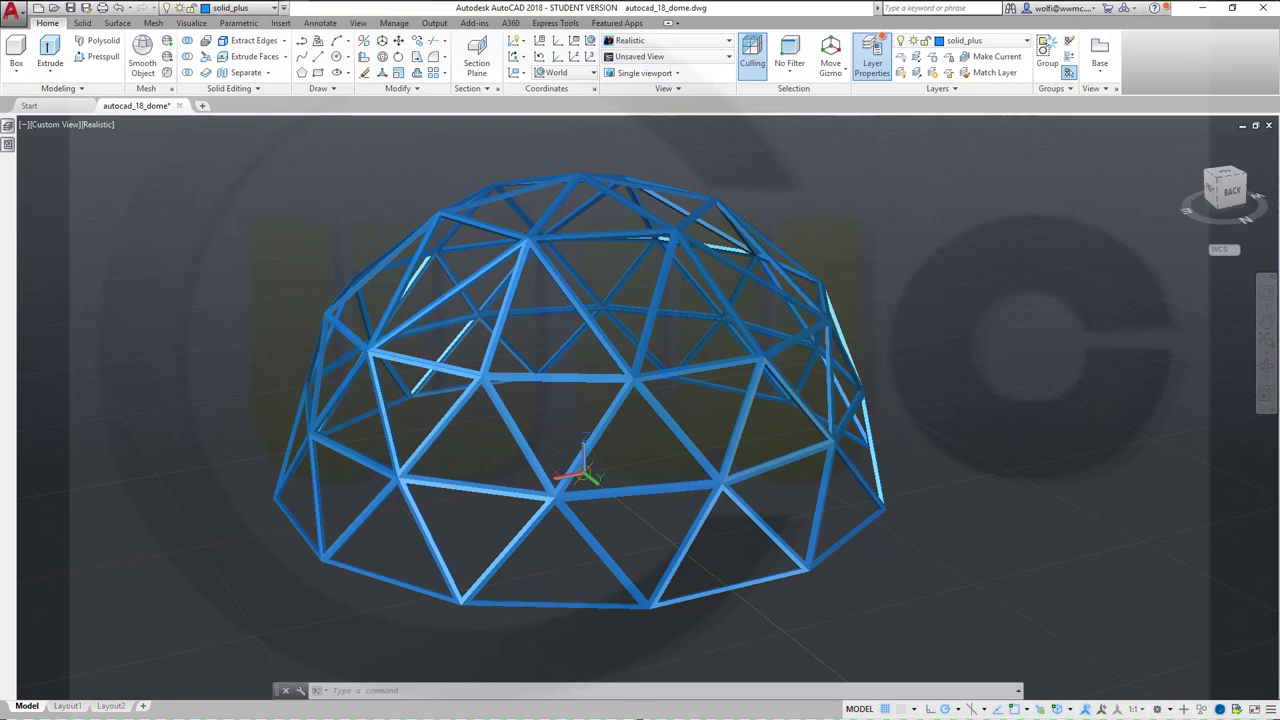
Orbit the finished geodesic dome to view it from another angle.
{"action": "mouse_move", "coordinate": [767, 433]}
{"action": "middle_mouse_down", "text": "shift"}
{"action": "mouse_move", "coordinate": [751, 382]}
{"action": "mouse_move", "coordinate": [771, 371]}
{"action": "mouse_move", "coordinate": [829, 409]}
{"action": "mouse_move", "coordinate": [677, 423]}
{"action": "mouse_move", "coordinate": [677, 457]}
{"action": "mouse_move", "coordinate": [662, 414]}
{"action": "mouse_move", "coordinate": [666, 449]}
{"action": "mouse_move", "coordinate": [655, 440]}
{"action": "mouse_move", "coordinate": [646, 371]}
{"action": "mouse_move", "coordinate": [589, 409]}
{"action": "mouse_move", "coordinate": [597, 351]}
{"action": "mouse_move", "coordinate": [615, 399]}
{"action": "mouse_move", "coordinate": [607, 385]}
{"action": "middle_mouse_up", "text": "shift"}
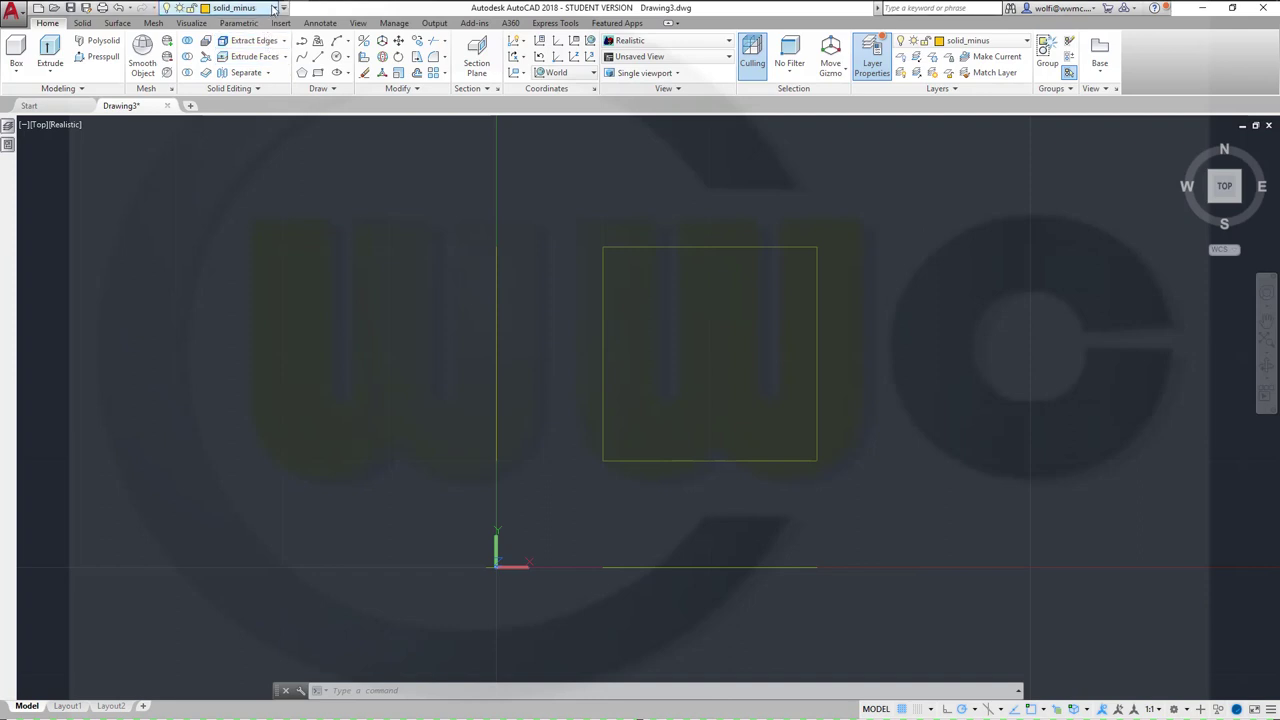
On layer sketches, draw a 12-sided polygon at 0,0 circumscribed about a 2000-radius circle.
{"action": "left_click", "coordinate": [277, 8]}
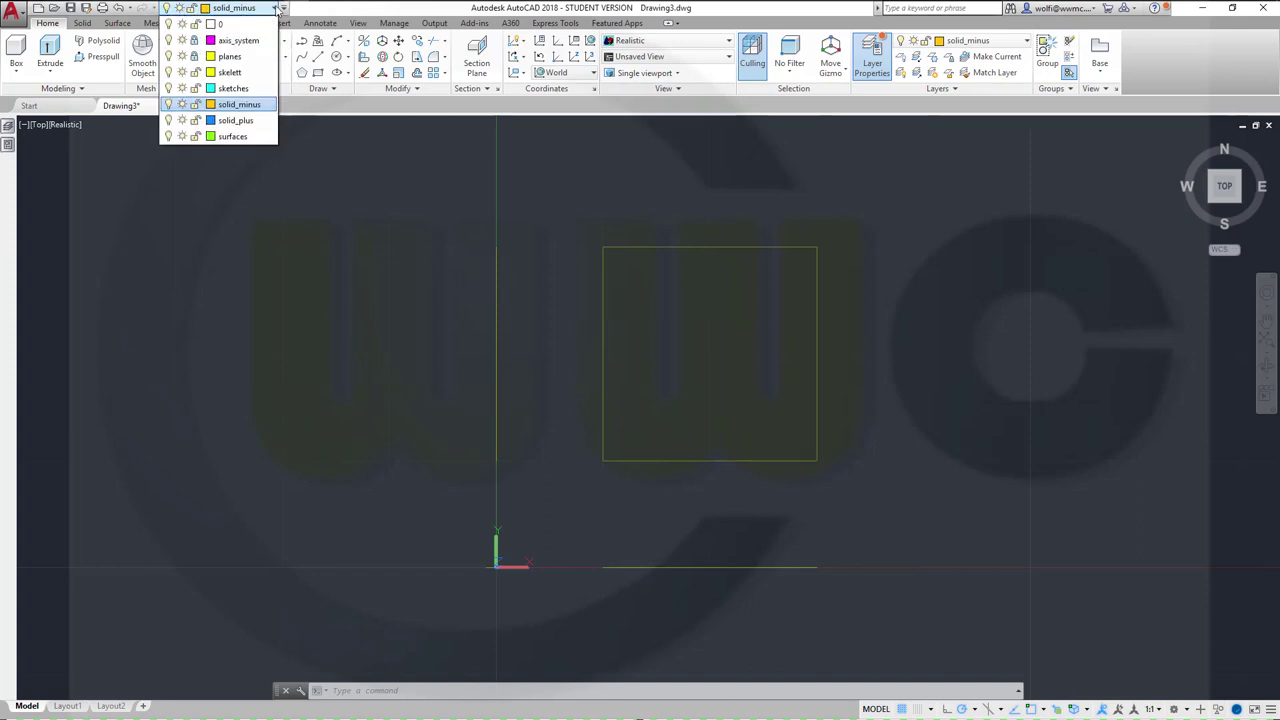
{"action": "left_click", "coordinate": [279, 93]}
{"action": "left_click", "coordinate": [302, 72]}
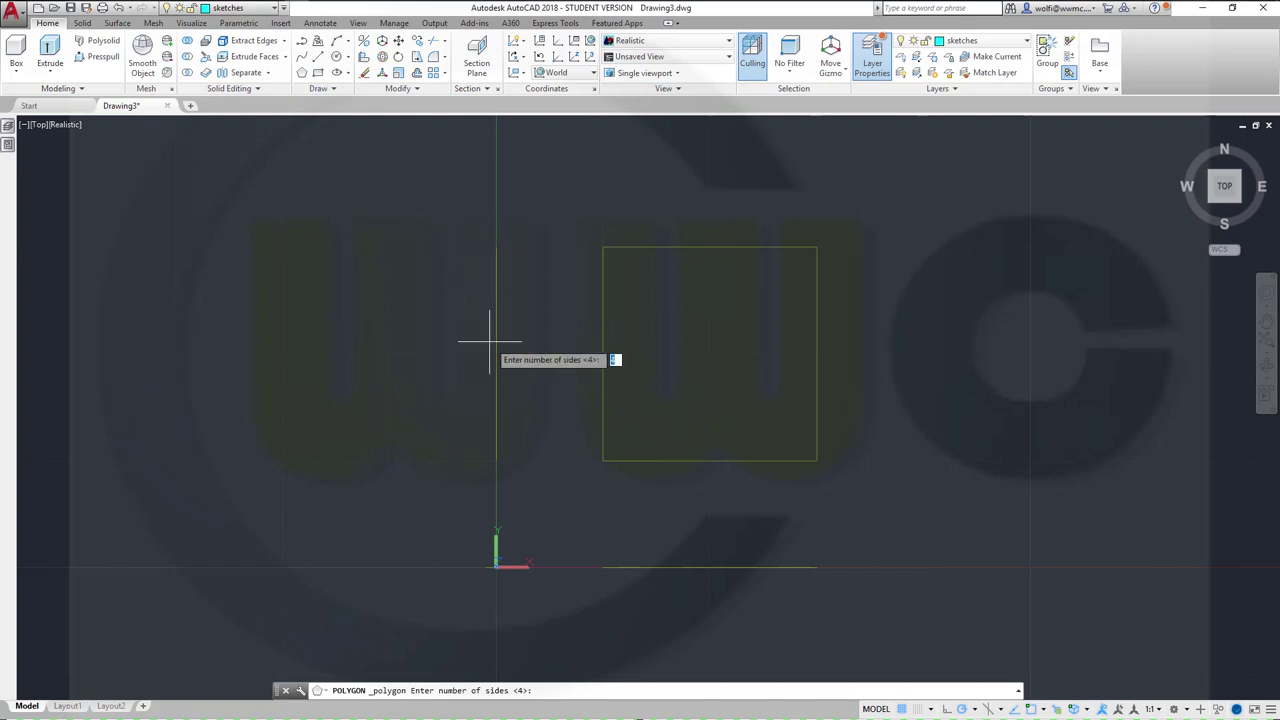
{"action": "type", "text": "12"}
{"action": "key", "text": "Return"}
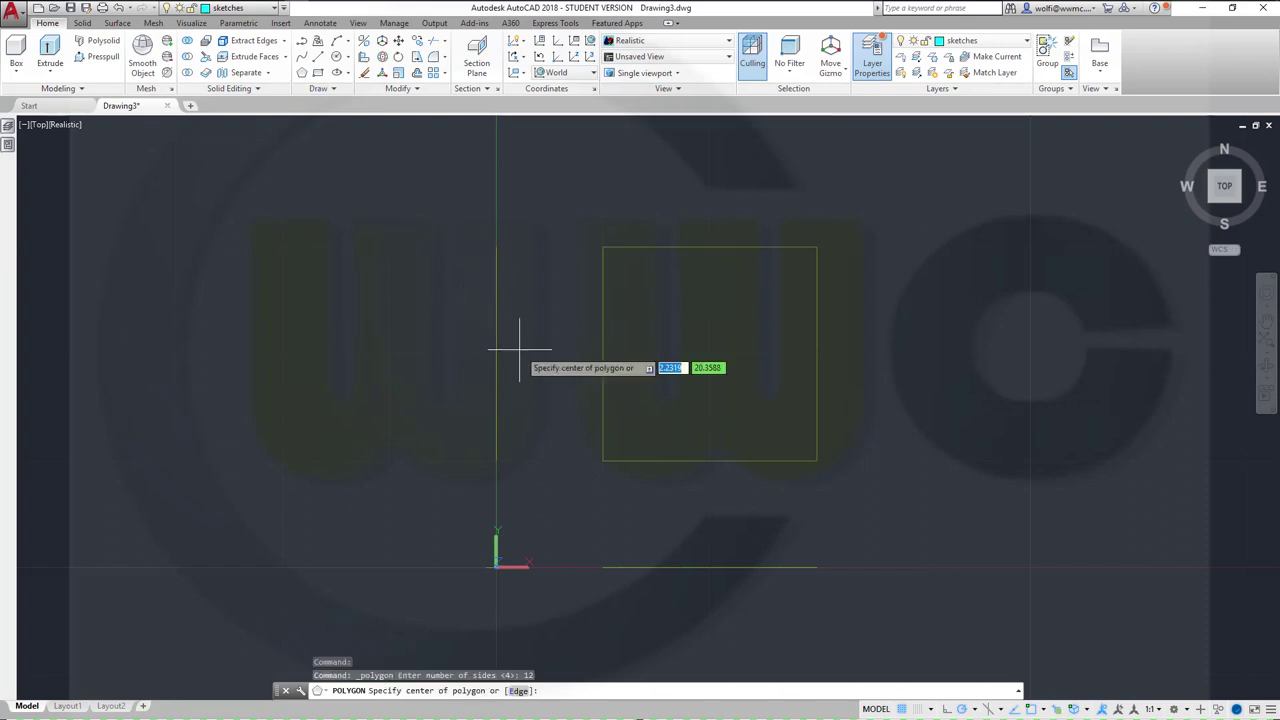
{"action": "type", "text": "0"}
{"action": "type", "text": ",0"}
{"action": "key", "text": "Return"}
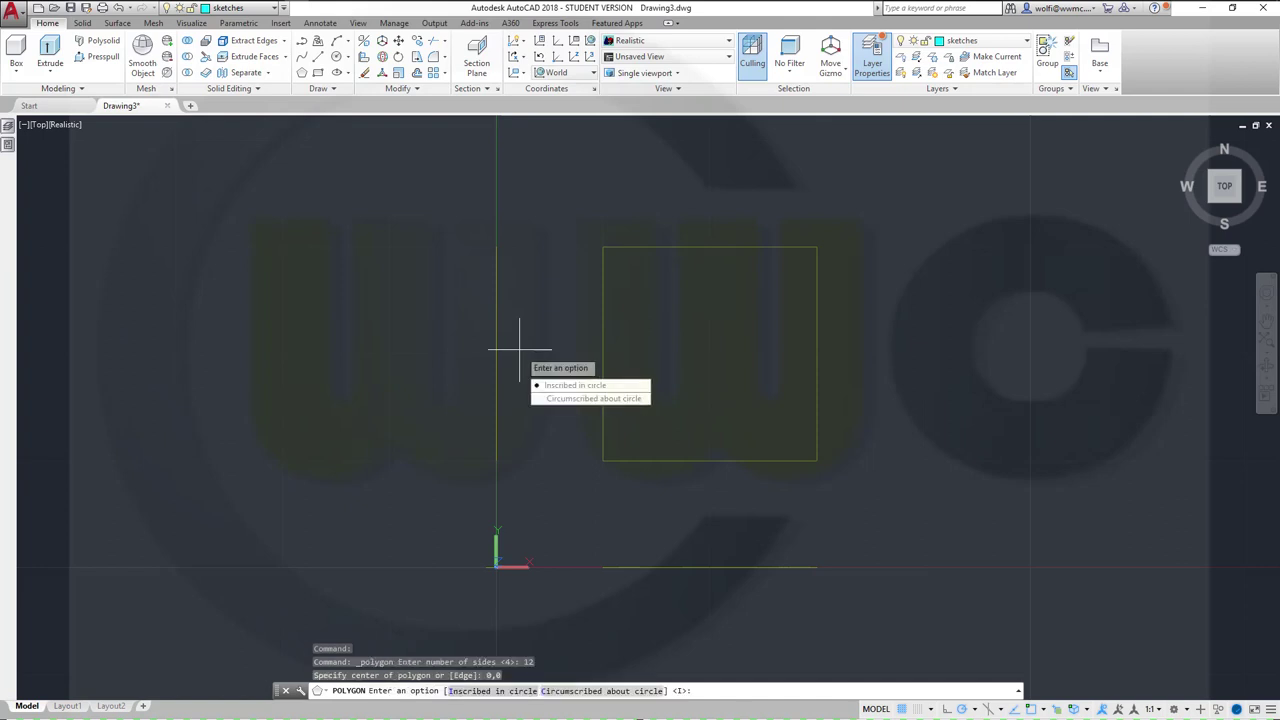
{"action": "key", "text": "Down"}
{"action": "key", "text": "Down"}
{"action": "key", "text": "Return"}
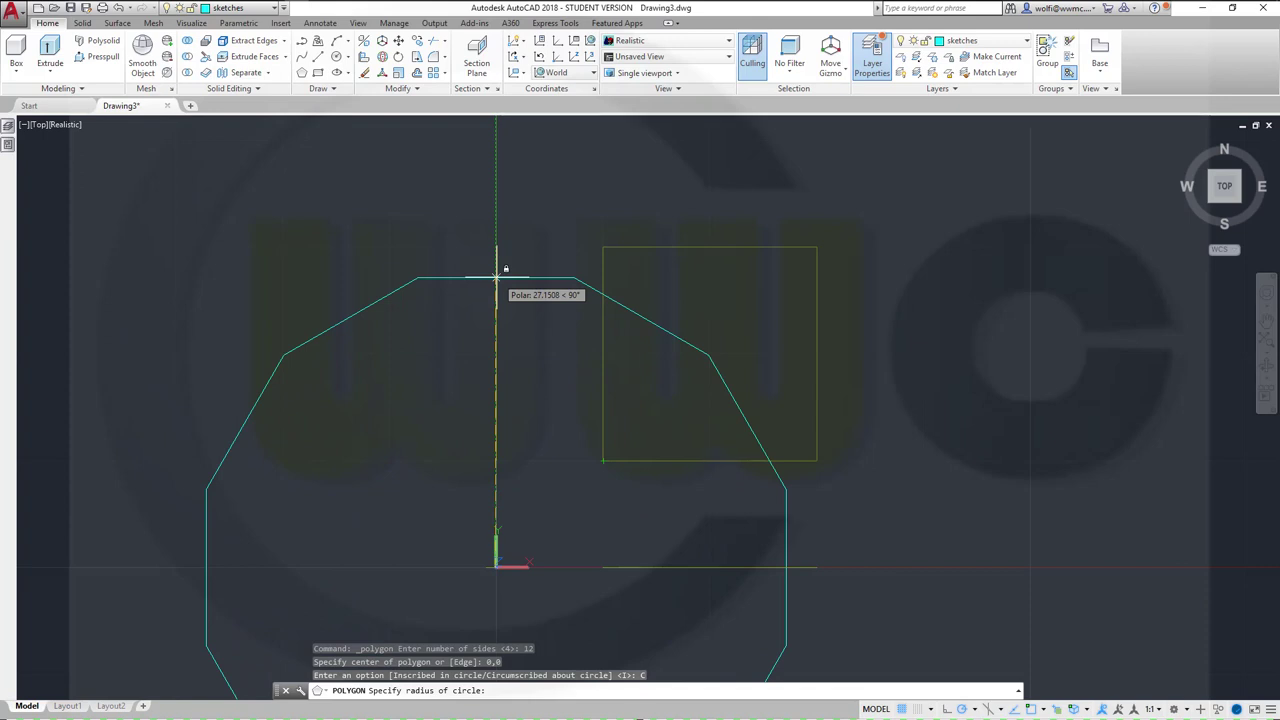
{"action": "type", "text": "2000"}
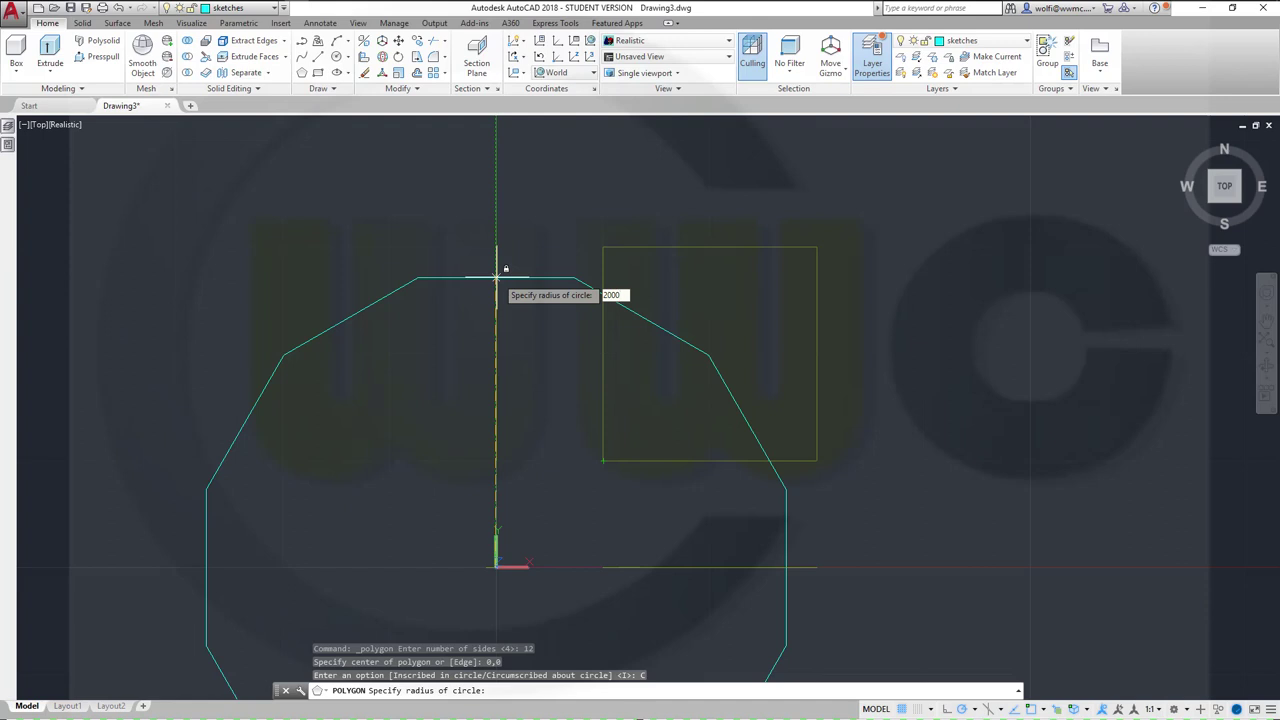
{"action": "key", "text": "Return"}
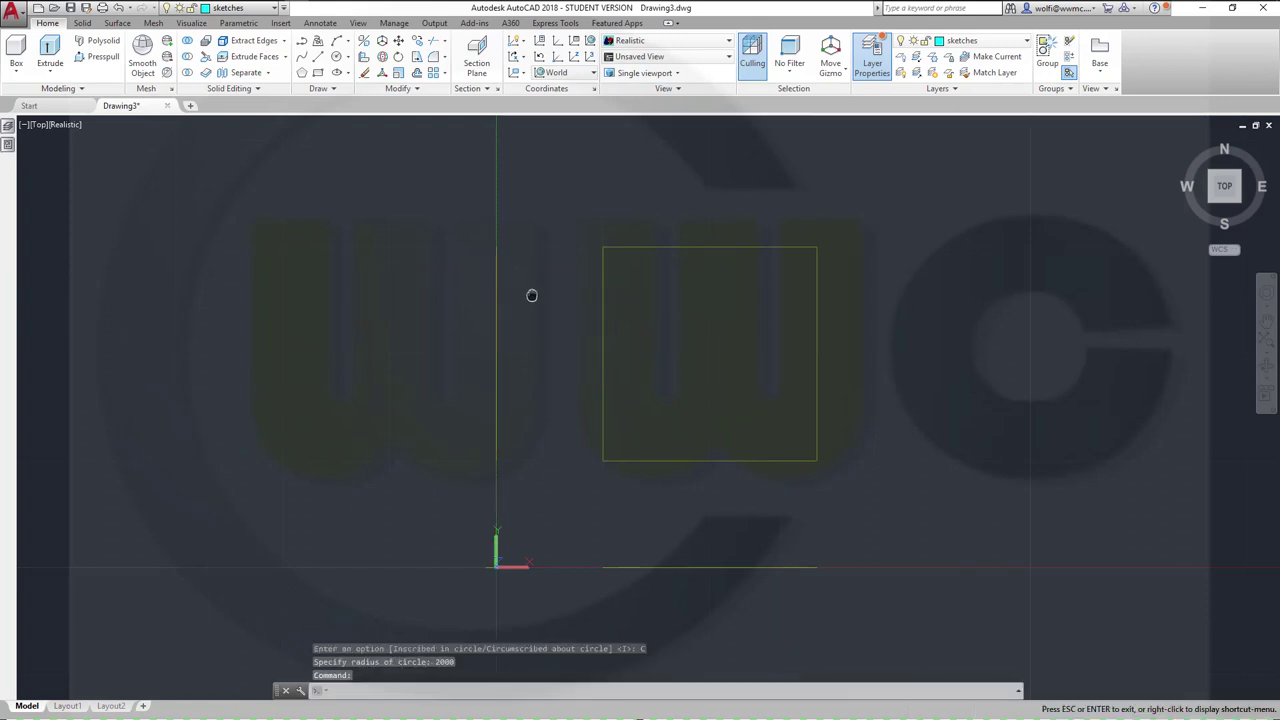
Draw a 12-sided polygon centred at 0,0,600, circumscribed about a 1907.88-radius circle.
{"action": "scroll", "coordinate": [770, 270], "scroll_direction": "down", "scroll_amount": 3}
{"action": "middle_click", "coordinate": [580, 306]}
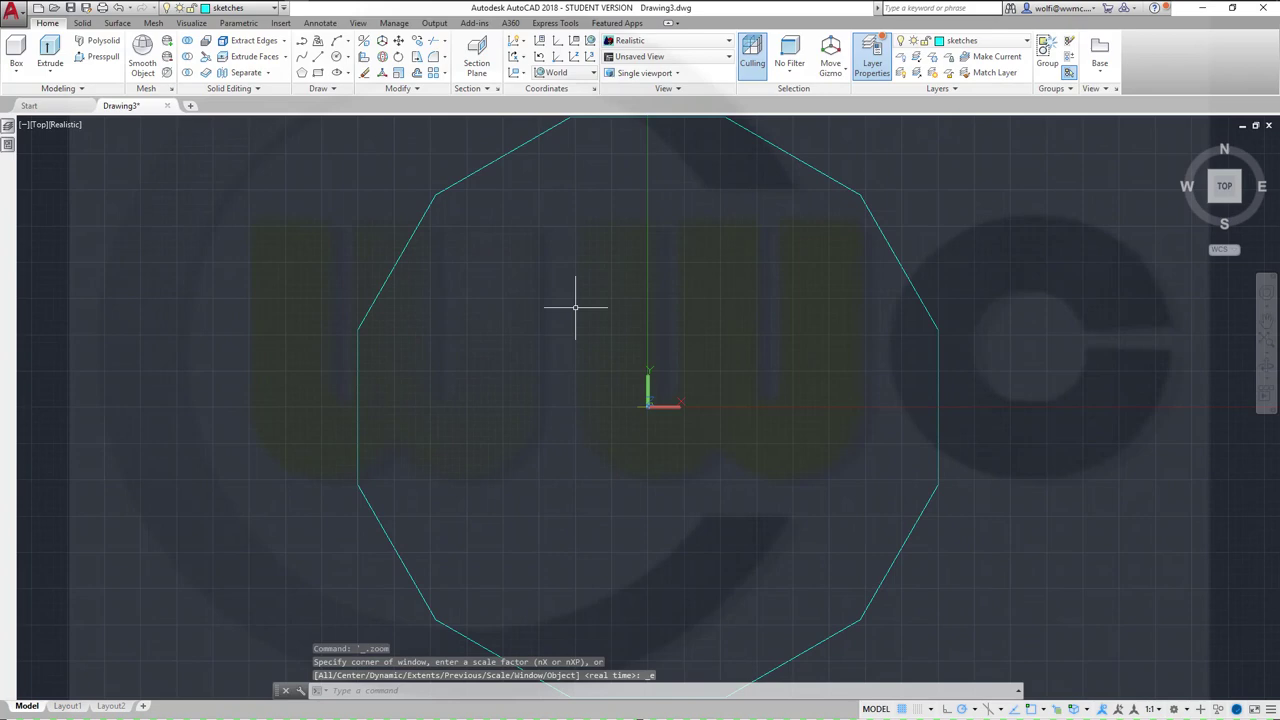
{"action": "scroll", "coordinate": [580, 306], "scroll_direction": "up", "scroll_amount": 2}
{"action": "scroll", "coordinate": [583, 307], "scroll_direction": "down", "scroll_amount": 2}
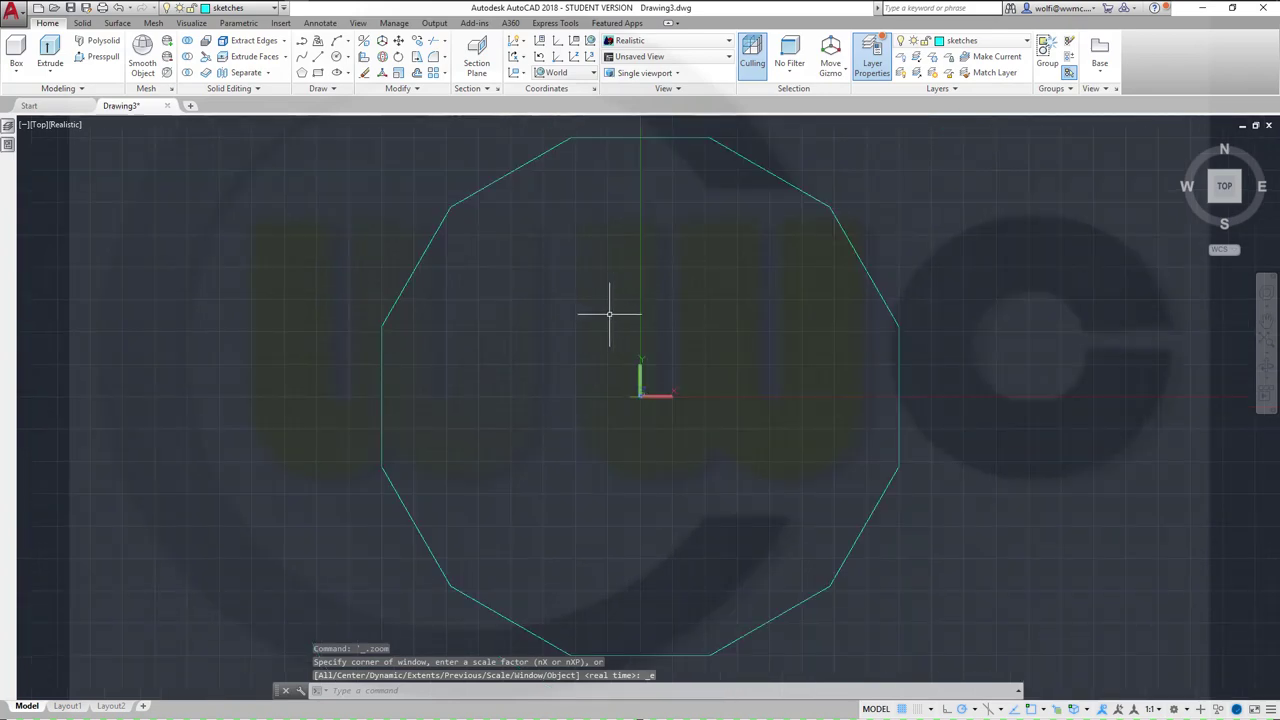
{"action": "left_click", "coordinate": [303, 72]}
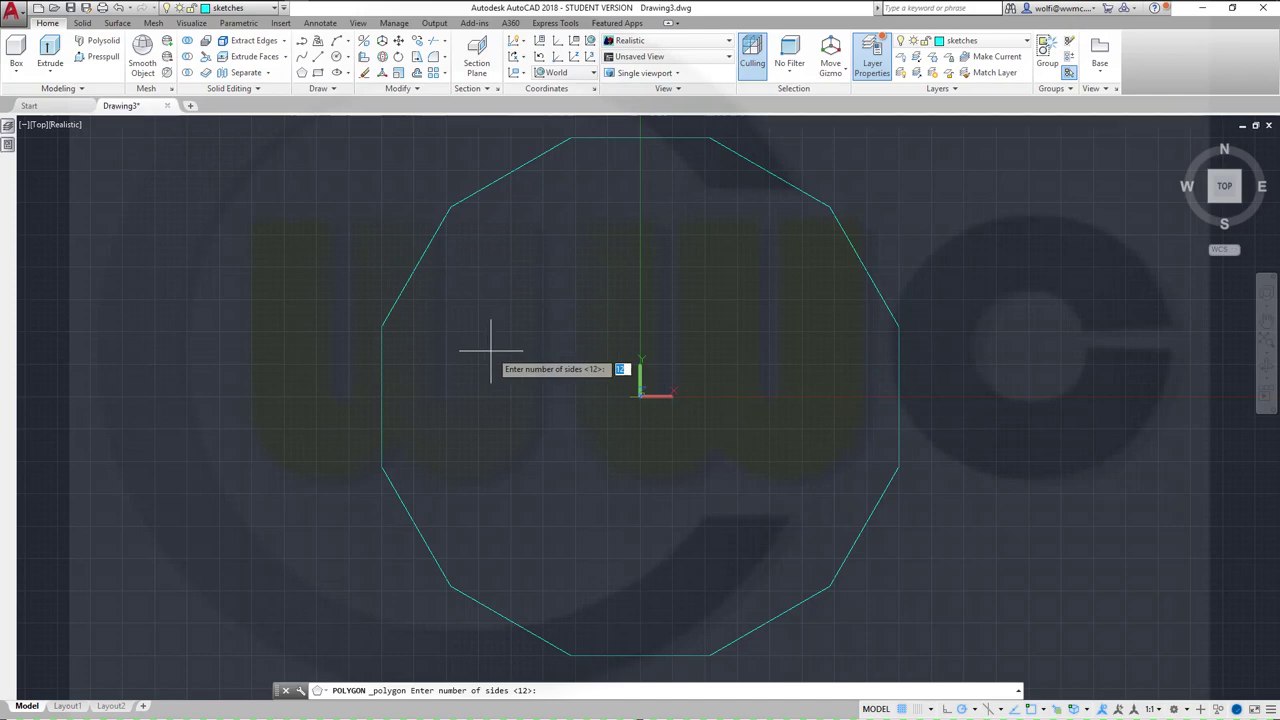
{"action": "key", "text": "Return"}
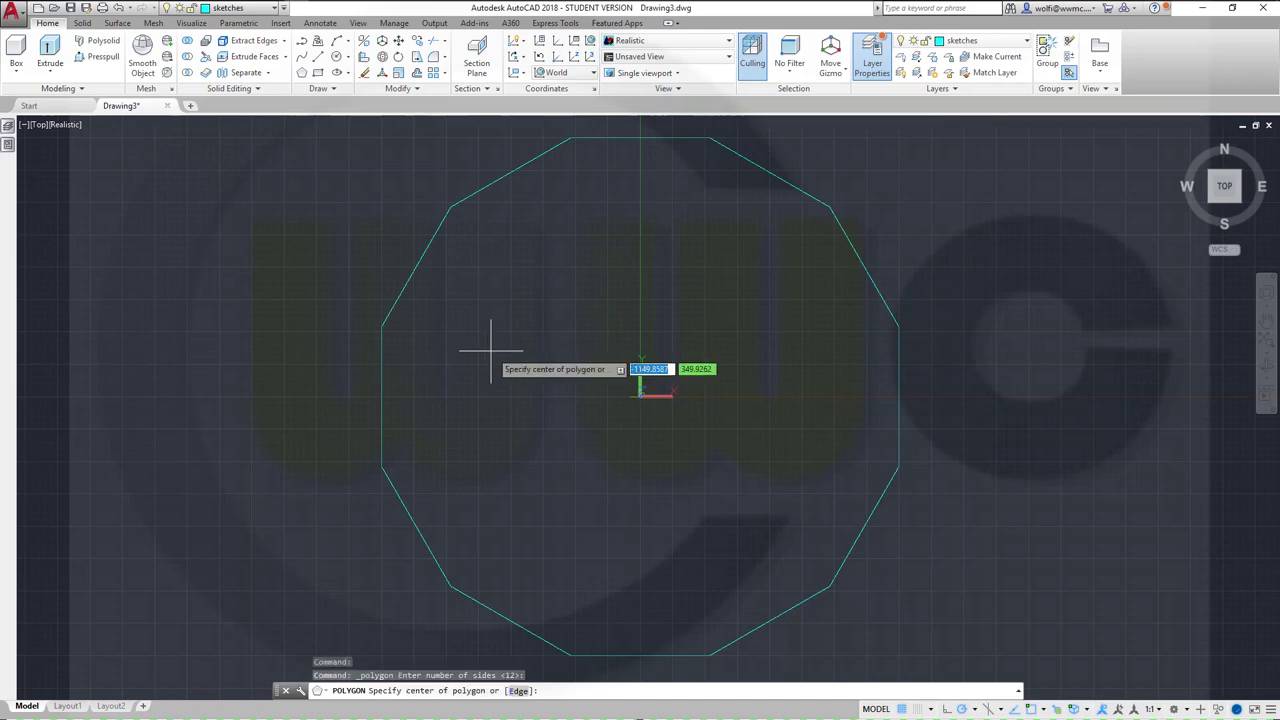
{"action": "type", "text": "0"}
{"action": "key", "text": "Tab"}
{"action": "type", "text": "0"}
{"action": "key", "text": "Tab"}
{"action": "type", "text": "600"}
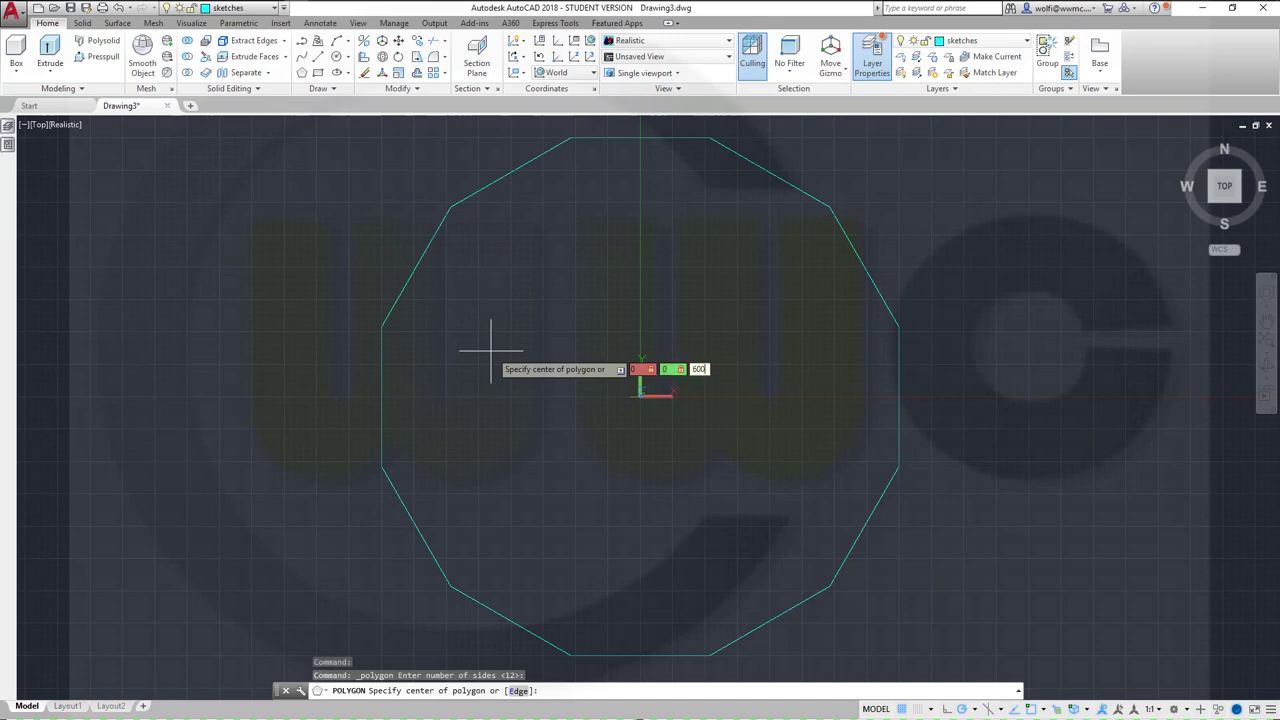
{"action": "key", "text": "Return"}
{"action": "key", "text": "Down"}
{"action": "key", "text": "Down"}
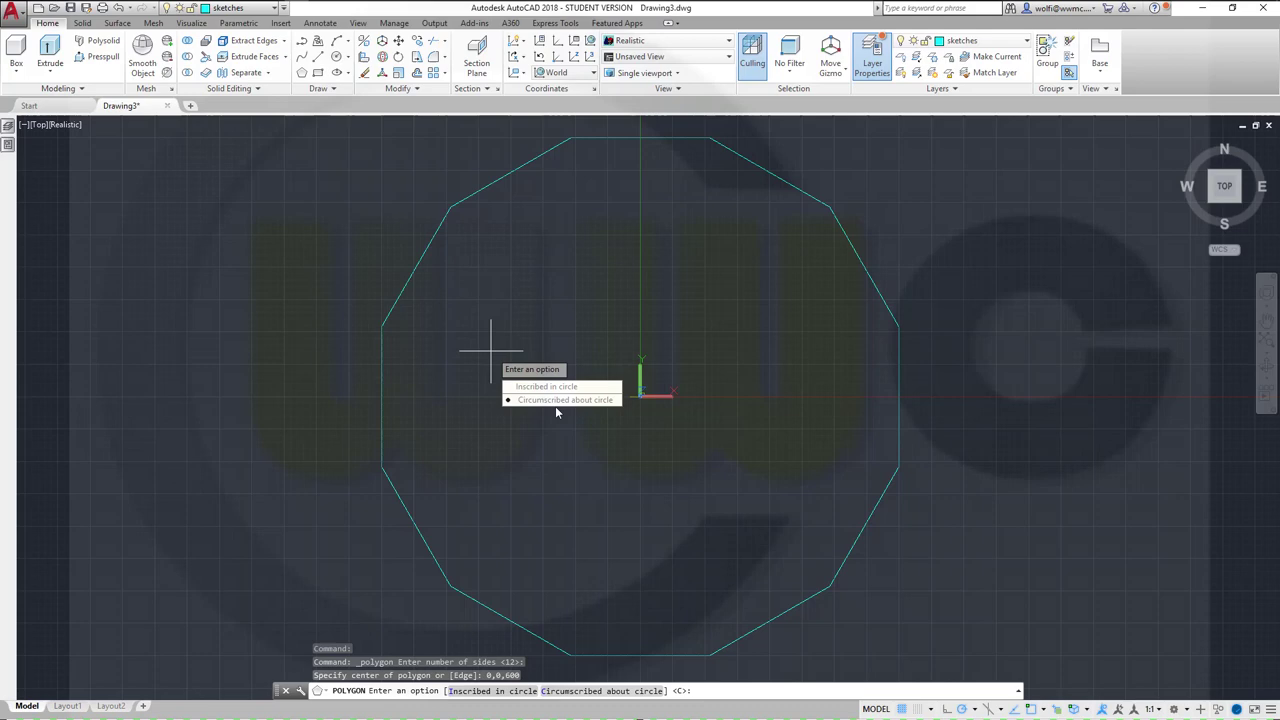
{"action": "key", "text": "Return"}
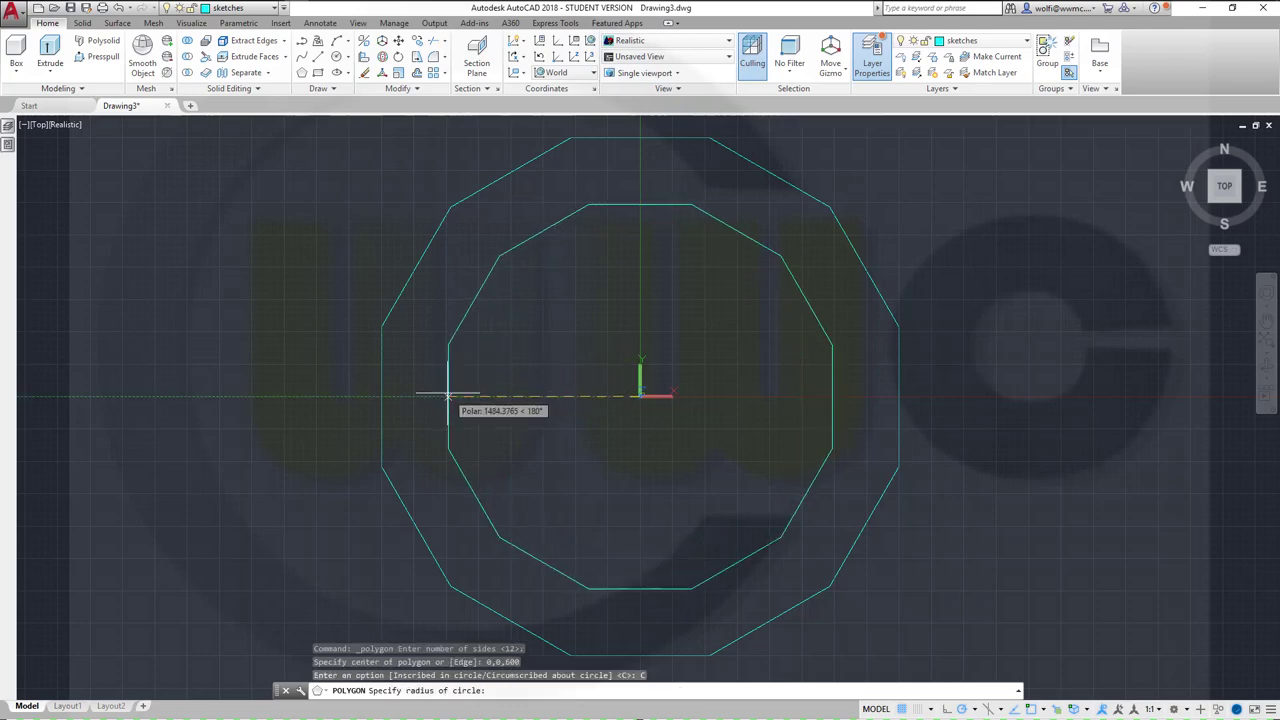
{"action": "type", "text": "1"}
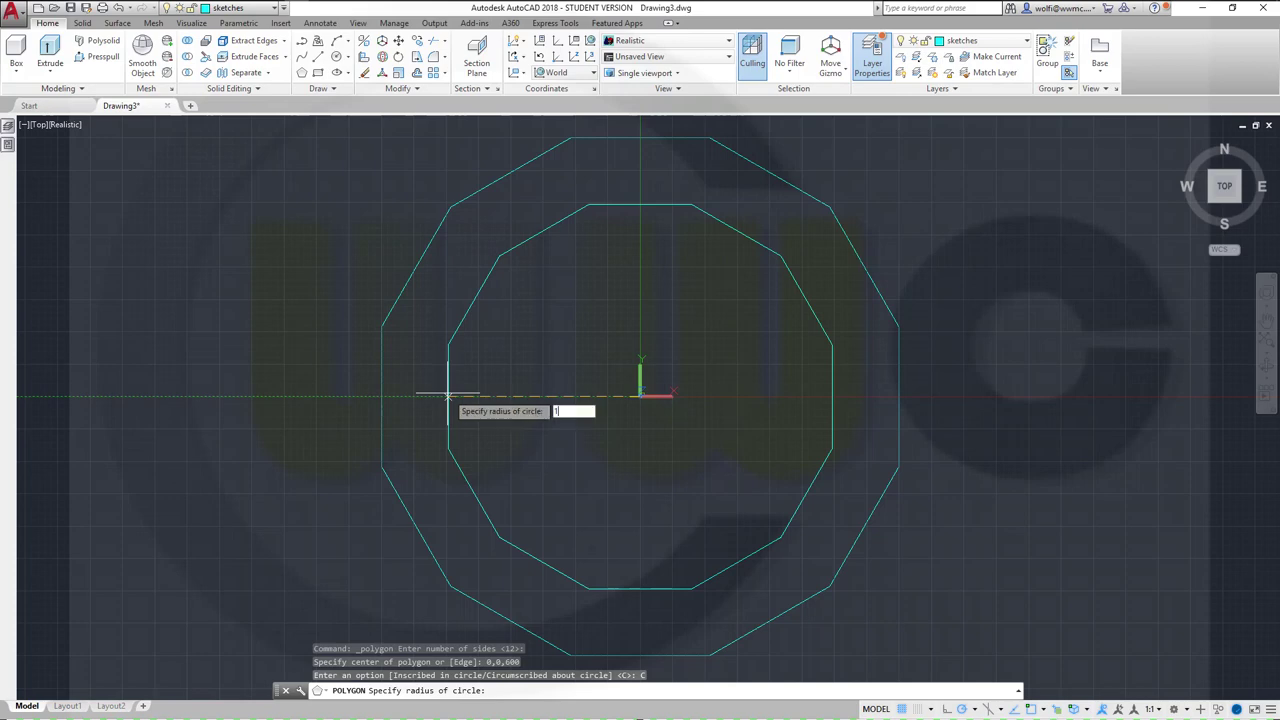
{"action": "type", "text": "907"}
{"action": "type", "text": ".88"}
{"action": "key", "text": "Return"}
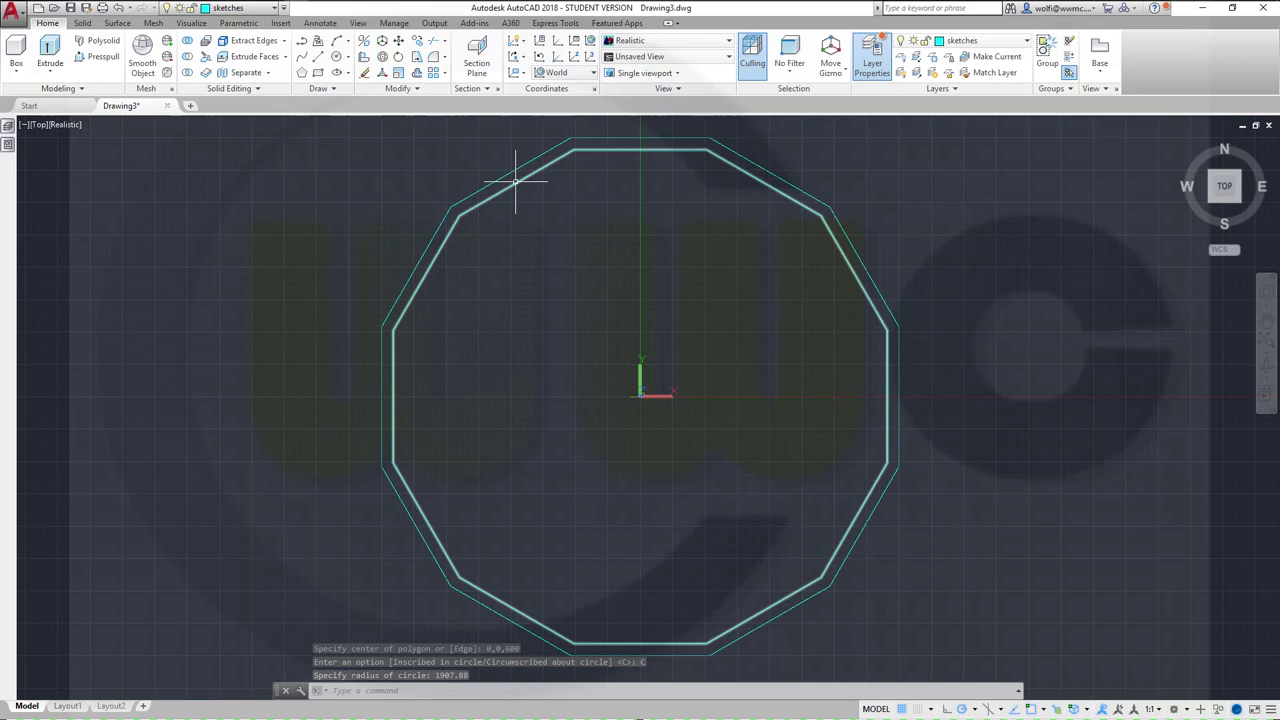
Rotate the new polygon 15° about the origin.
{"action": "left_click", "coordinate": [390, 58]}
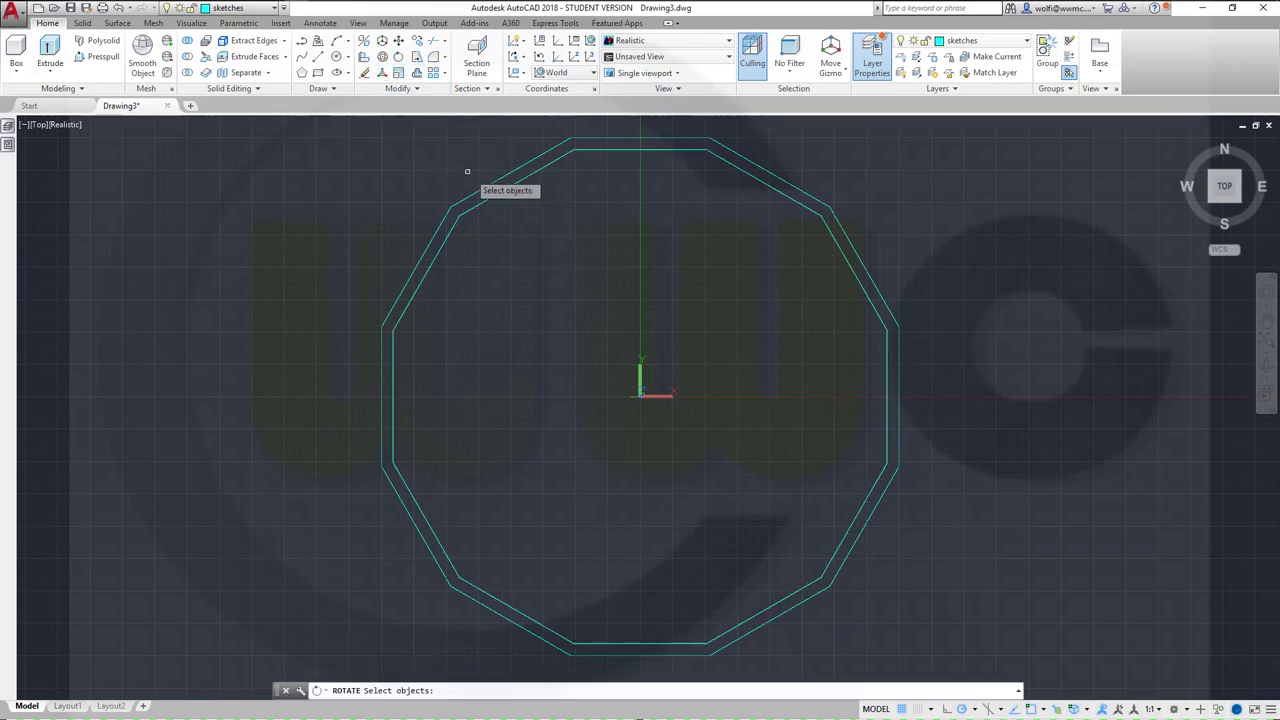
{"action": "left_click", "coordinate": [505, 188]}
{"action": "key", "text": "Return"}
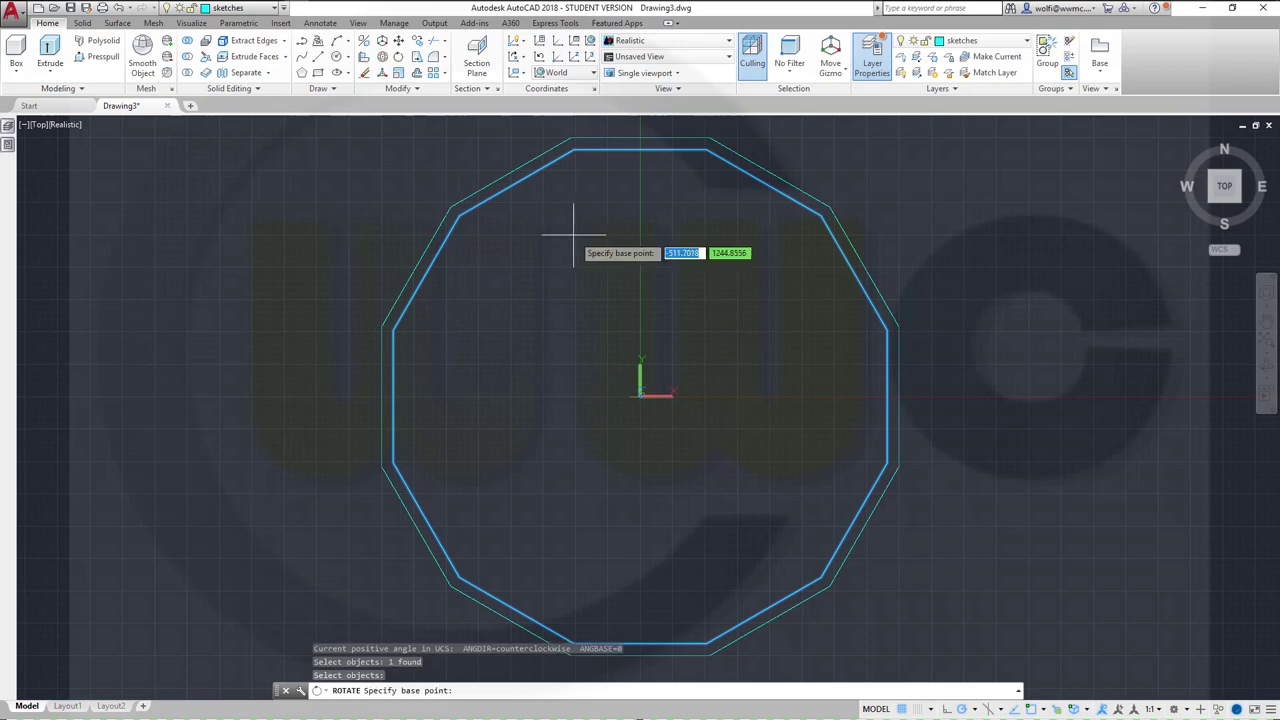
{"action": "type", "text": "0"}
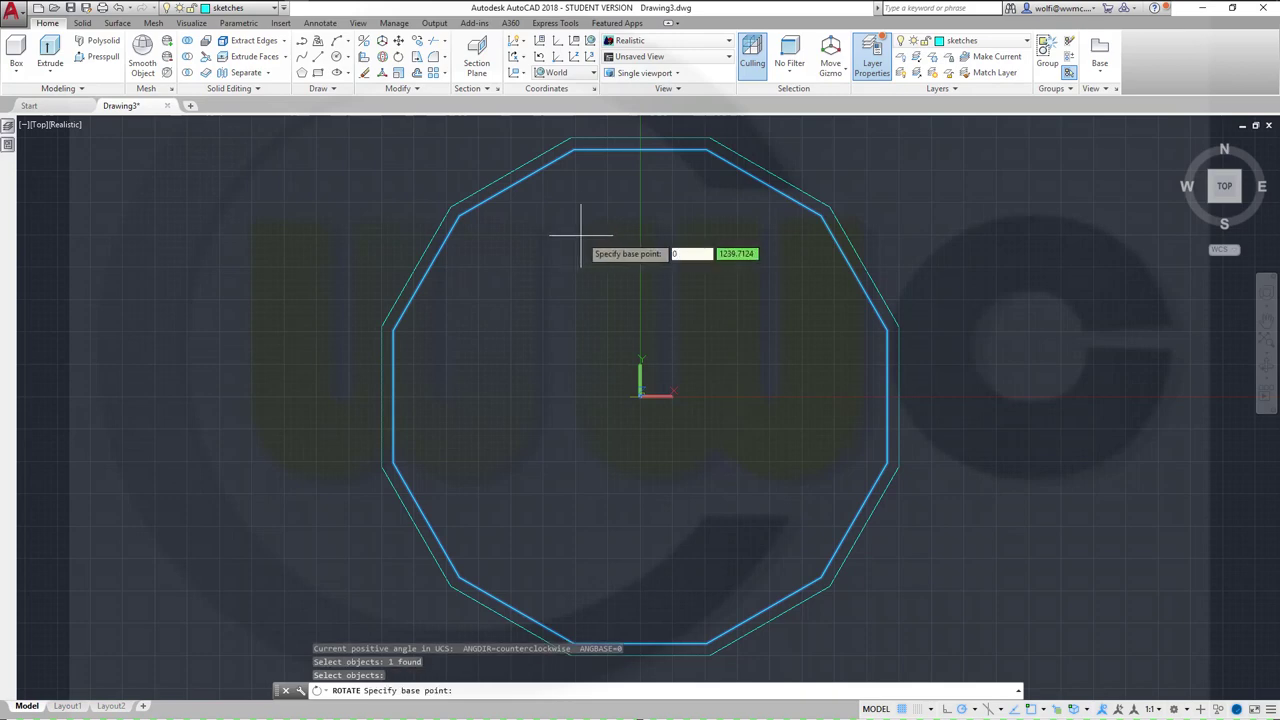
{"action": "type", "text": ",0"}
{"action": "key", "text": "Return"}
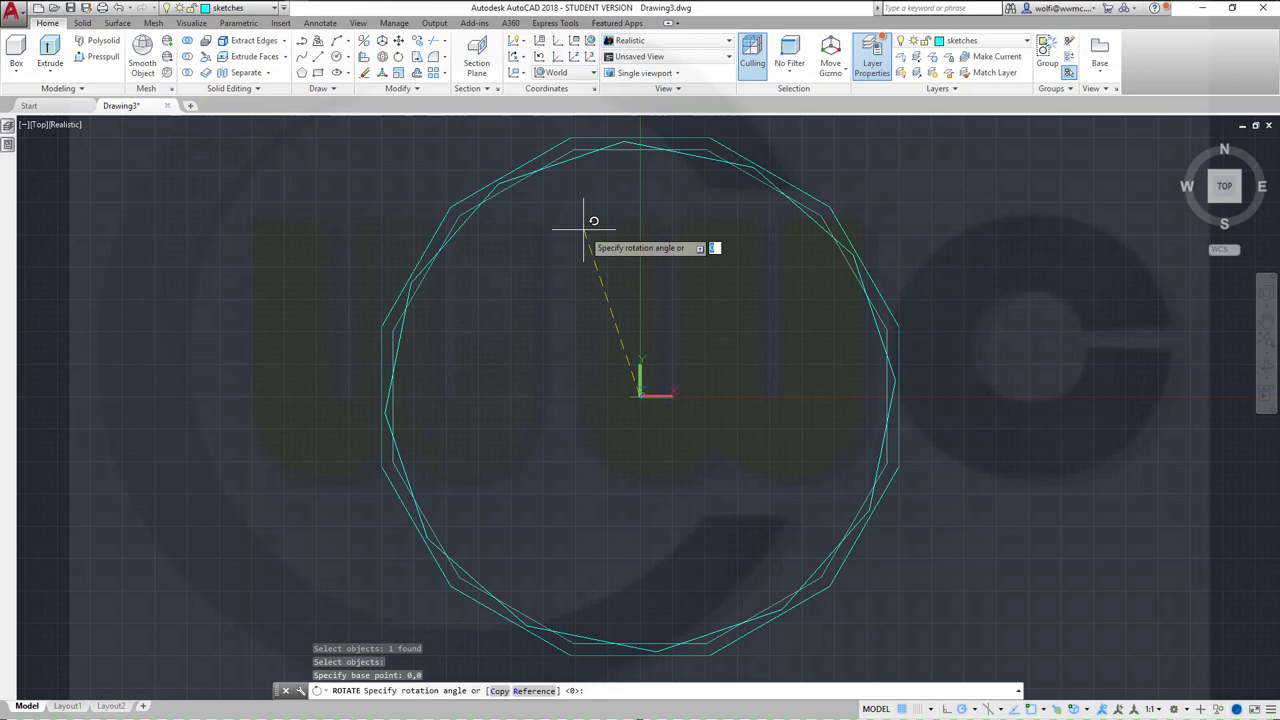
{"action": "type", "text": "15"}
{"action": "key", "text": "Return"}
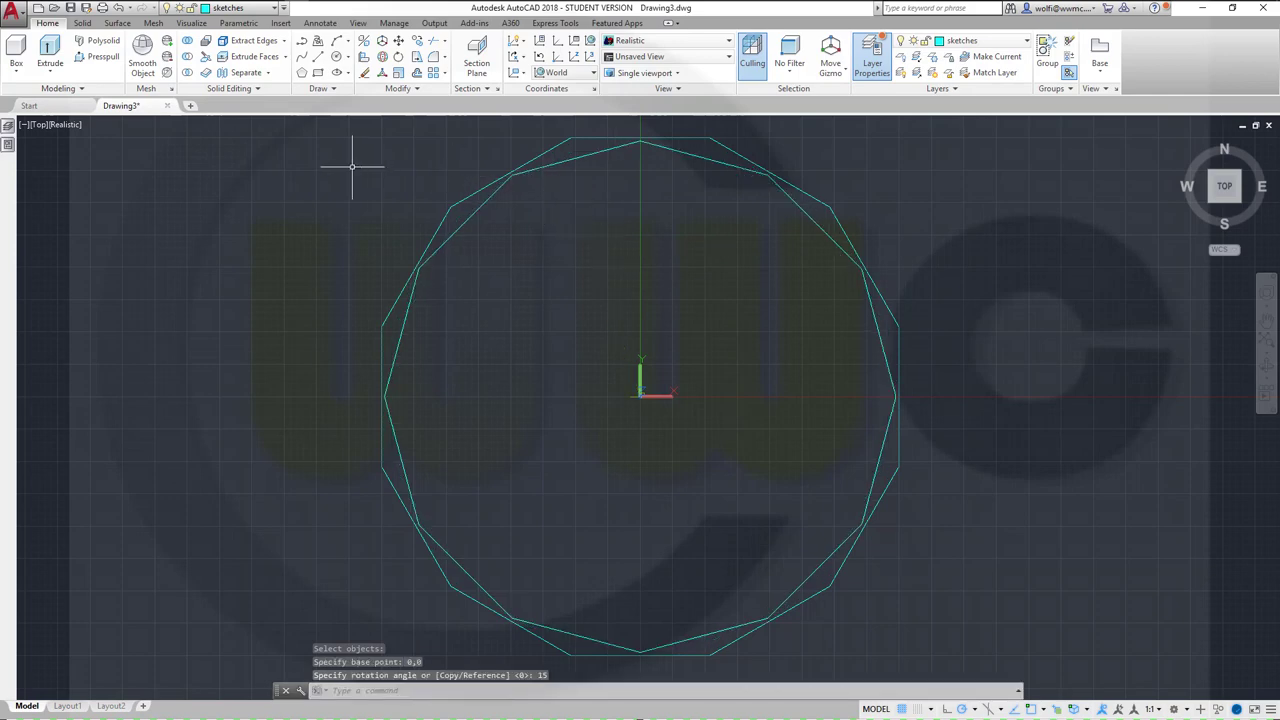
Draw a 12-sided polygon centred at 0,0,1200, circumscribed about a 1600-radius circle.
{"action": "left_click", "coordinate": [304, 76]}
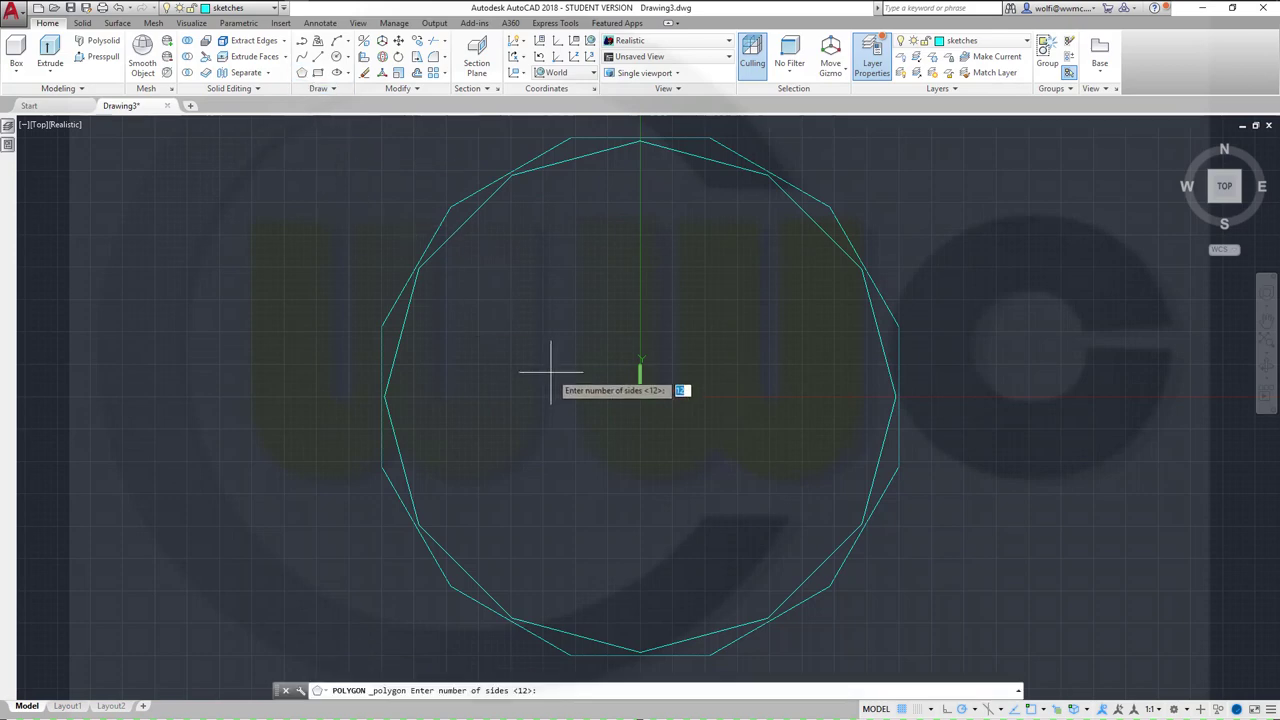
{"action": "key", "text": "Return"}
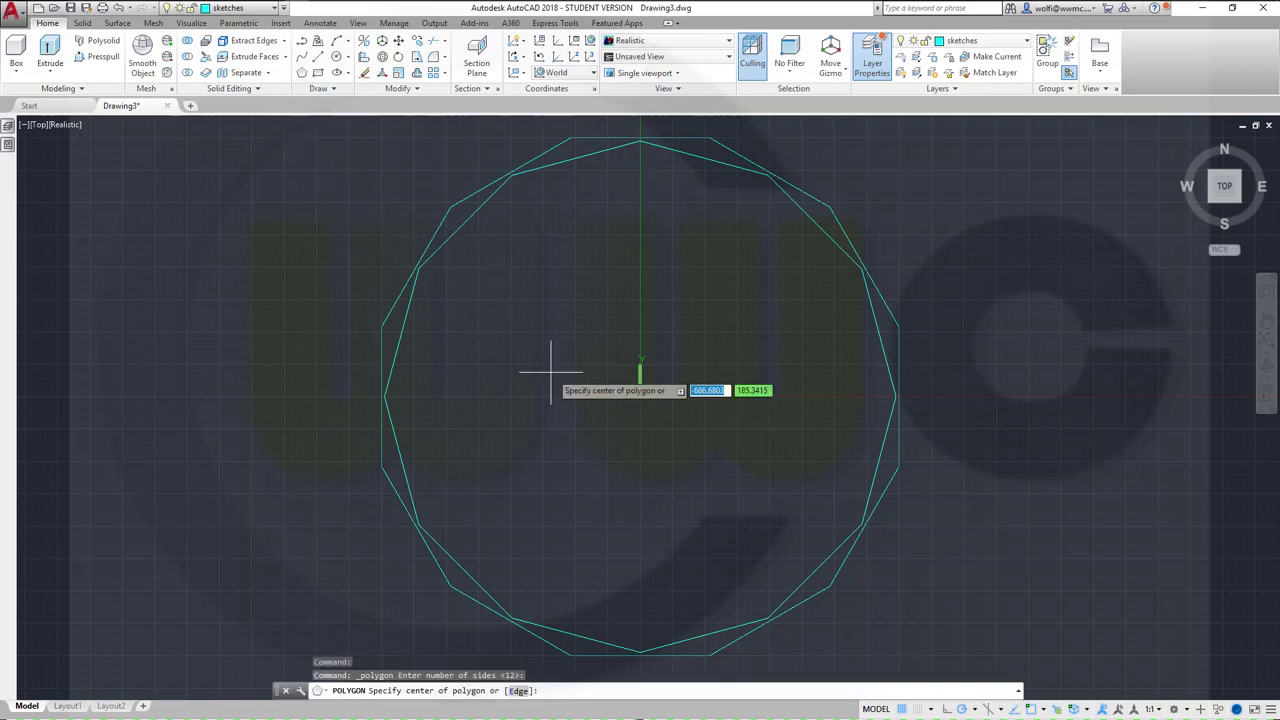
{"action": "type", "text": "0"}
{"action": "key", "text": "Tab"}
{"action": "type", "text": "0"}
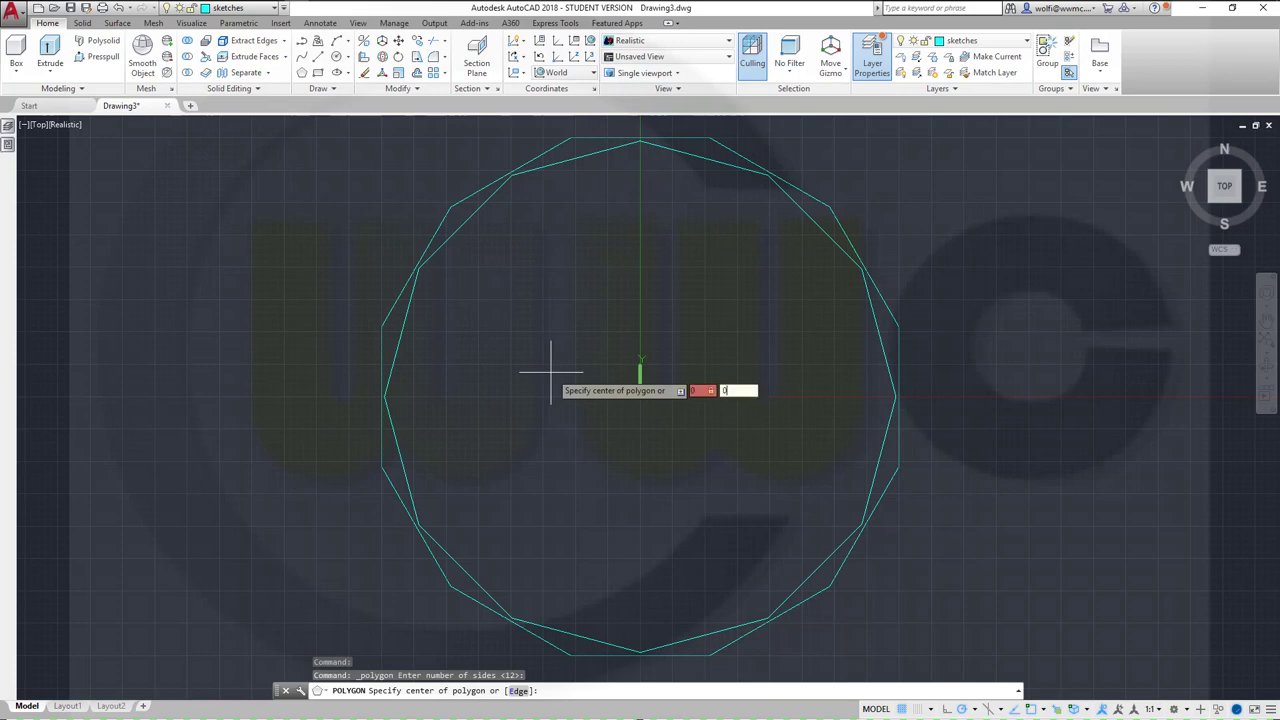
{"action": "key", "text": "Tab"}
{"action": "key", "text": "Return"}
{"action": "key", "text": "Down"}
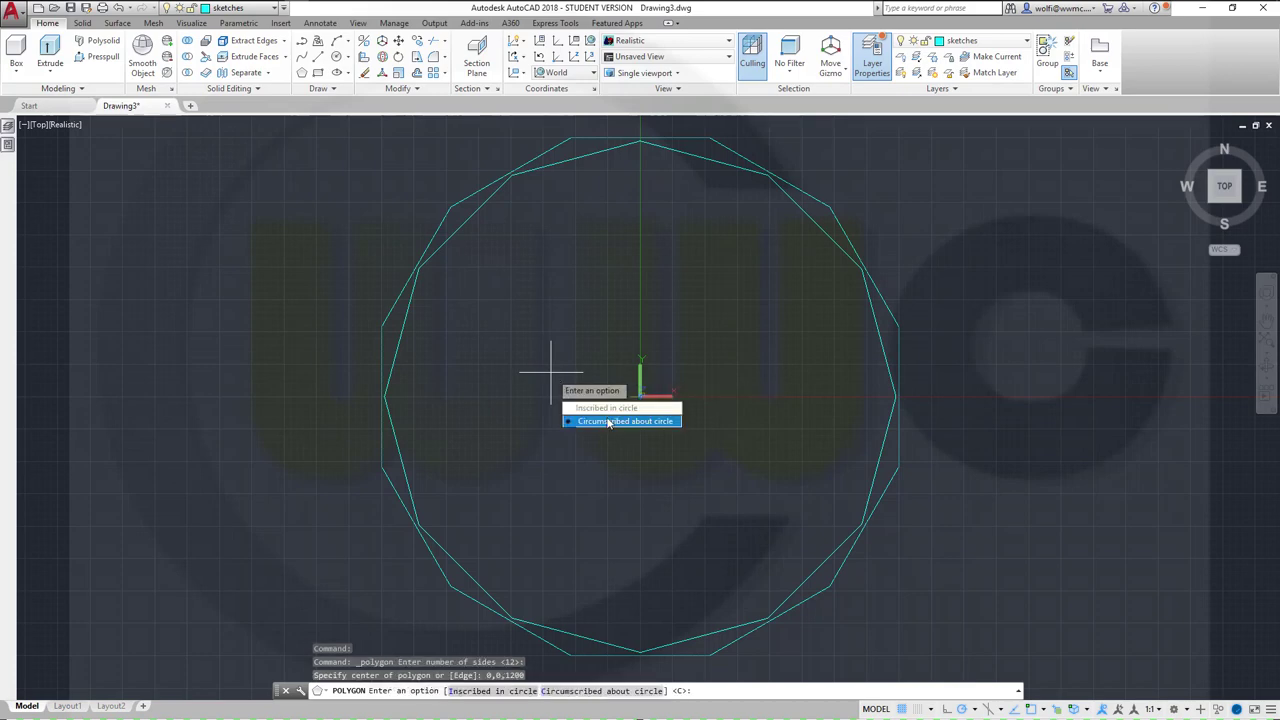
{"action": "key", "text": "Return"}
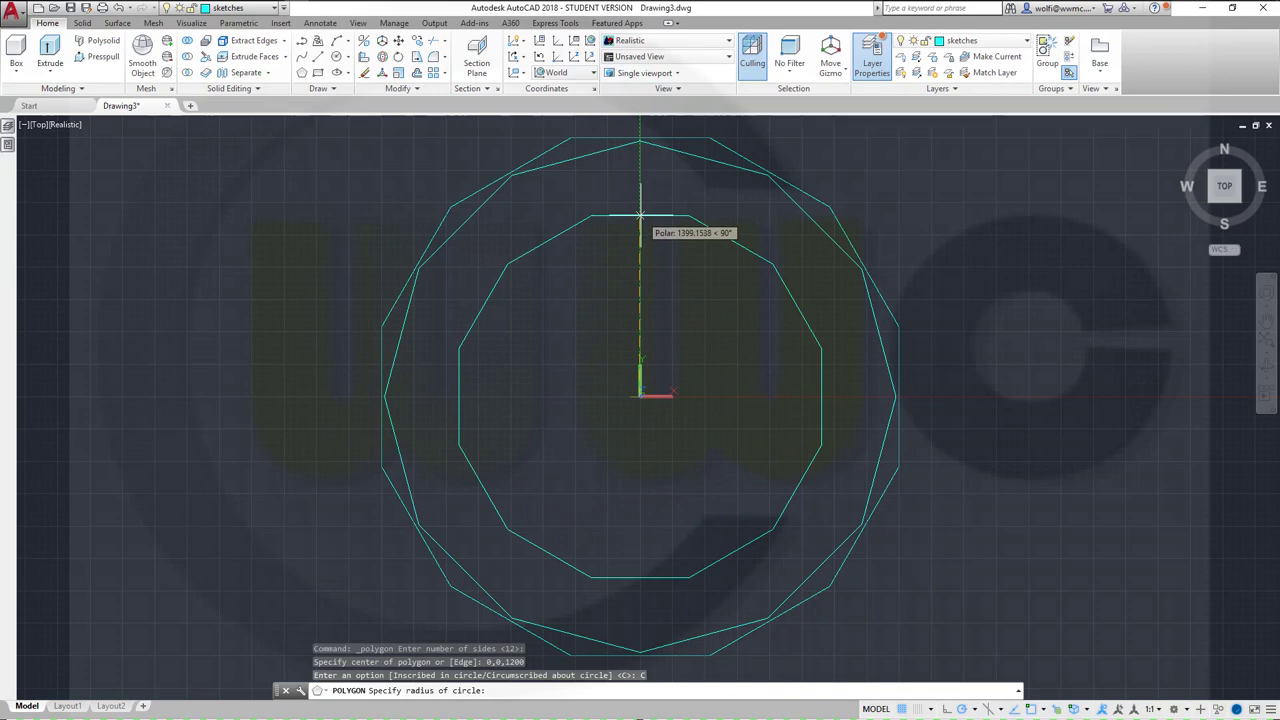
{"action": "type", "text": "1600"}
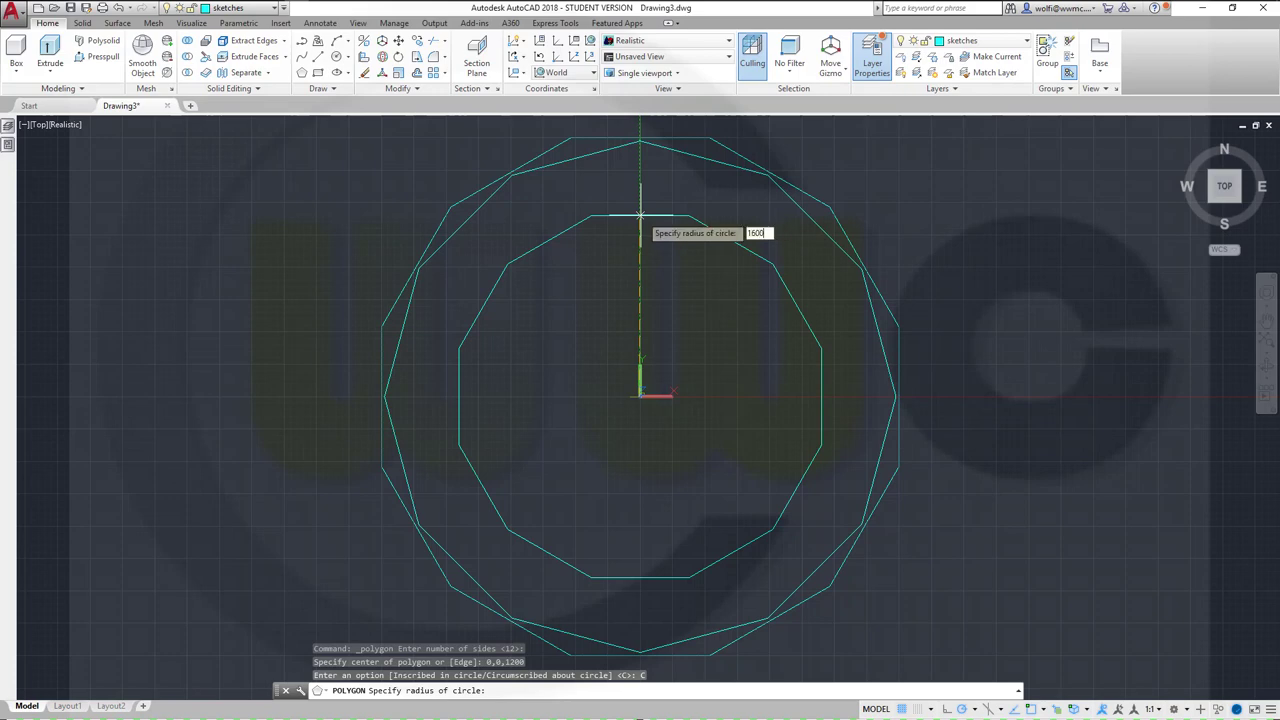
{"action": "key", "text": "Return"}
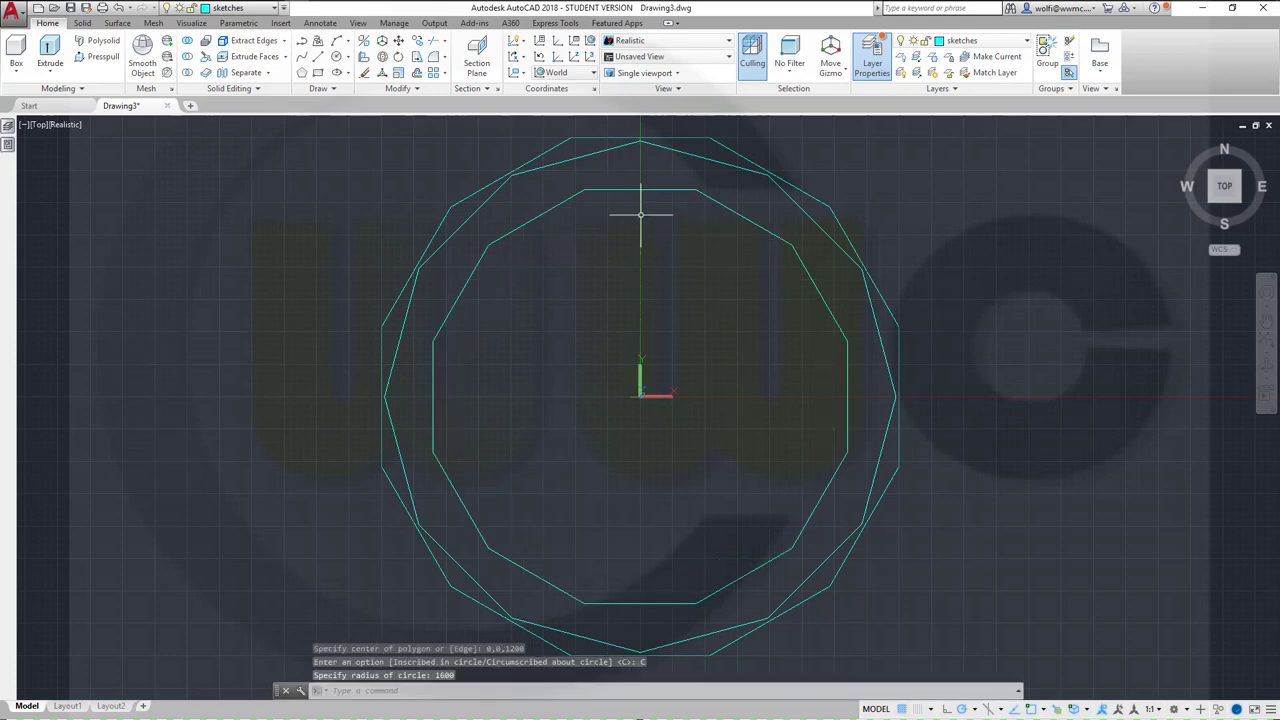
{"action": "key", "text": "Return"}
{"action": "key", "text": "Escape"}
{"action": "key", "text": "Escape"}
{"action": "key", "text": "Escape"}
{"action": "scroll", "coordinate": [680, 266], "scroll_direction": "up", "scroll_amount": 2}
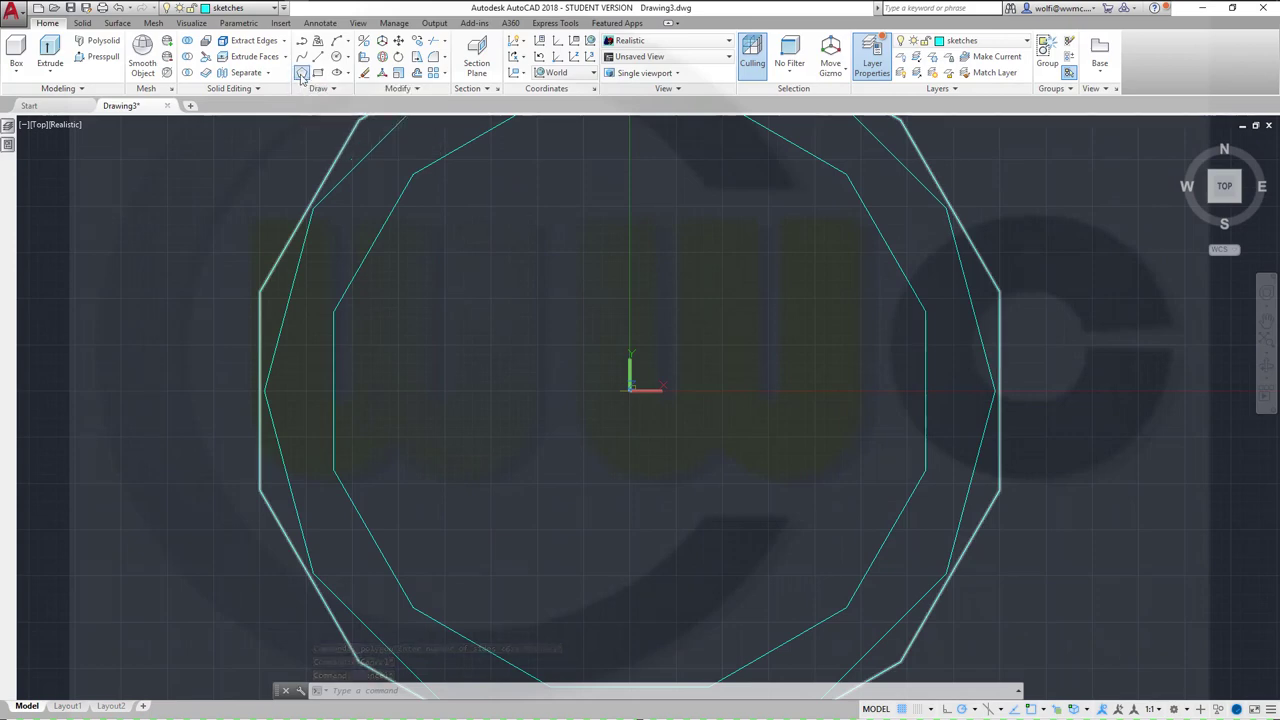
Draw a hexagon centred at 0,0,1800, circumscribed about an 871.78-radius circle.
{"action": "left_click", "coordinate": [302, 77]}
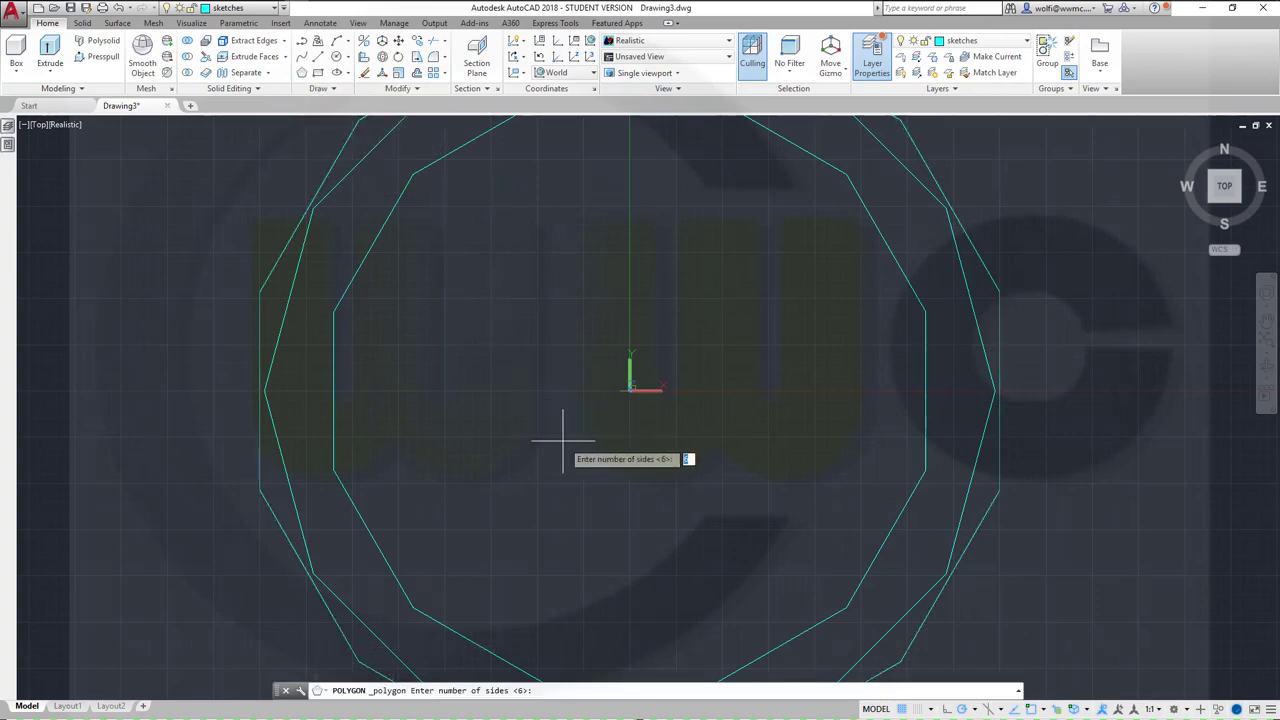
{"action": "key", "text": "Return"}
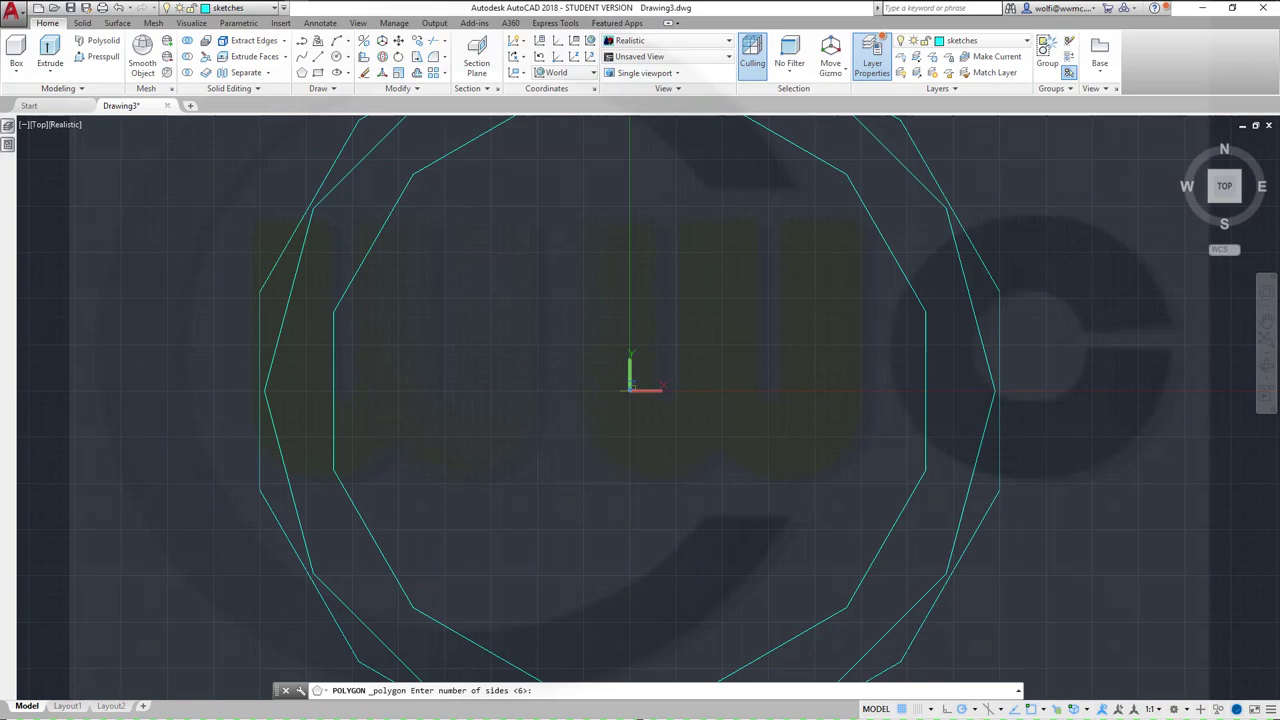
{"action": "type", "text": "0"}
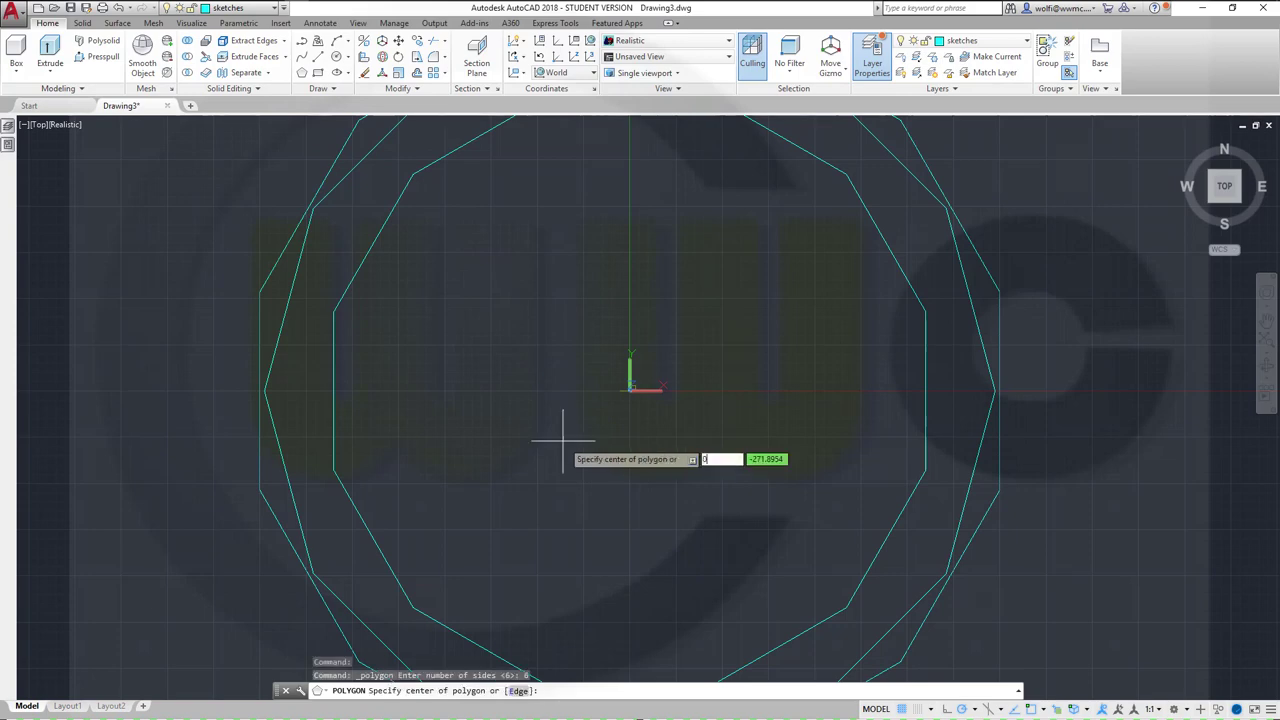
{"action": "key", "text": "Tab"}
{"action": "type", "text": "0"}
{"action": "key", "text": "Tab"}
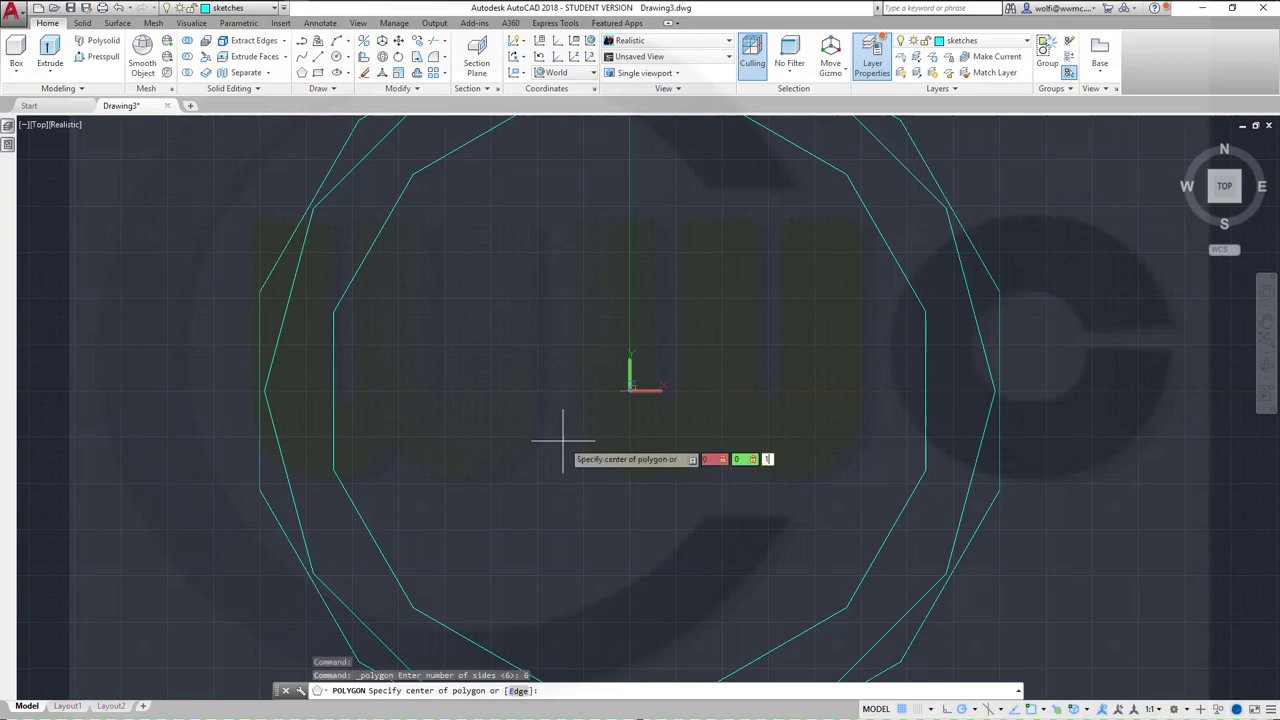
{"action": "type", "text": "00"}
{"action": "key", "text": "Return"}
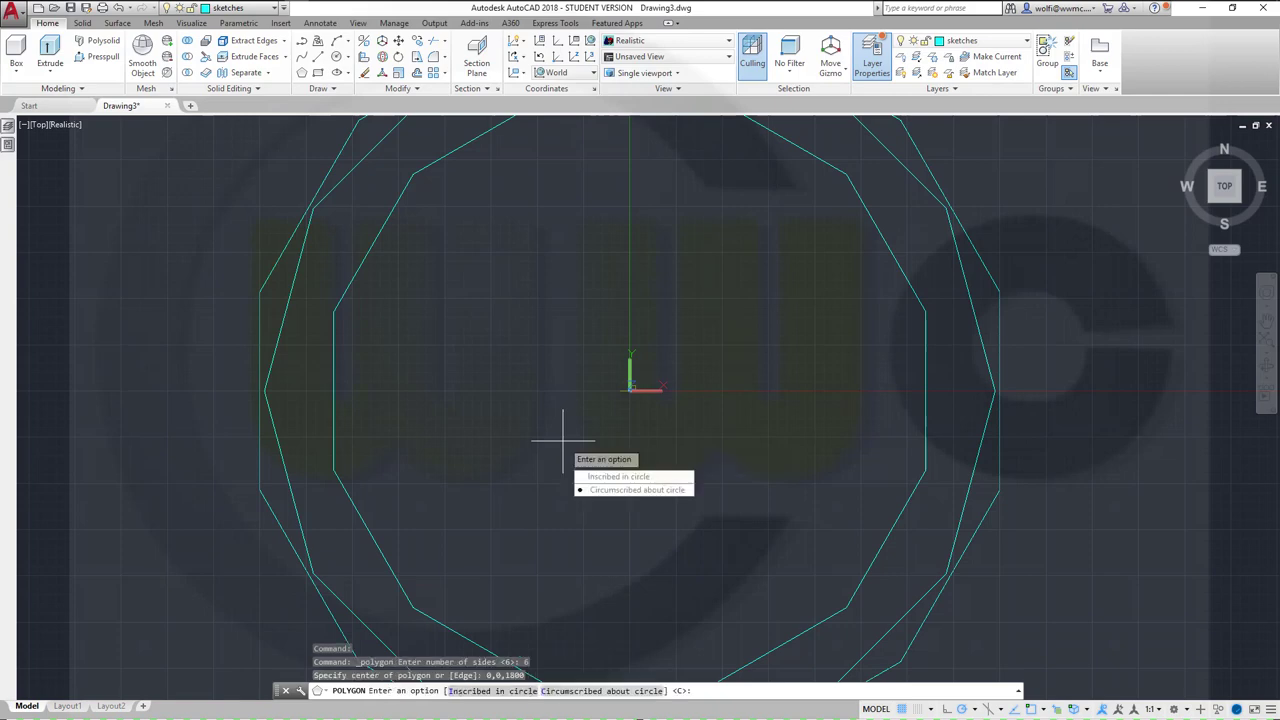
{"action": "key", "text": "Down"}
{"action": "key", "text": "Return"}
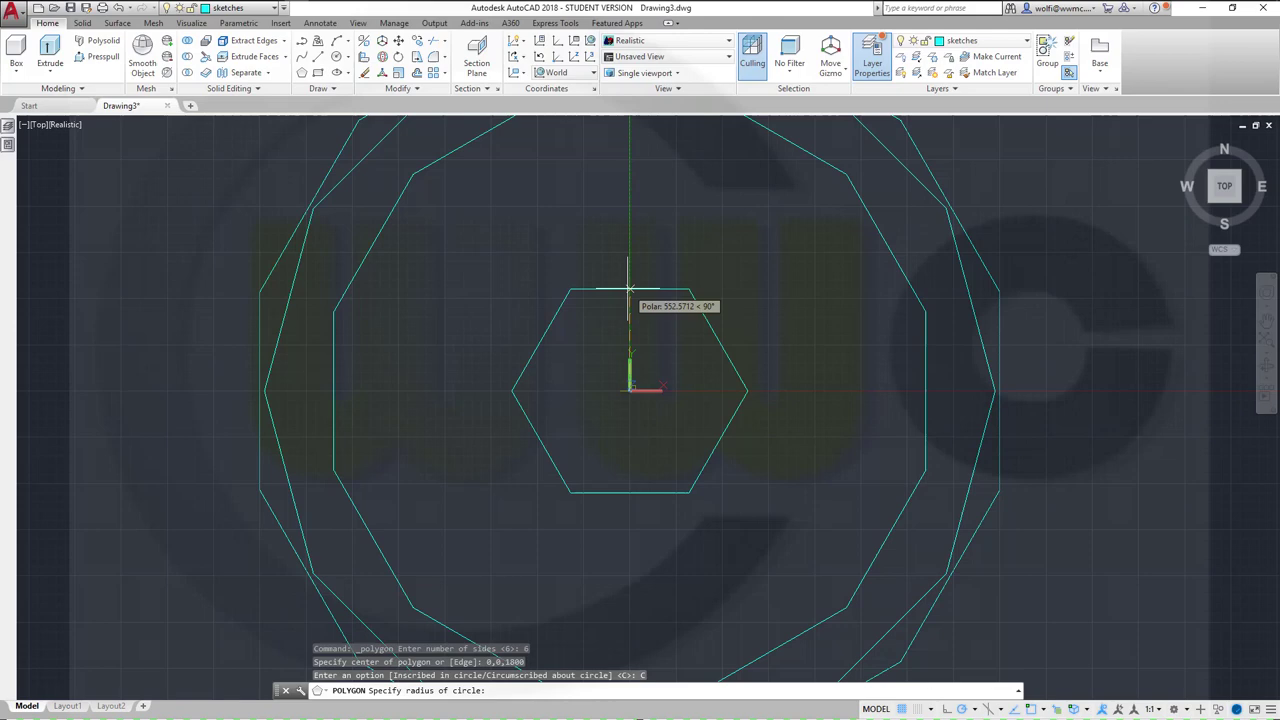
{"action": "type", "text": "87"}
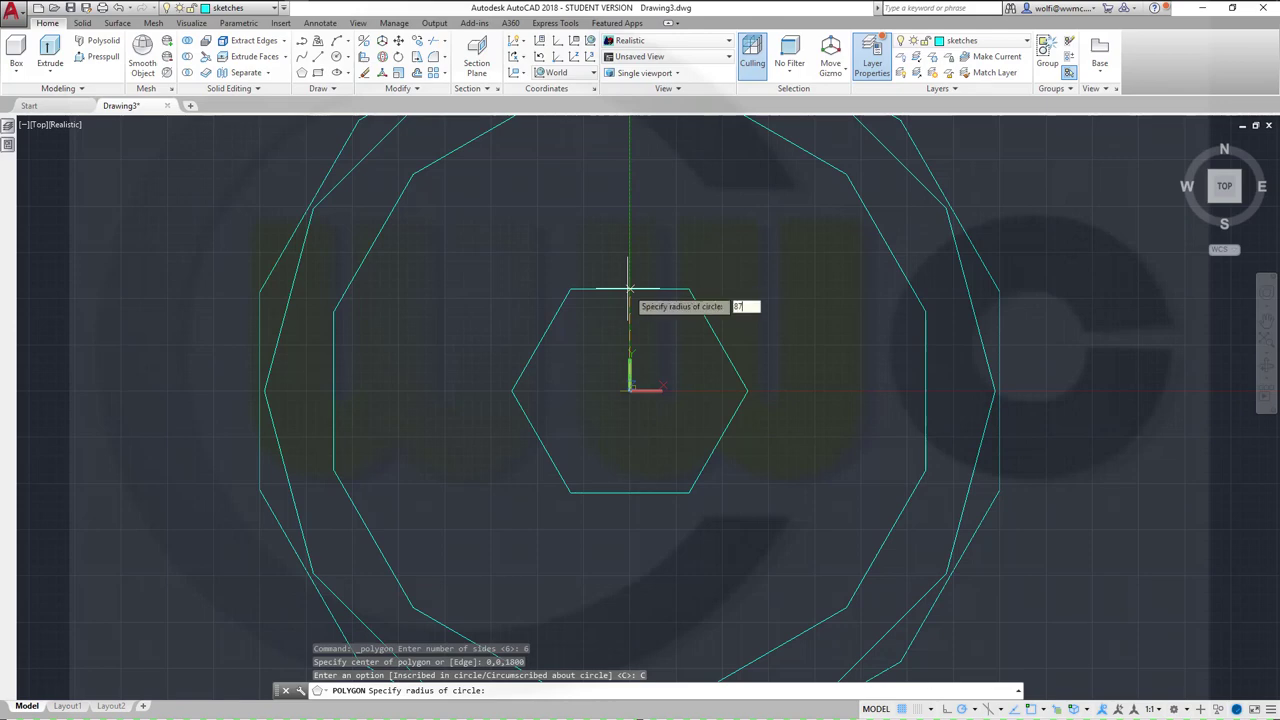
{"action": "key", "text": "BackSpace"}
{"action": "key", "text": "BackSpace"}
{"action": "type", "text": "1"}
{"action": "type", "text": "1"}
{"action": "key", "text": "Return"}
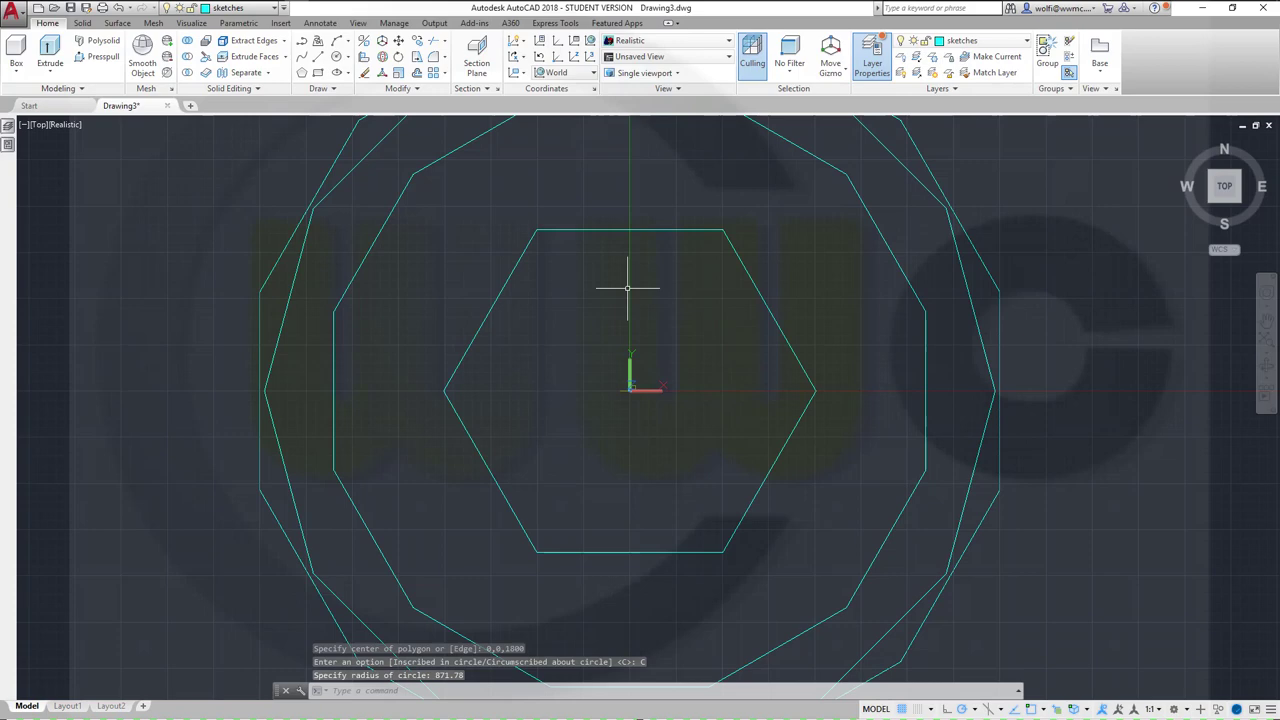
{"action": "scroll", "coordinate": [653, 274], "scroll_direction": "down", "scroll_amount": 3}
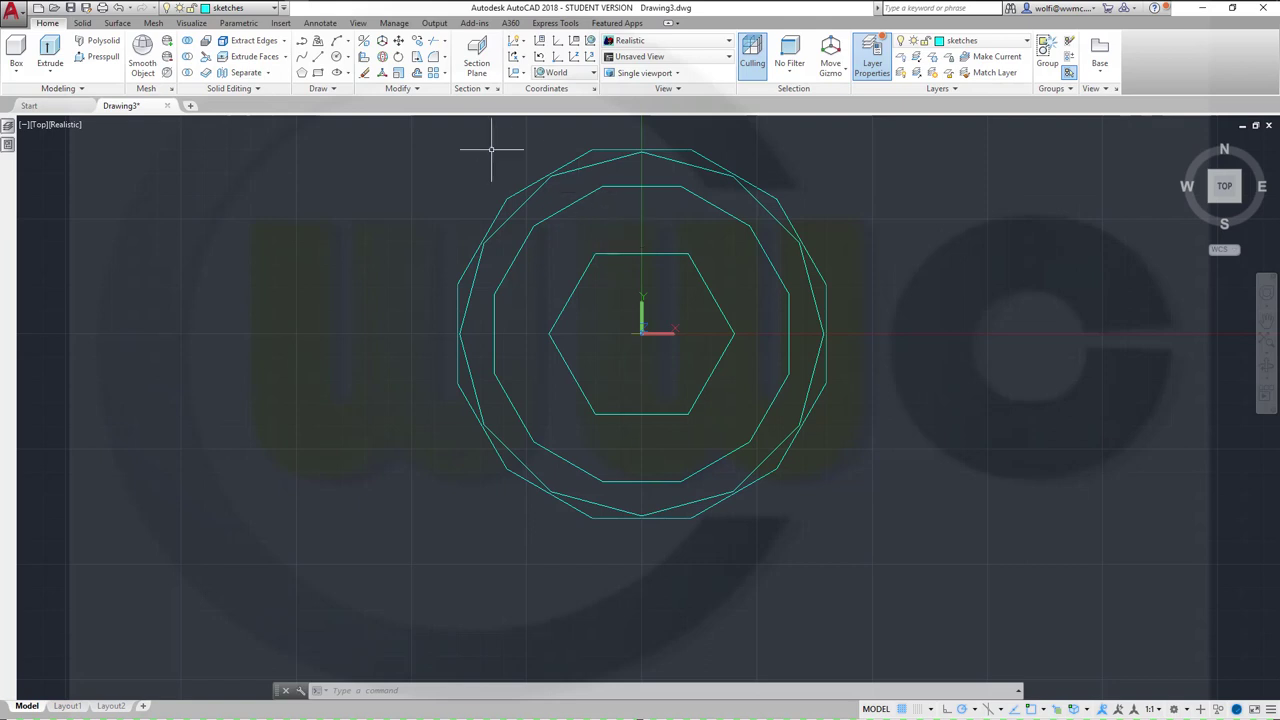
Rotate the small hexagon about the origin so its corners offset from the rings below.
{"action": "left_click", "coordinate": [398, 58]}
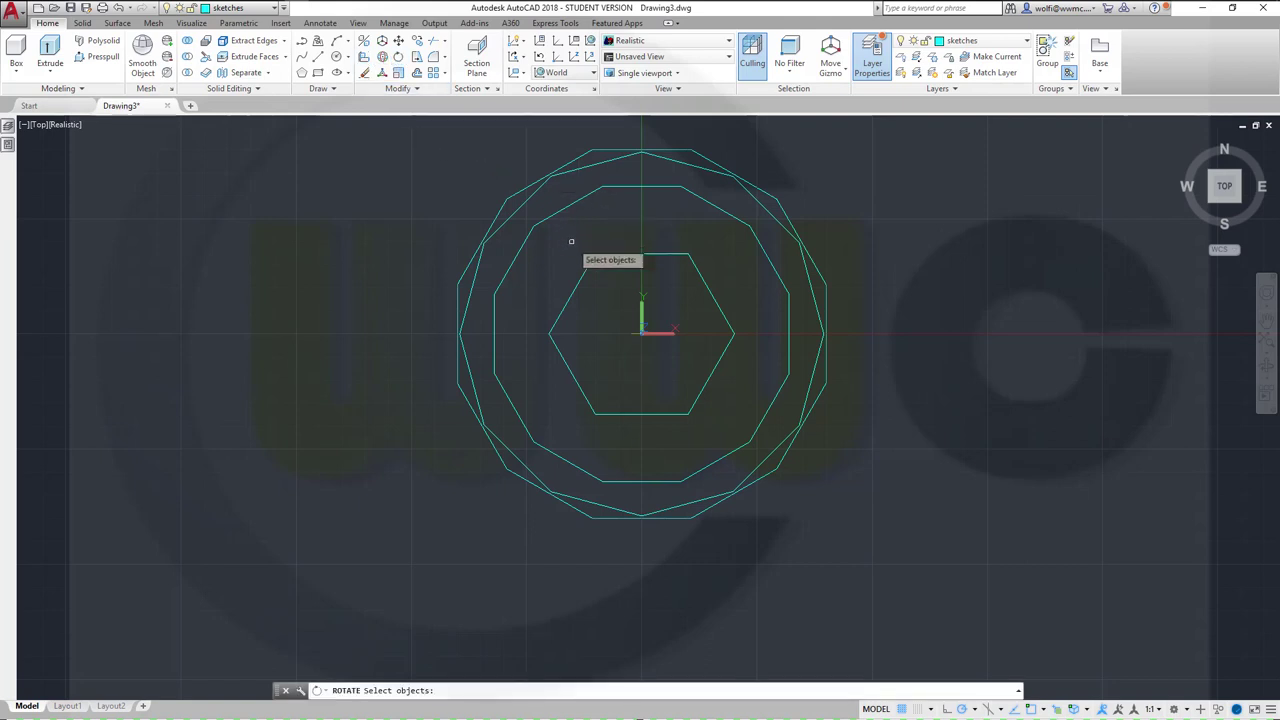
{"action": "left_click", "coordinate": [585, 271]}
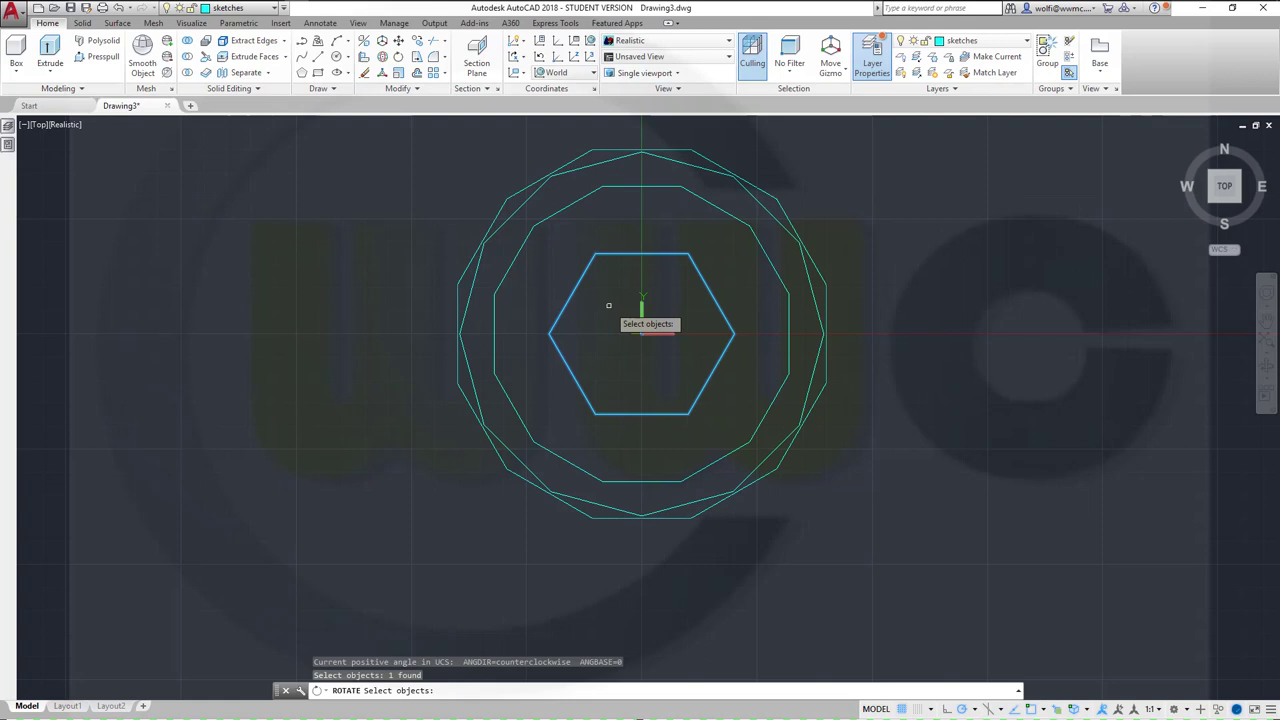
{"action": "key", "text": "Return"}
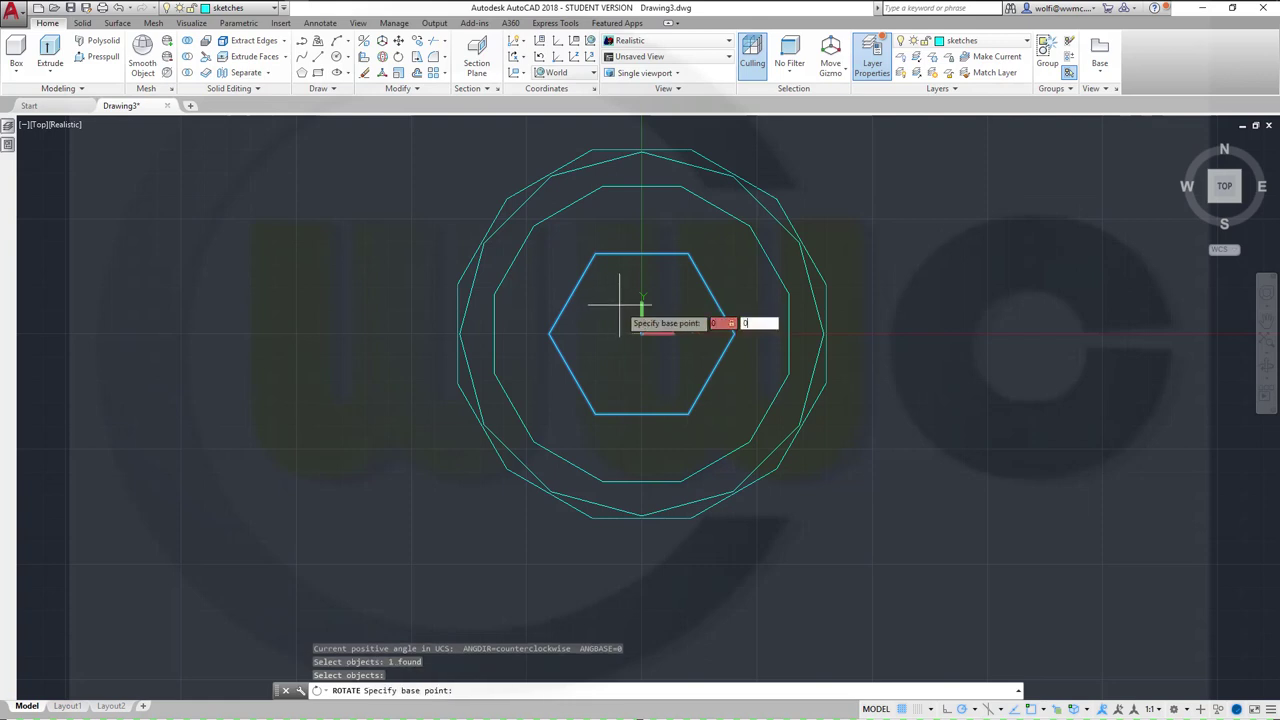
{"action": "key", "text": "Return"}
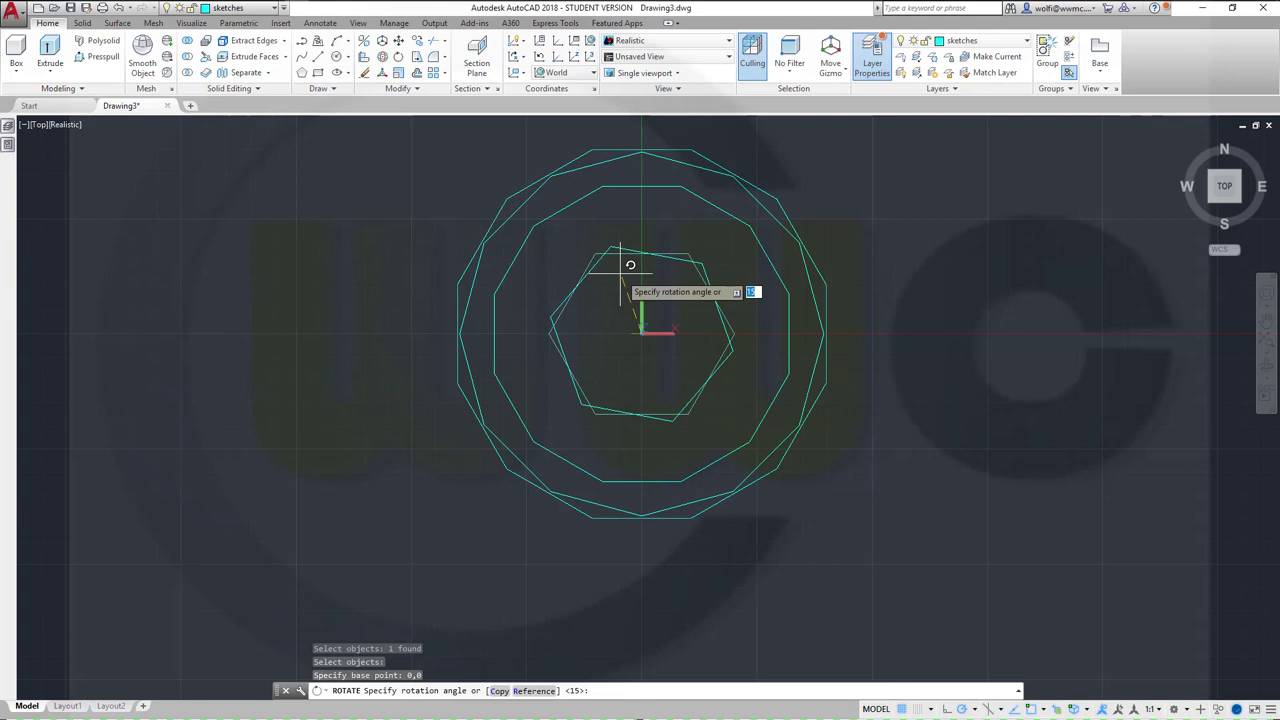
{"action": "key", "text": "Return"}
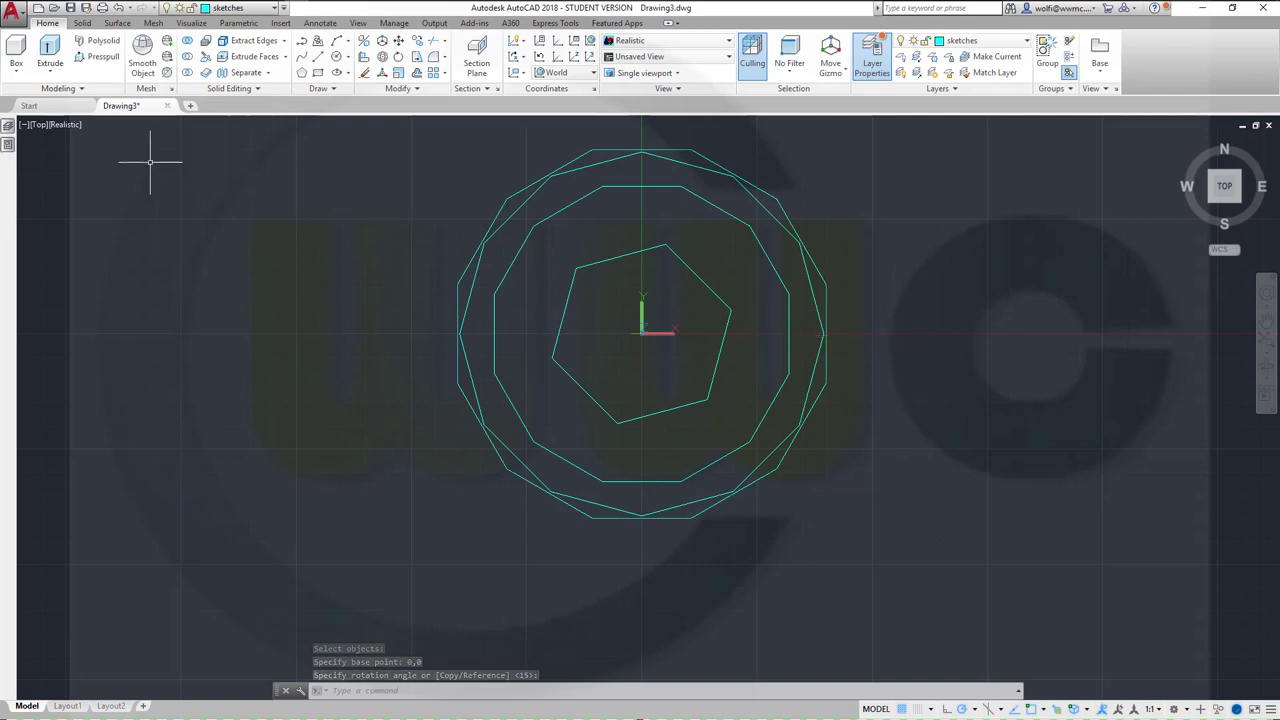
Place a single point at 0,0,2000 above the polygon stack.
{"action": "left_click", "coordinate": [337, 89]}
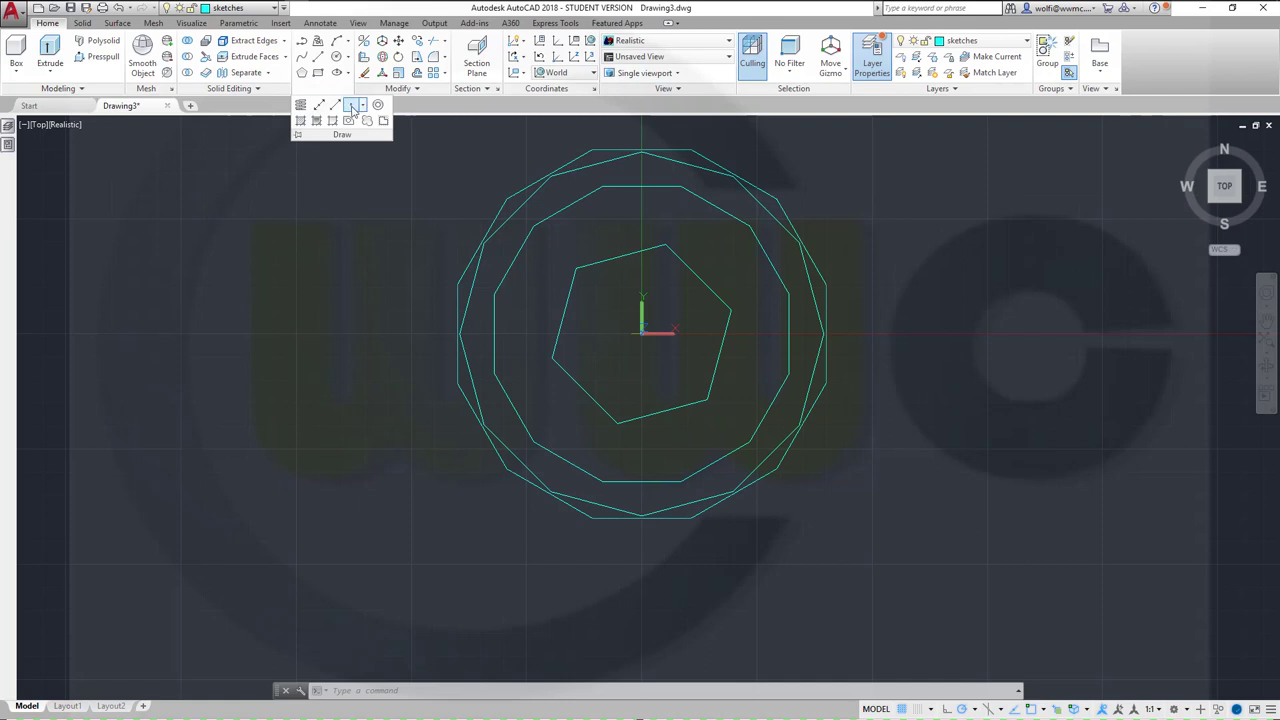
{"action": "left_click", "coordinate": [353, 106]}
{"action": "type", "text": "2000"}
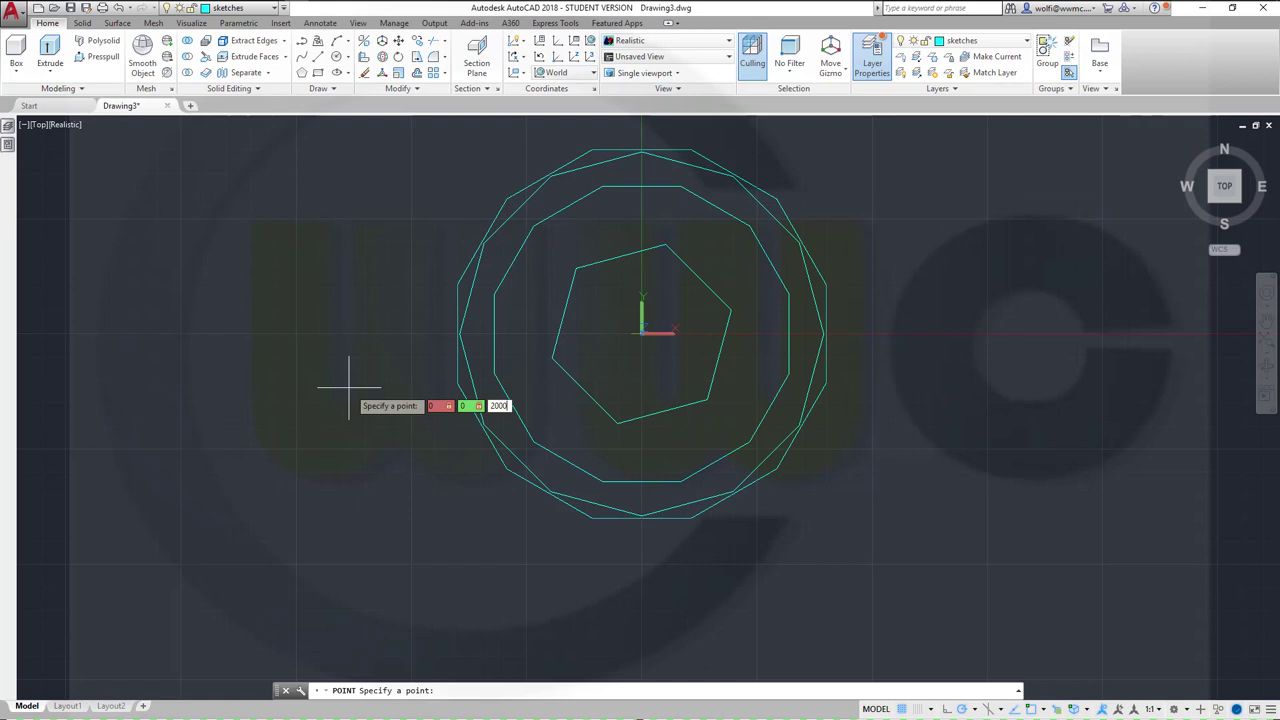
{"action": "key", "text": "Return"}
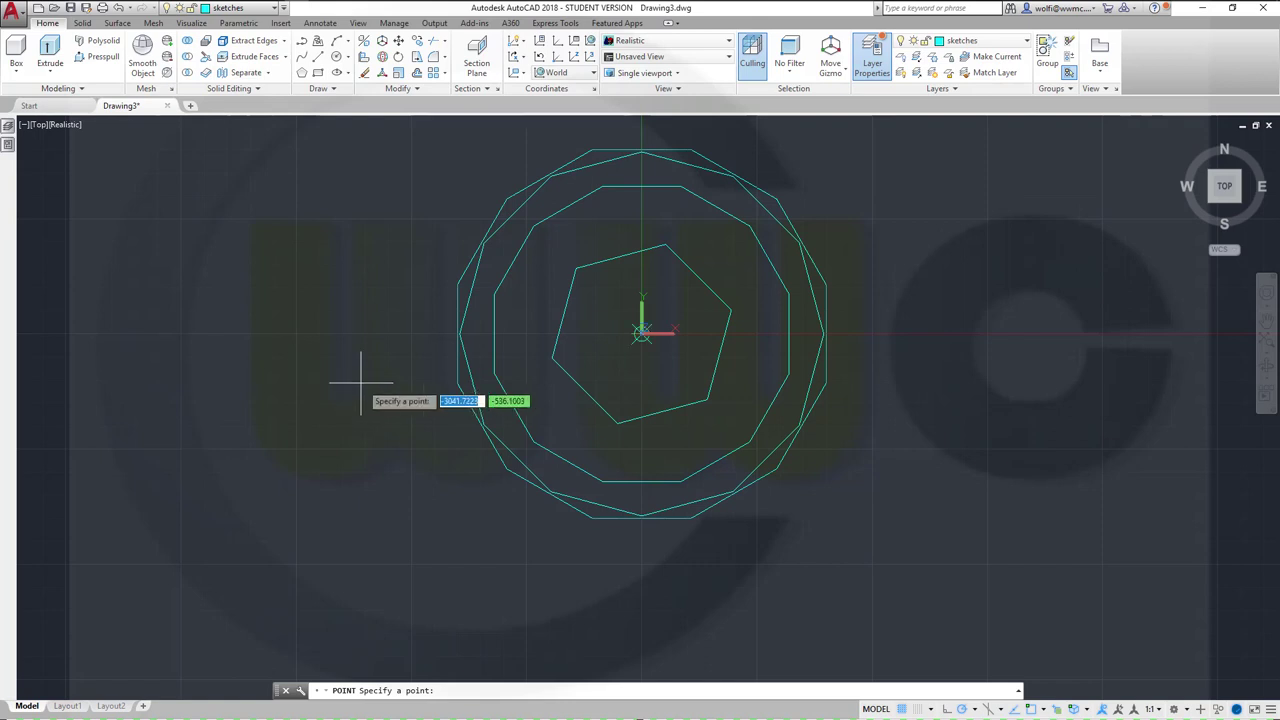
{"action": "key", "text": "Escape"}
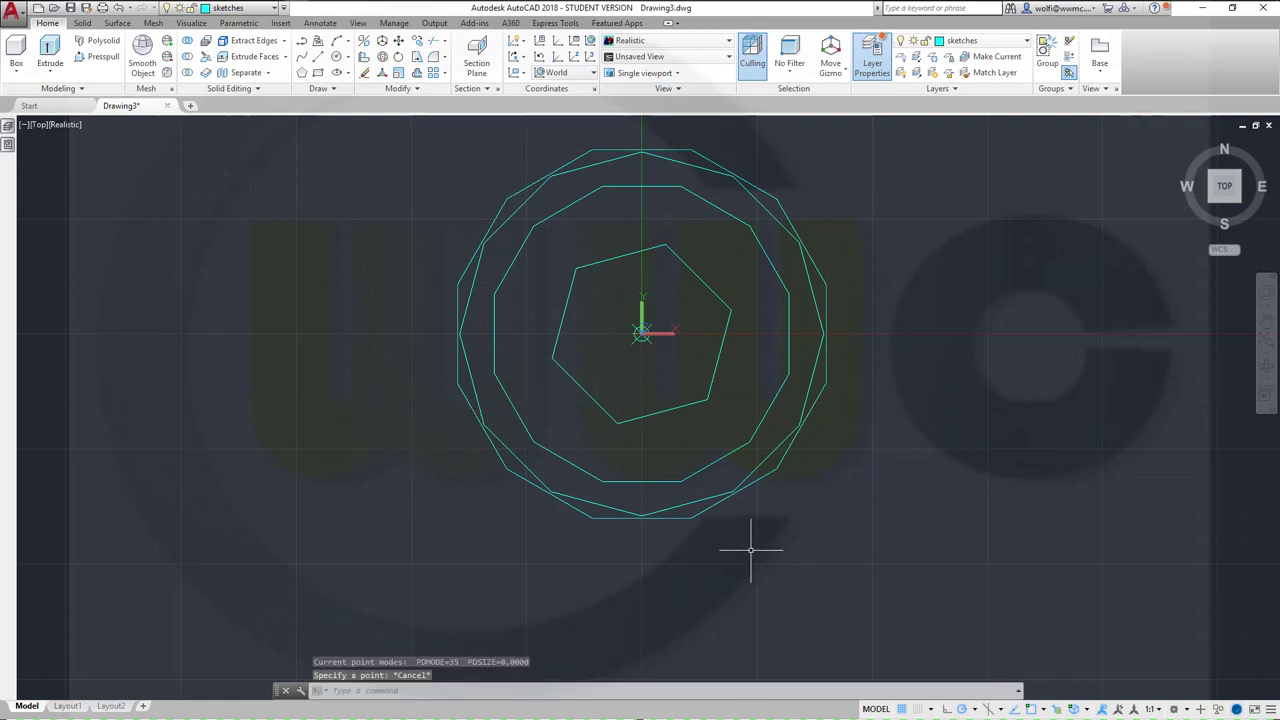
{"action": "mouse_move", "coordinate": [743, 537]}
{"action": "middle_mouse_down", "text": "shift"}
{"action": "mouse_move", "coordinate": [744, 353]}
{"action": "mouse_move", "coordinate": [920, 432]}
{"action": "mouse_move", "coordinate": [922, 452]}
{"action": "middle_mouse_up", "text": "shift"}
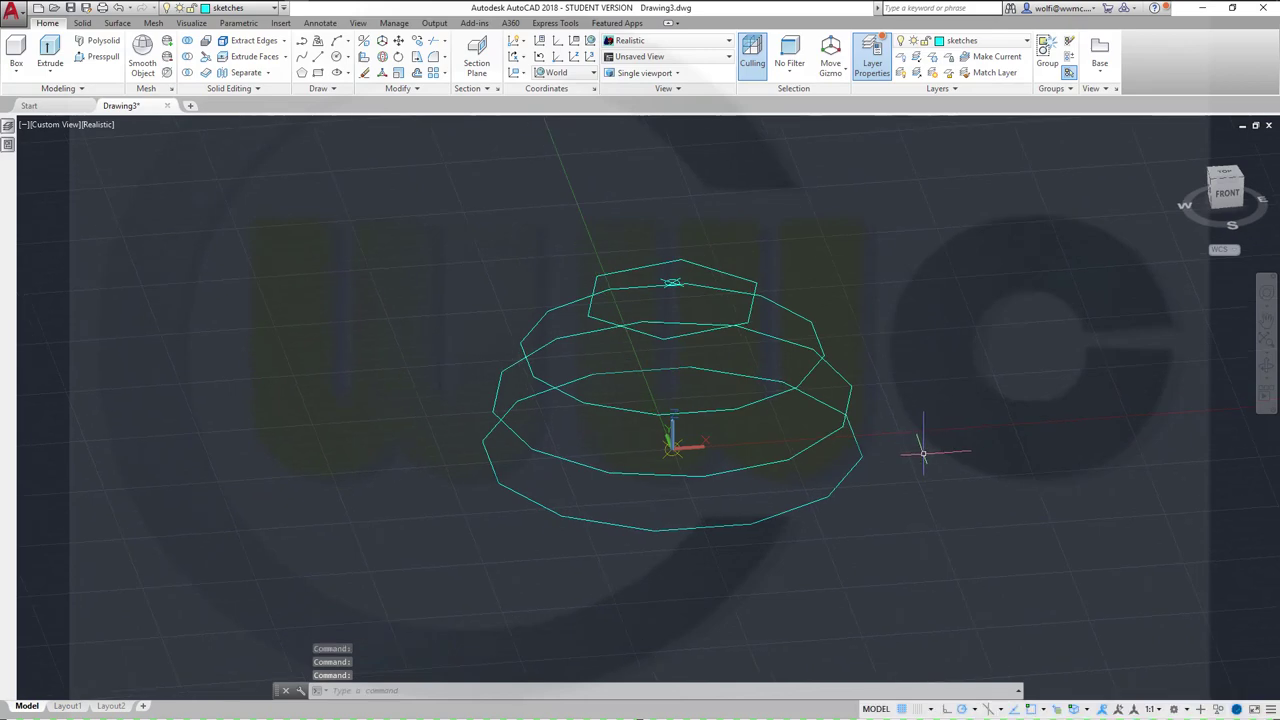
Zoom and orbit into a tilted front view that enlarges the lower polygon rings.
{"action": "scroll", "coordinate": [400, 272], "scroll_direction": "down", "scroll_amount": 2}
{"action": "scroll", "coordinate": [400, 272], "scroll_direction": "up", "scroll_amount": 3}
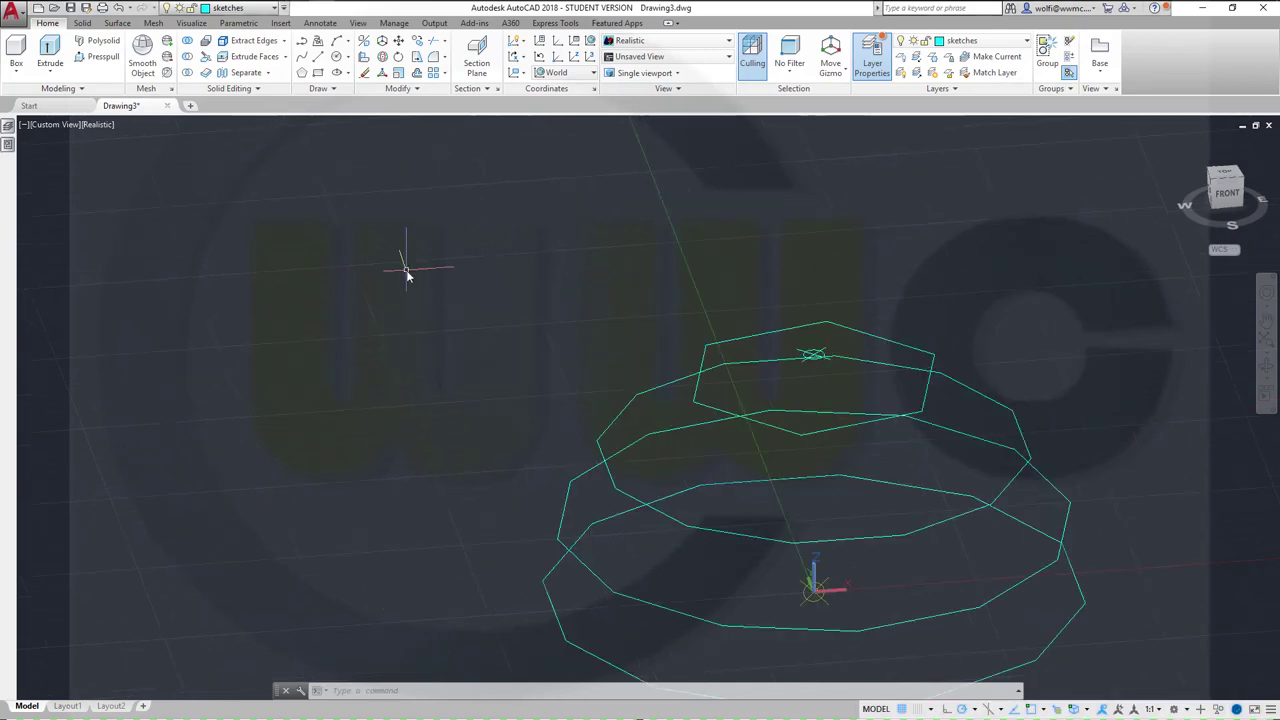
{"action": "scroll", "coordinate": [406, 270], "scroll_direction": "down", "scroll_amount": 2}
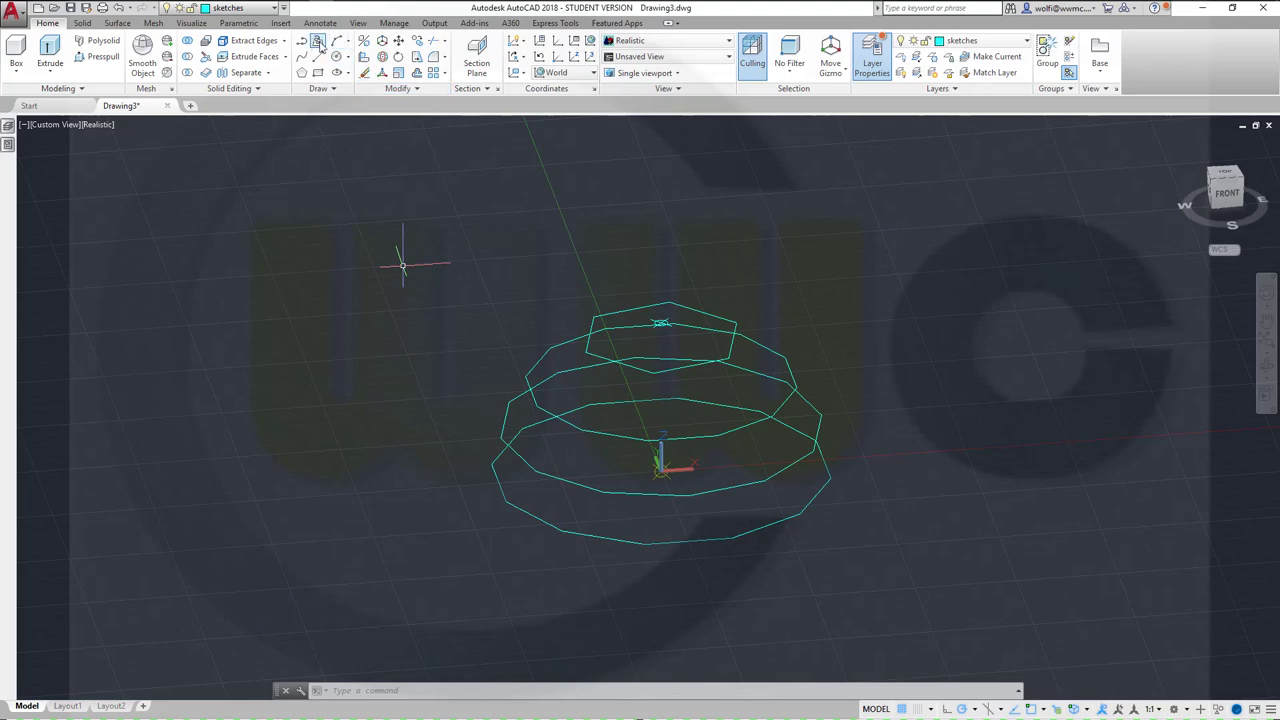
{"action": "scroll", "coordinate": [599, 600], "scroll_direction": "up", "scroll_amount": 3}
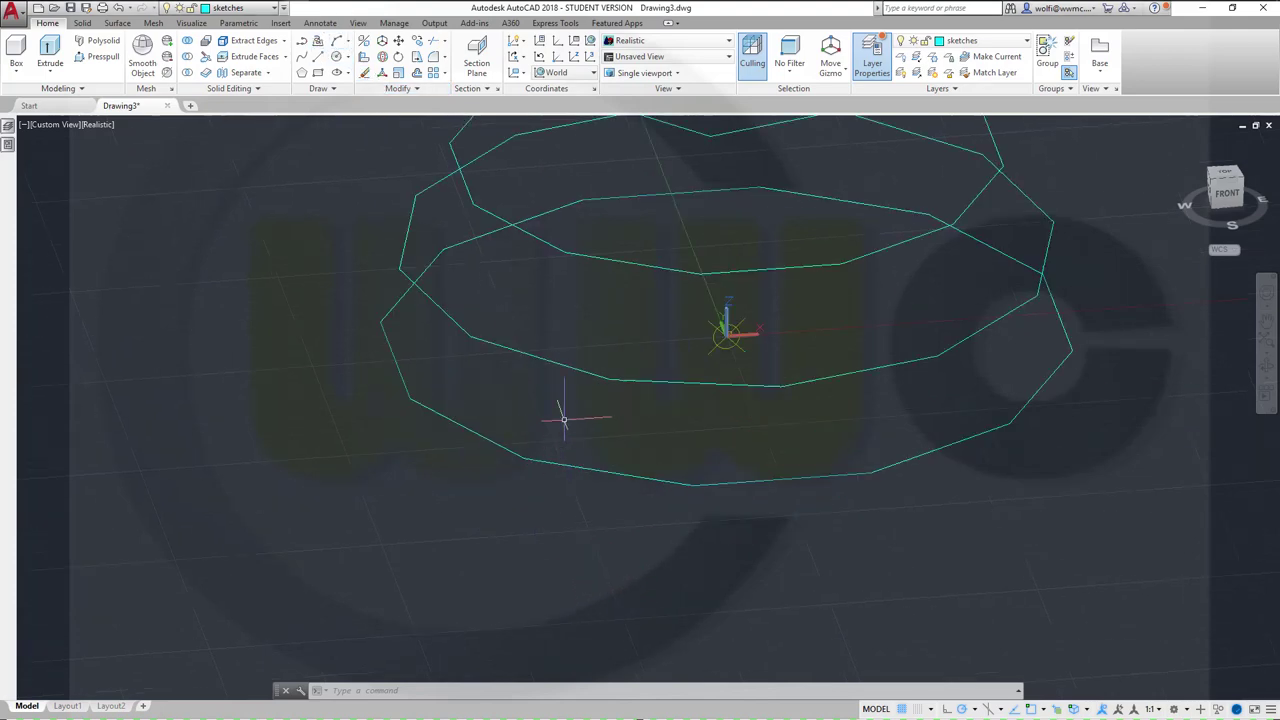
{"action": "middle_click_drag", "start_coordinate": [571, 357], "coordinate": [589, 429], "text": "shift"}
{"action": "scroll", "coordinate": [586, 460], "scroll_direction": "up", "scroll_amount": 2}
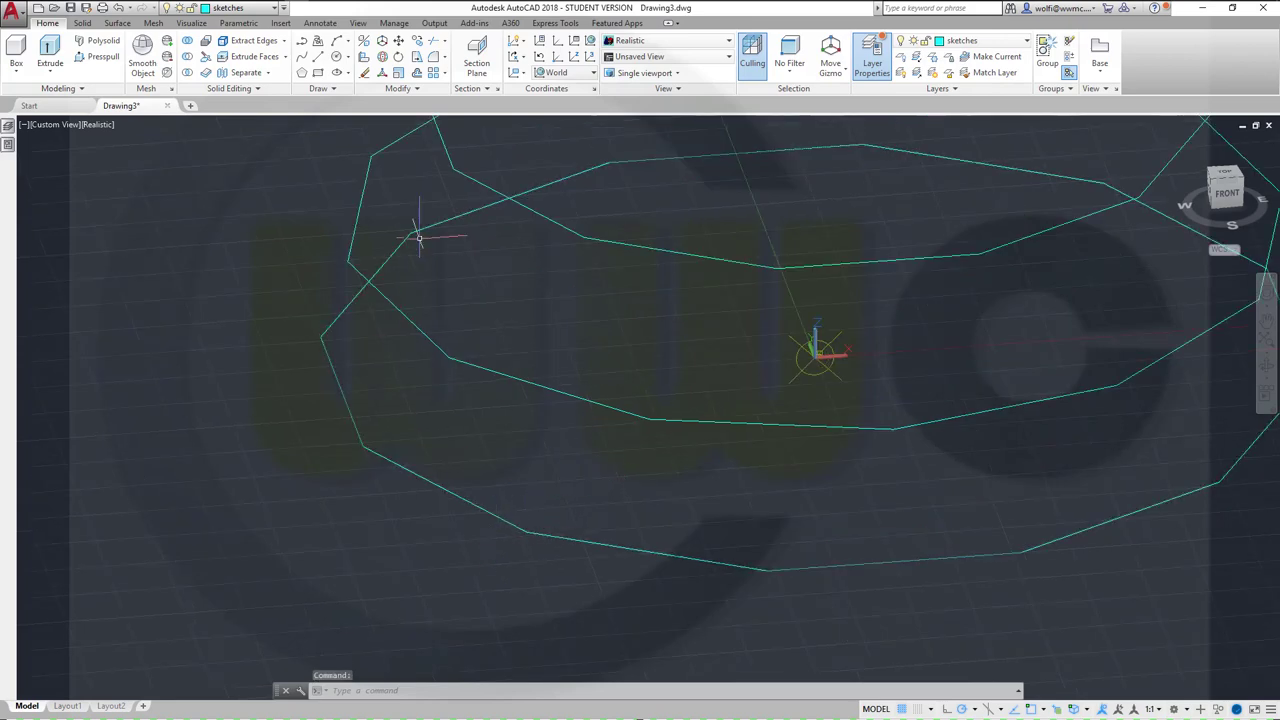
Trace a closed triangular 3D polyline from two outer-ring vertices to the ring above.
{"action": "left_click", "coordinate": [317, 41]}
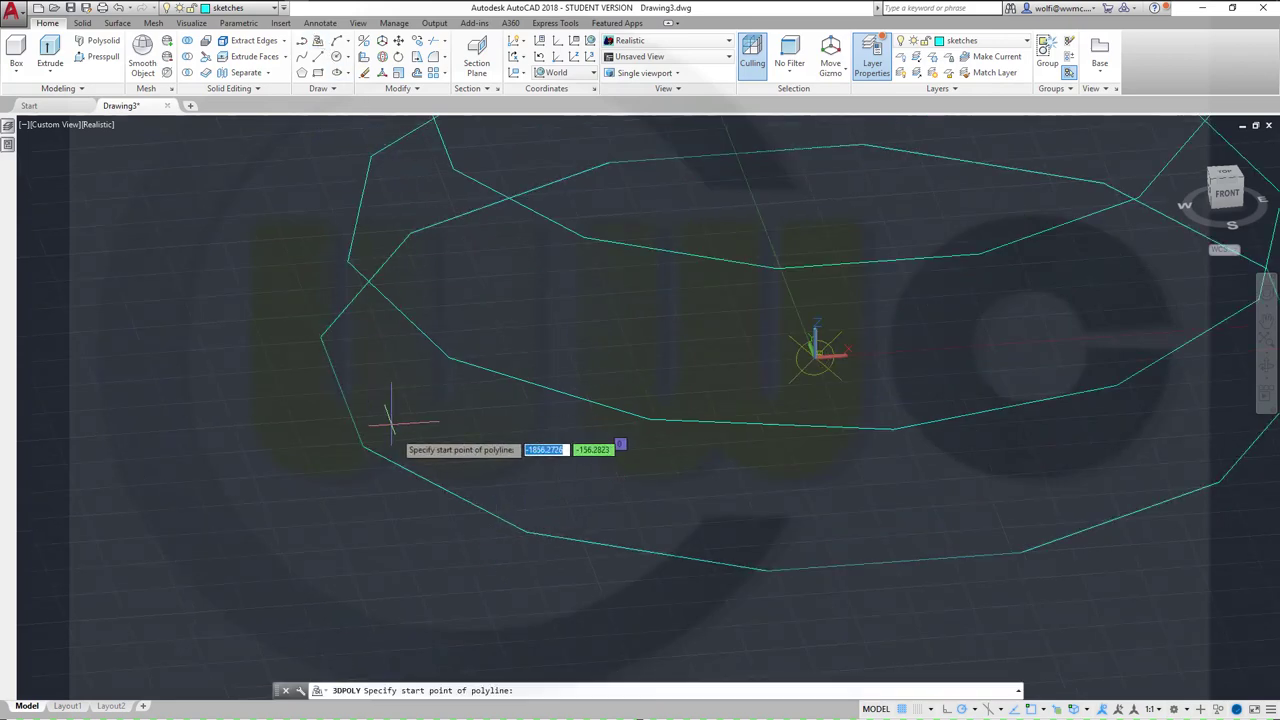
{"action": "left_click", "coordinate": [526, 531]}
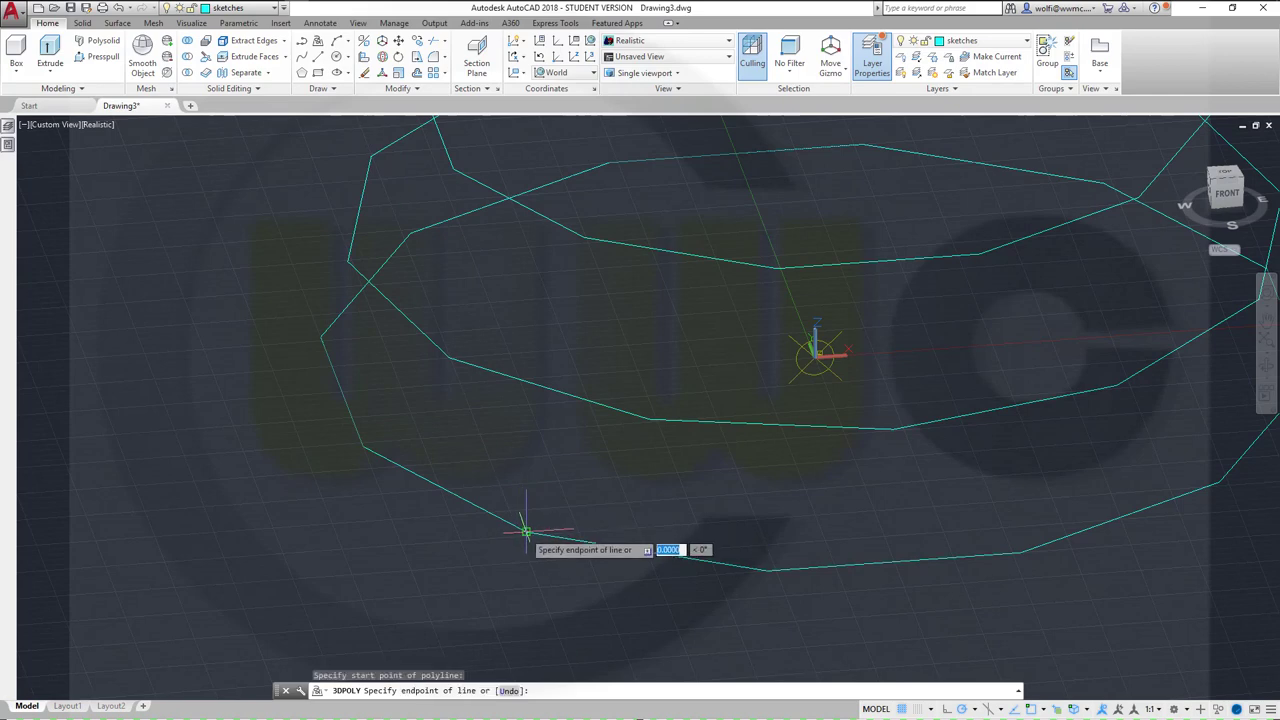
{"action": "left_click", "coordinate": [648, 420]}
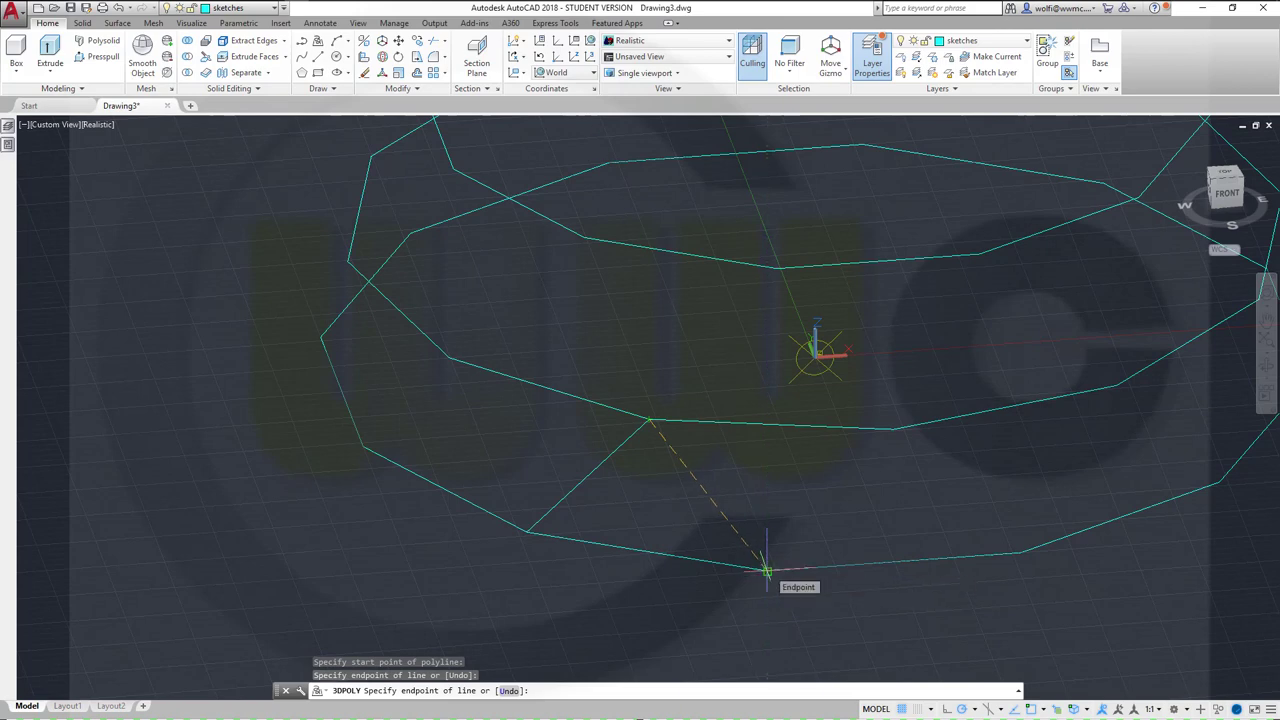
{"action": "left_click", "coordinate": [766, 571]}
{"action": "right_click", "coordinate": [705, 530]}
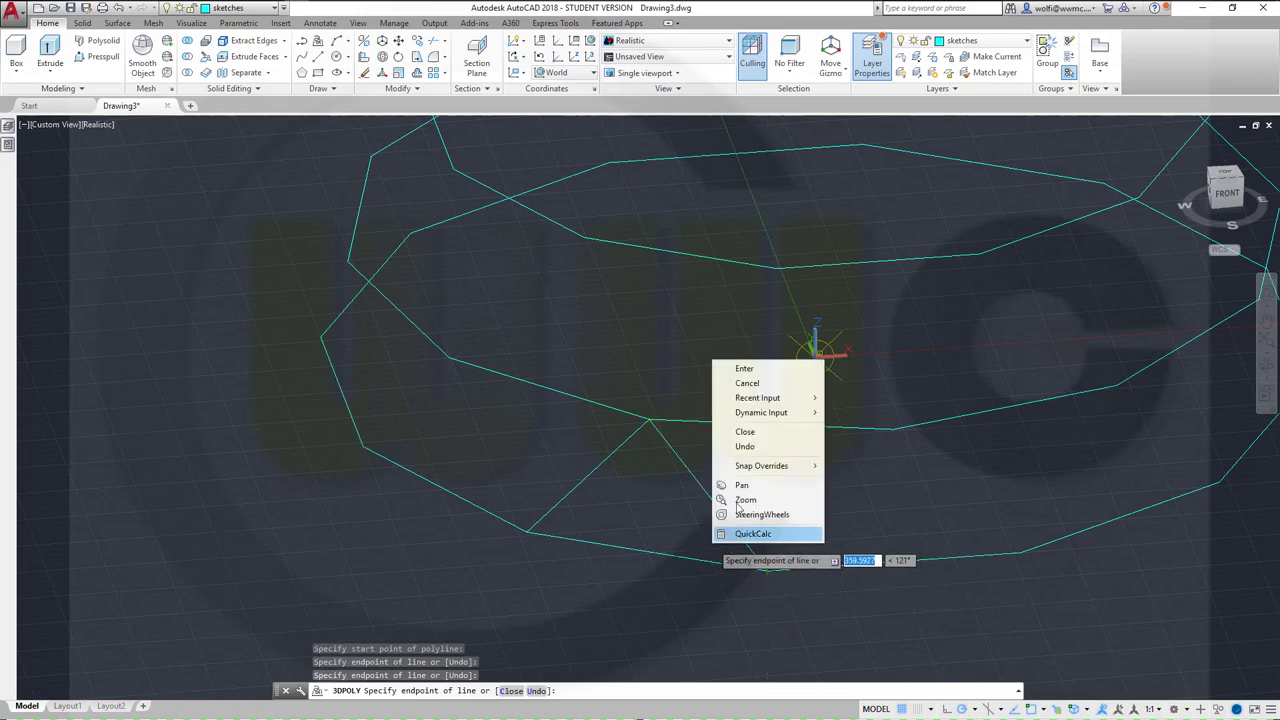
{"action": "left_click", "coordinate": [740, 436]}
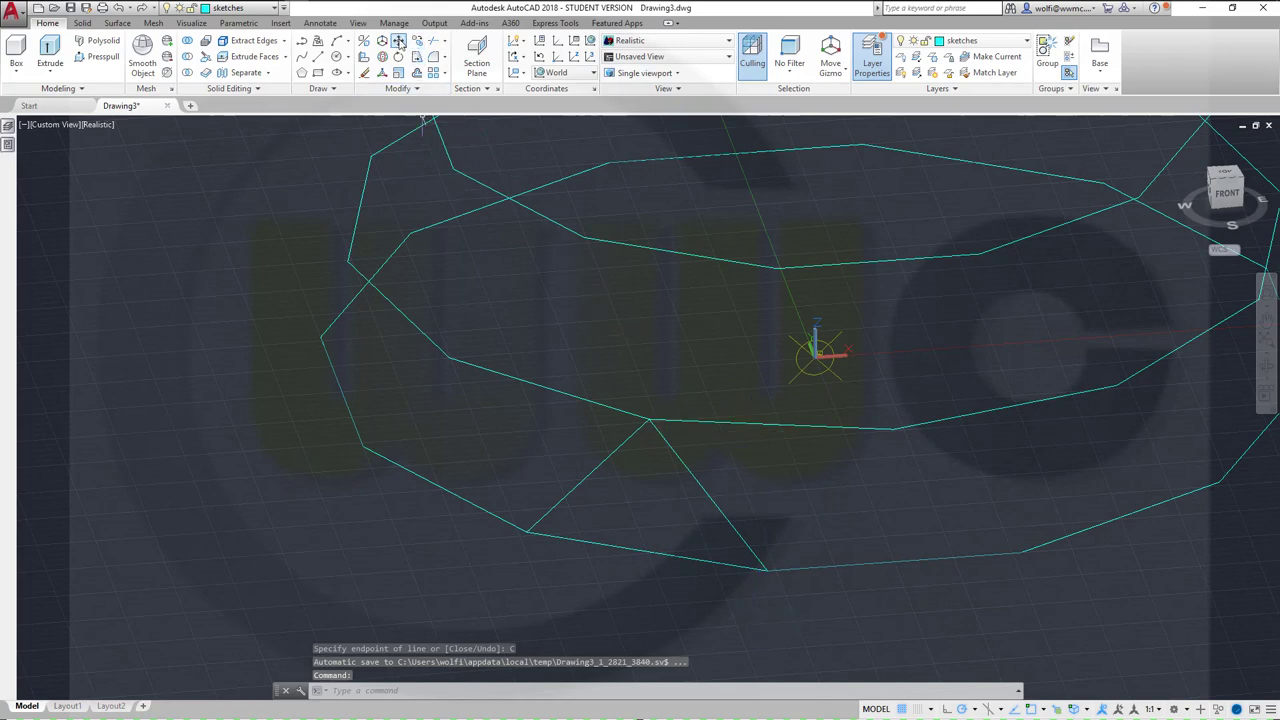
Trace a second closed triangle from two upper-ring vertices to the shared outer-ring vertex.
{"action": "left_click", "coordinate": [317, 42]}
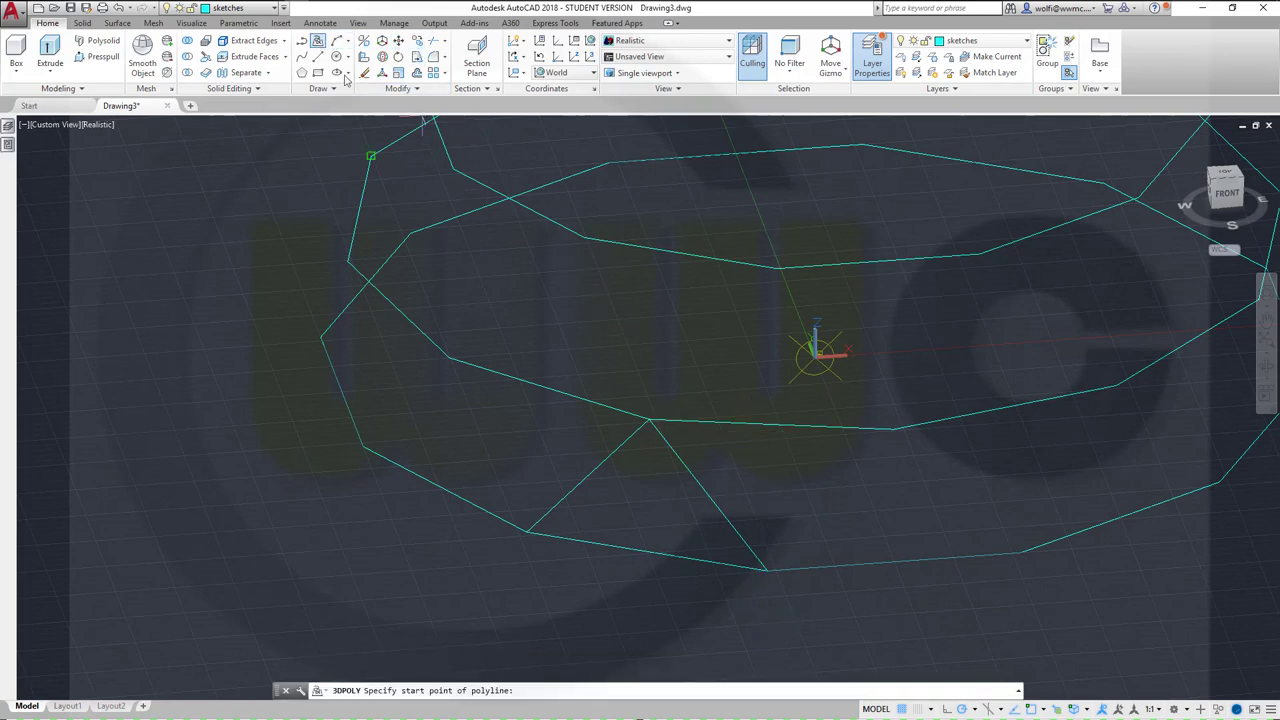
{"action": "left_click", "coordinate": [650, 420]}
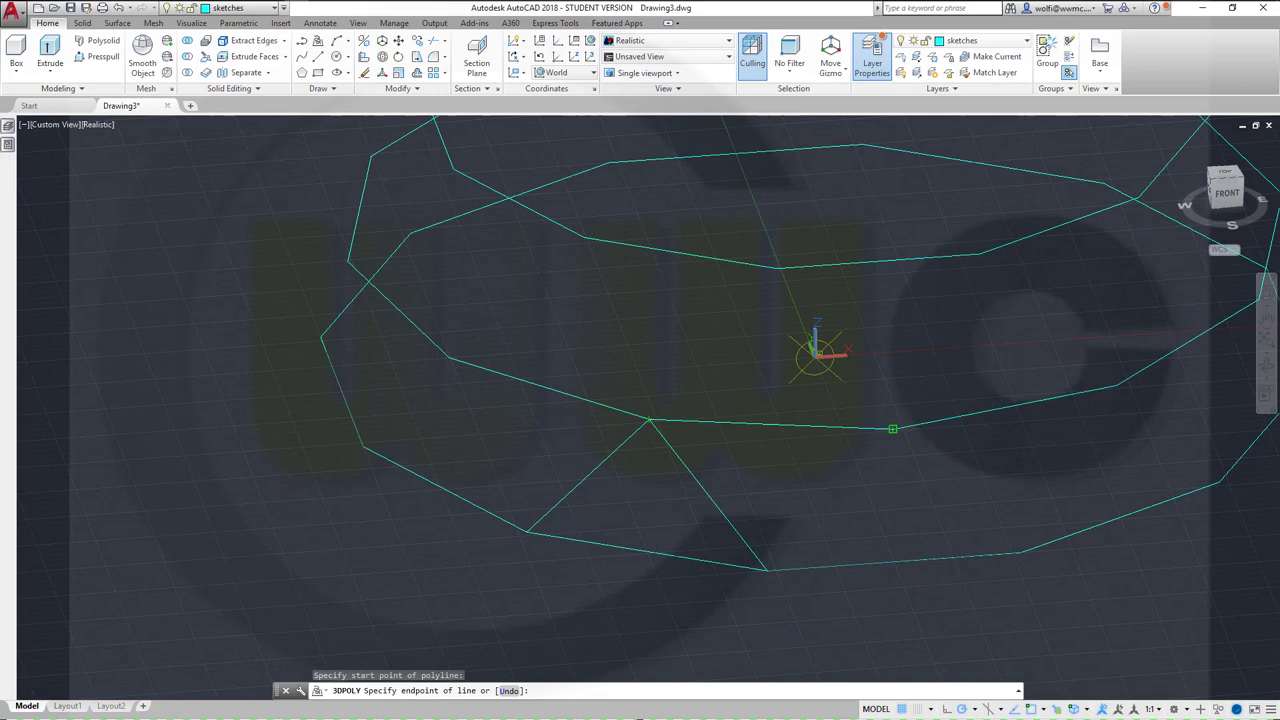
{"action": "left_click", "coordinate": [892, 429]}
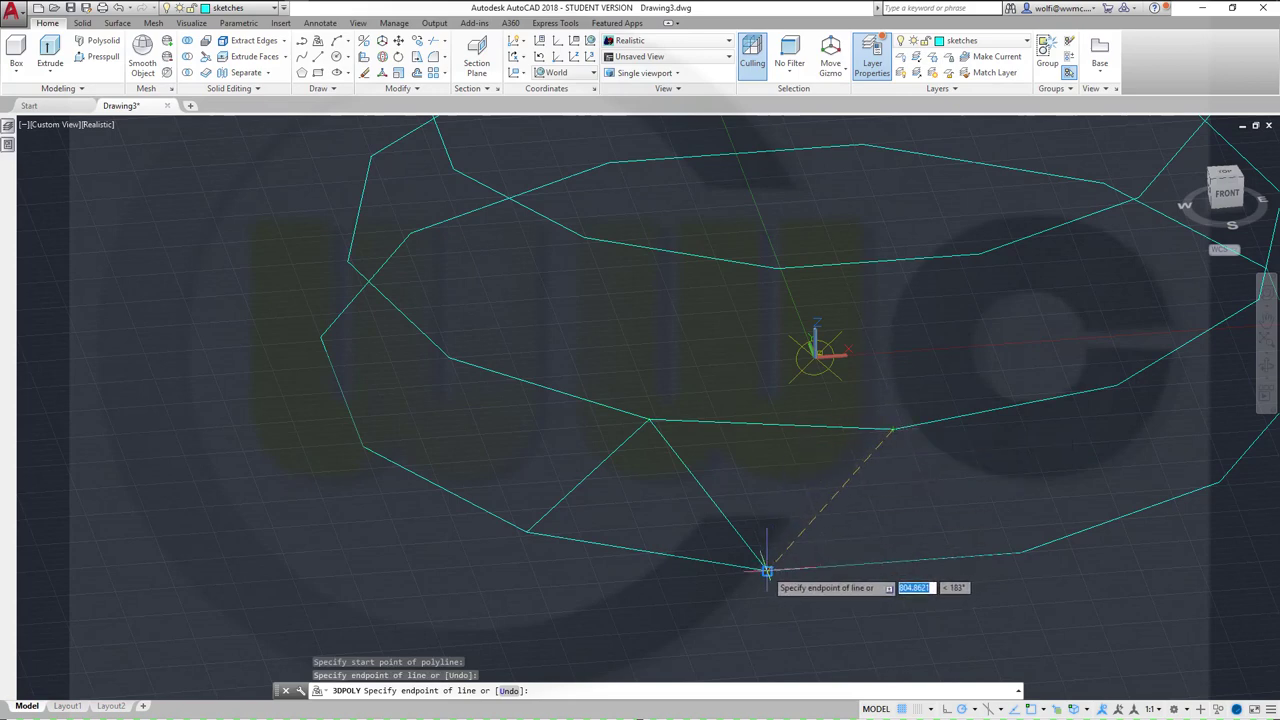
{"action": "left_click", "coordinate": [766, 571]}
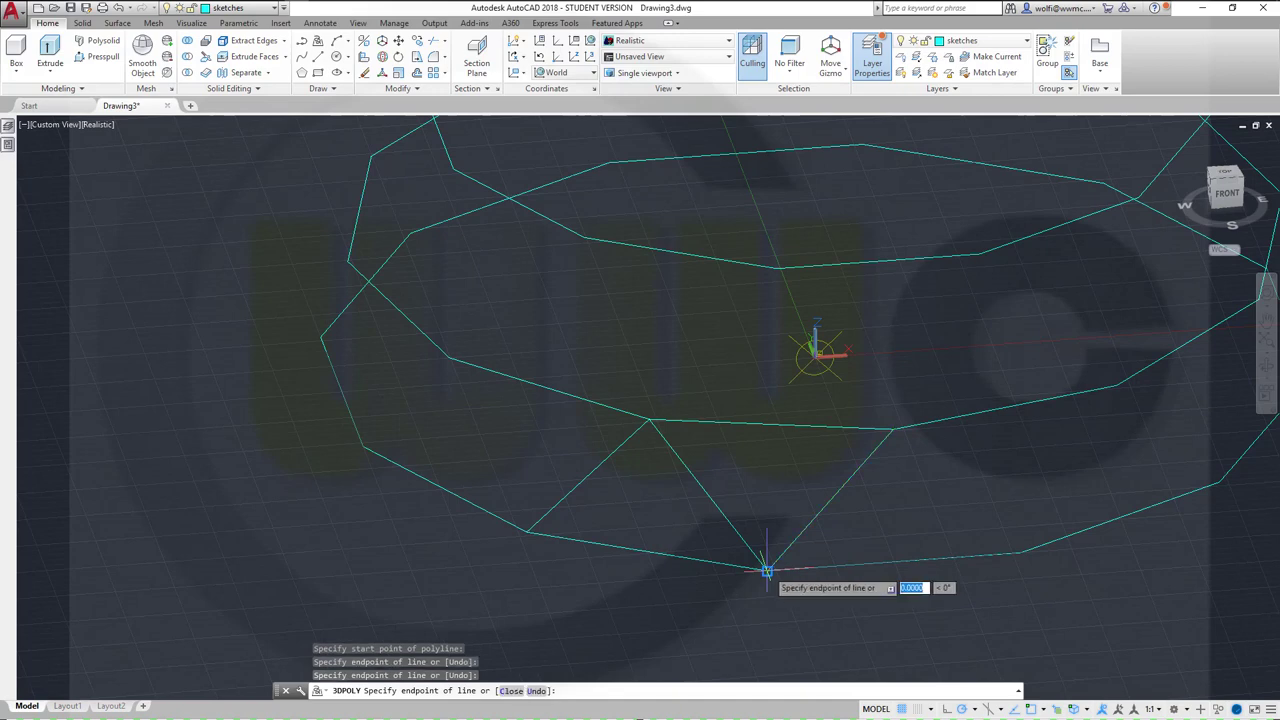
{"action": "right_click", "coordinate": [765, 494]}
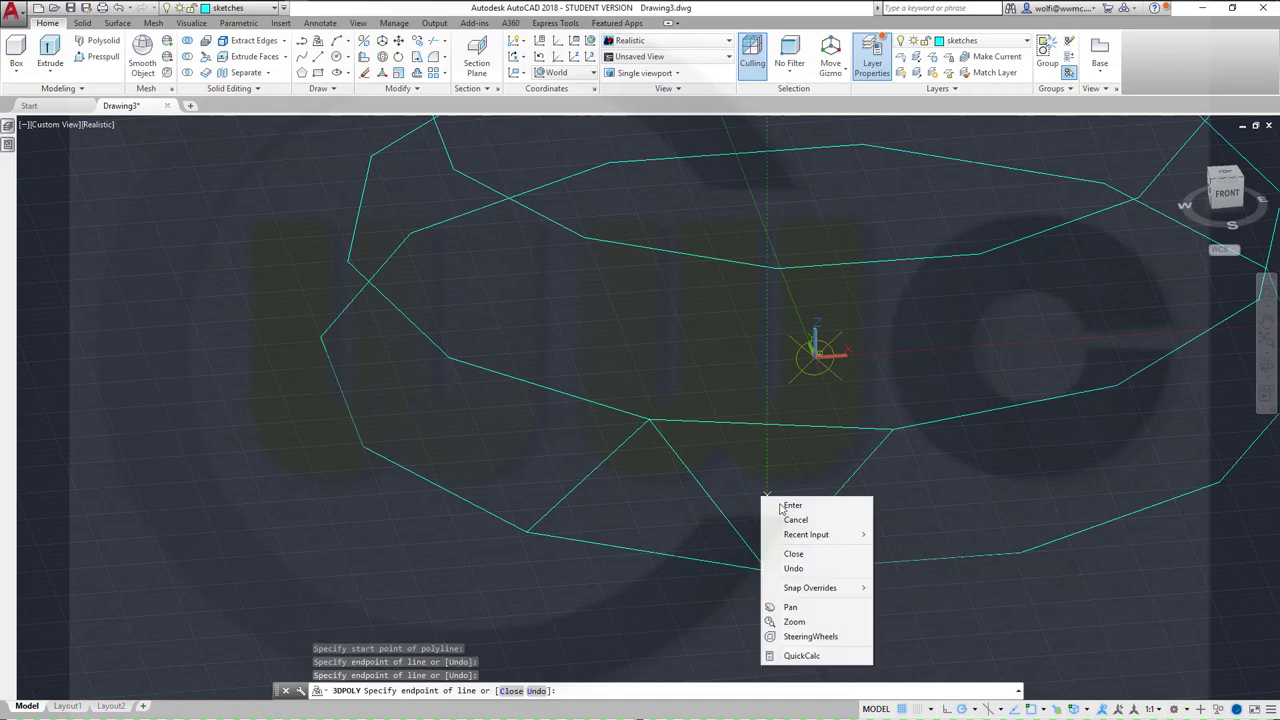
{"action": "left_click", "coordinate": [794, 553]}
{"action": "middle_click_drag", "start_coordinate": [859, 383], "coordinate": [828, 463]}
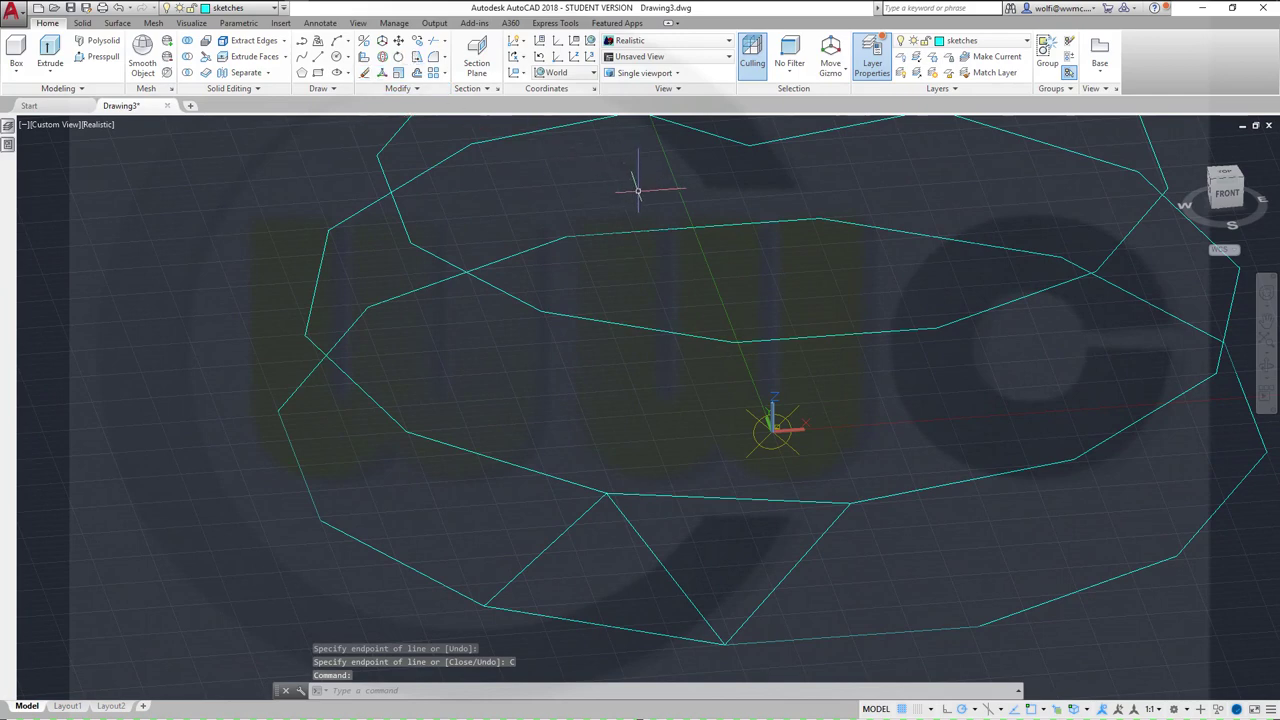
{"action": "key", "text": "Return"}
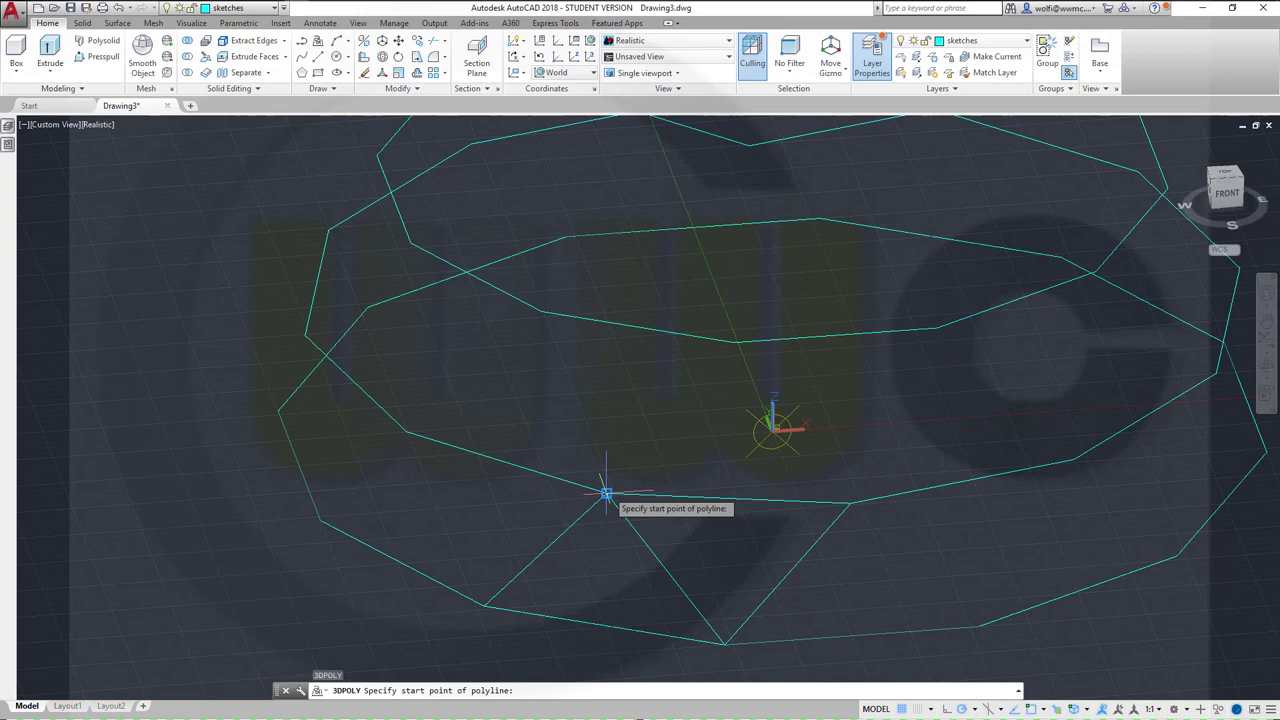
Trace a closed triangular 3D polyline through three endpoint-snapped wireframe vertices.
{"action": "right_click", "coordinate": [642, 432], "text": "shift"}
{"action": "left_click", "coordinate": [690, 190]}
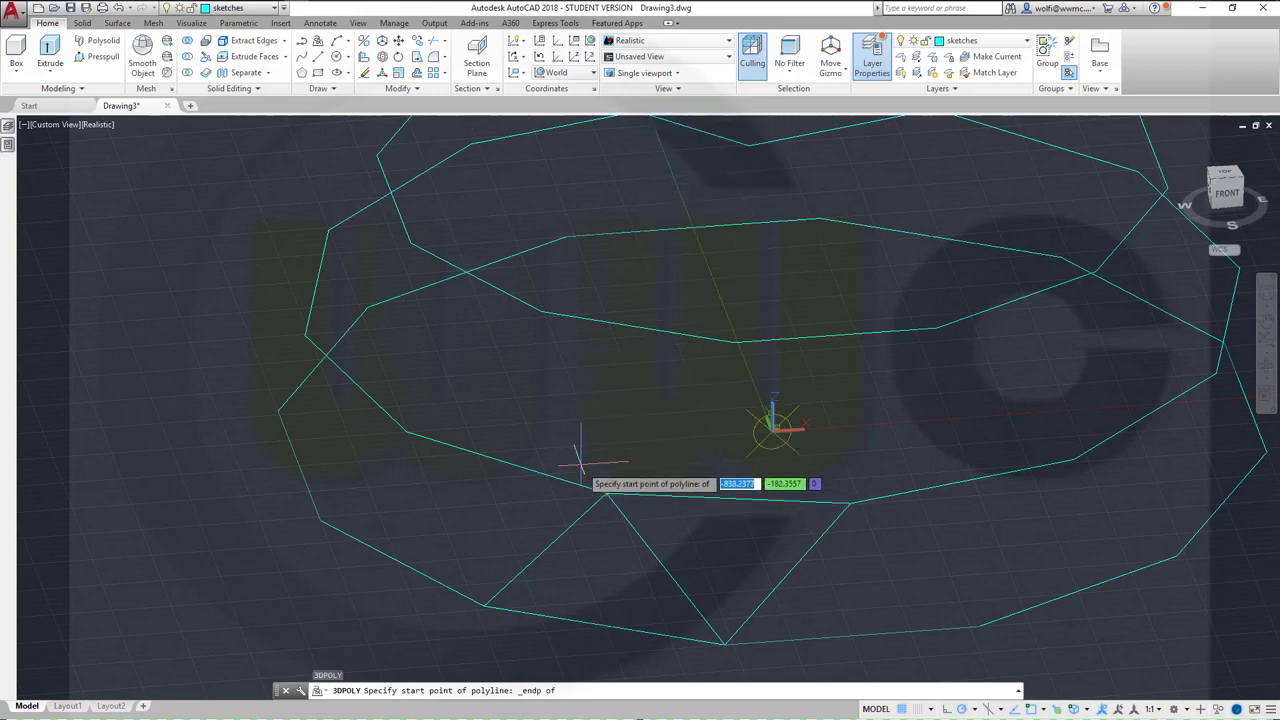
{"action": "left_click", "coordinate": [602, 488]}
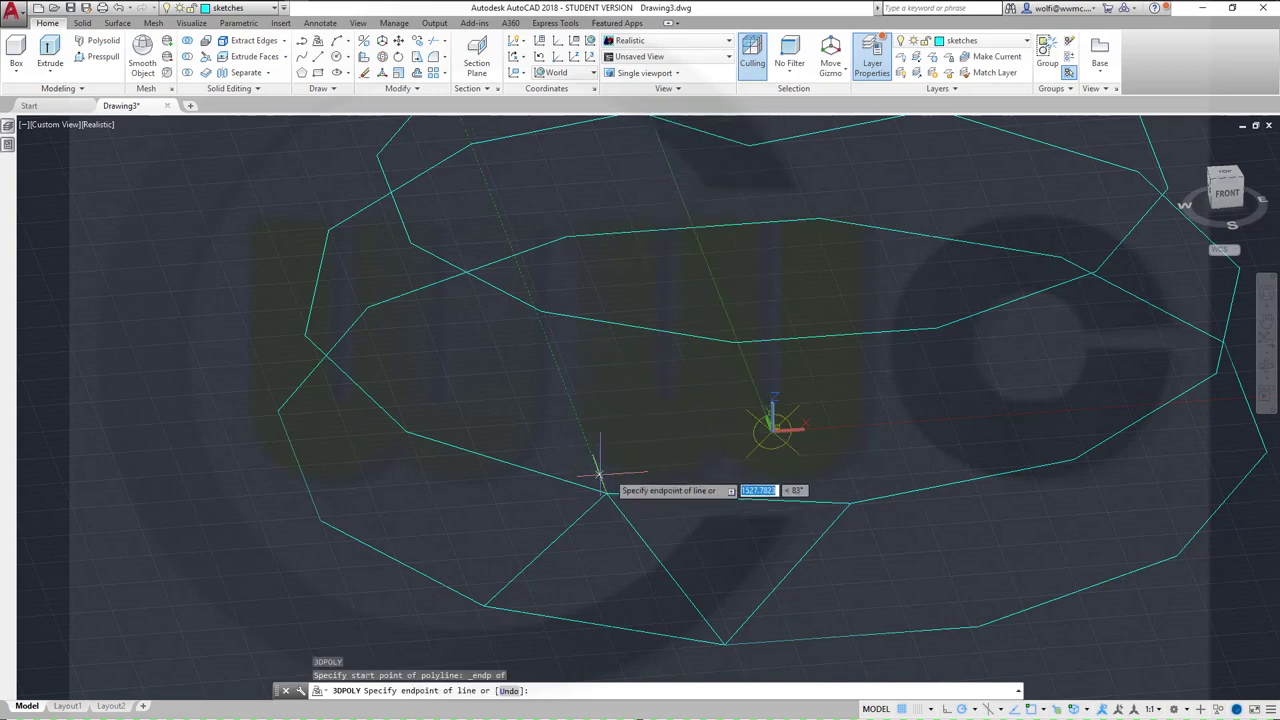
{"action": "right_click", "coordinate": [700, 385], "text": "shift"}
{"action": "left_click", "coordinate": [762, 137]}
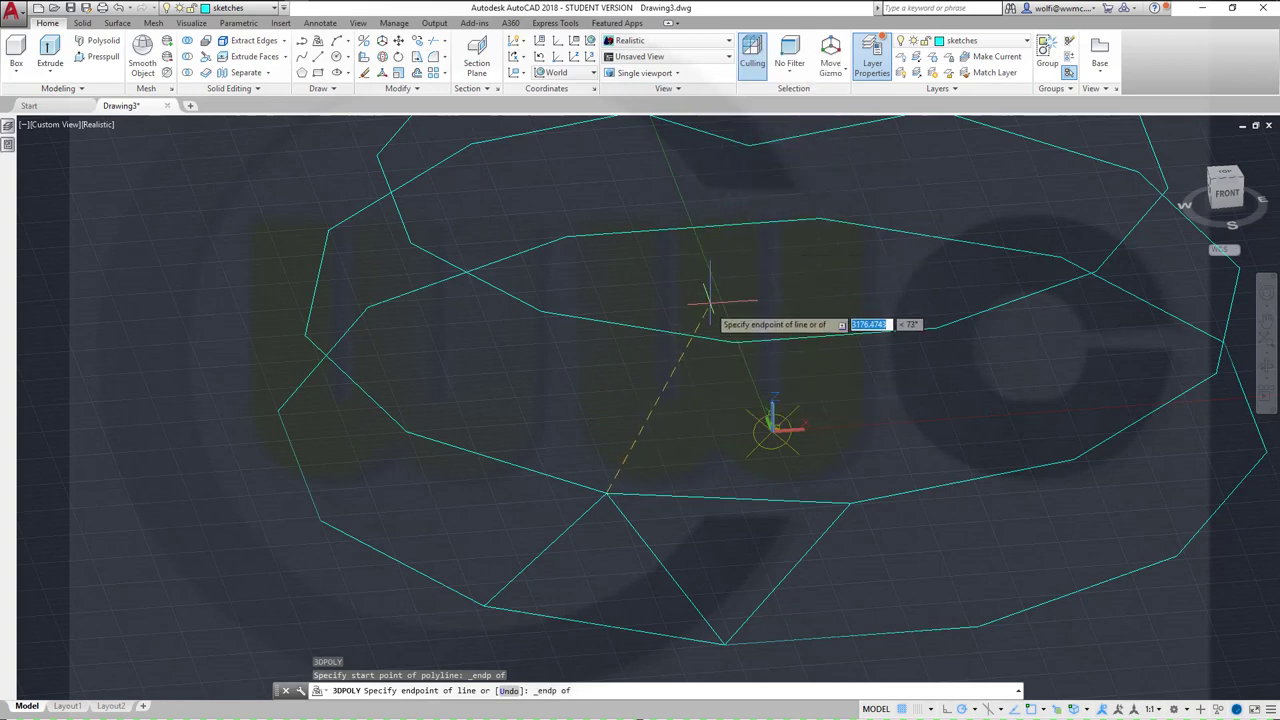
{"action": "left_click", "coordinate": [730, 343]}
{"action": "right_click", "coordinate": [855, 440], "text": "shift"}
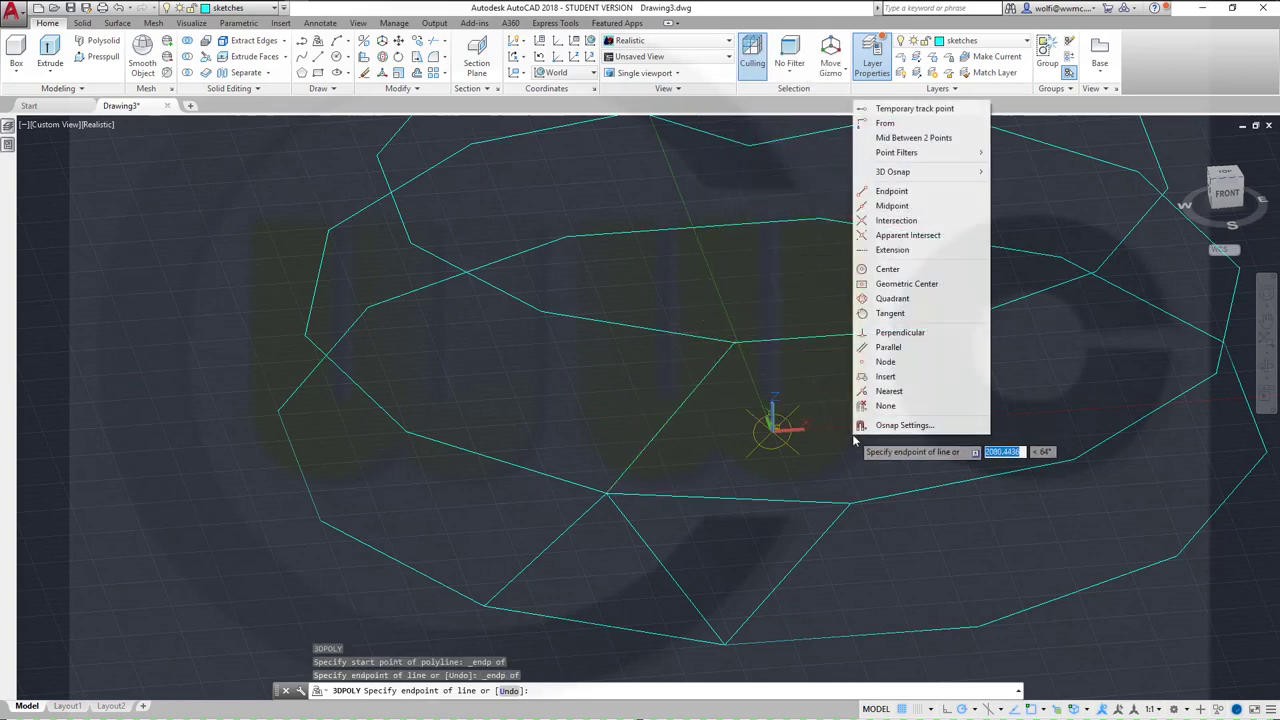
{"action": "left_click", "coordinate": [890, 191]}
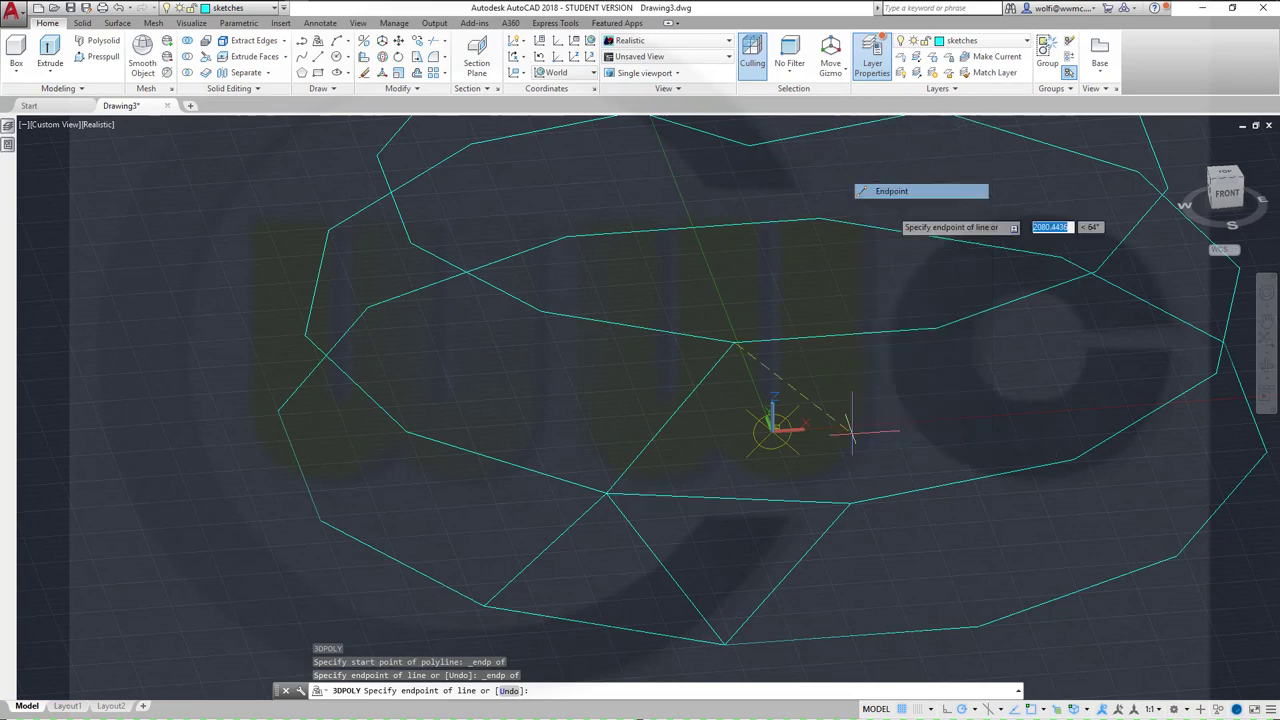
{"action": "left_click", "coordinate": [868, 497]}
{"action": "right_click", "coordinate": [862, 482]}
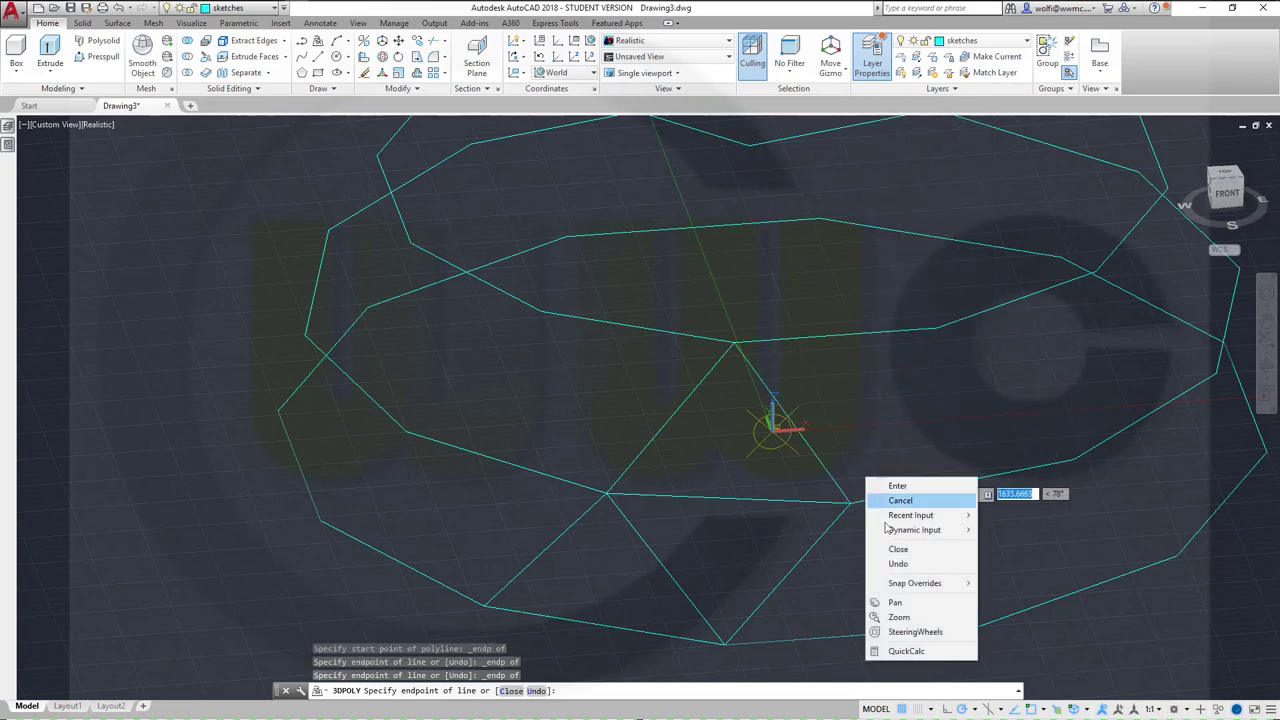
{"action": "left_click", "coordinate": [897, 550]}
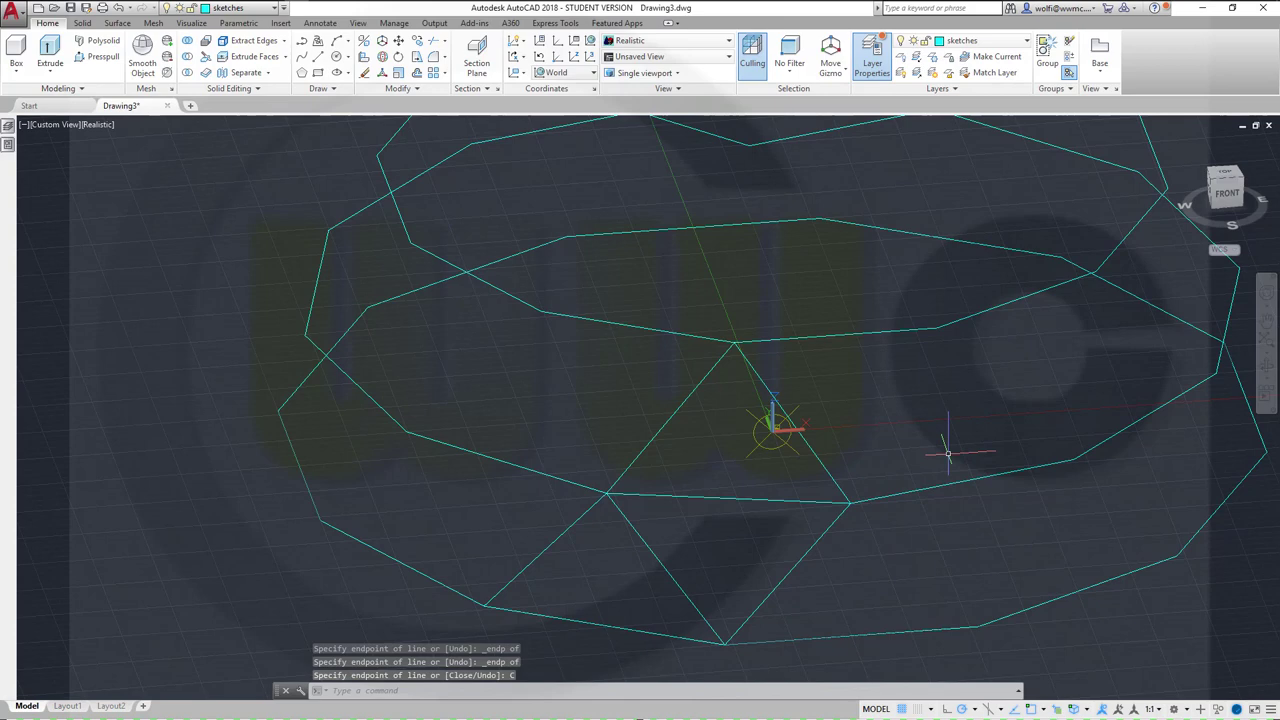
Trace another closed triangle from the top vertex to two right-hand vertices using endpoint snaps.
{"action": "key", "text": "Return"}
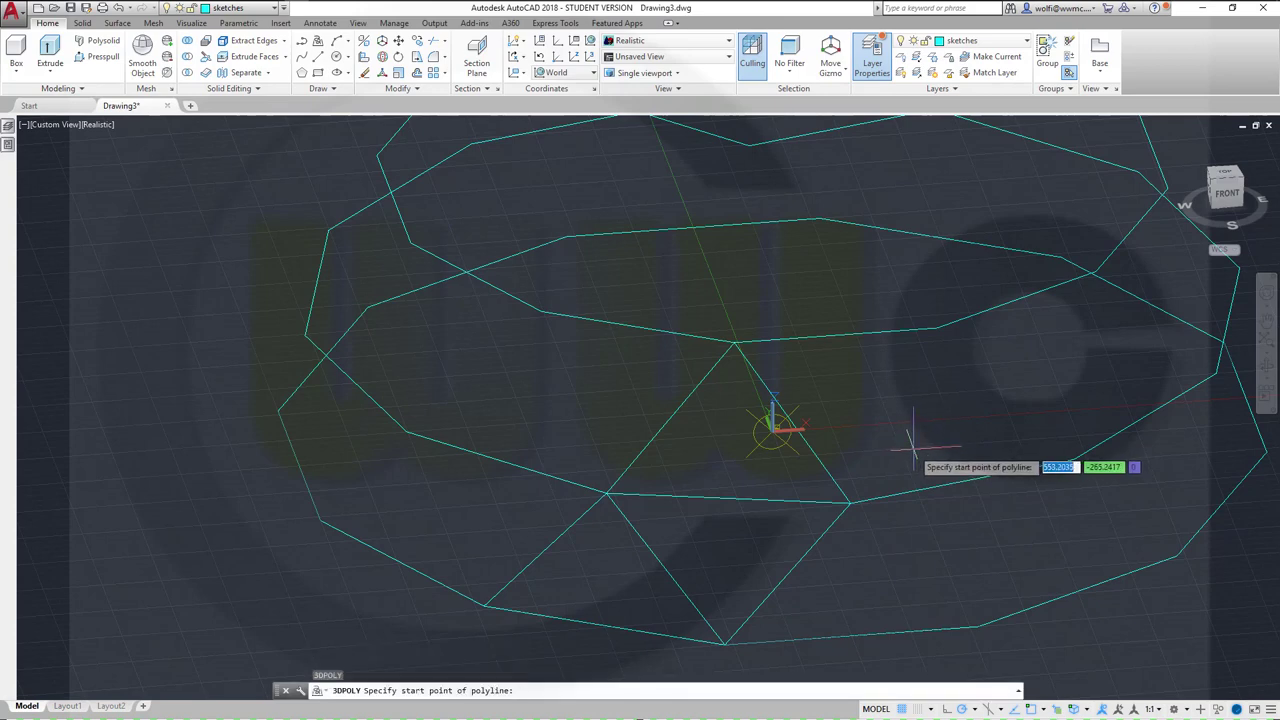
{"action": "right_click", "coordinate": [914, 440], "text": "shift"}
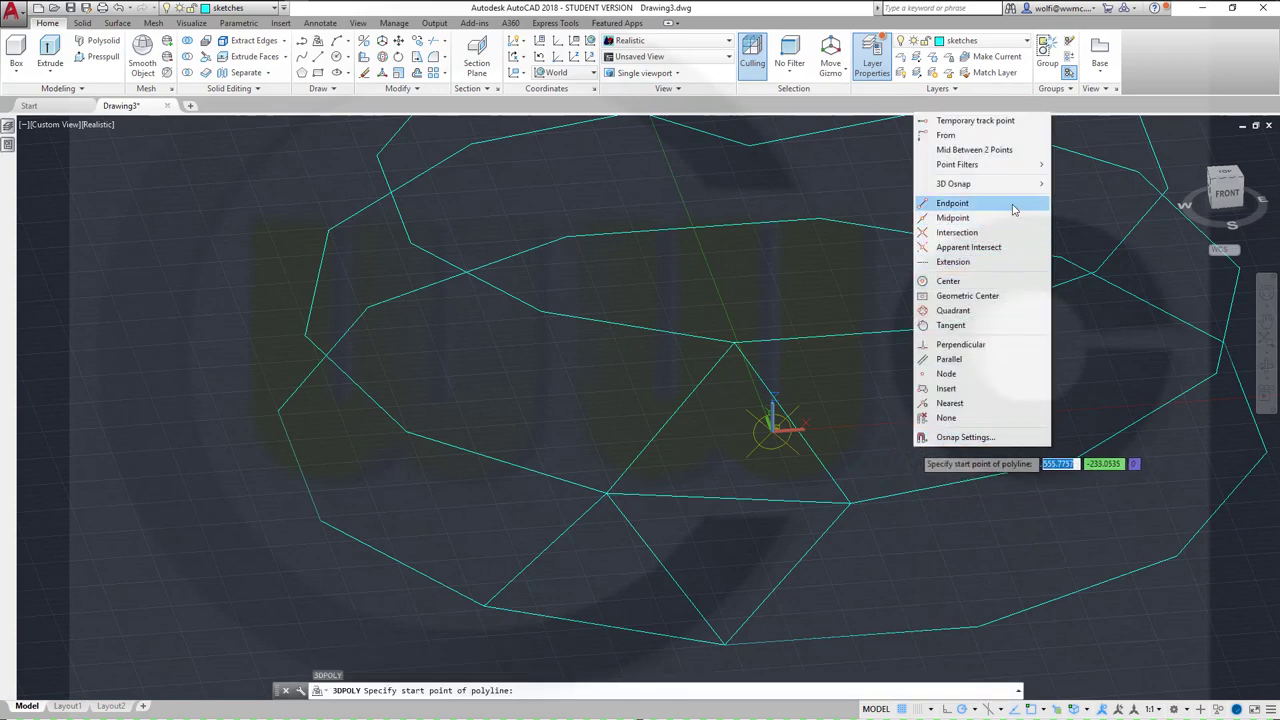
{"action": "left_click", "coordinate": [976, 206]}
{"action": "left_click", "coordinate": [735, 343]}
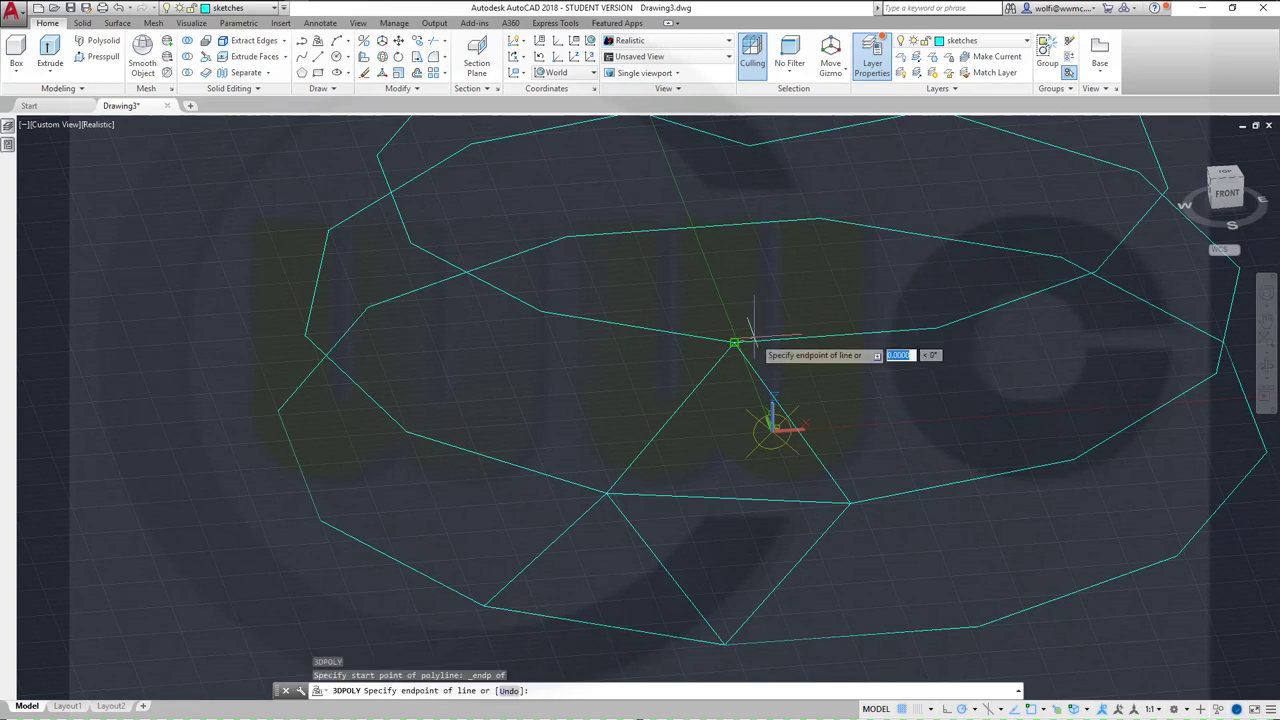
{"action": "right_click", "coordinate": [893, 374], "text": "shift"}
{"action": "left_click", "coordinate": [918, 459]}
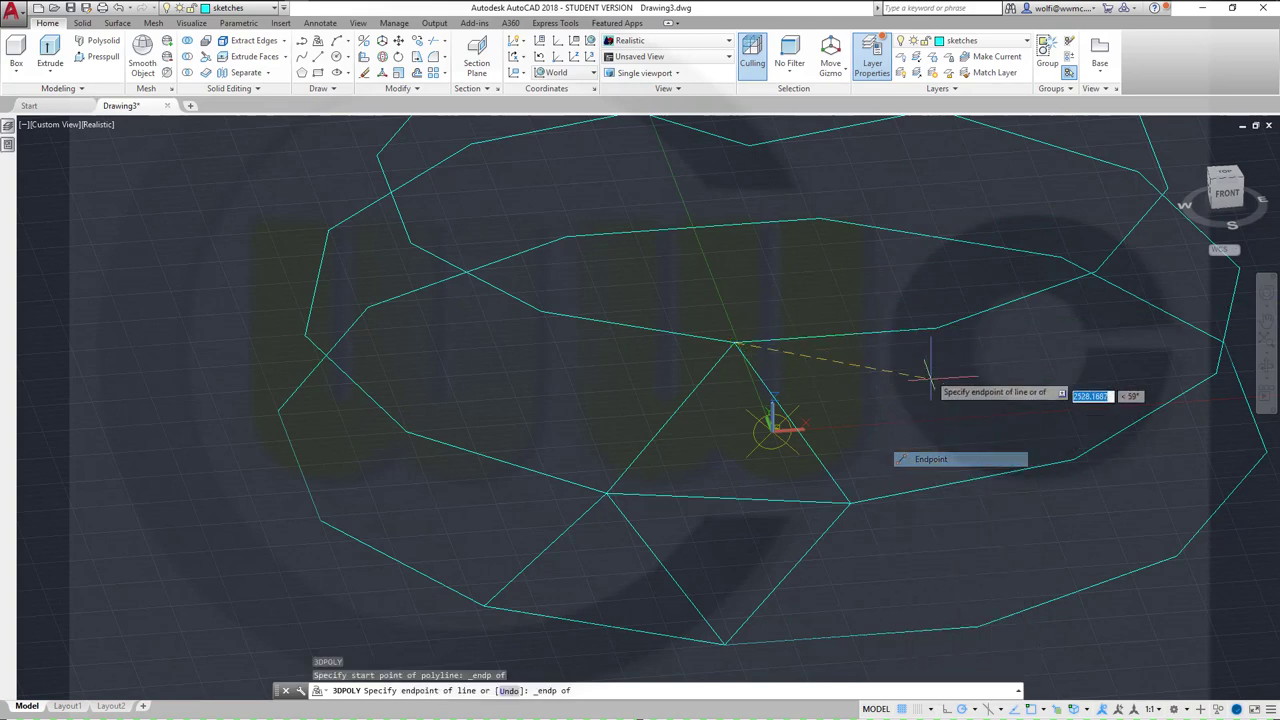
{"action": "left_click", "coordinate": [915, 325]}
{"action": "right_click", "coordinate": [958, 436], "text": "shift"}
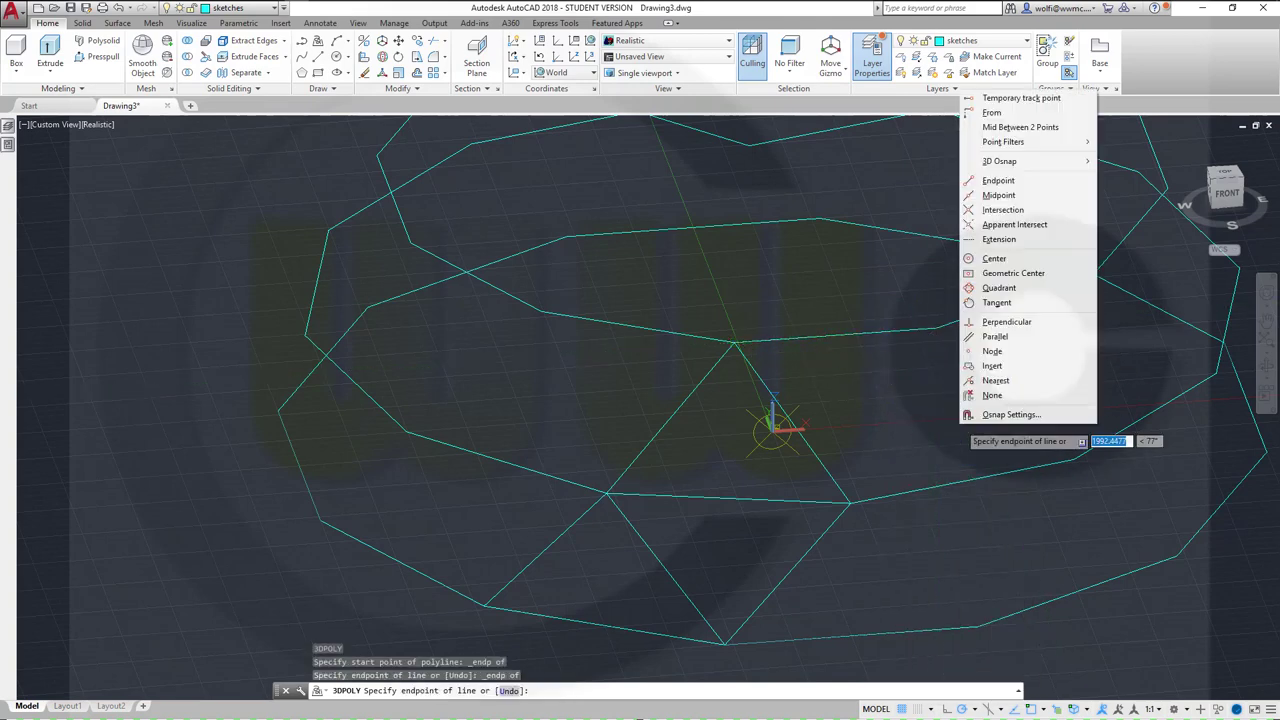
{"action": "left_click", "coordinate": [998, 180]}
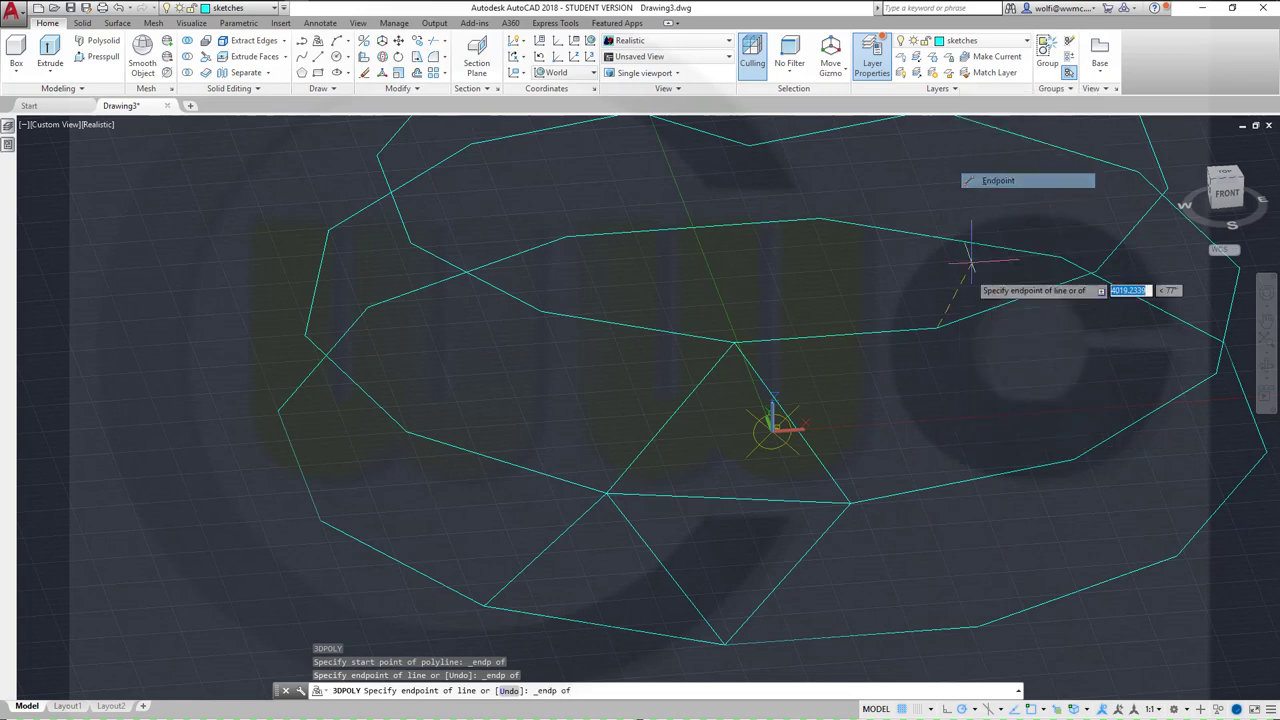
{"action": "left_click", "coordinate": [849, 503]}
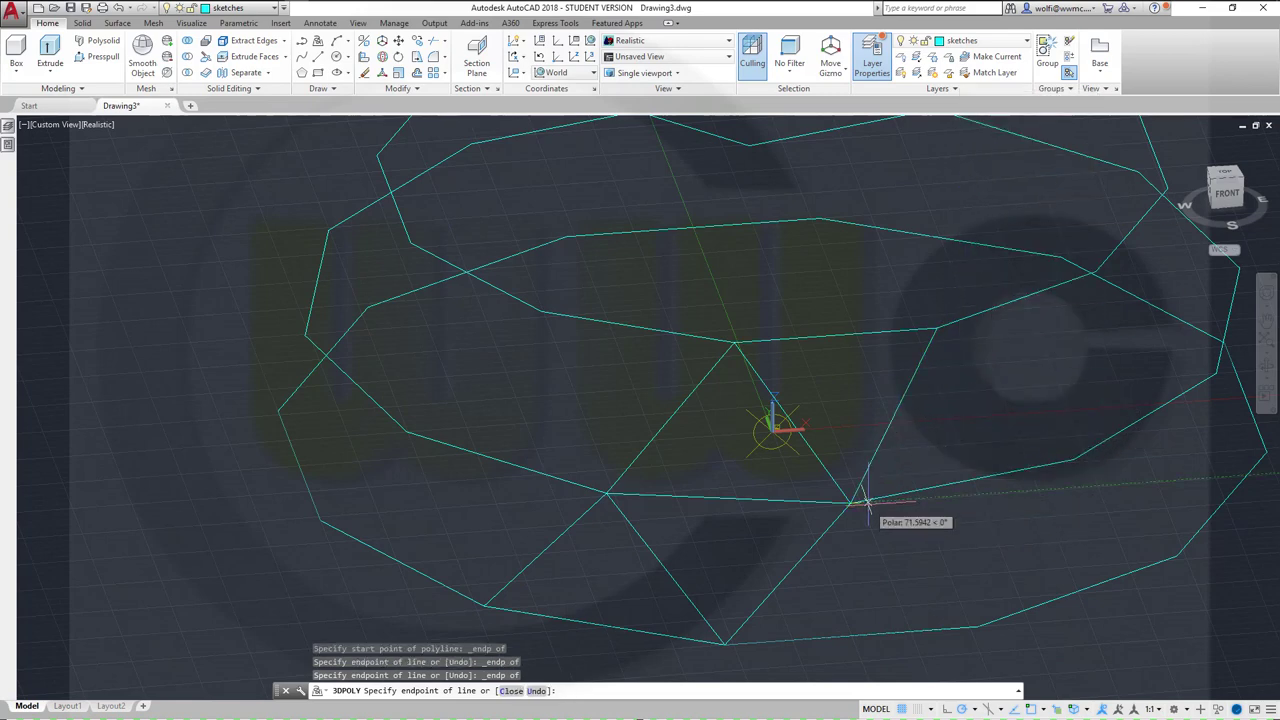
{"action": "right_click", "coordinate": [866, 438]}
{"action": "left_click", "coordinate": [900, 506]}
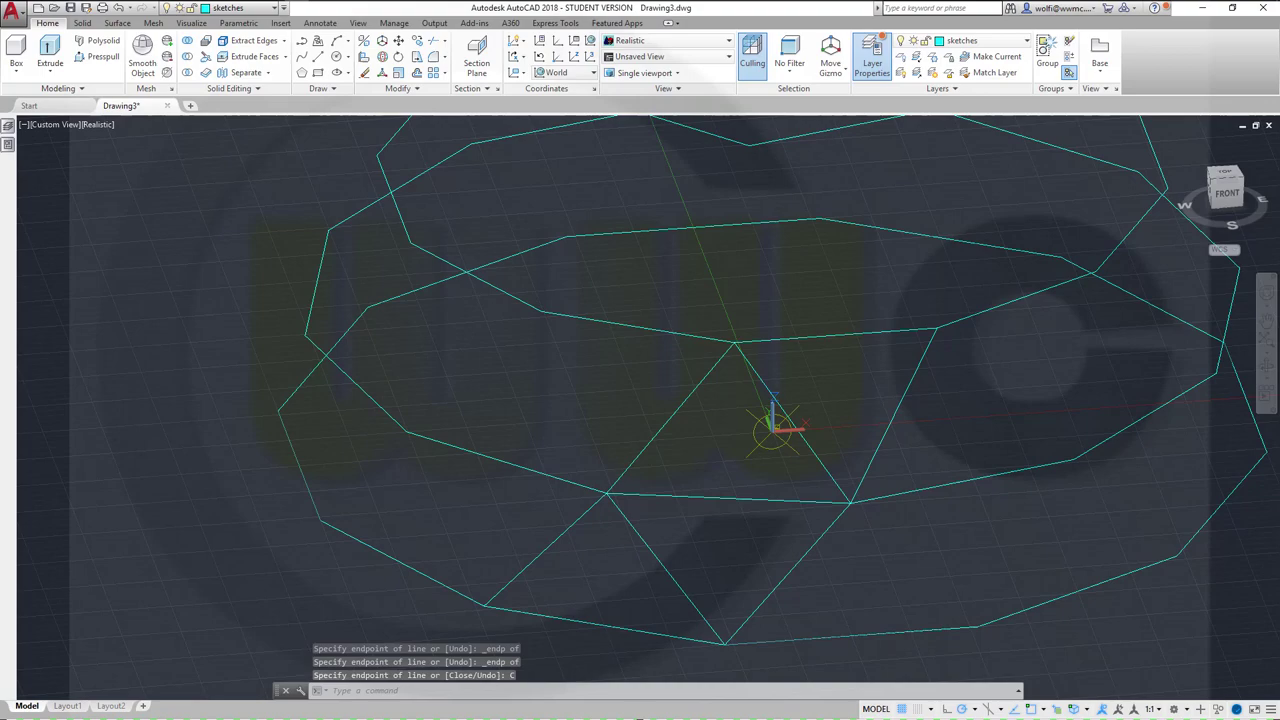
{"action": "middle_click_drag", "start_coordinate": [1000, 545], "coordinate": [980, 565], "text": "shift"}
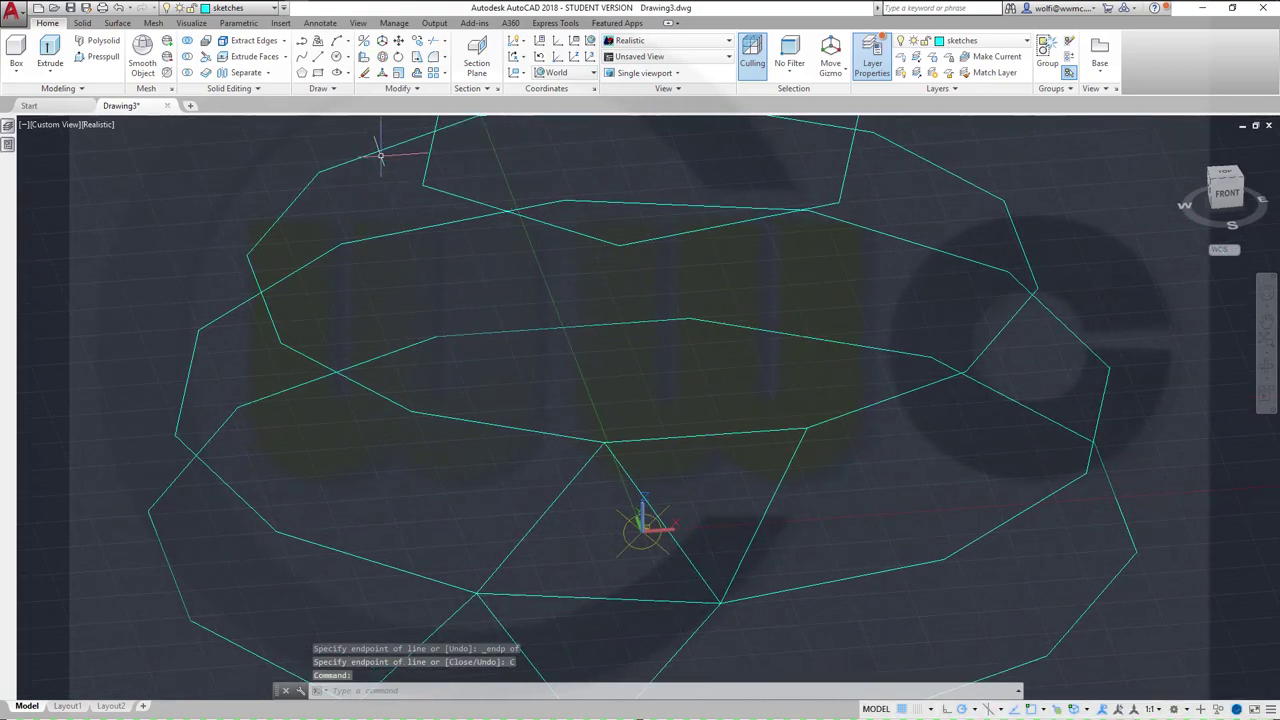
Trace a closed triangular 3D polyline through three wireframe vertices, snapping each to Endpoint.
{"action": "left_click", "coordinate": [317, 42]}
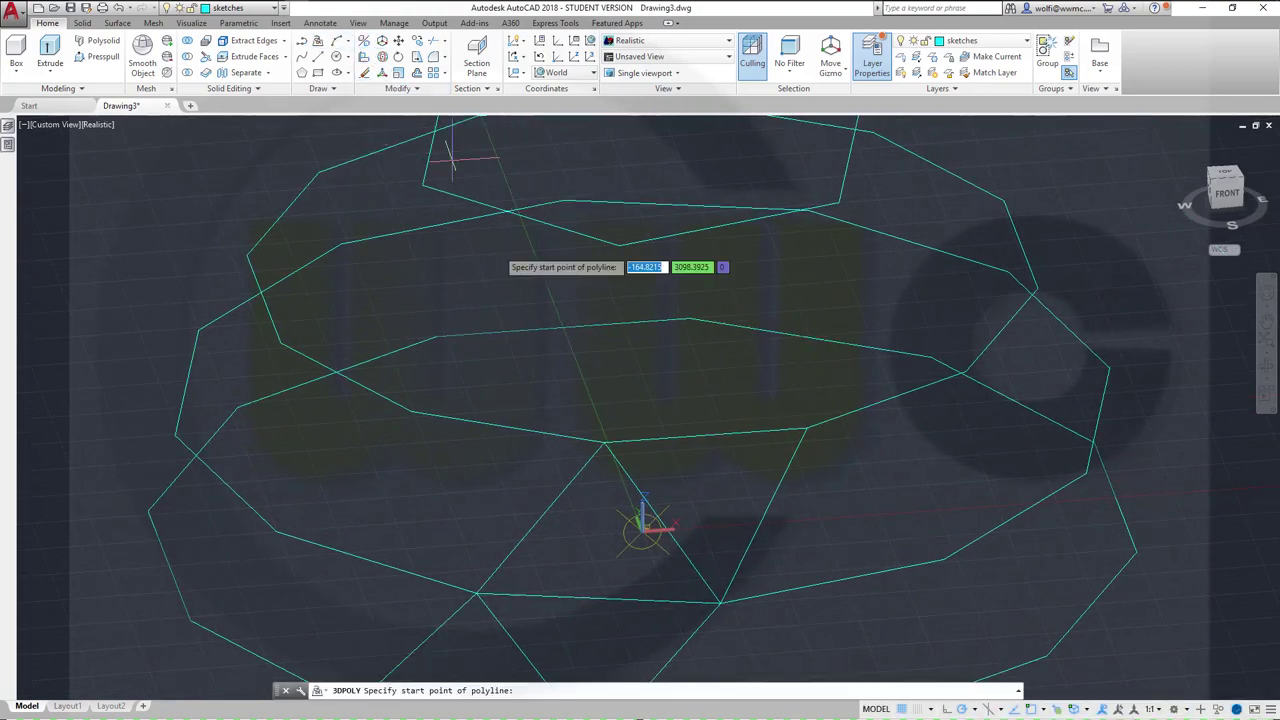
{"action": "mouse_move", "coordinate": [640, 363]}
{"action": "middle_mouse_down", "text": "shift"}
{"action": "mouse_move", "coordinate": [654, 334]}
{"action": "mouse_move", "coordinate": [669, 340]}
{"action": "mouse_move", "coordinate": [643, 360]}
{"action": "mouse_move", "coordinate": [608, 340]}
{"action": "mouse_move", "coordinate": [551, 340]}
{"action": "mouse_move", "coordinate": [608, 354]}
{"action": "mouse_move", "coordinate": [649, 394]}
{"action": "mouse_move", "coordinate": [660, 371]}
{"action": "mouse_move", "coordinate": [600, 354]}
{"action": "mouse_move", "coordinate": [606, 368]}
{"action": "middle_mouse_up", "text": "shift"}
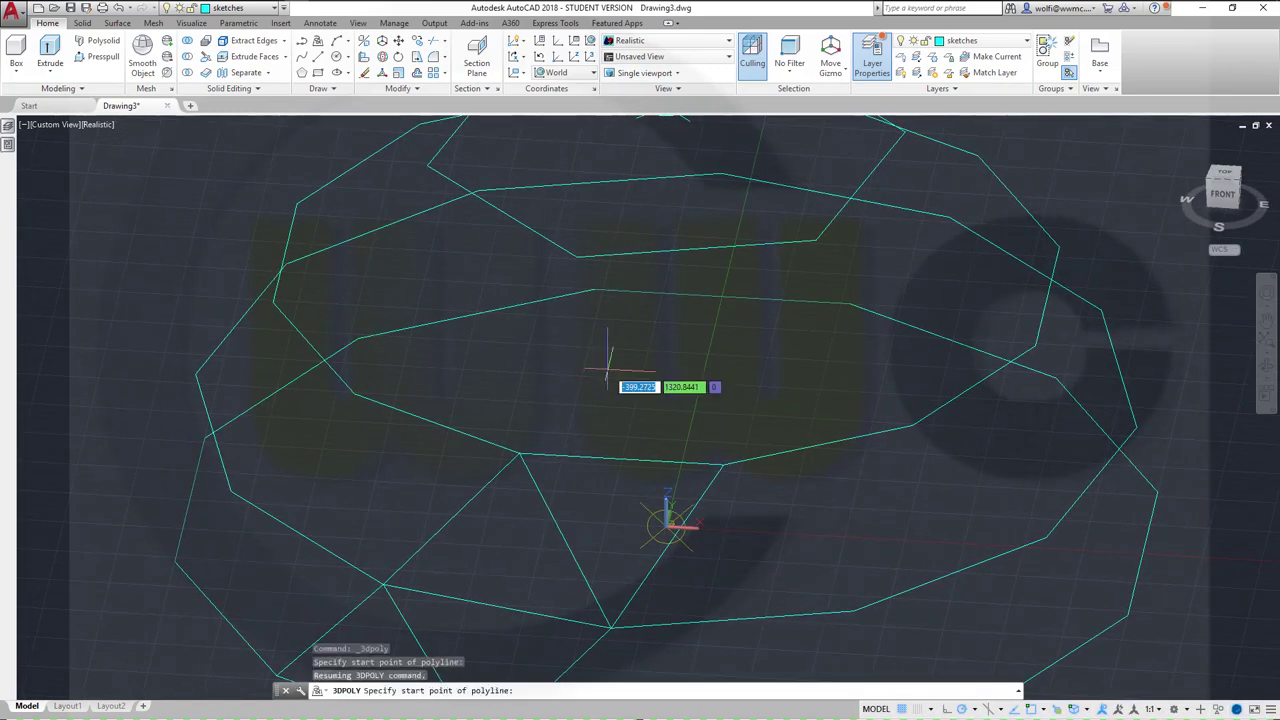
{"action": "scroll", "coordinate": [600, 370], "scroll_direction": "up", "scroll_amount": 2}
{"action": "right_click", "coordinate": [535, 440], "text": "shift"}
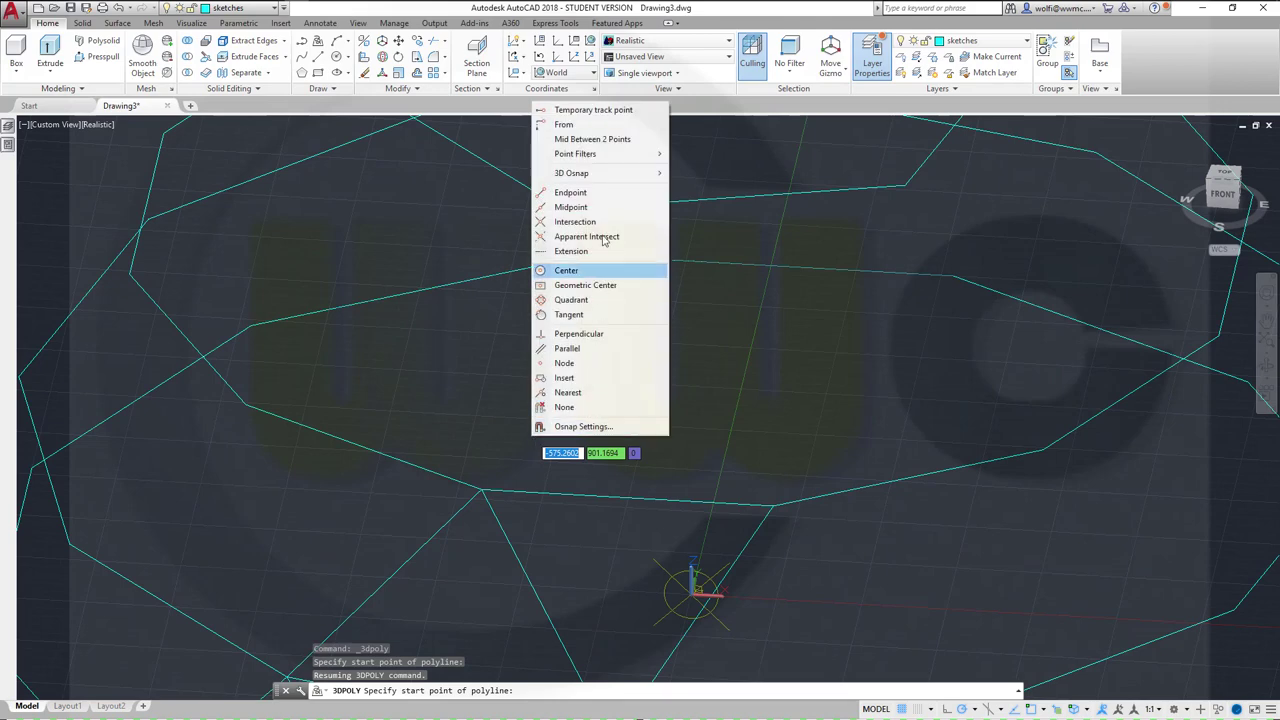
{"action": "left_click", "coordinate": [571, 192]}
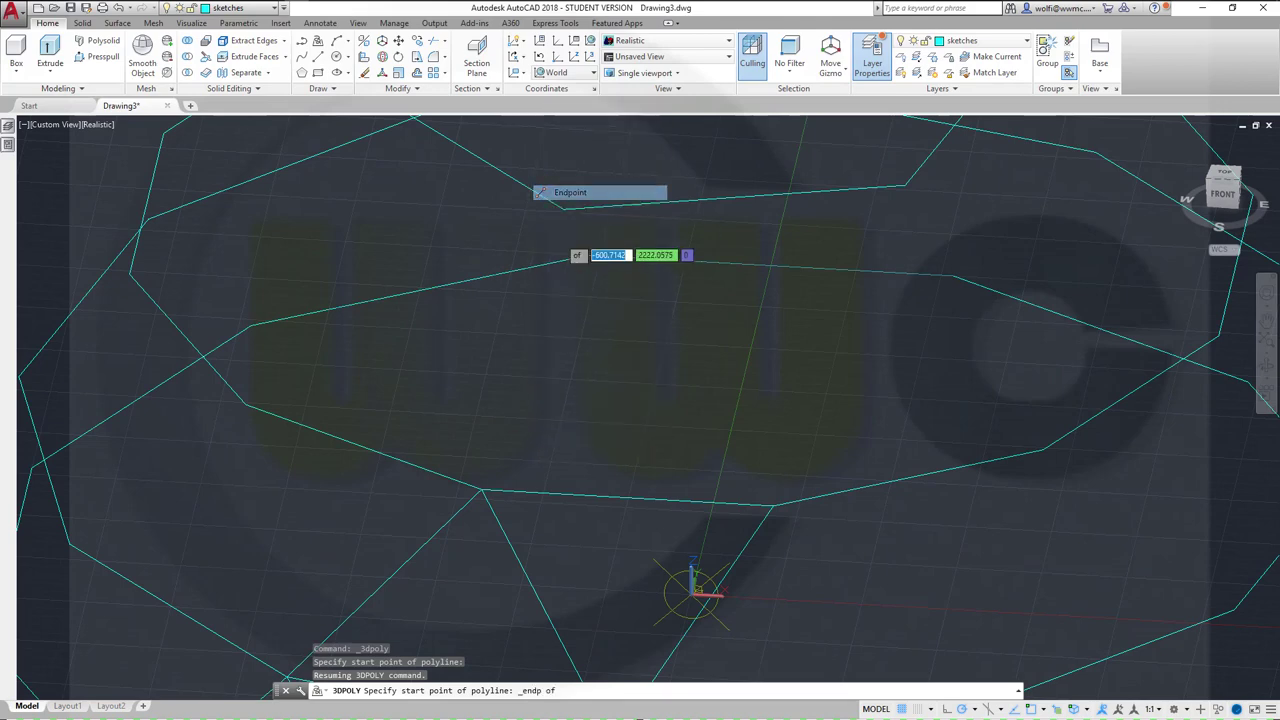
{"action": "left_click", "coordinate": [435, 470]}
{"action": "right_click", "coordinate": [530, 357], "text": "shift"}
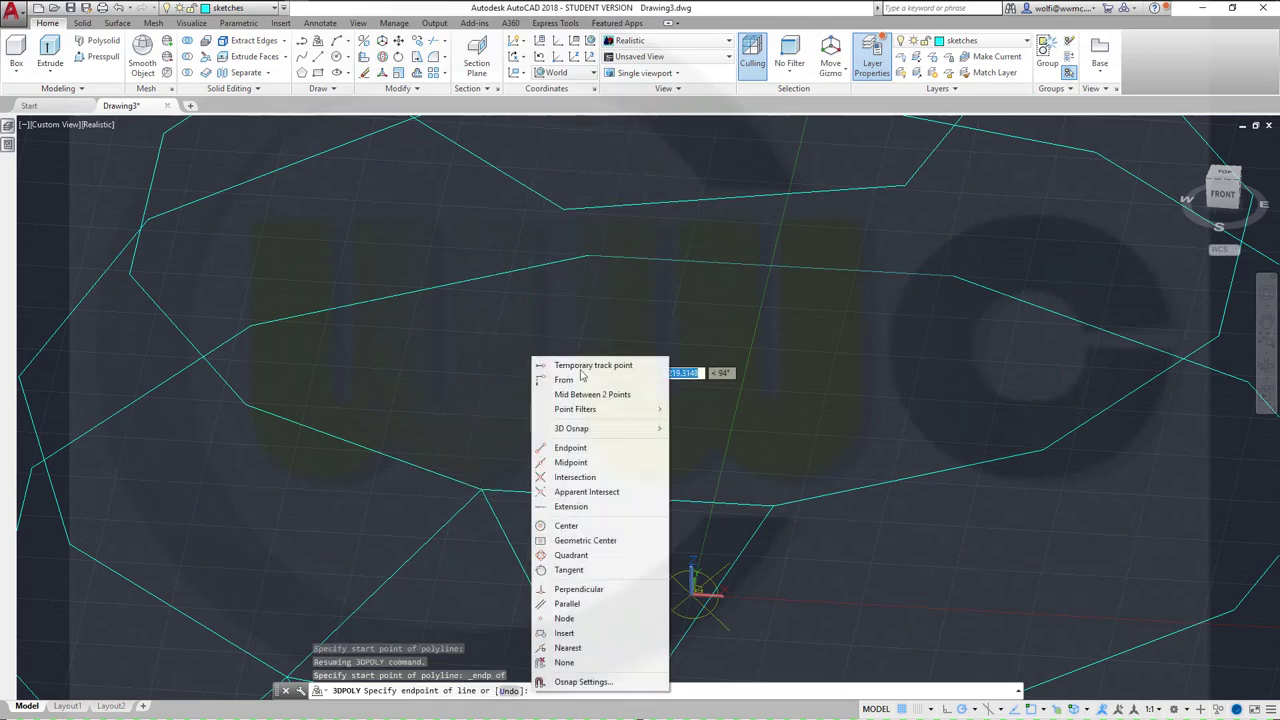
{"action": "left_click", "coordinate": [572, 448]}
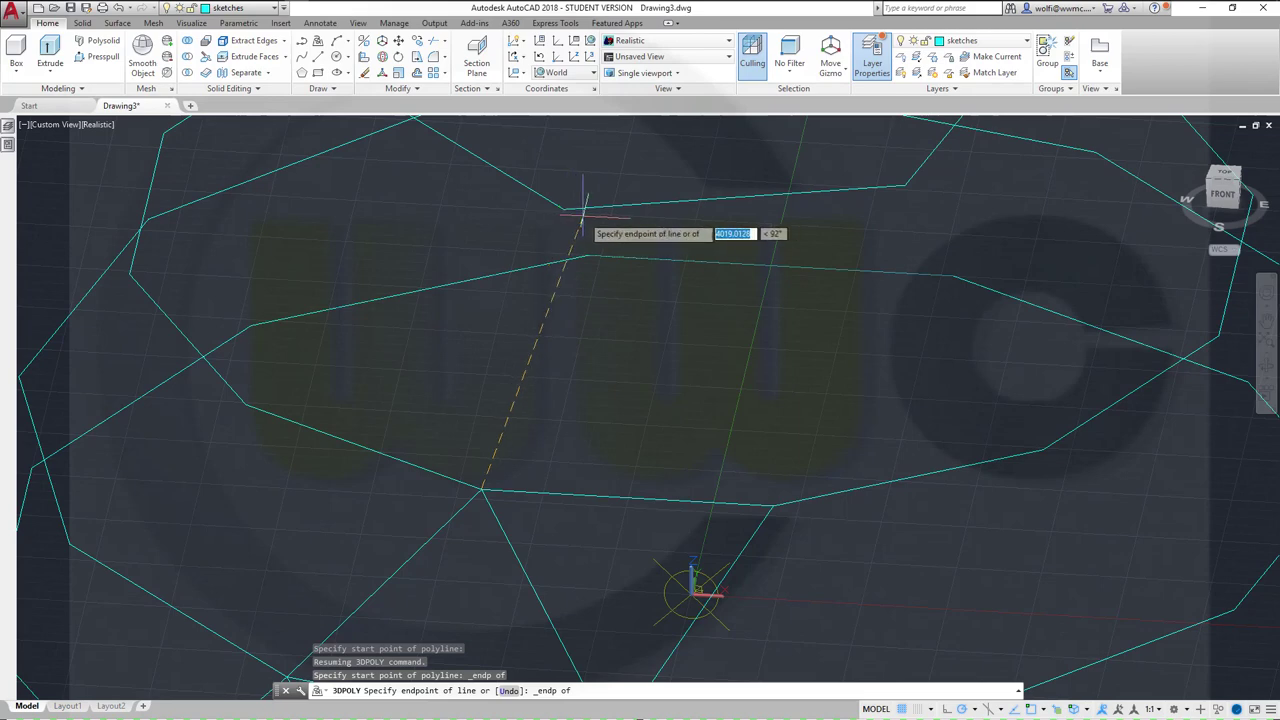
{"action": "left_click", "coordinate": [568, 210]}
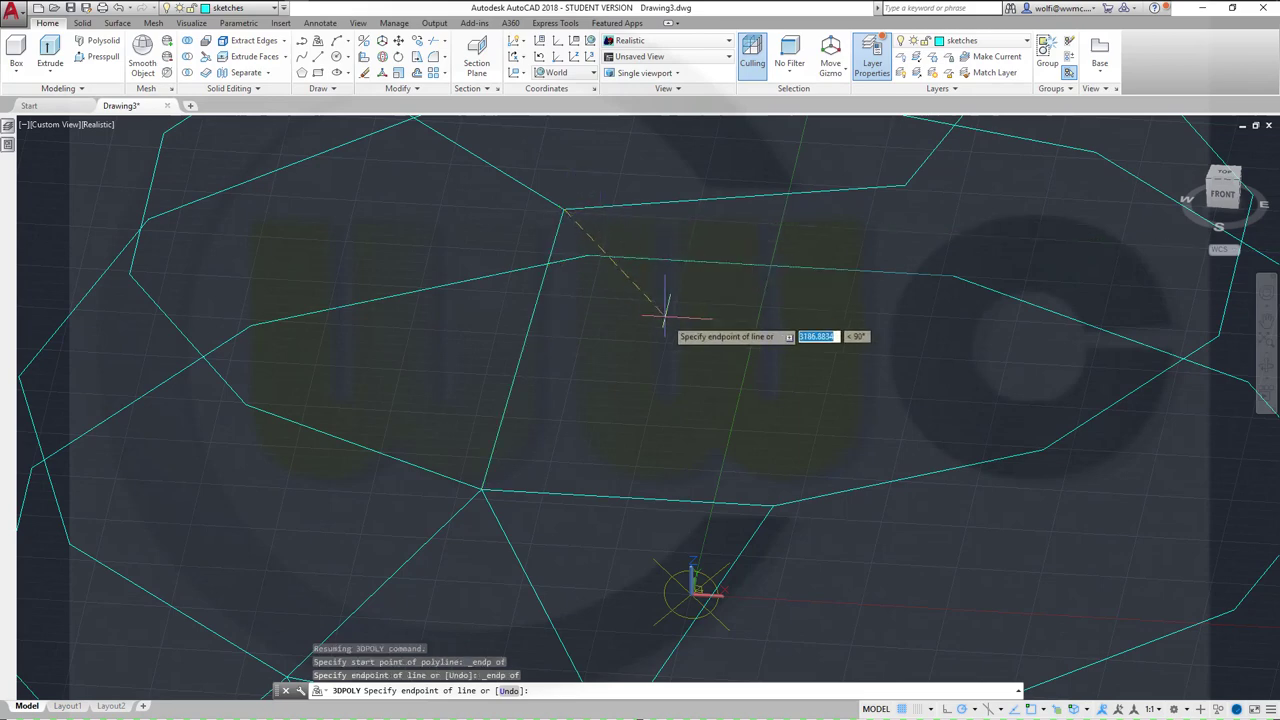
{"action": "mouse_move", "coordinate": [710, 410]}
{"action": "middle_mouse_down", "text": "shift"}
{"action": "mouse_move", "coordinate": [708, 428]}
{"action": "mouse_move", "coordinate": [631, 397]}
{"action": "middle_mouse_up", "text": "shift"}
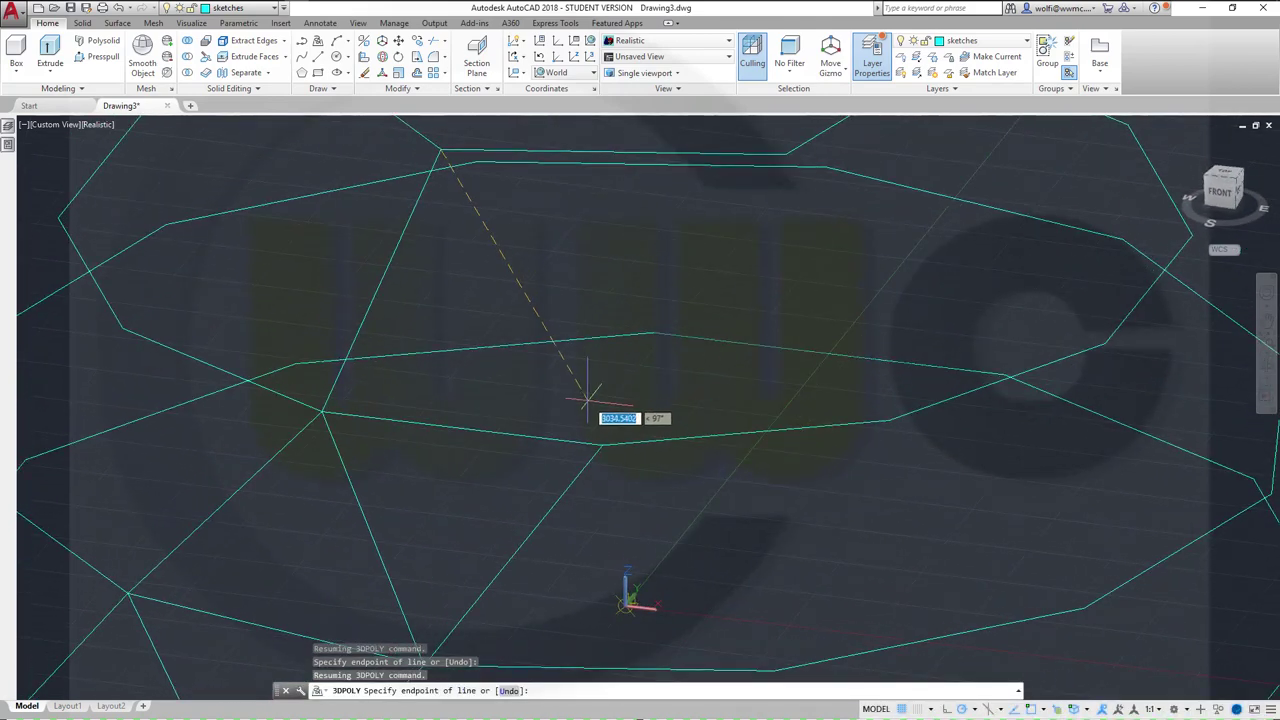
{"action": "right_click", "coordinate": [594, 412], "text": "shift"}
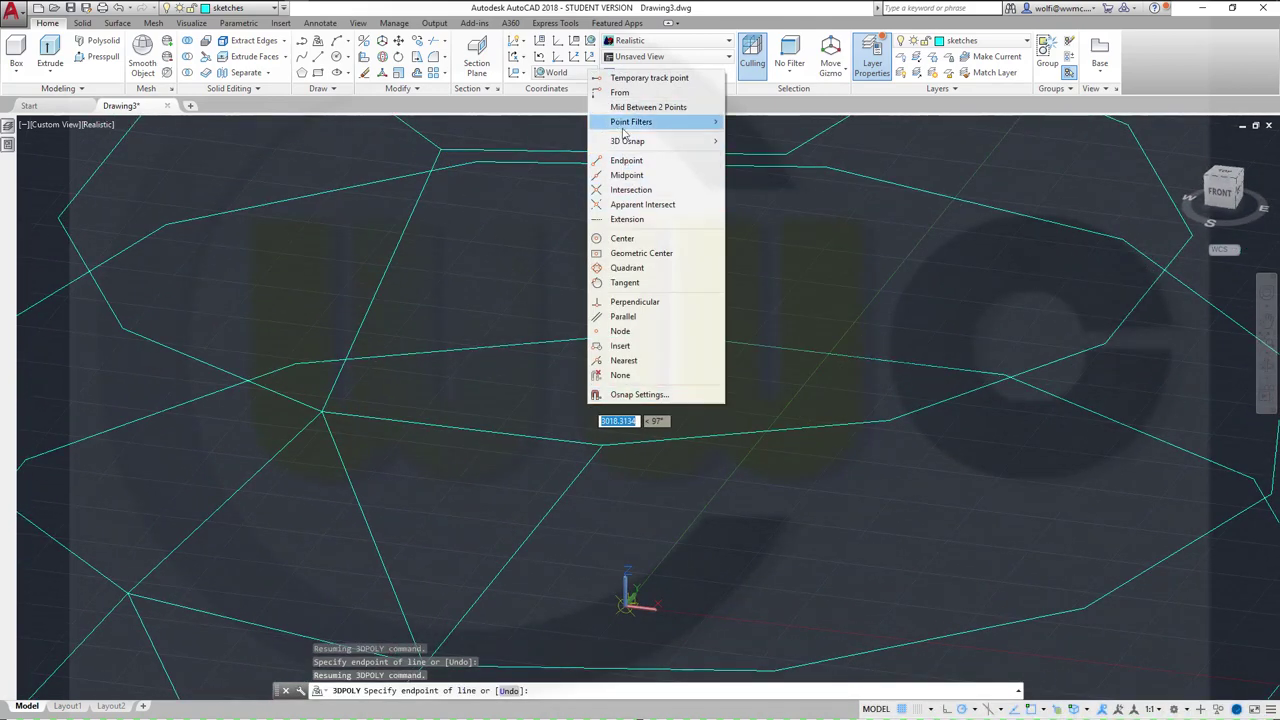
{"action": "left_click", "coordinate": [626, 160]}
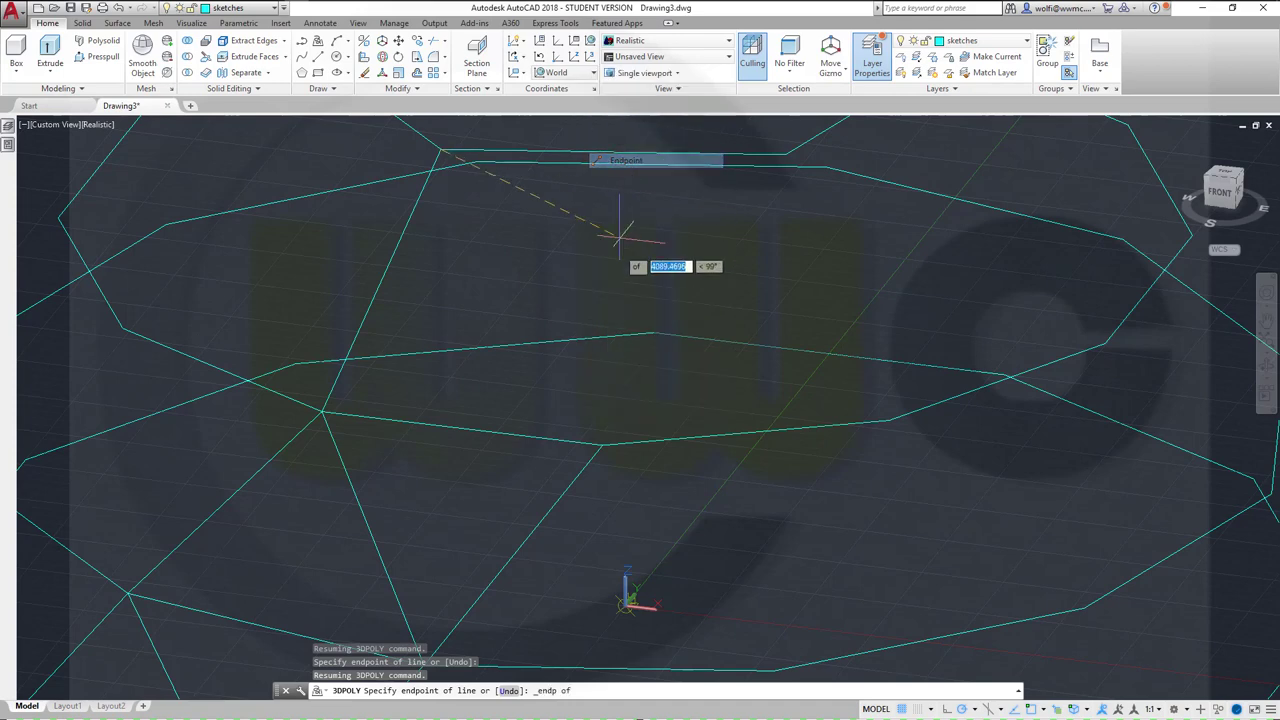
{"action": "left_click", "coordinate": [600, 442]}
{"action": "right_click", "coordinate": [593, 361]}
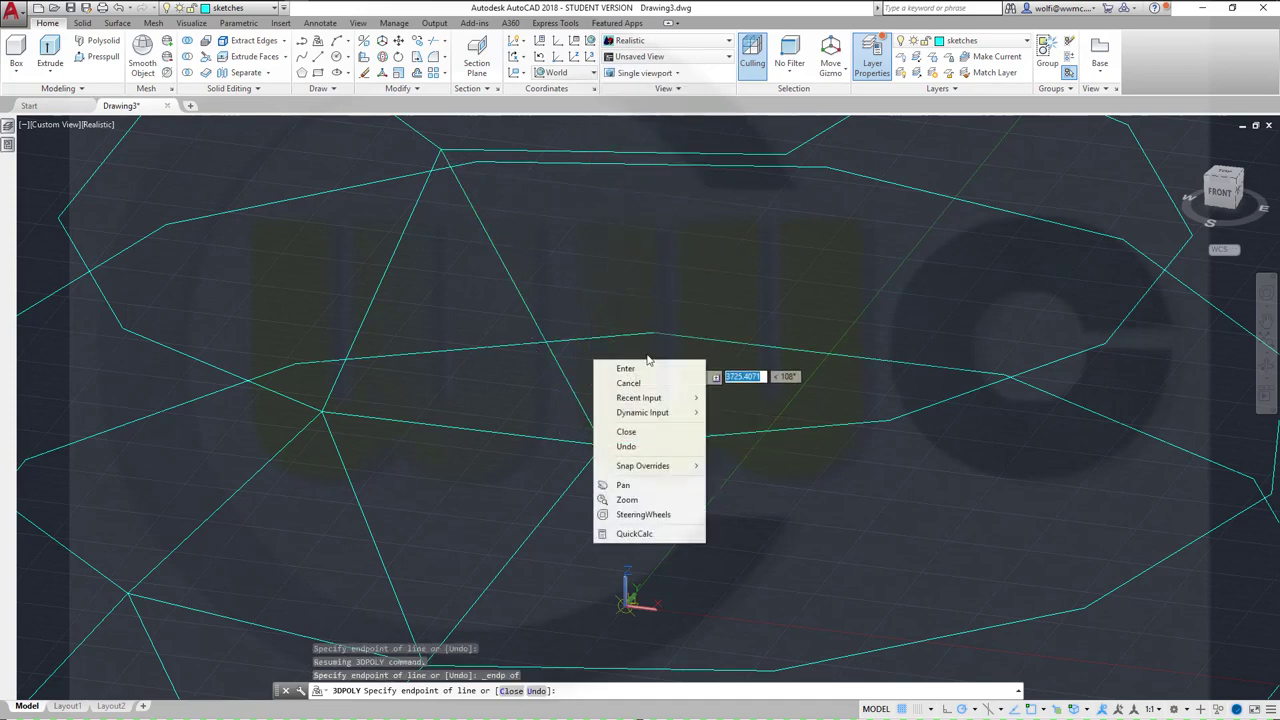
{"action": "left_click", "coordinate": [628, 432]}
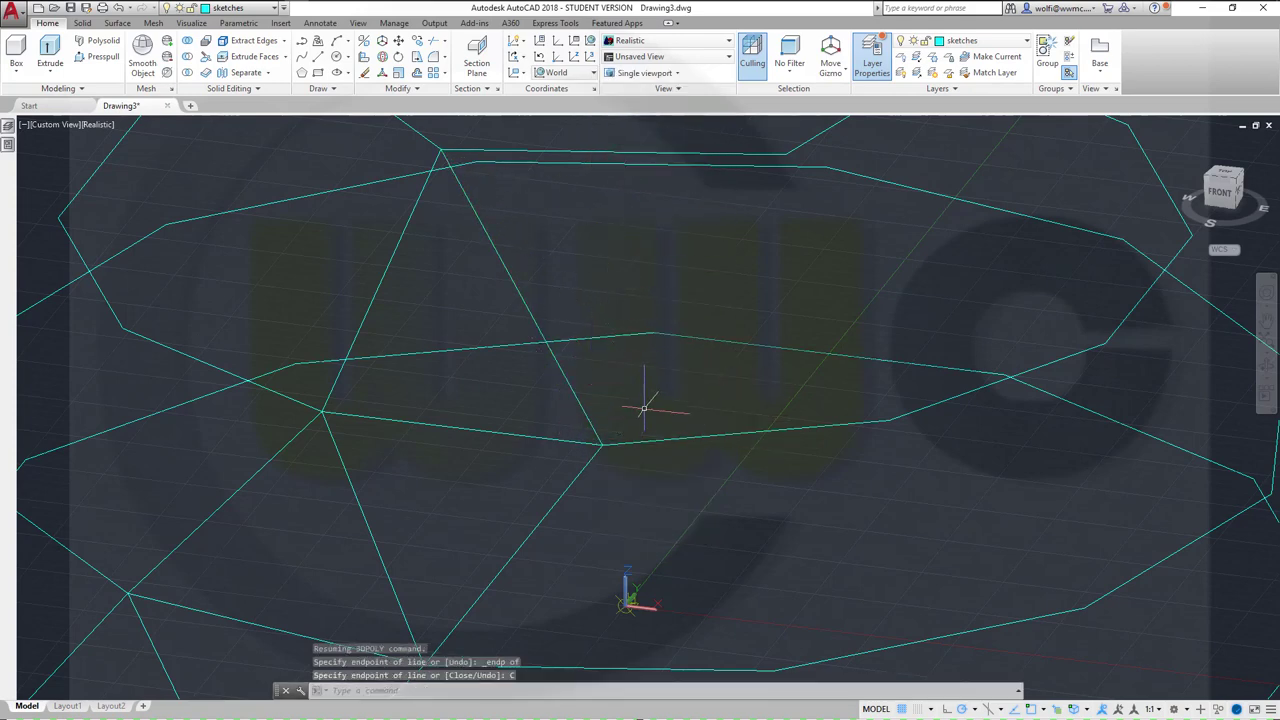
Trace a second closed 3D polyline triangle on the adjacent face, snapped to endpoints.
{"action": "right_click", "coordinate": [700, 318]}
{"action": "left_click", "coordinate": [710, 327]}
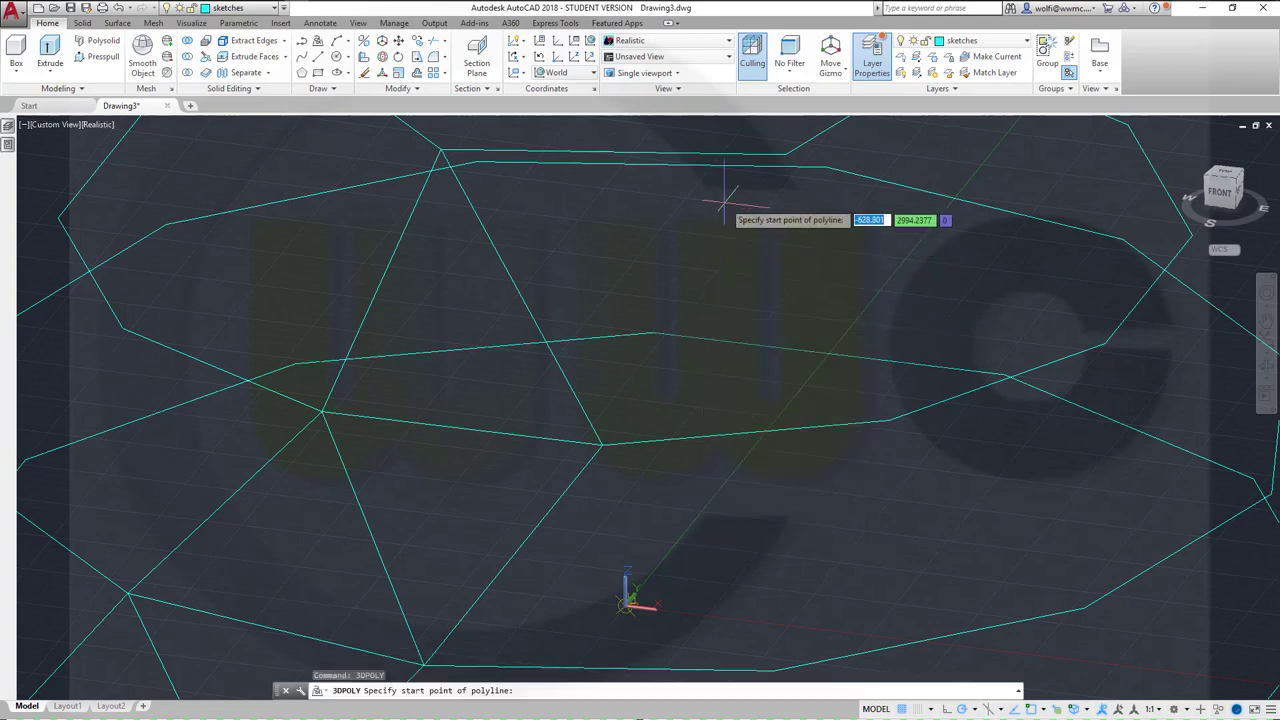
{"action": "middle_click_drag", "start_coordinate": [700, 234], "coordinate": [721, 254], "text": "shift"}
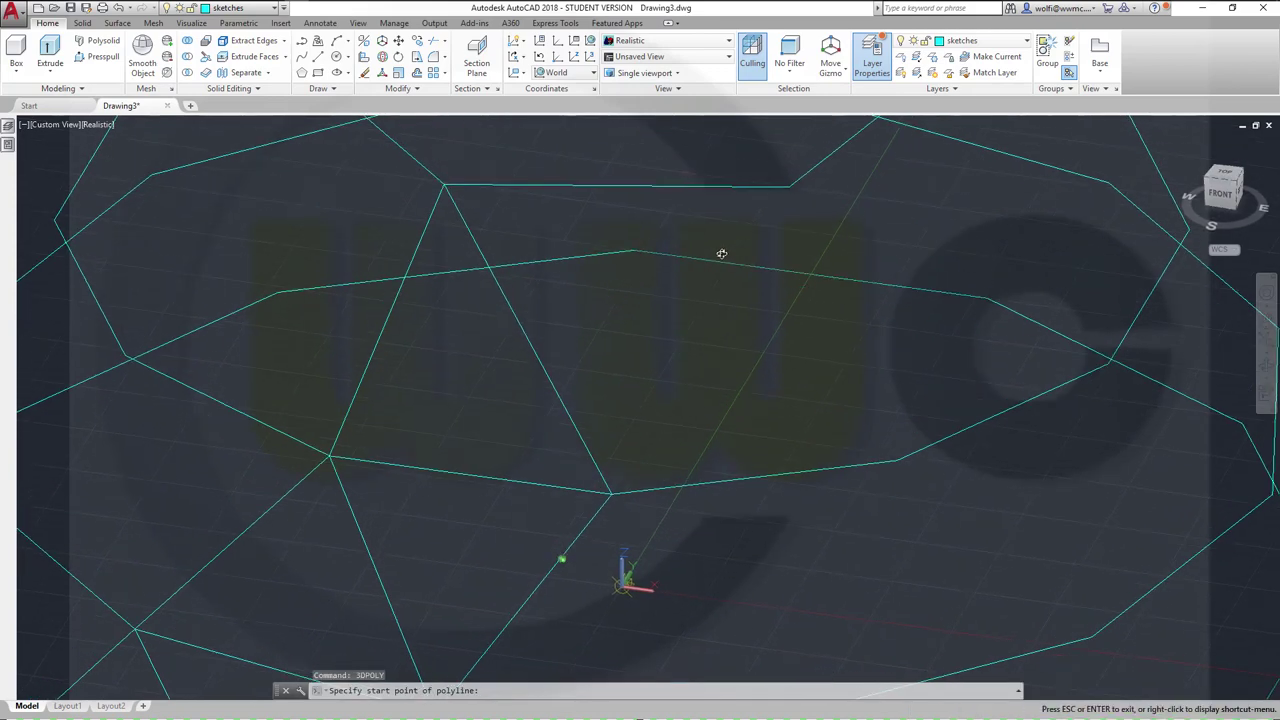
{"action": "right_click", "coordinate": [722, 229], "text": "shift"}
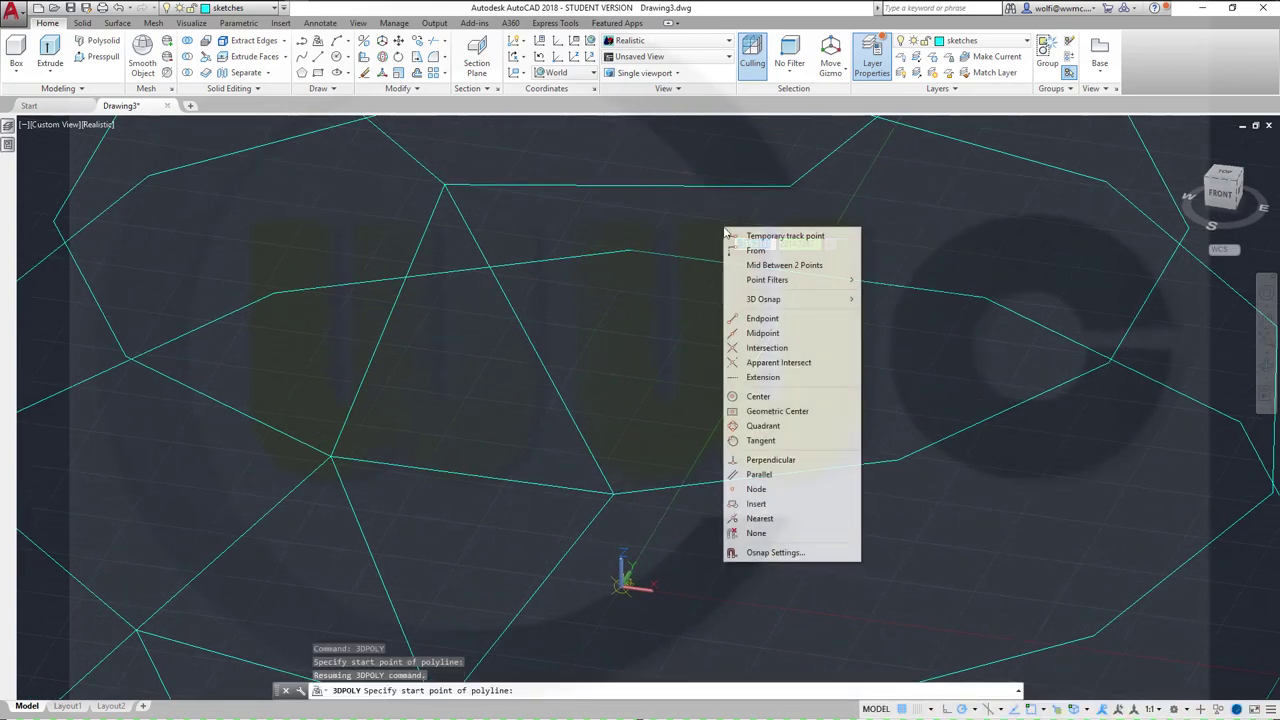
{"action": "left_click", "coordinate": [764, 319]}
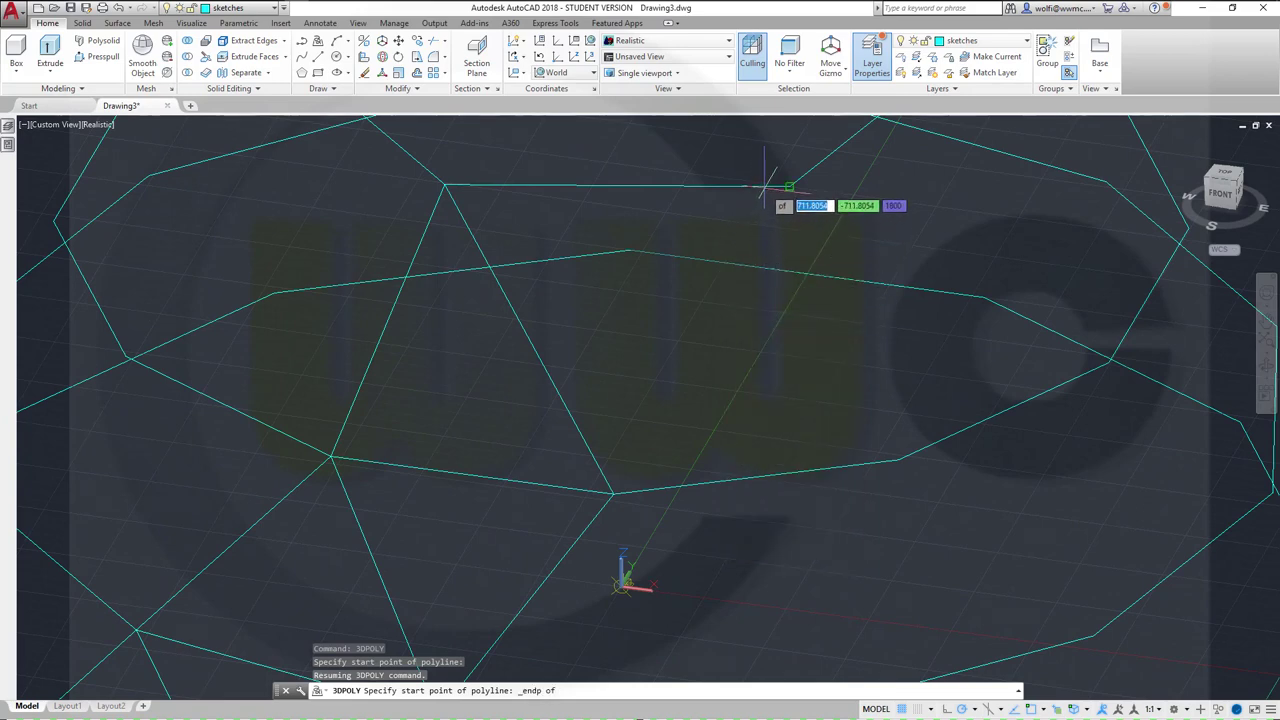
{"action": "left_click", "coordinate": [764, 185]}
{"action": "right_click", "coordinate": [696, 382], "text": "shift"}
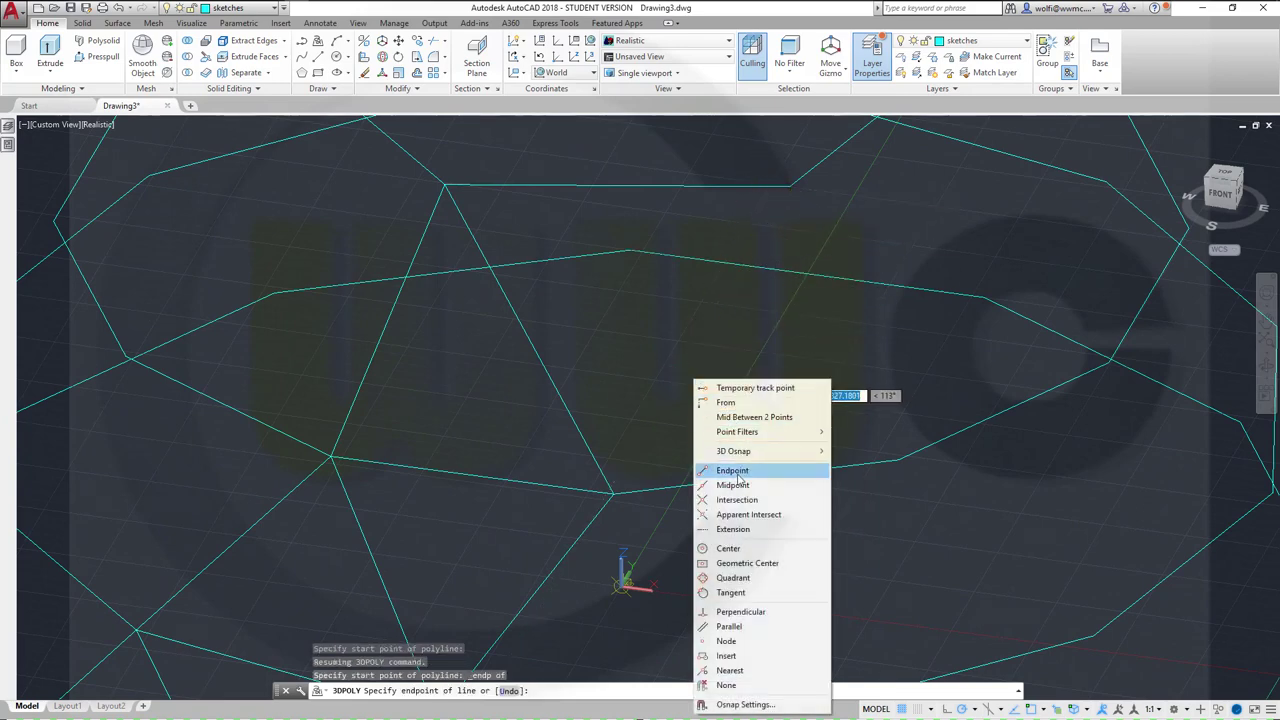
{"action": "left_click", "coordinate": [737, 472]}
{"action": "left_click", "coordinate": [645, 490]}
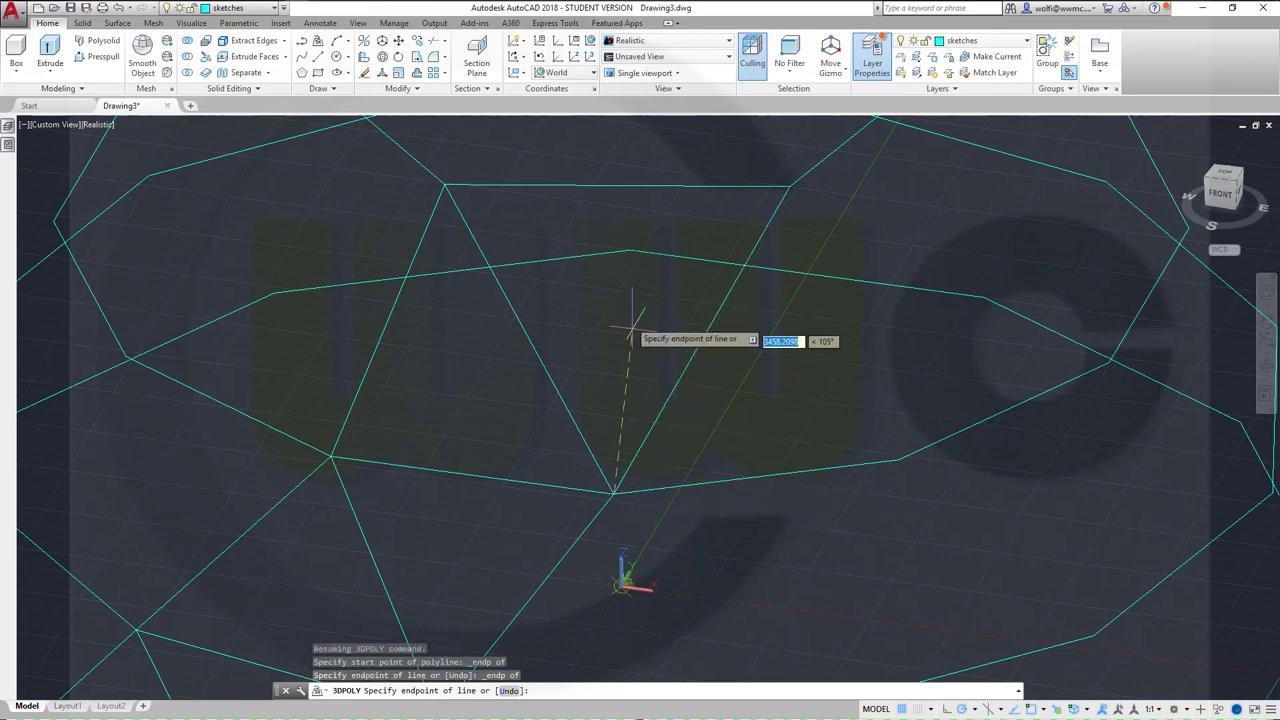
{"action": "left_click", "coordinate": [479, 186]}
{"action": "right_click", "coordinate": [510, 219]}
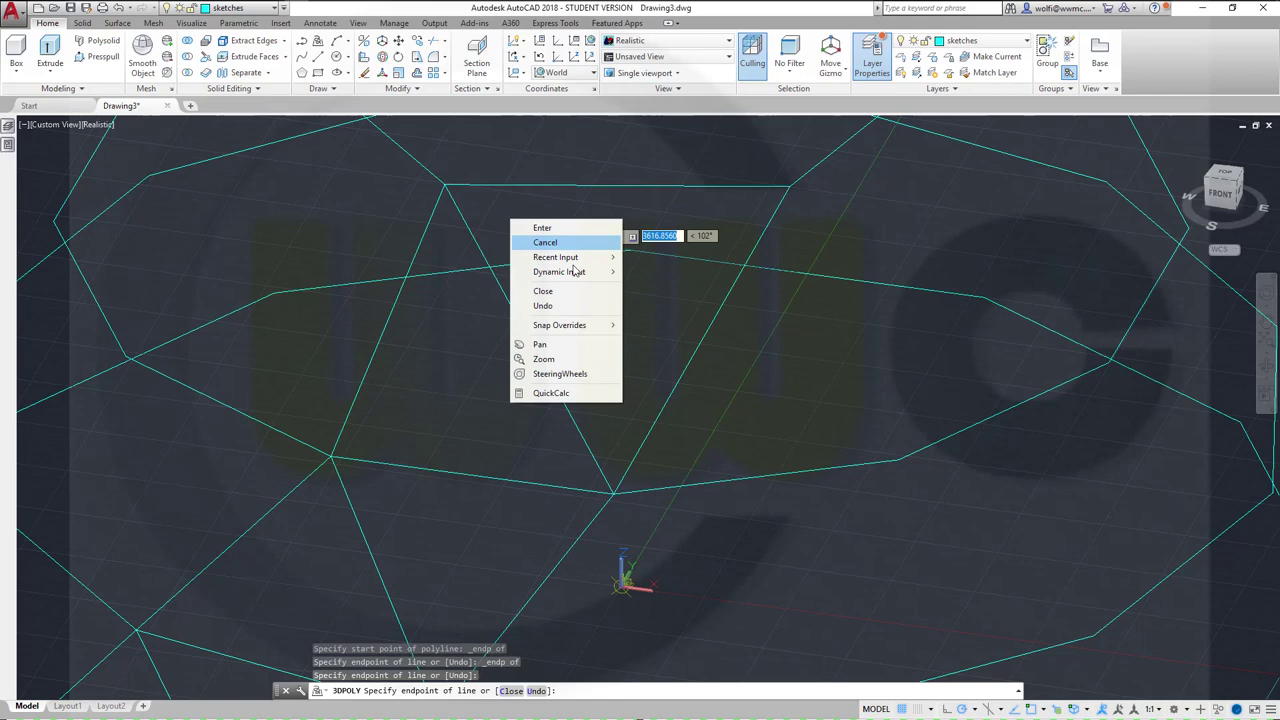
{"action": "left_click", "coordinate": [575, 291]}
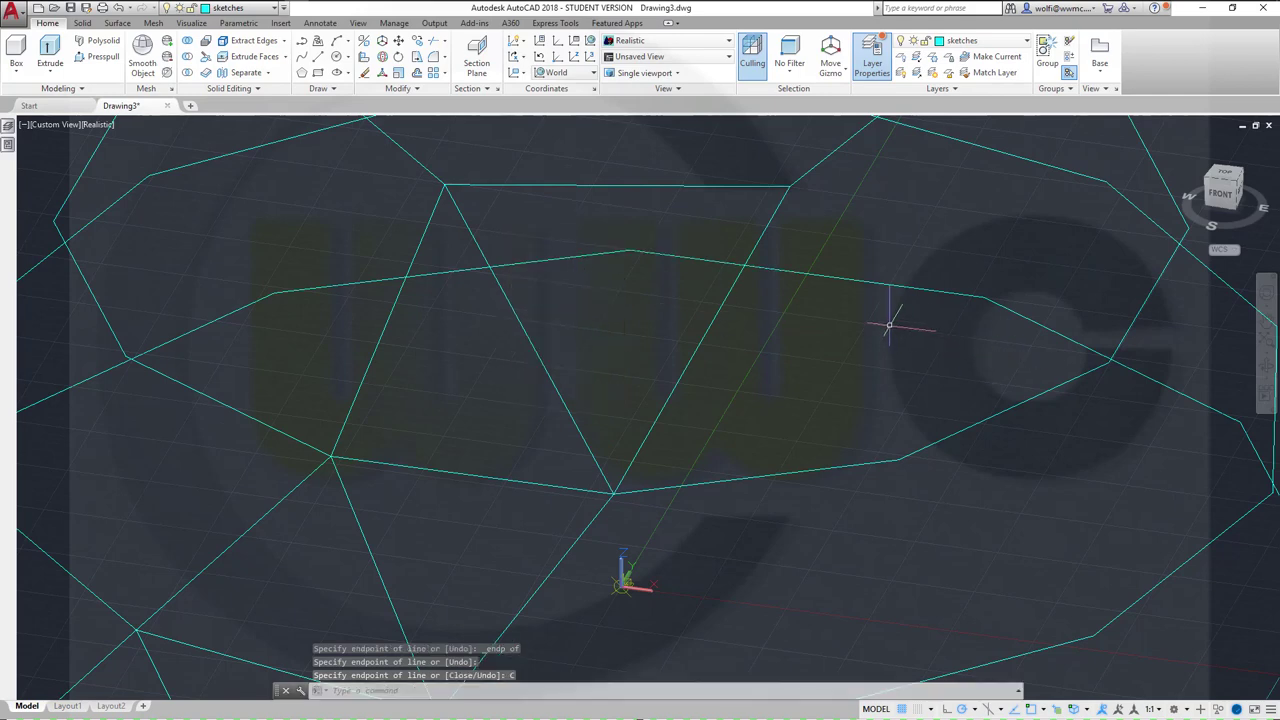
Trace a third closed triangle from the upper corner through the right and lower vertices.
{"action": "key", "text": "Return"}
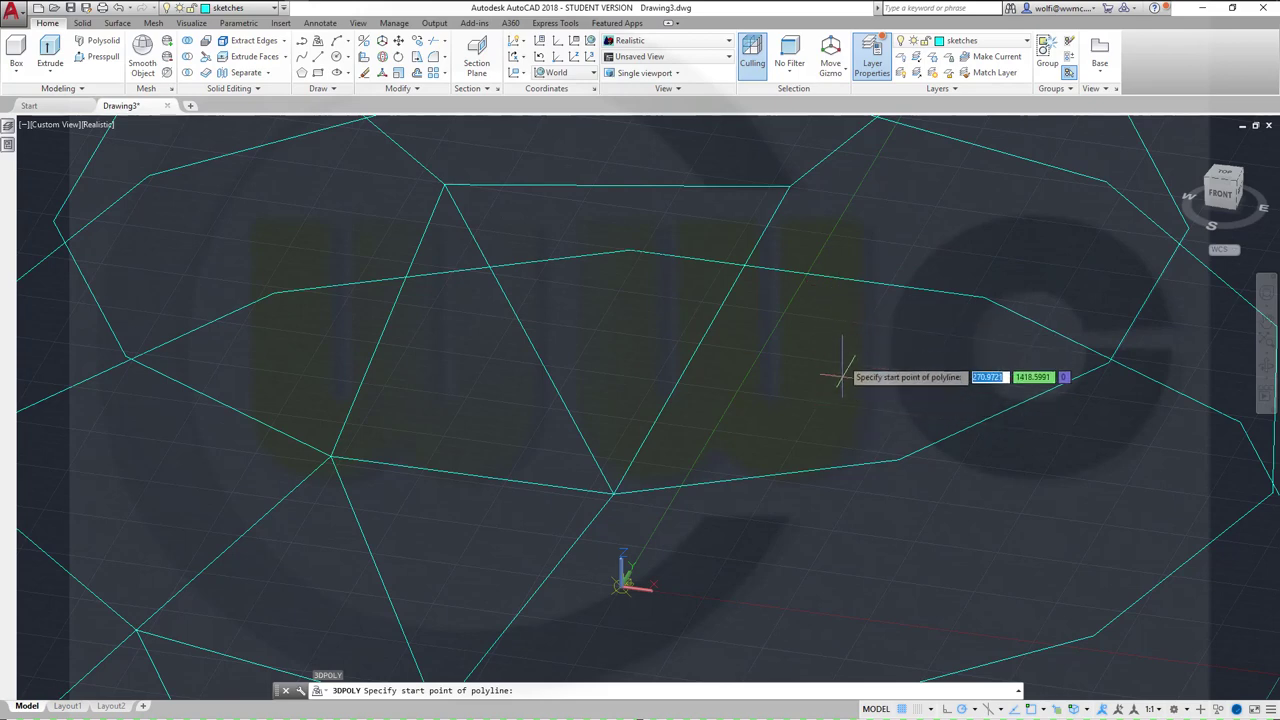
{"action": "left_click", "coordinate": [810, 172]}
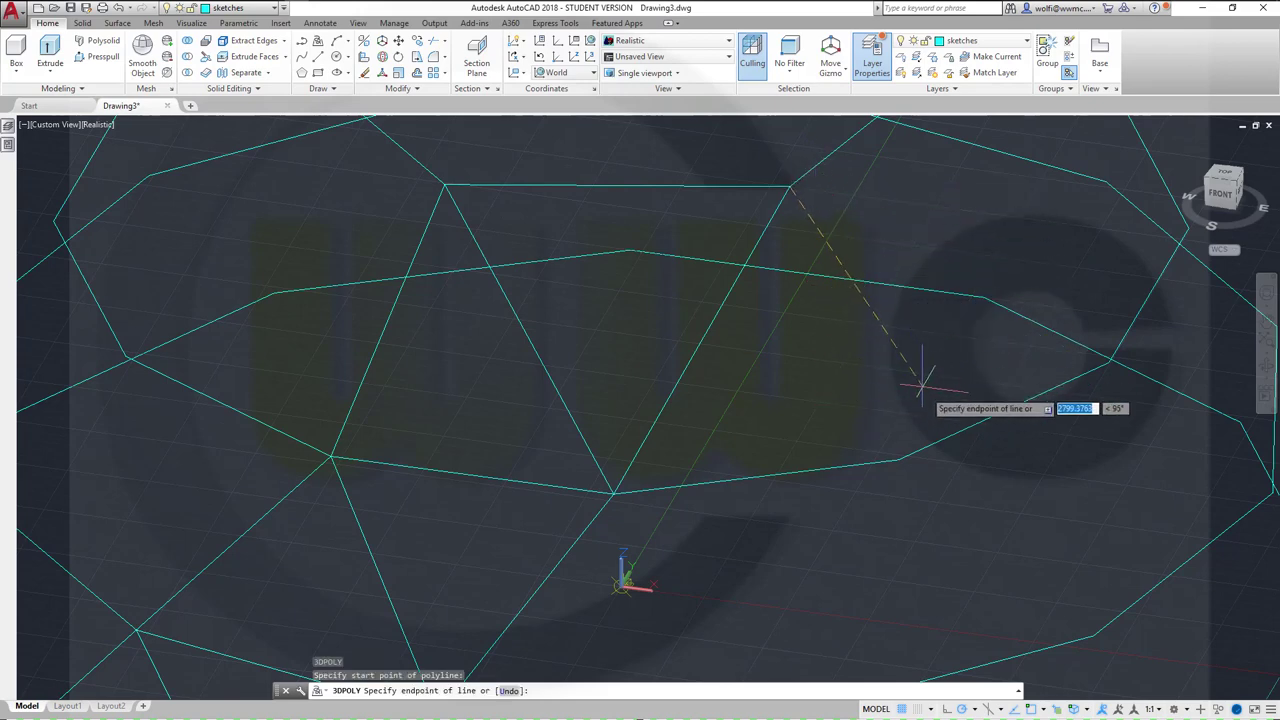
{"action": "left_click", "coordinate": [925, 440]}
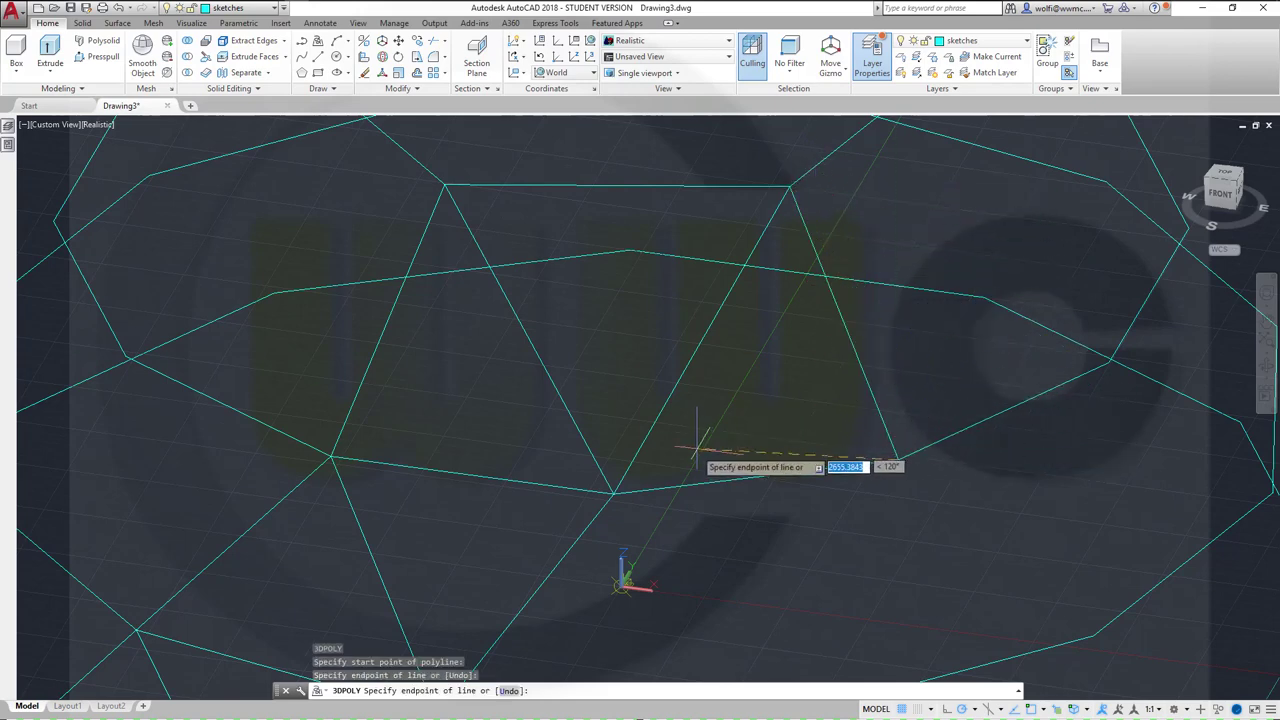
{"action": "left_click", "coordinate": [614, 488]}
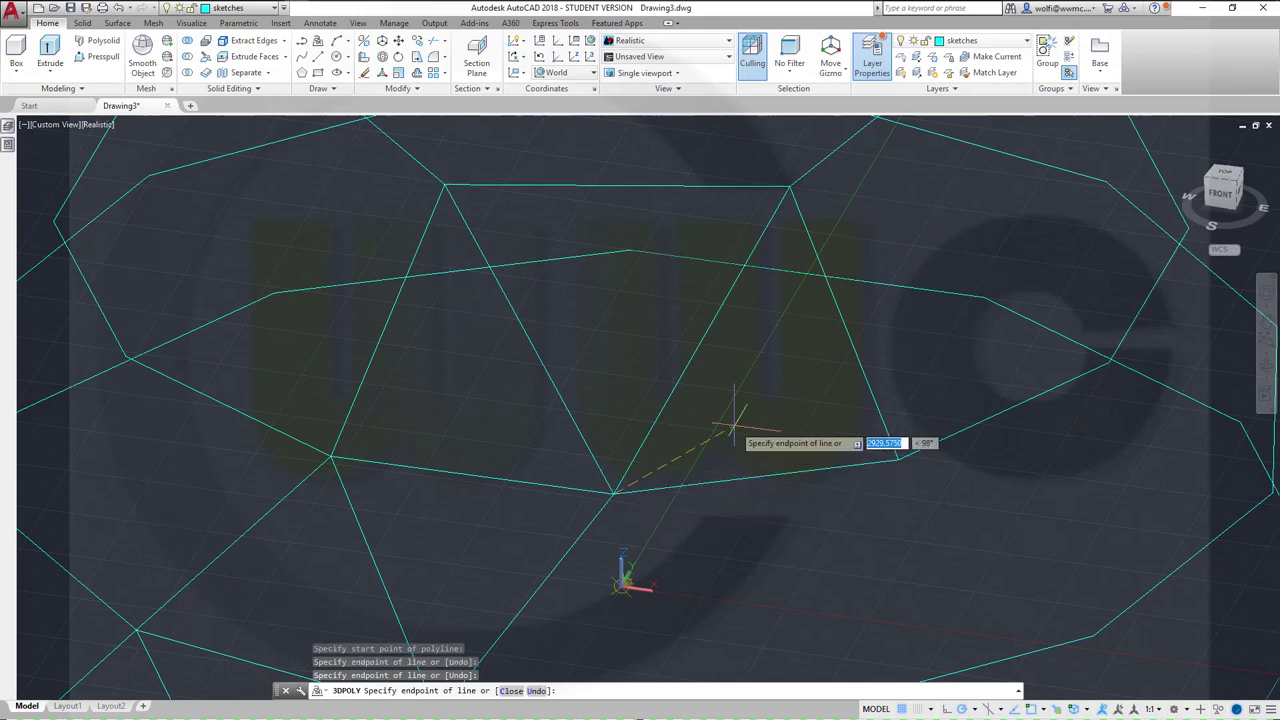
{"action": "right_click", "coordinate": [736, 428]}
{"action": "left_click", "coordinate": [790, 500]}
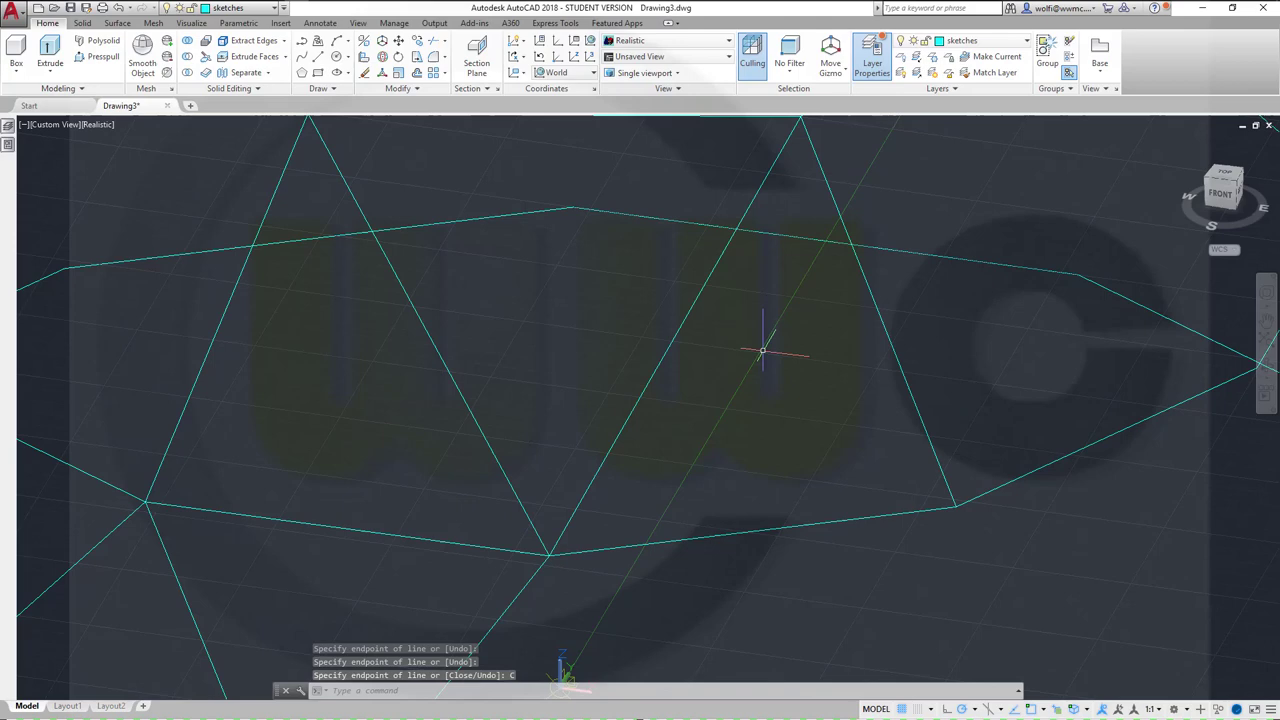
Draw a closed 3D polyline triangle from a mesh corner to the apex node and back.
{"action": "scroll", "coordinate": [762, 350], "scroll_direction": "down", "scroll_amount": 5}
{"action": "middle_click_drag", "start_coordinate": [660, 430], "coordinate": [632, 454], "text": "shift"}
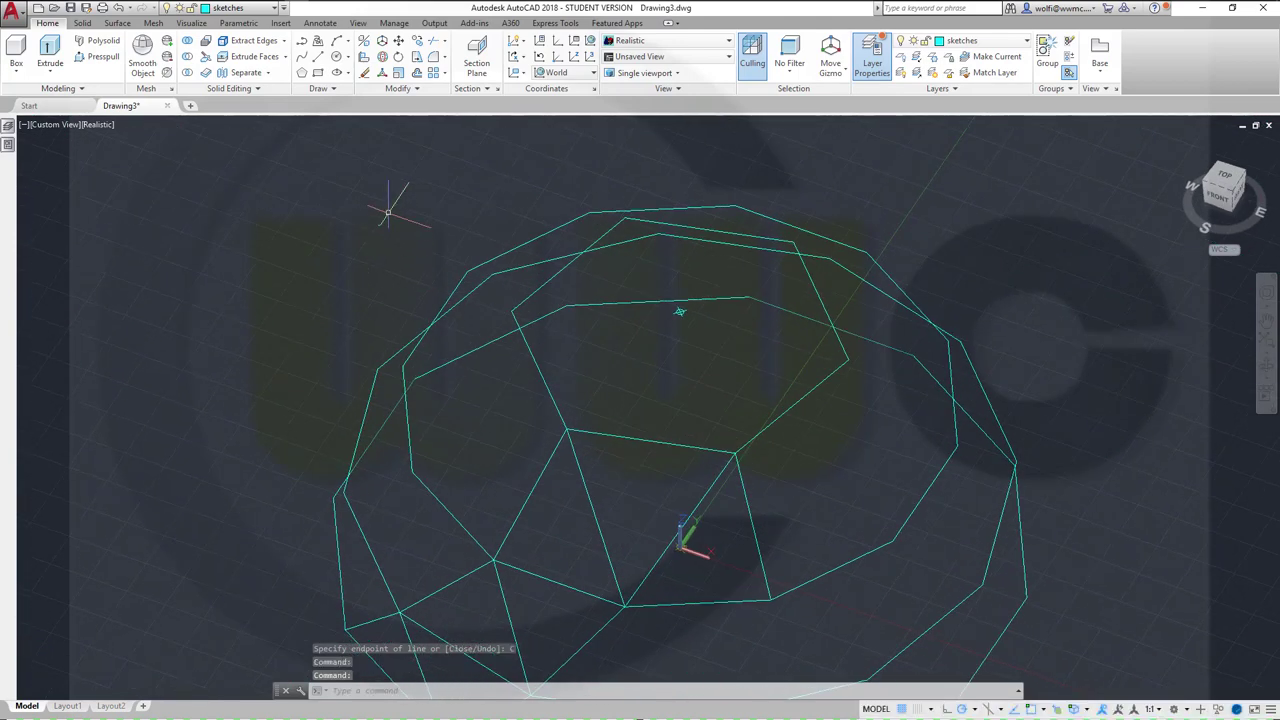
{"action": "left_click", "coordinate": [318, 41]}
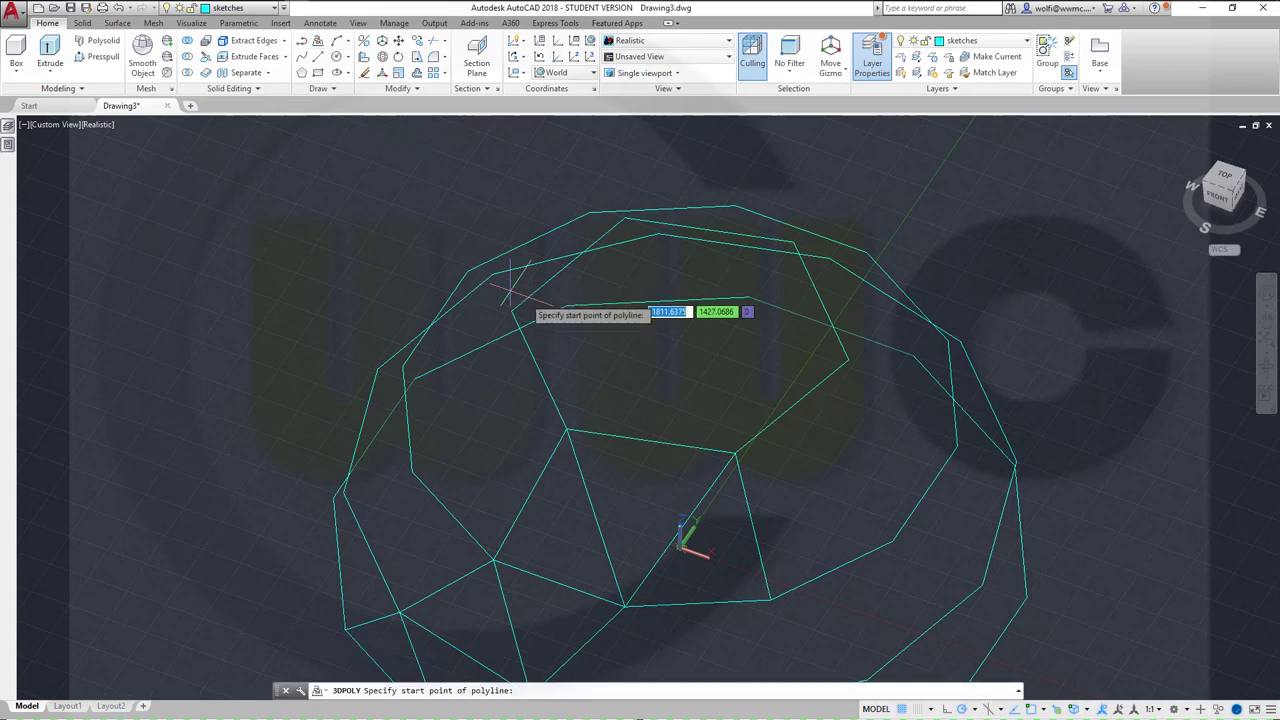
{"action": "left_click", "coordinate": [567, 430]}
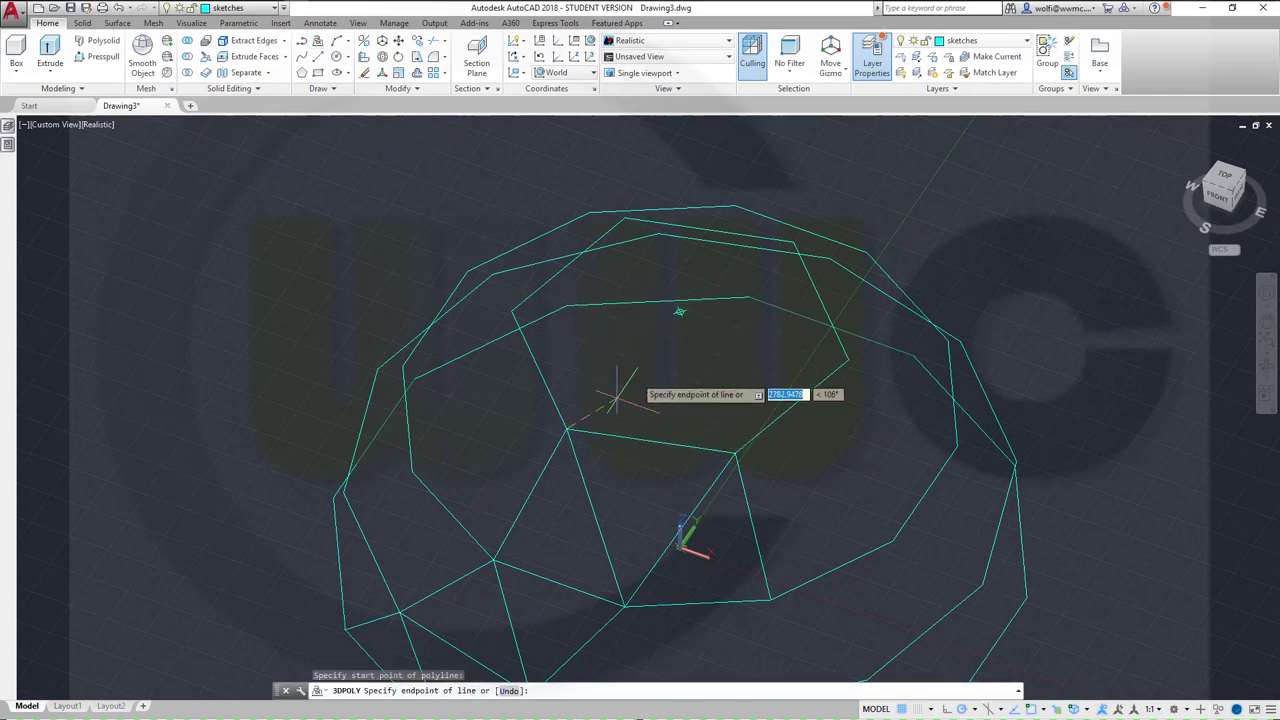
{"action": "right_click", "coordinate": [651, 357], "text": "shift"}
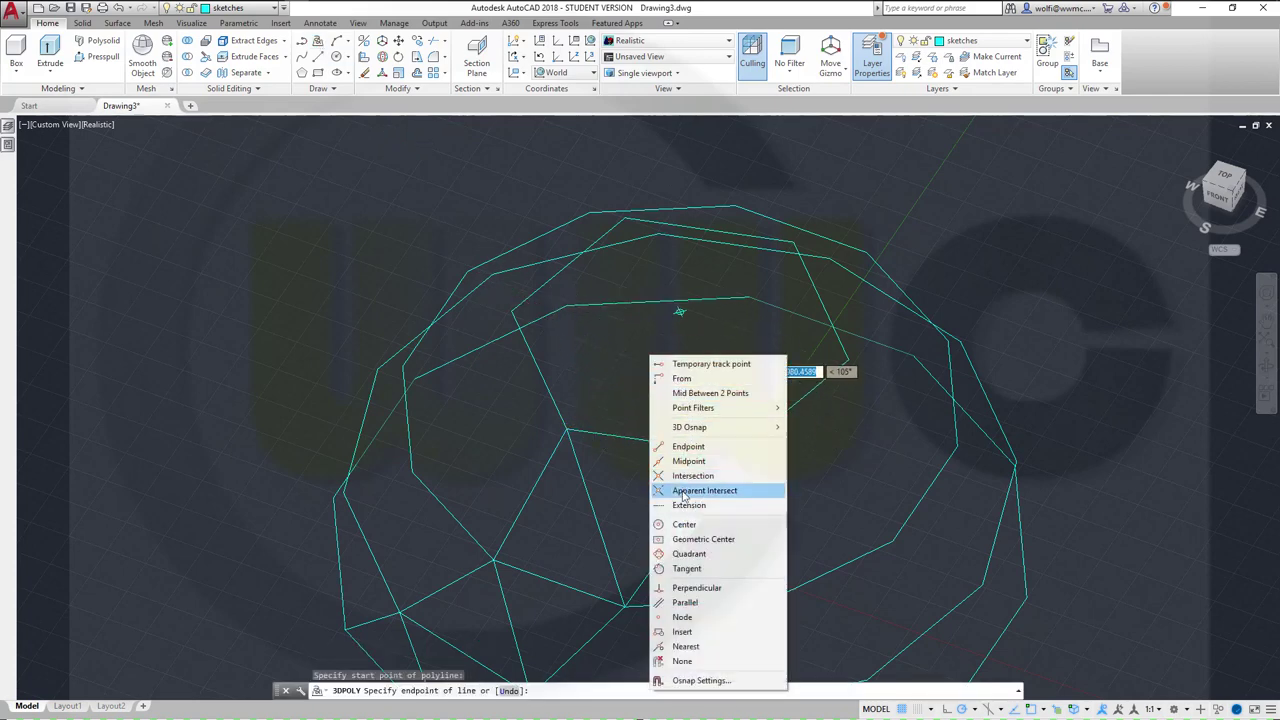
{"action": "left_click", "coordinate": [682, 617]}
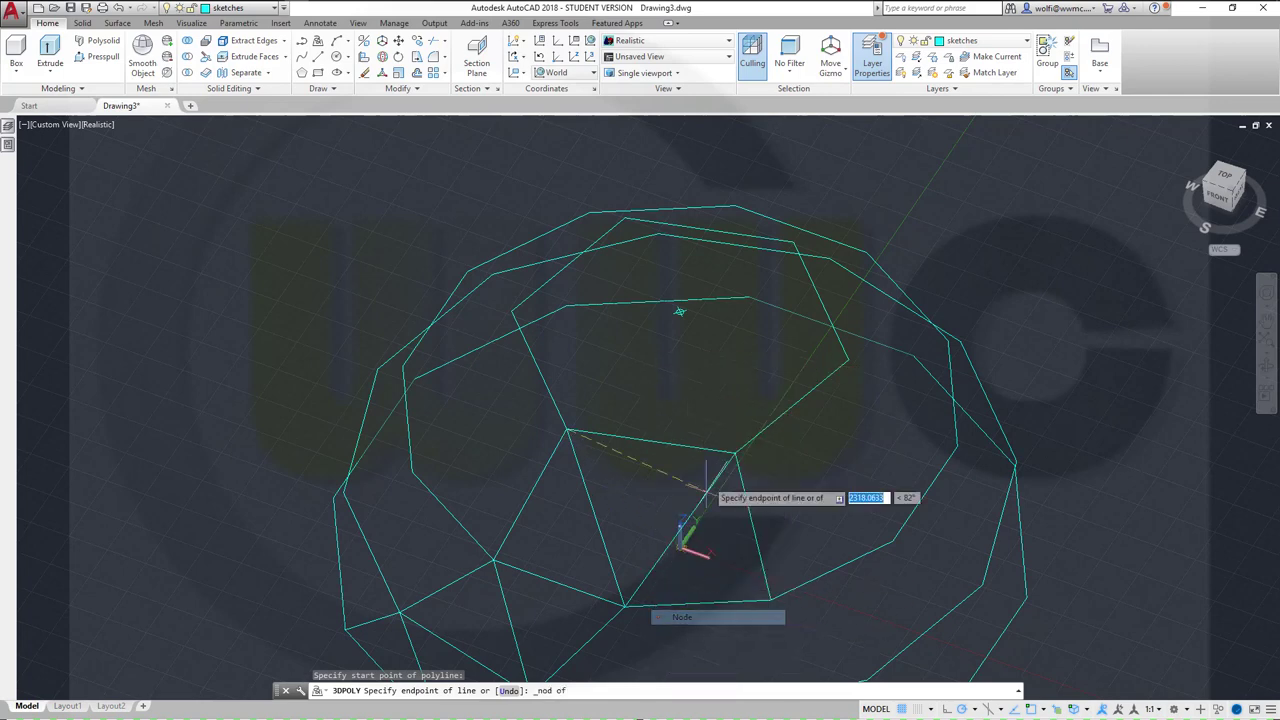
{"action": "left_click", "coordinate": [679, 312]}
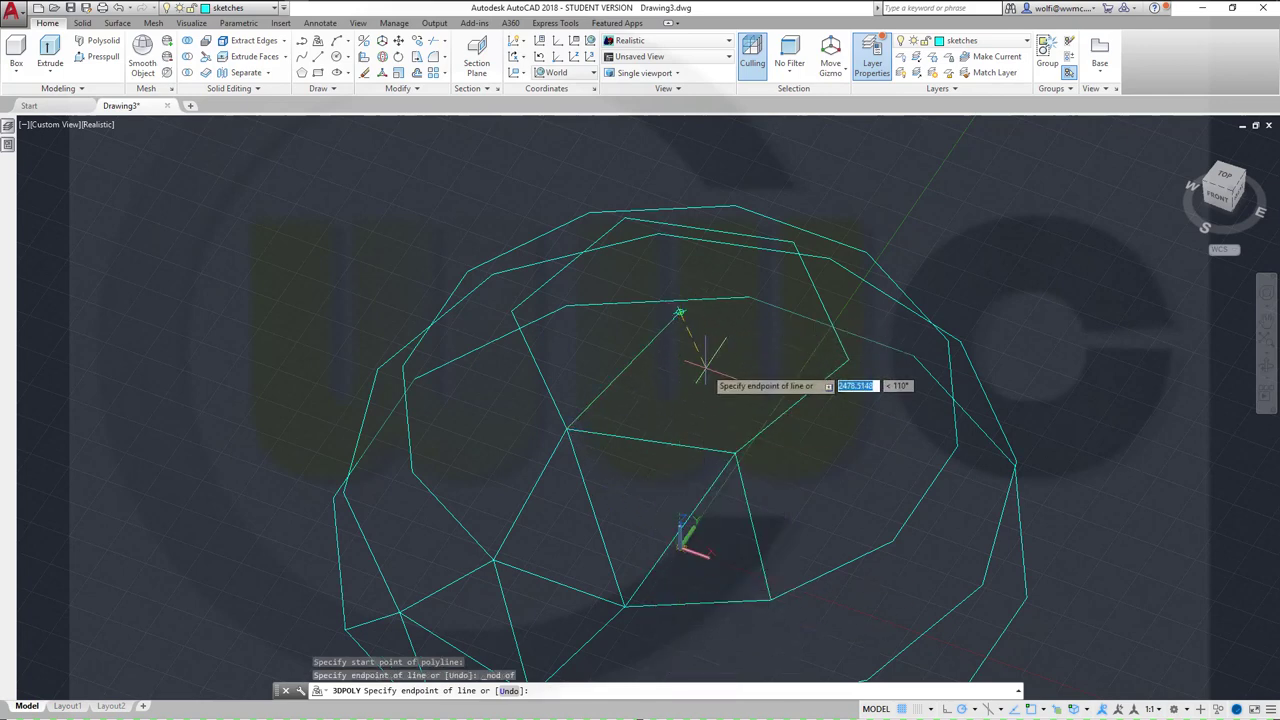
{"action": "left_click", "coordinate": [737, 449]}
{"action": "right_click", "coordinate": [659, 414]}
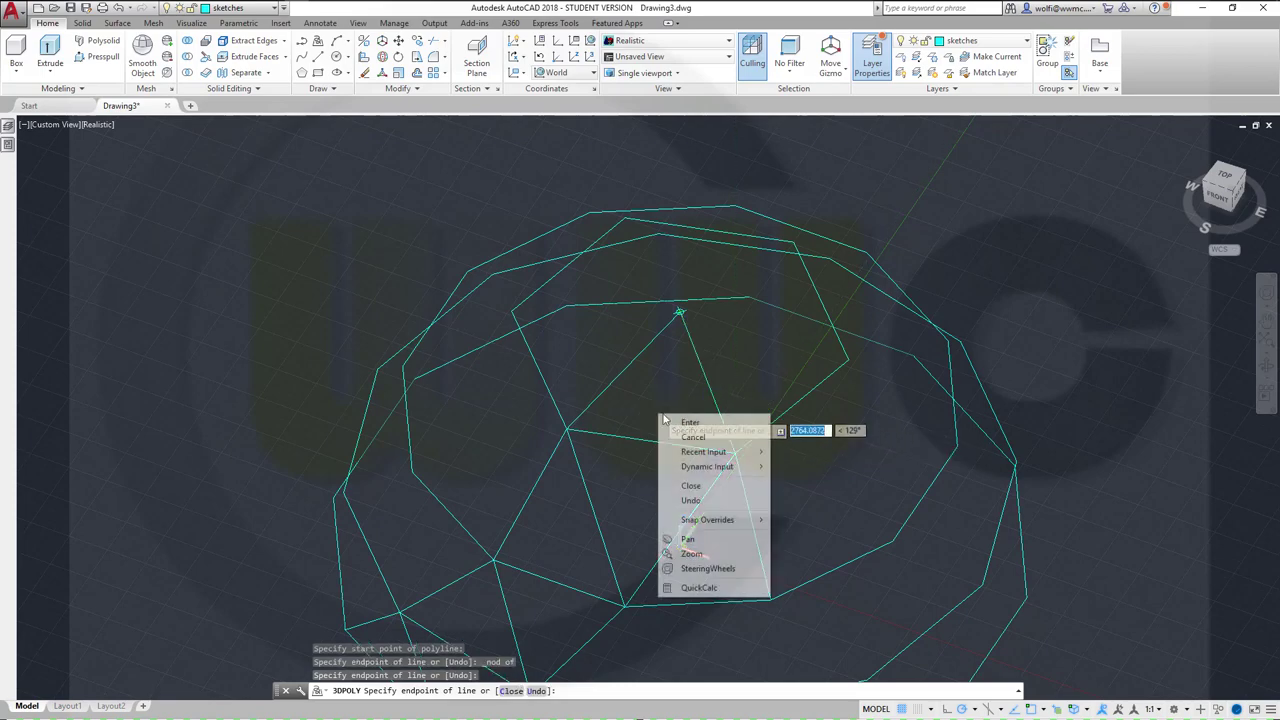
{"action": "left_click", "coordinate": [693, 485]}
{"action": "scroll", "coordinate": [686, 484], "scroll_direction": "down", "scroll_amount": 5}
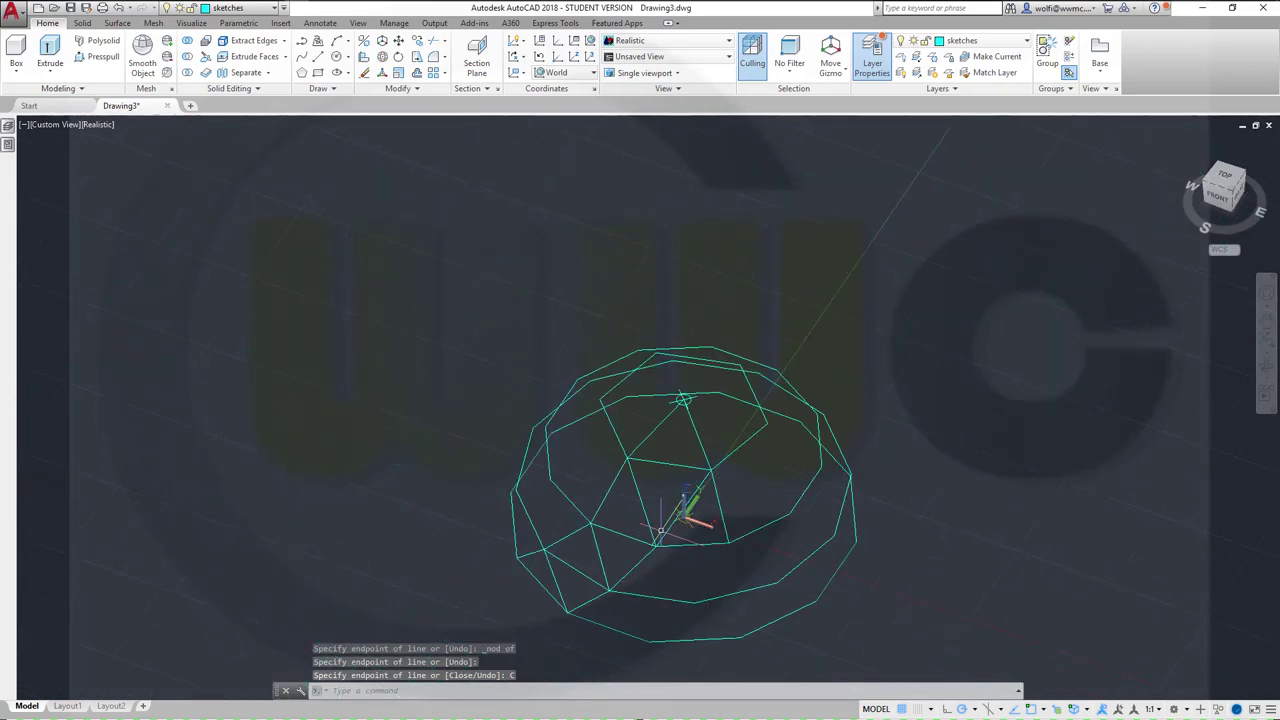
Make surfaces the current layer.
{"action": "mouse_move", "coordinate": [678, 500]}
{"action": "middle_mouse_down", "text": "shift"}
{"action": "mouse_move", "coordinate": [711, 444]}
{"action": "mouse_move", "coordinate": [683, 457]}
{"action": "mouse_move", "coordinate": [680, 434]}
{"action": "mouse_move", "coordinate": [674, 466]}
{"action": "middle_mouse_up", "text": "shift"}
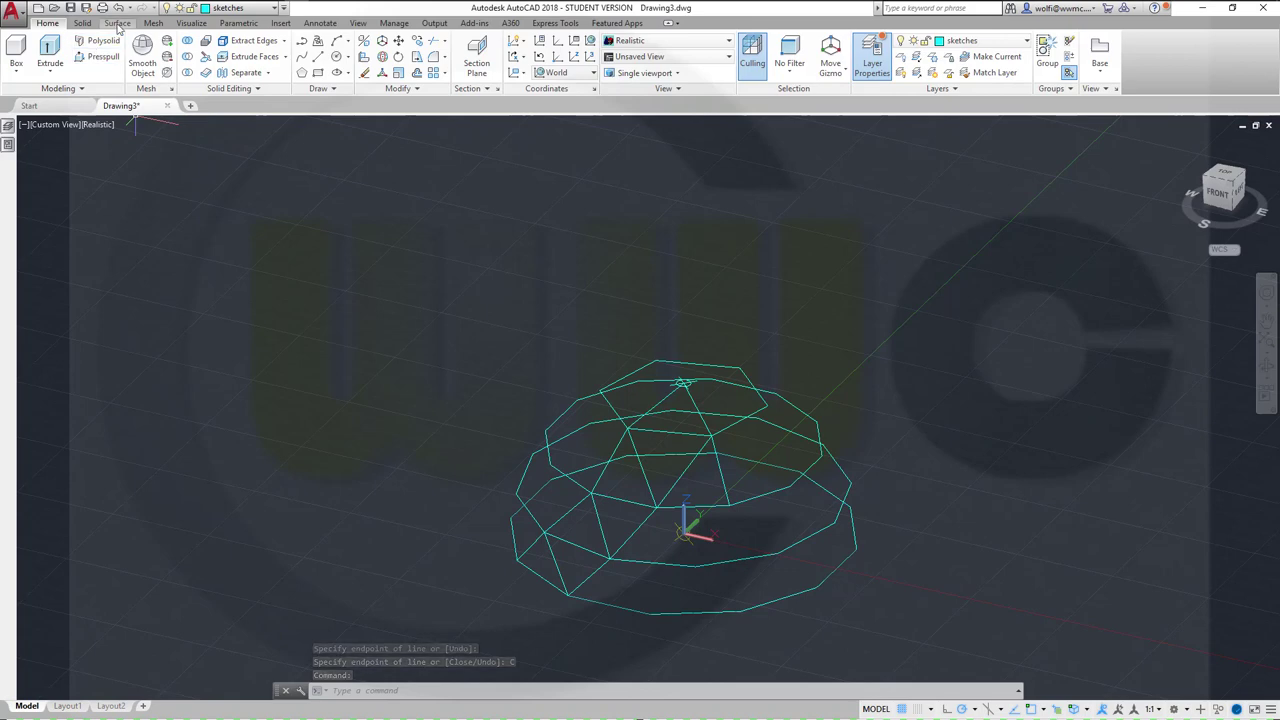
{"action": "left_click", "coordinate": [273, 8]}
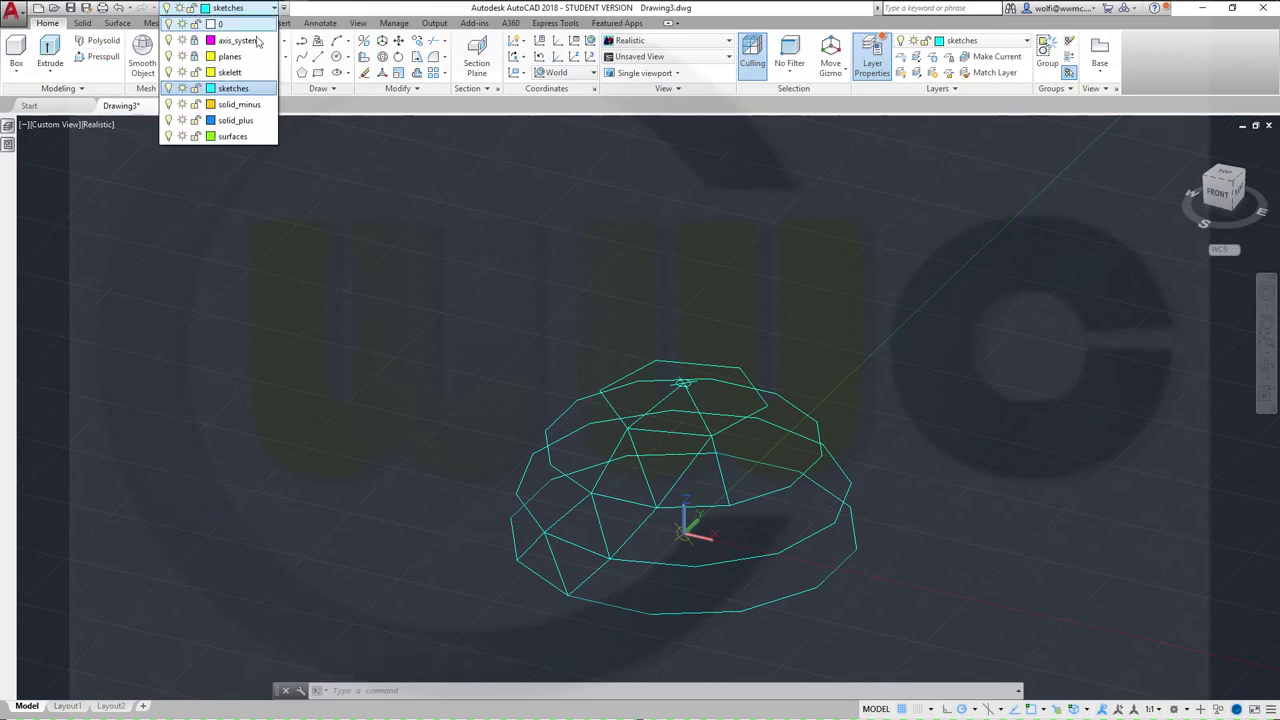
{"action": "left_click", "coordinate": [256, 139]}
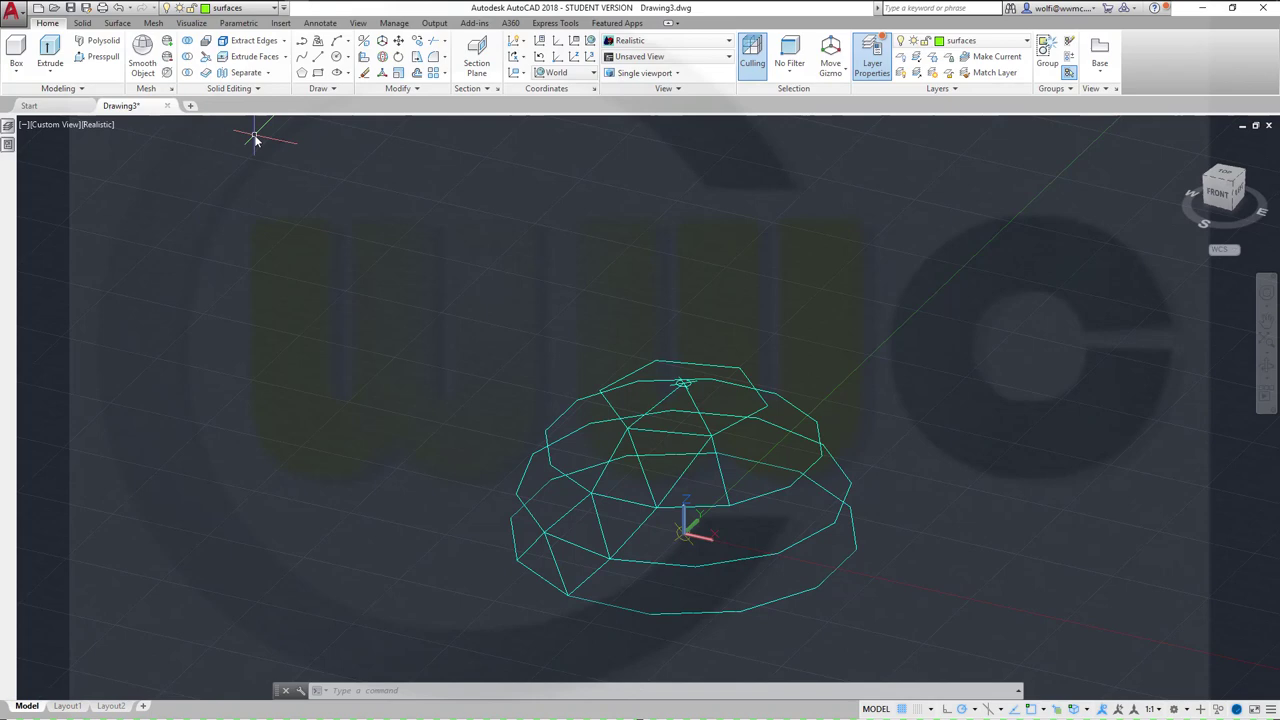
Create a patch surface from the lower-left triangle's 3D polyline outline using the Curves option.
{"action": "left_click", "coordinate": [117, 23]}
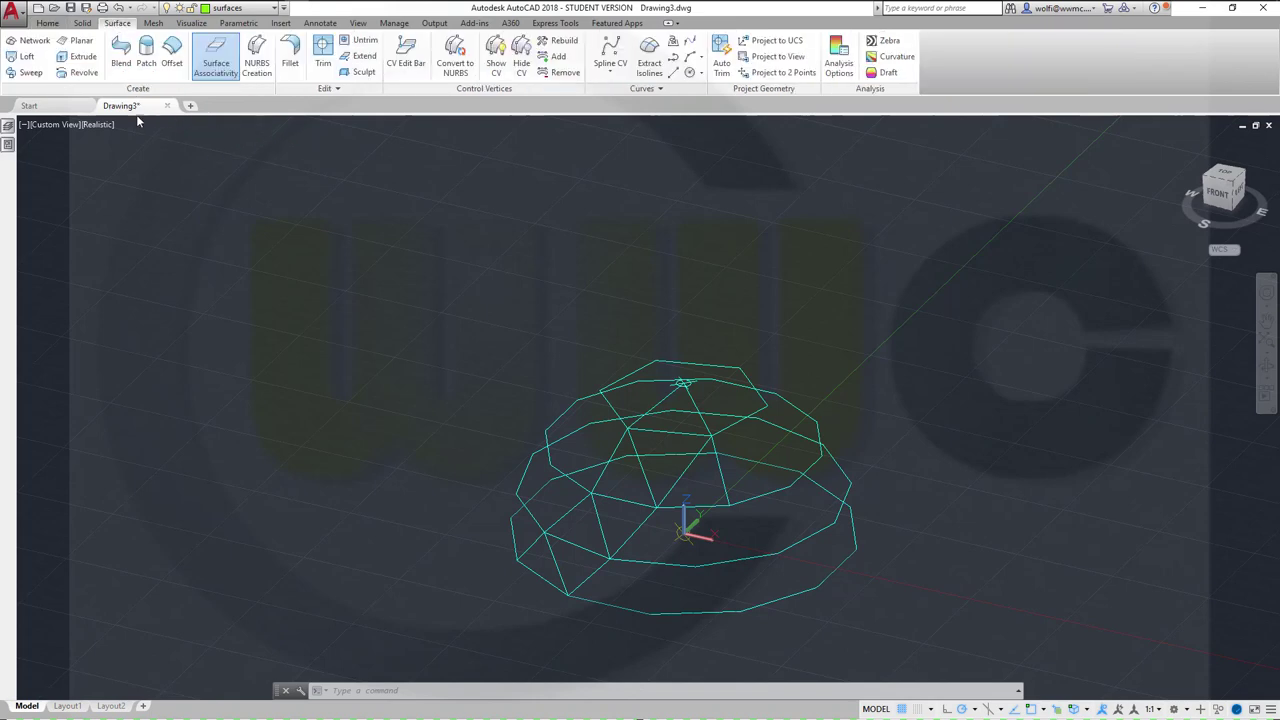
{"action": "left_click", "coordinate": [146, 50]}
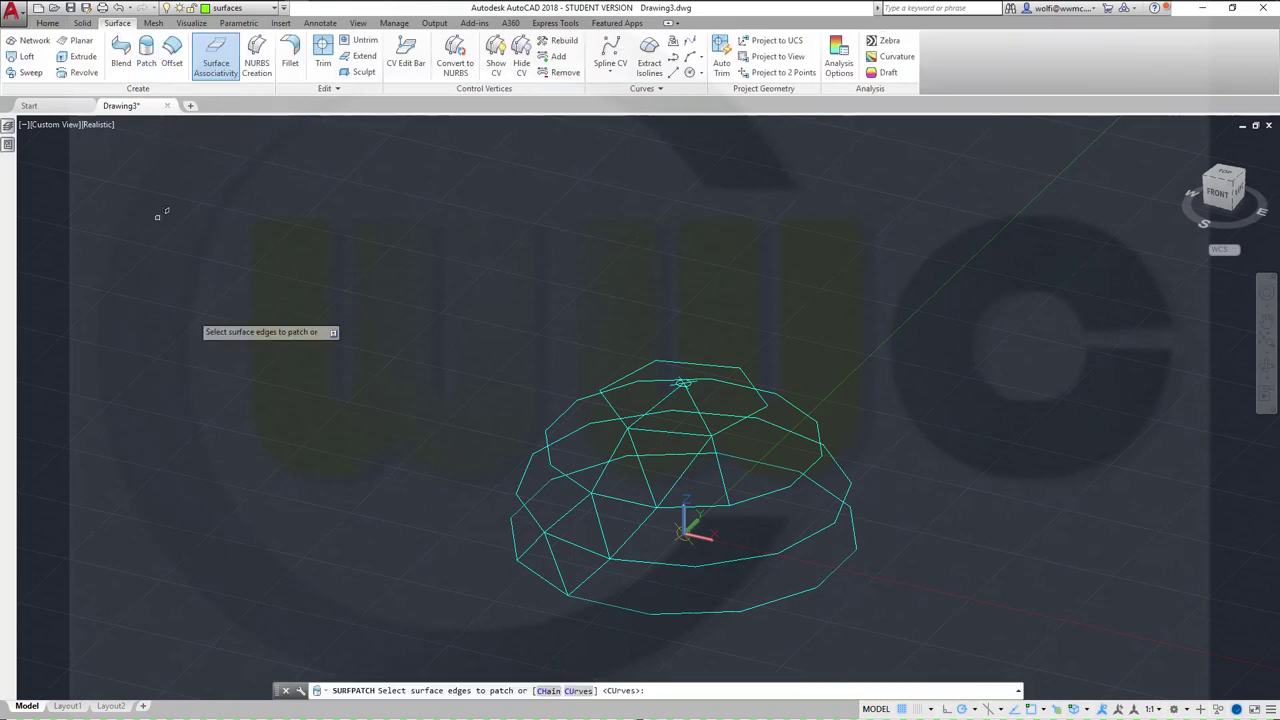
{"action": "right_click", "coordinate": [347, 414]}
{"action": "left_click", "coordinate": [395, 476]}
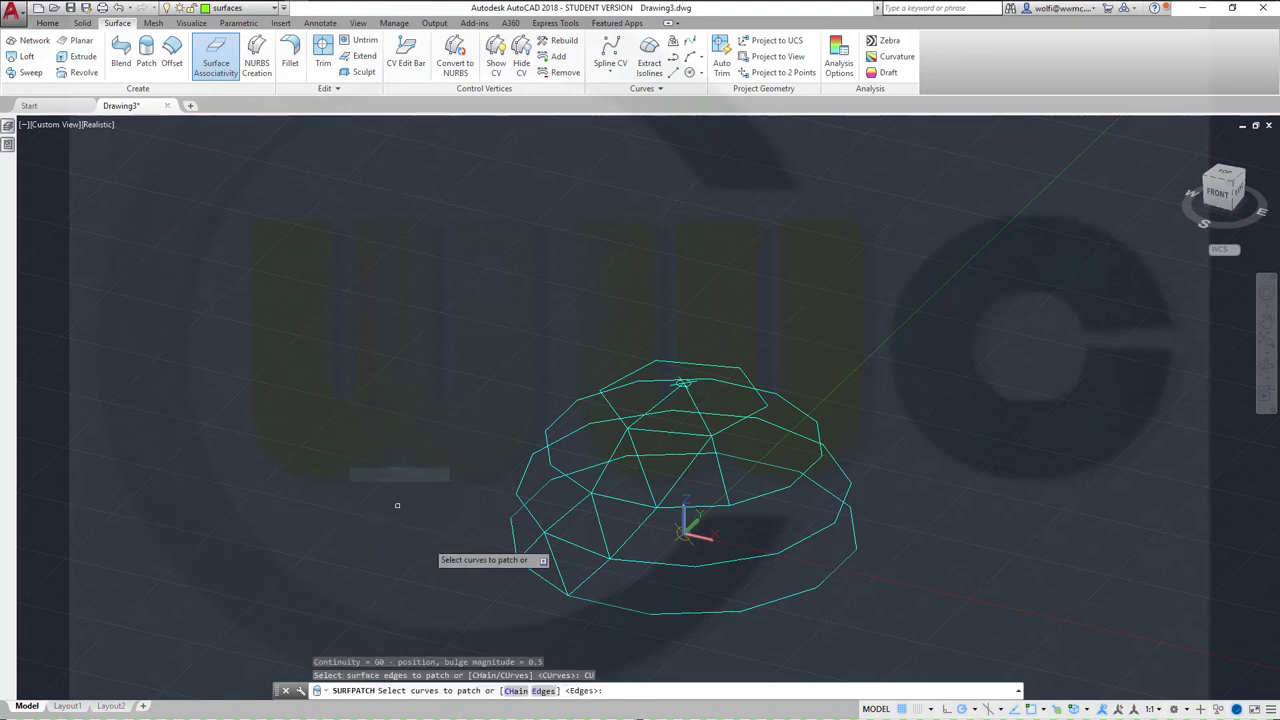
{"action": "left_click", "coordinate": [528, 547]}
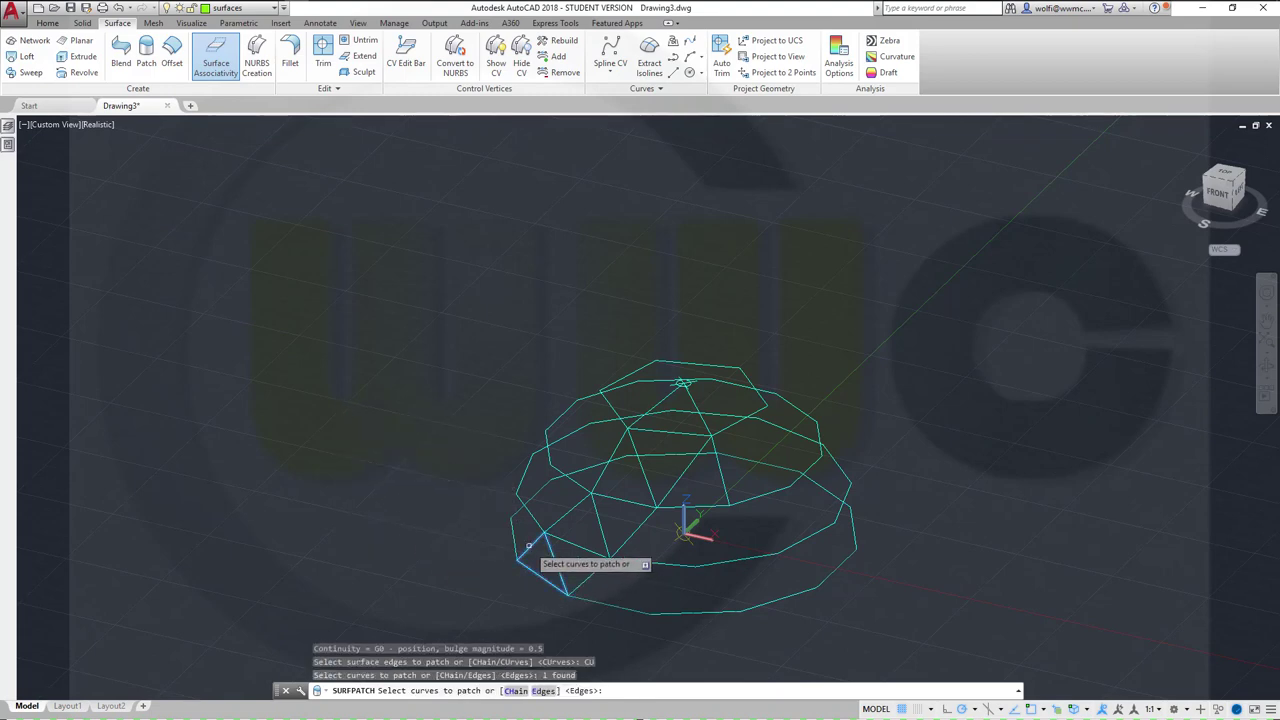
{"action": "key", "text": "Return"}
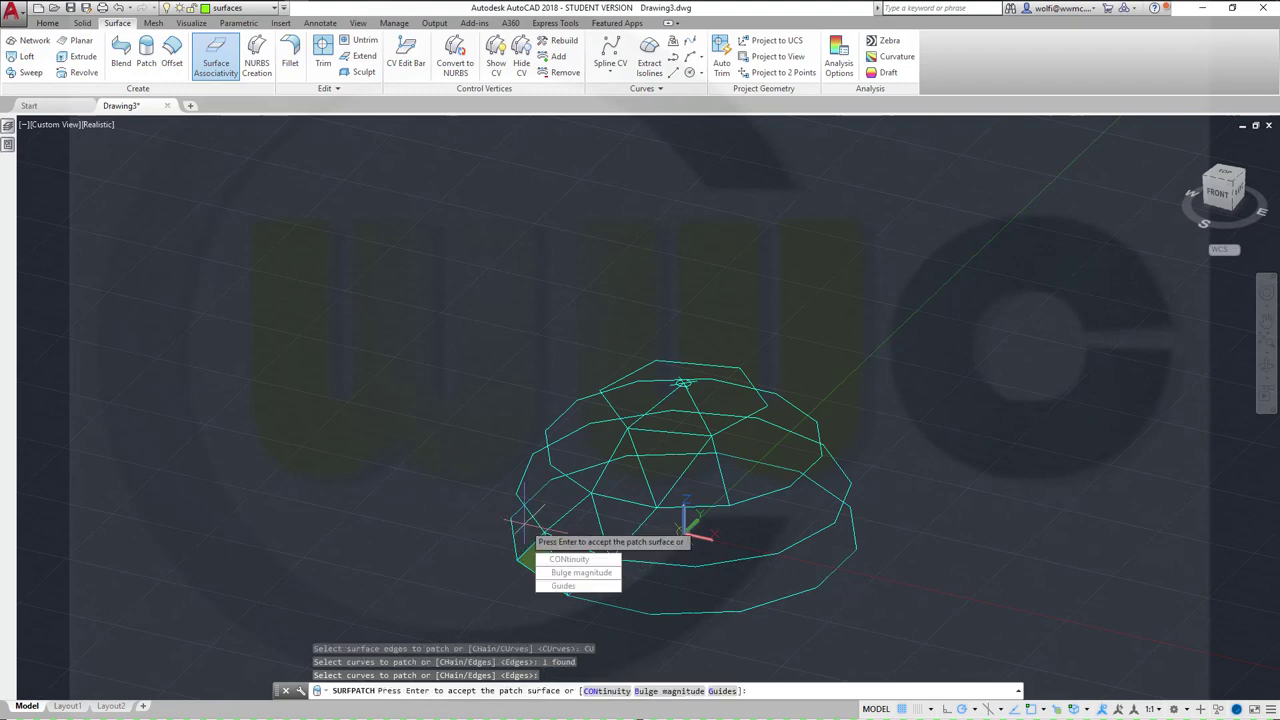
{"action": "key", "text": "Return"}
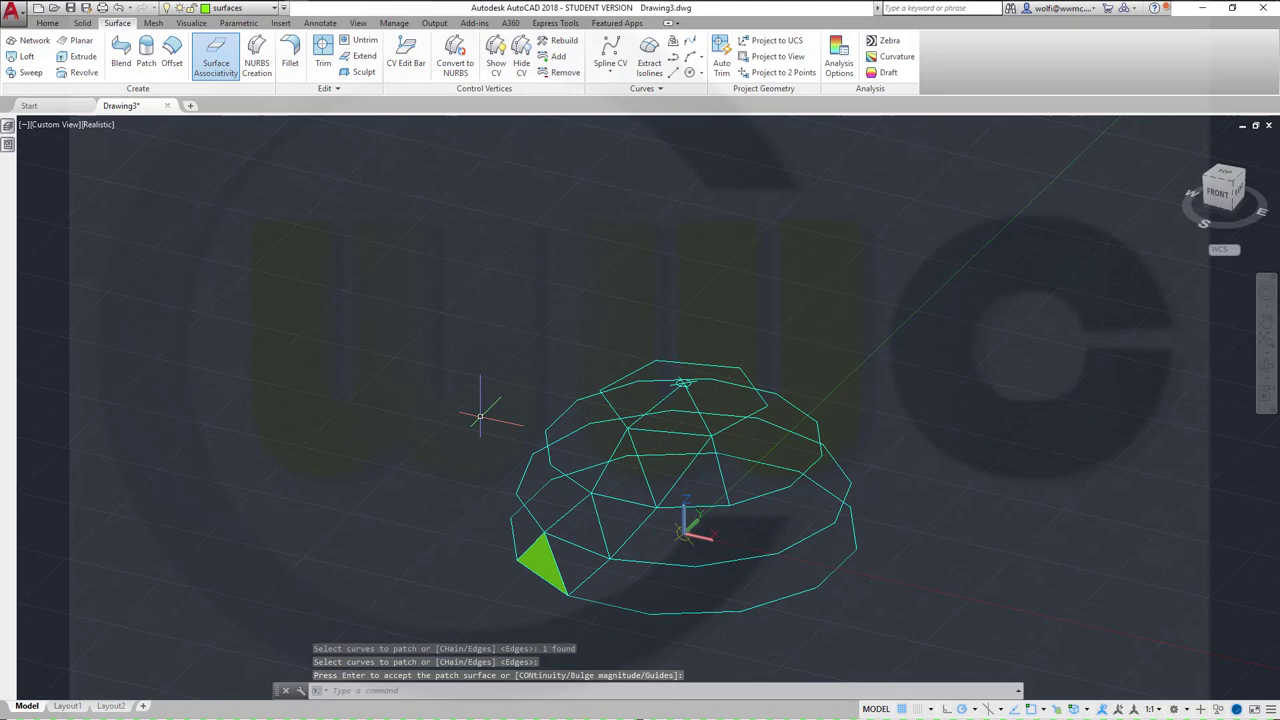
Patch the next three lower triangles of the strip from their polyline curves.
{"action": "left_click", "coordinate": [146, 55]}
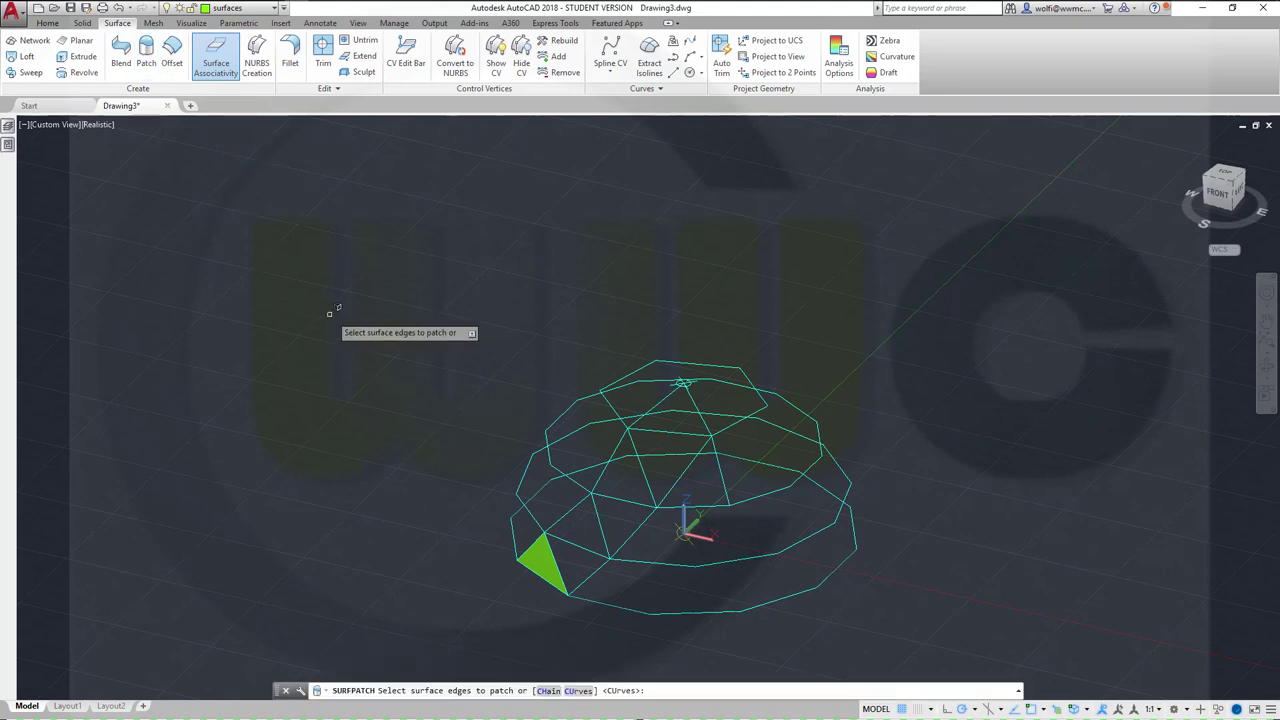
{"action": "right_click", "coordinate": [333, 315]}
{"action": "left_click", "coordinate": [376, 373]}
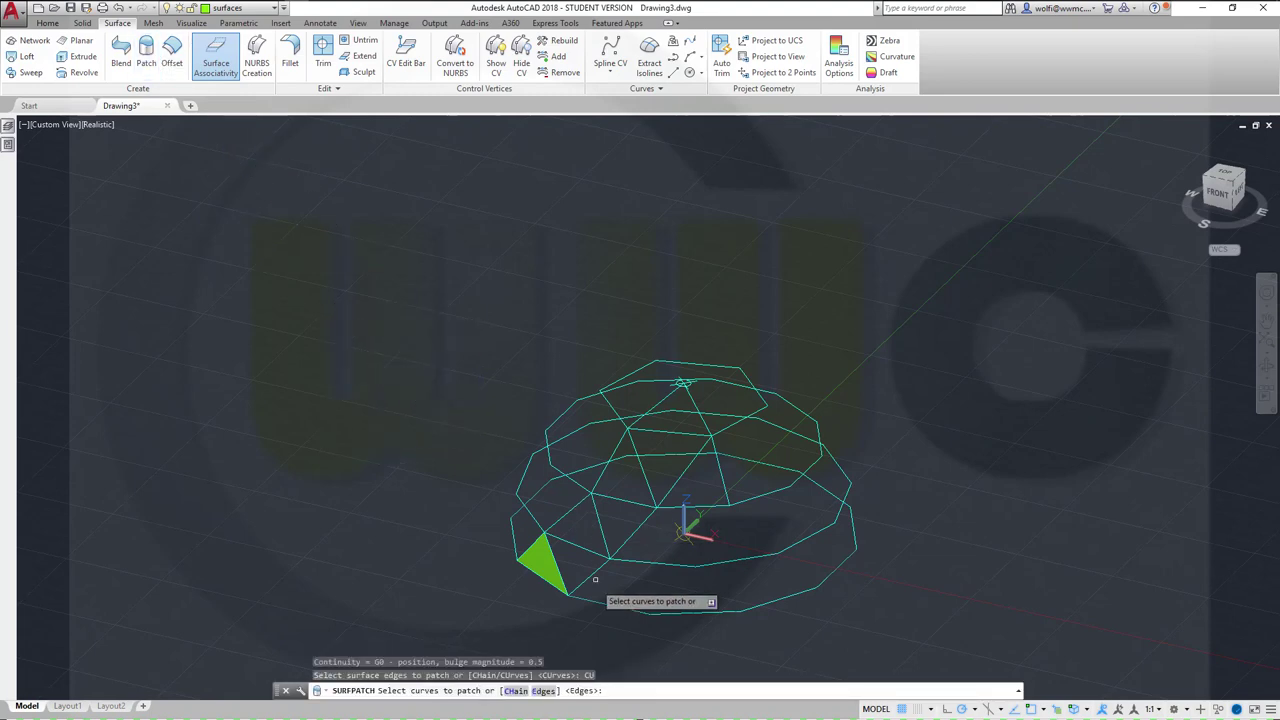
{"action": "left_click", "coordinate": [584, 580]}
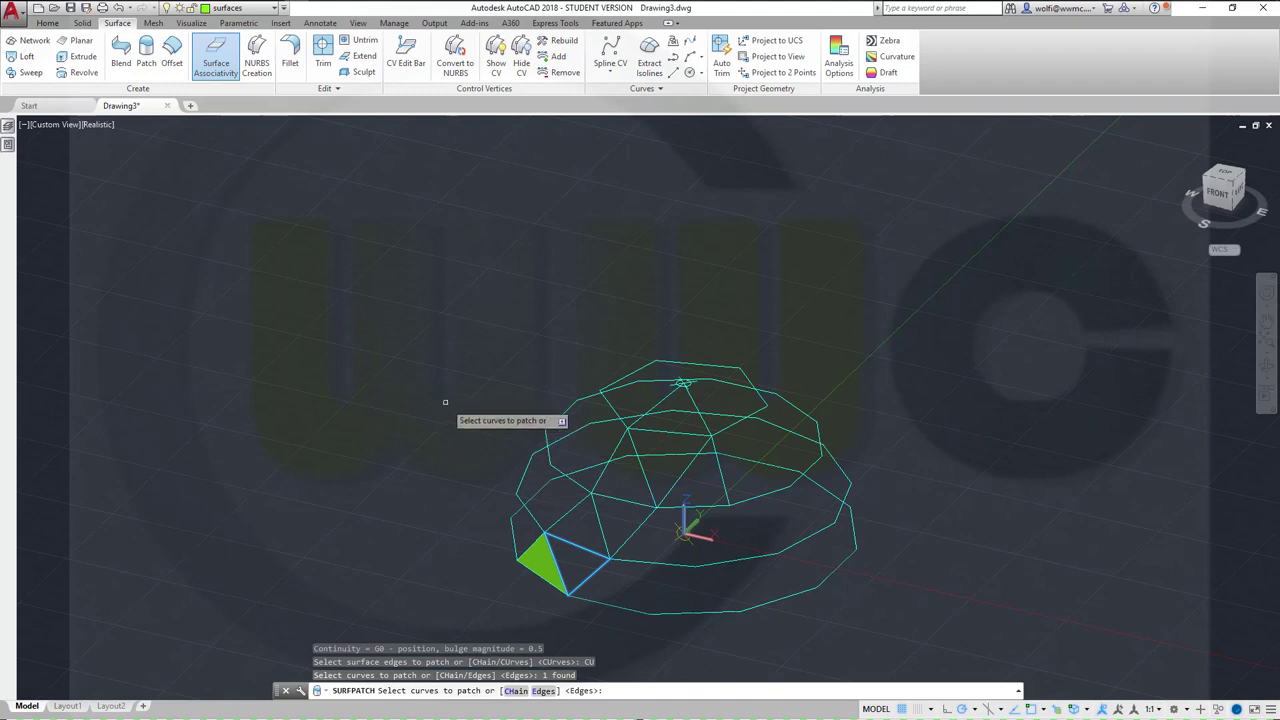
{"action": "key", "text": "Return"}
{"action": "key", "text": "Return"}
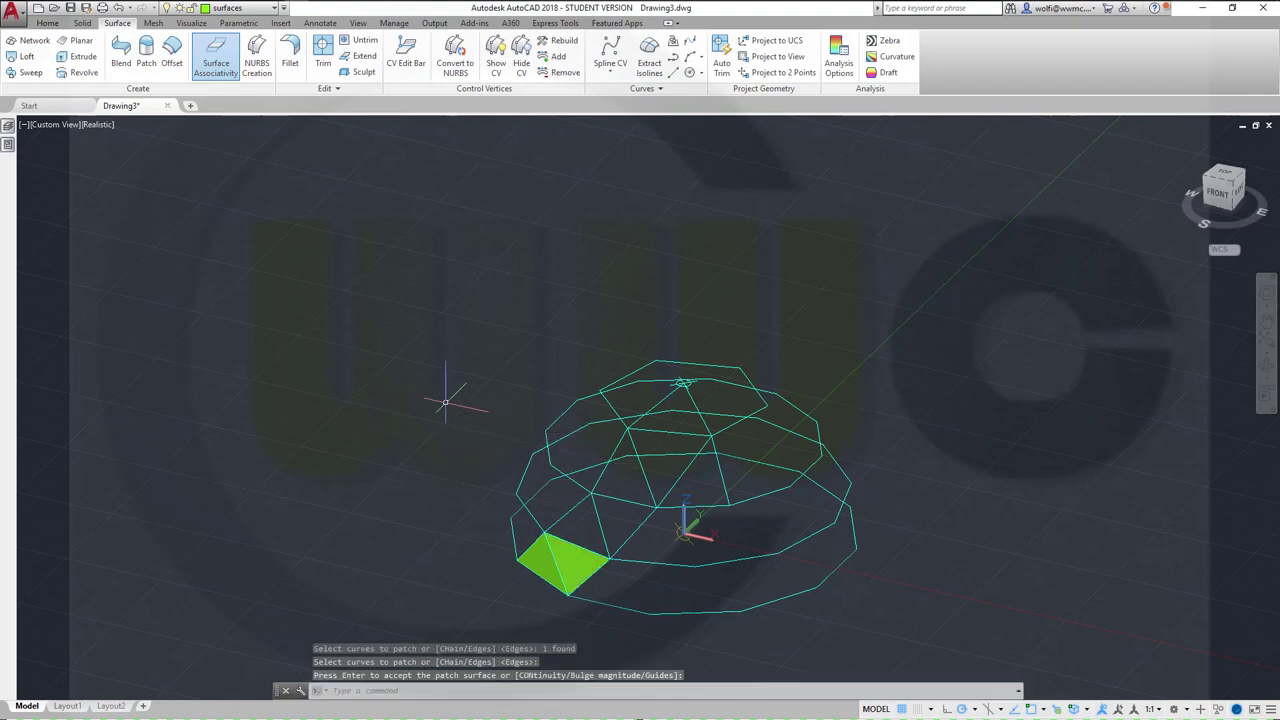
{"action": "key", "text": "Return"}
{"action": "right_click", "coordinate": [429, 379]}
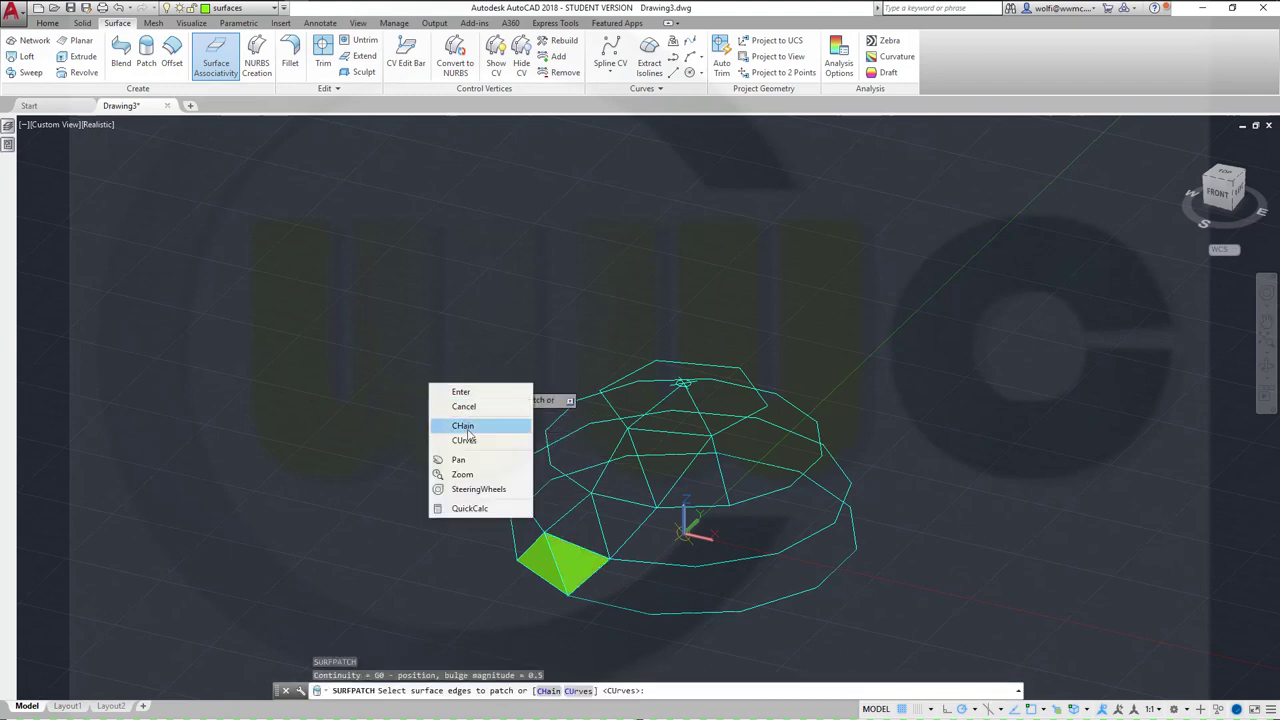
{"action": "left_click", "coordinate": [477, 446]}
{"action": "left_click", "coordinate": [546, 507]}
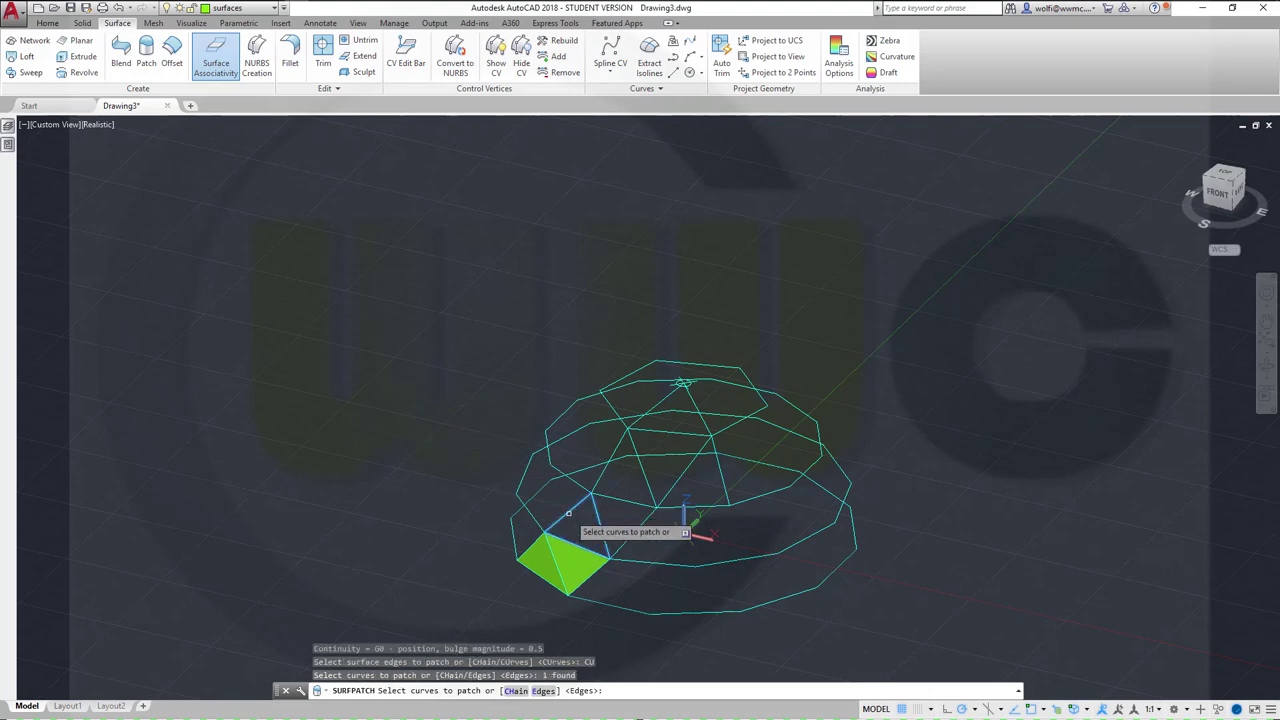
{"action": "key", "text": "Return"}
{"action": "key", "text": "Return"}
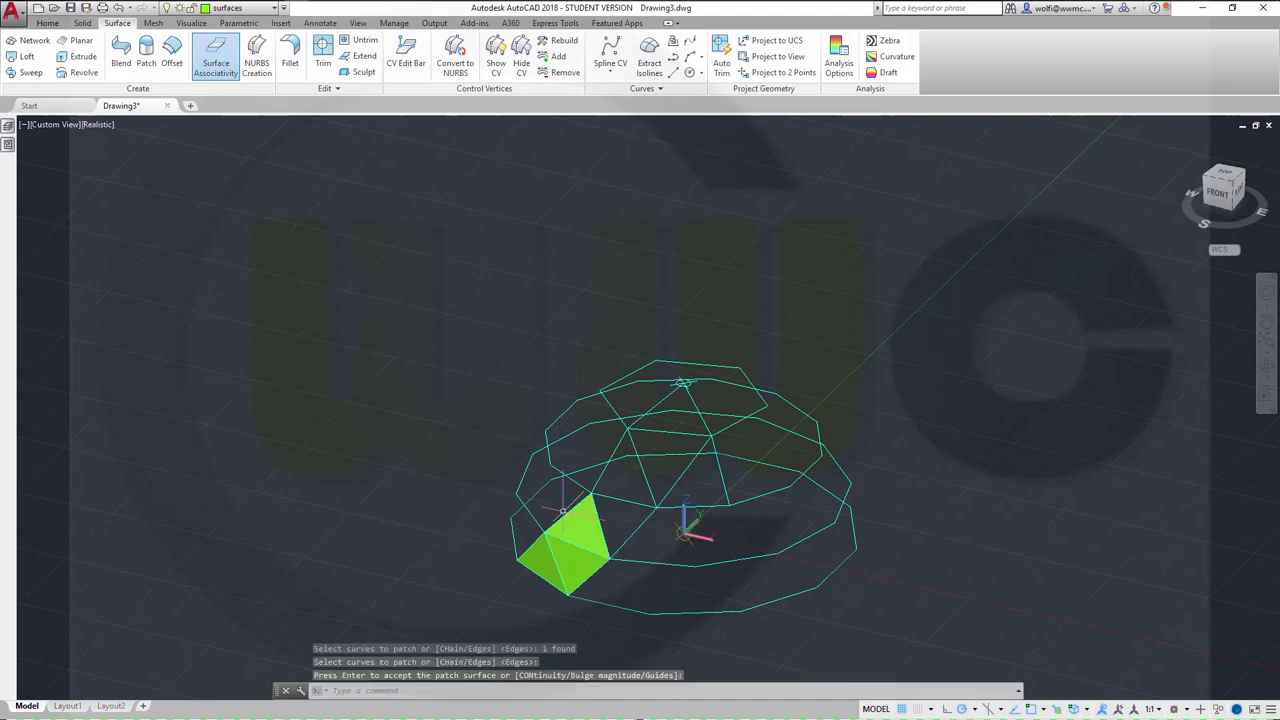
{"action": "key", "text": "Return"}
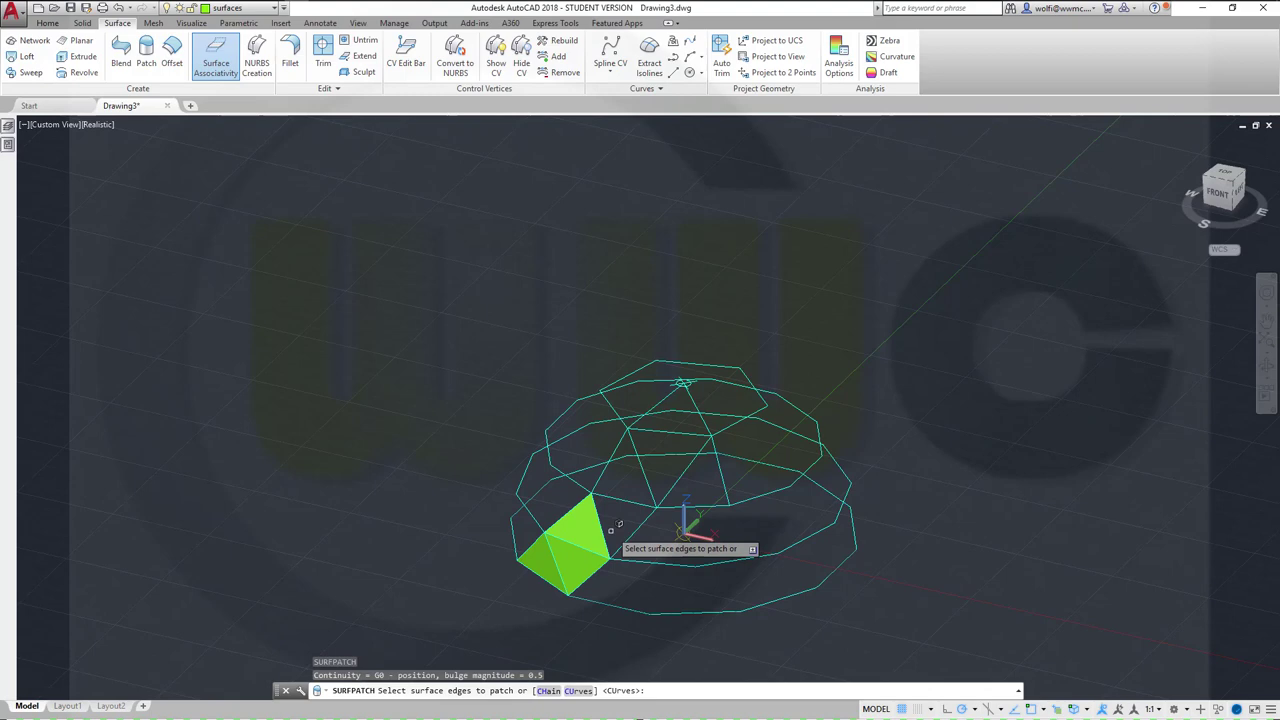
{"action": "right_click", "coordinate": [612, 532]}
{"action": "left_click", "coordinate": [665, 589]}
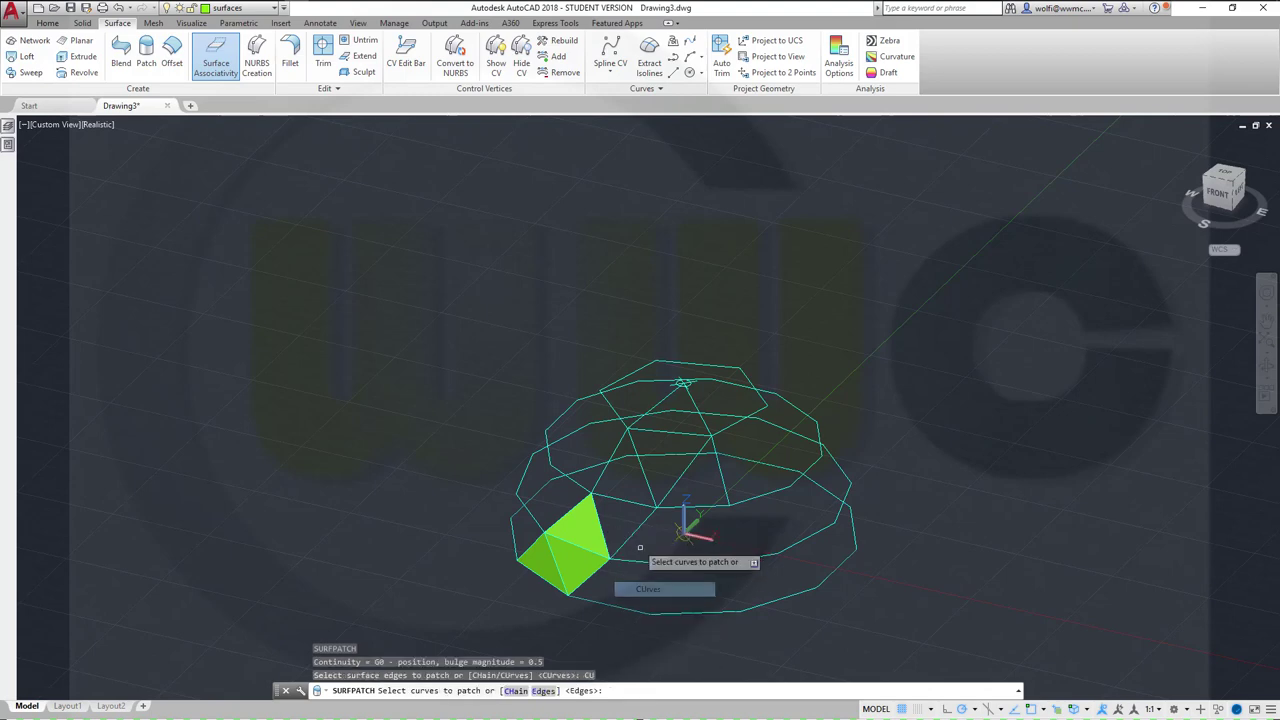
{"action": "left_click", "coordinate": [634, 531]}
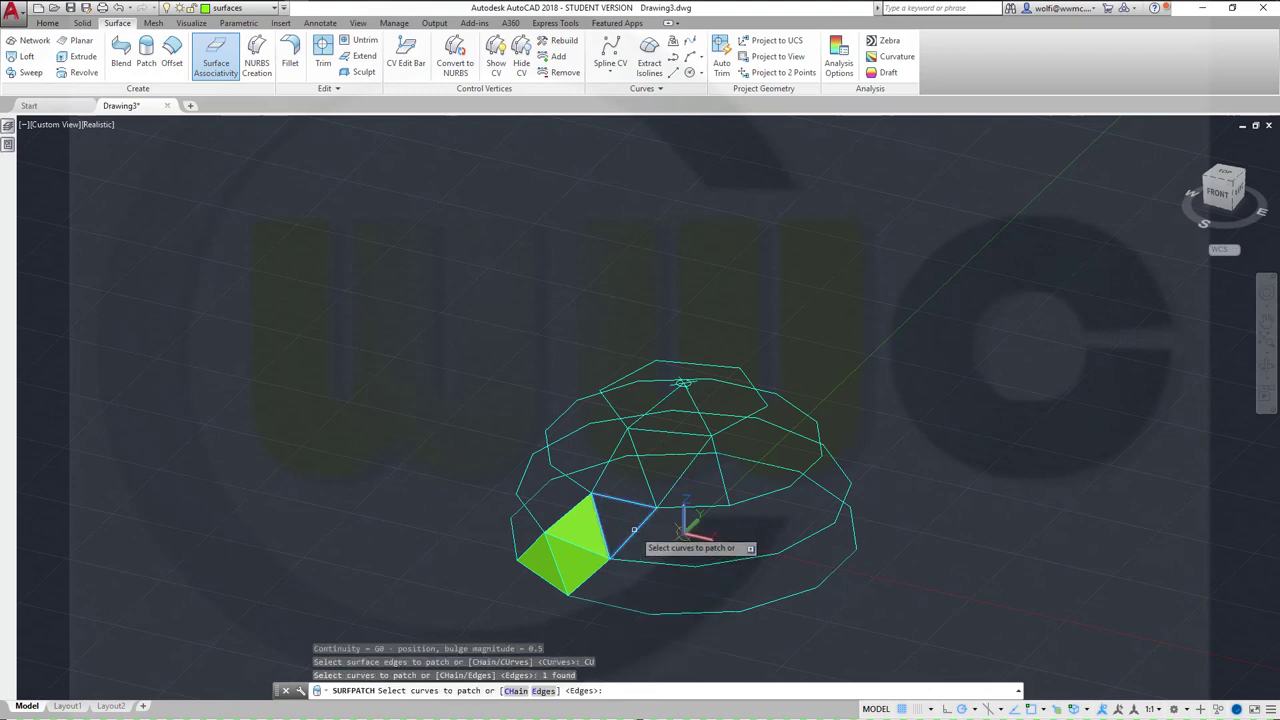
{"action": "key", "text": "Return"}
{"action": "key", "text": "Return"}
{"action": "key", "text": "Return"}
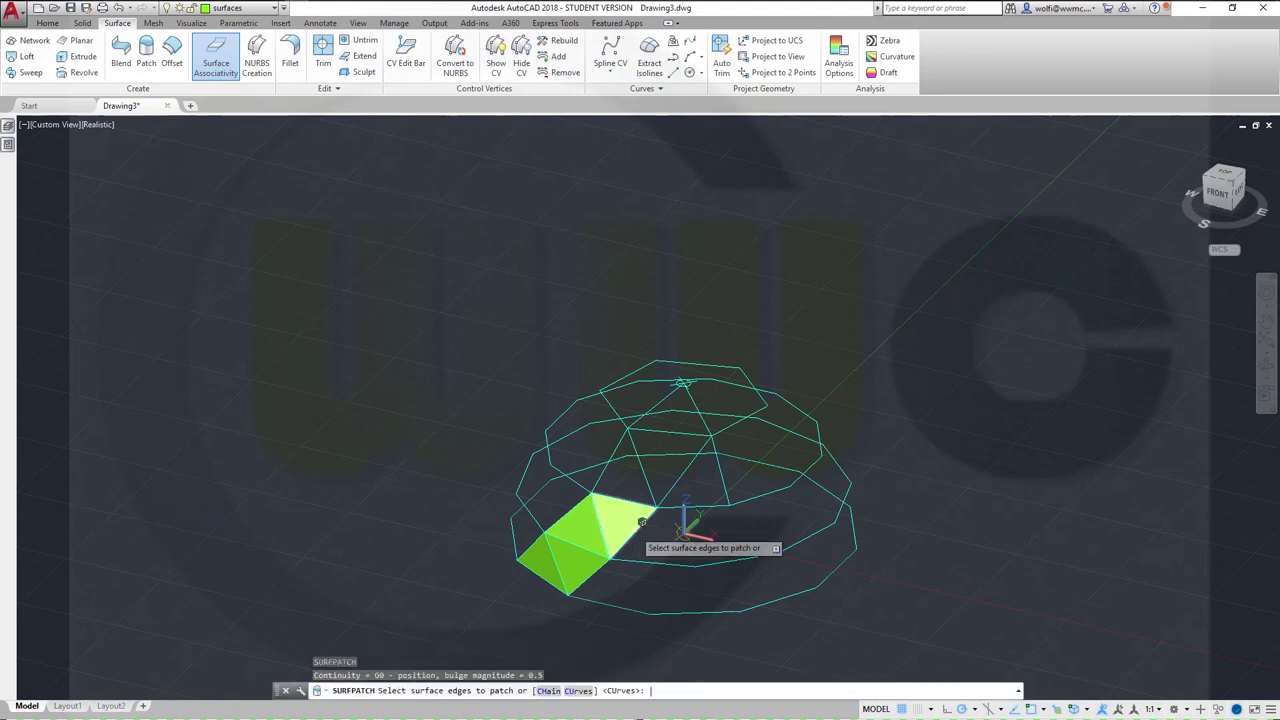
Patch the next two triangles up, using selection cycling to pick their 3D polylines.
{"action": "right_click", "coordinate": [909, 409]}
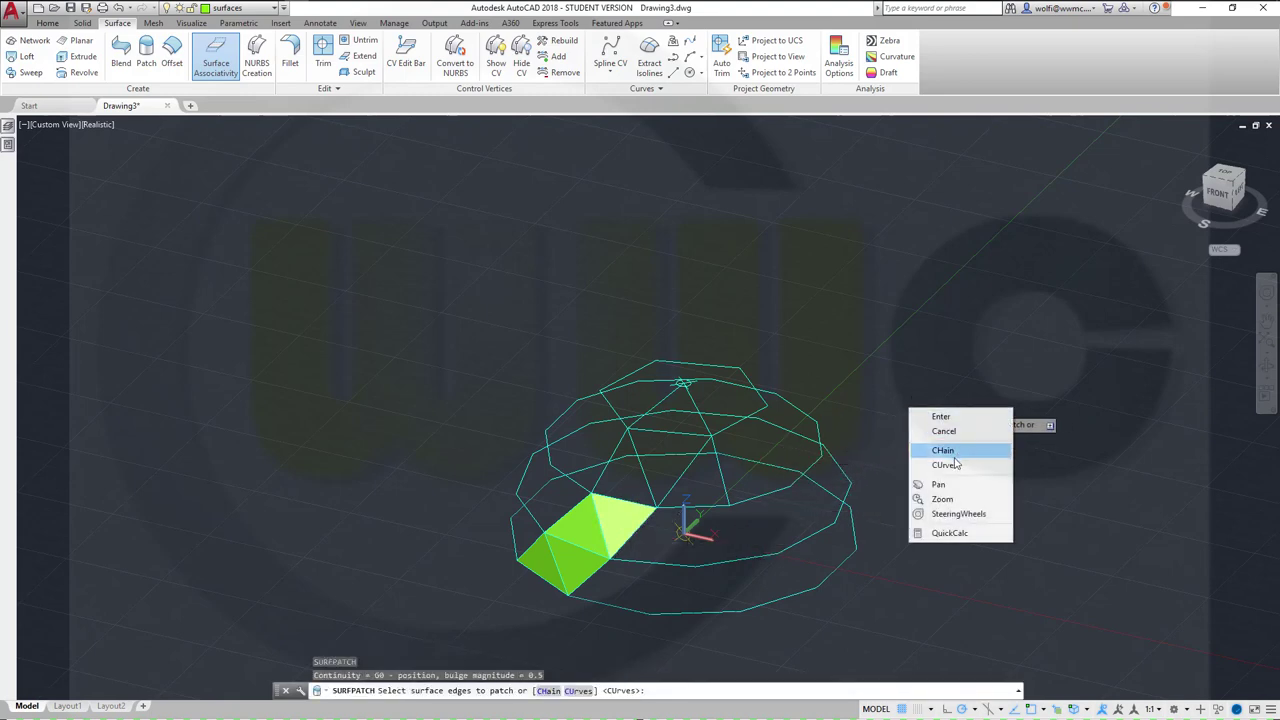
{"action": "left_click", "coordinate": [946, 465]}
{"action": "left_click", "coordinate": [644, 472]}
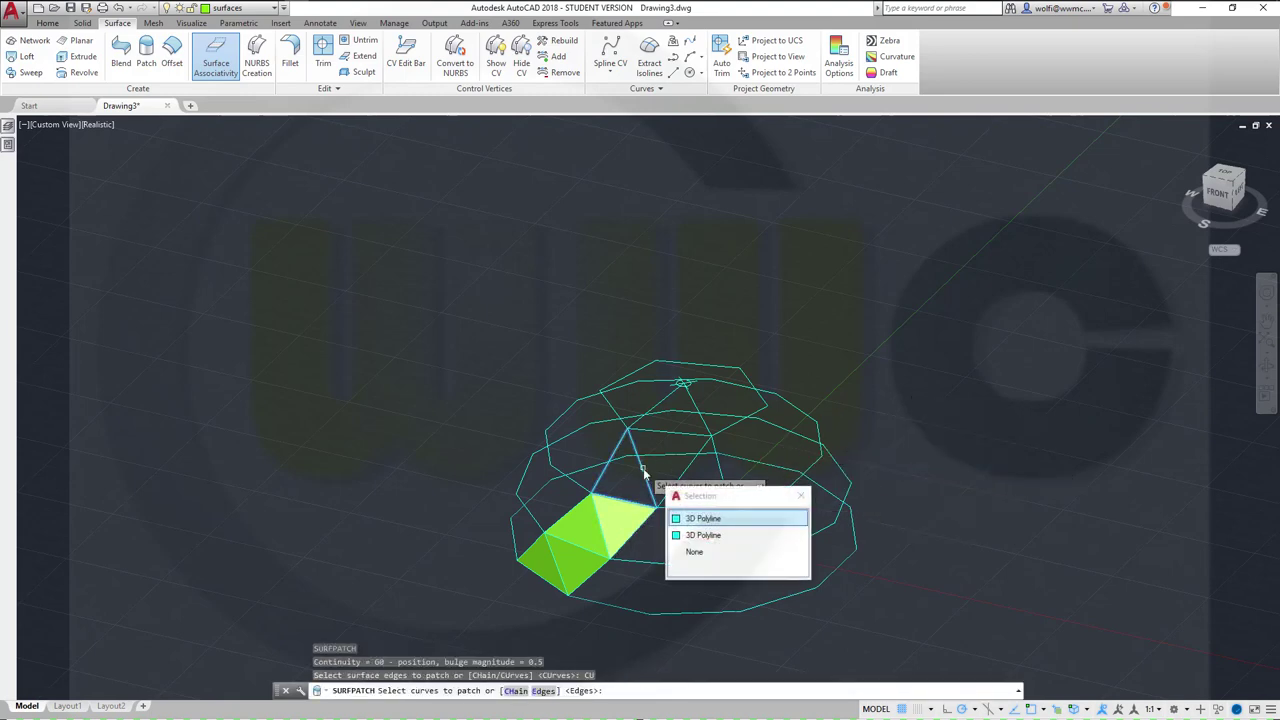
{"action": "left_click", "coordinate": [689, 519]}
{"action": "key", "text": "Return"}
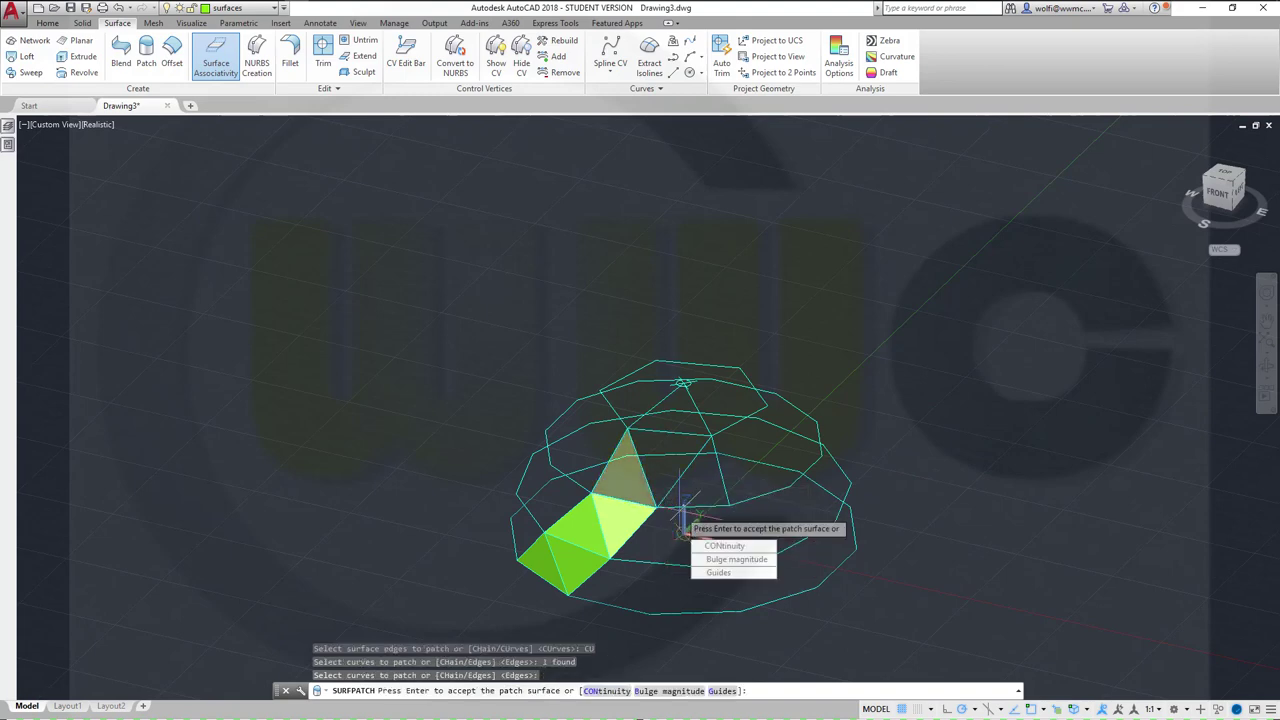
{"action": "key", "text": "Return"}
{"action": "key", "text": "Return"}
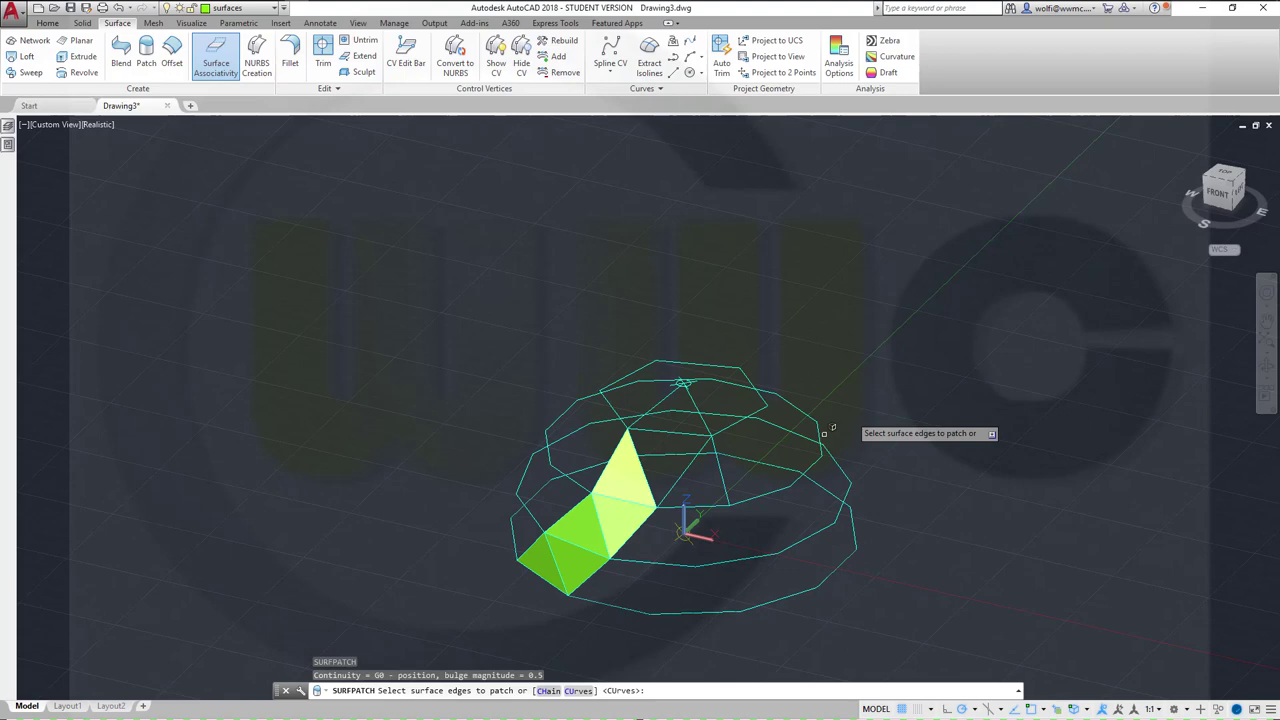
{"action": "right_click", "coordinate": [890, 398]}
{"action": "left_click", "coordinate": [938, 455]}
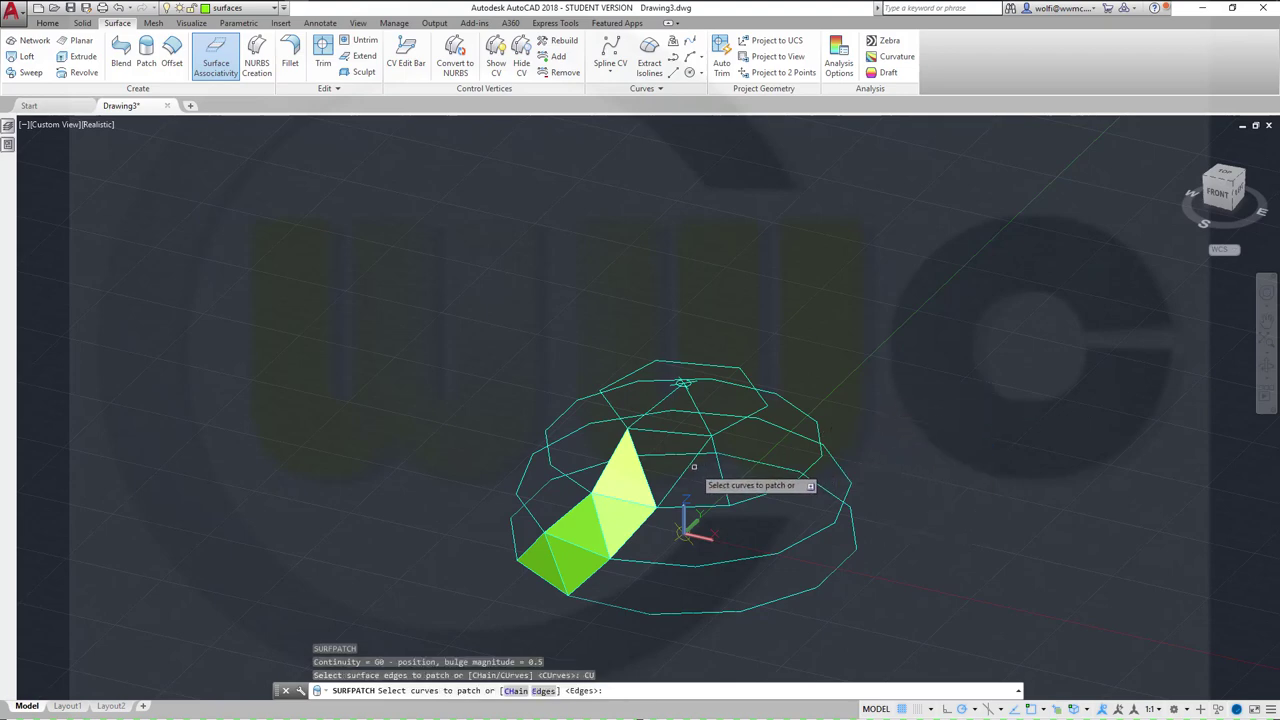
{"action": "left_click", "coordinate": [690, 462]}
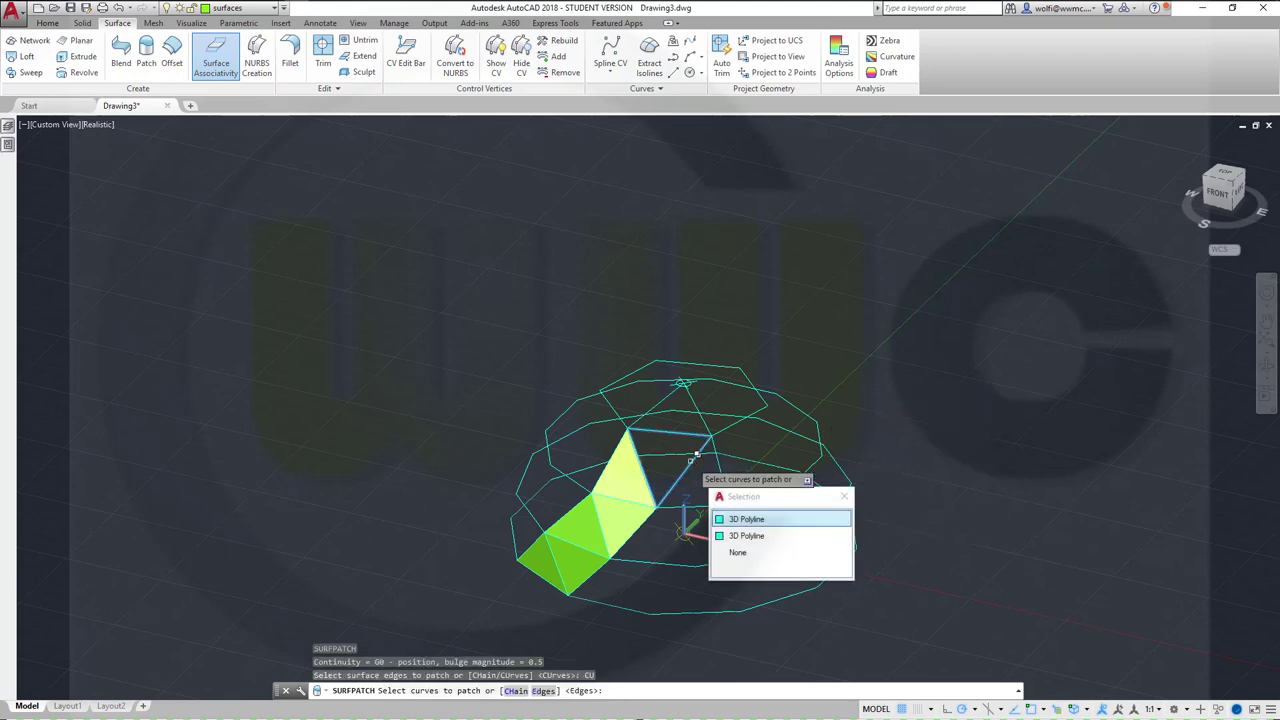
{"action": "left_click", "coordinate": [733, 521]}
{"action": "right_click", "coordinate": [913, 446]}
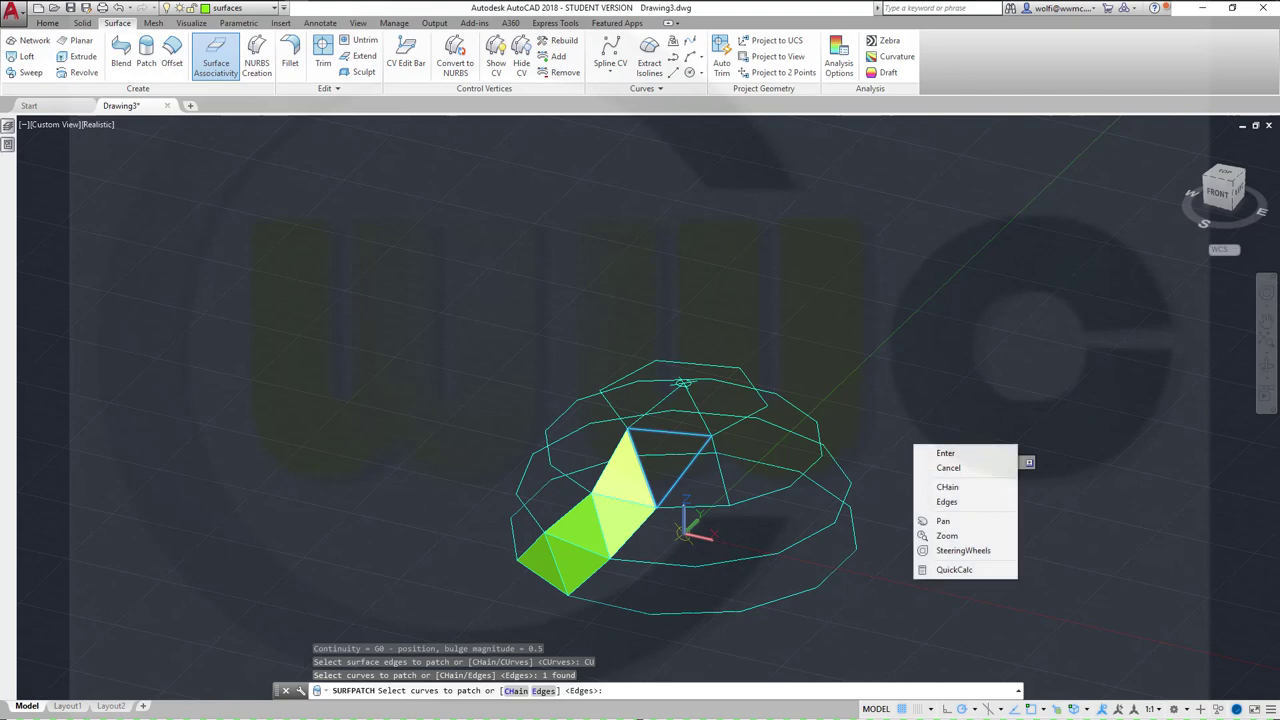
{"action": "left_click", "coordinate": [946, 454]}
{"action": "key", "text": "Return"}
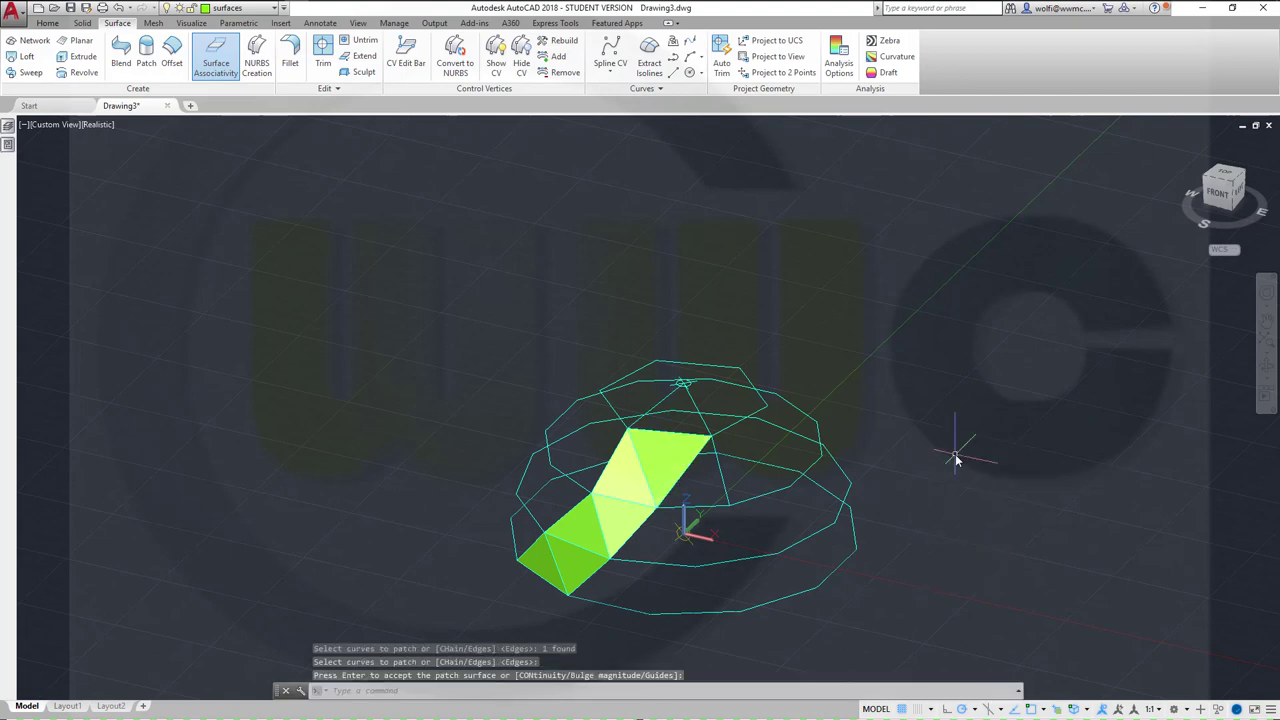
{"action": "key", "text": "Return"}
Patch the final two triangles of the strip, ending with the top triangle at the apex.
{"action": "right_click", "coordinate": [897, 412]}
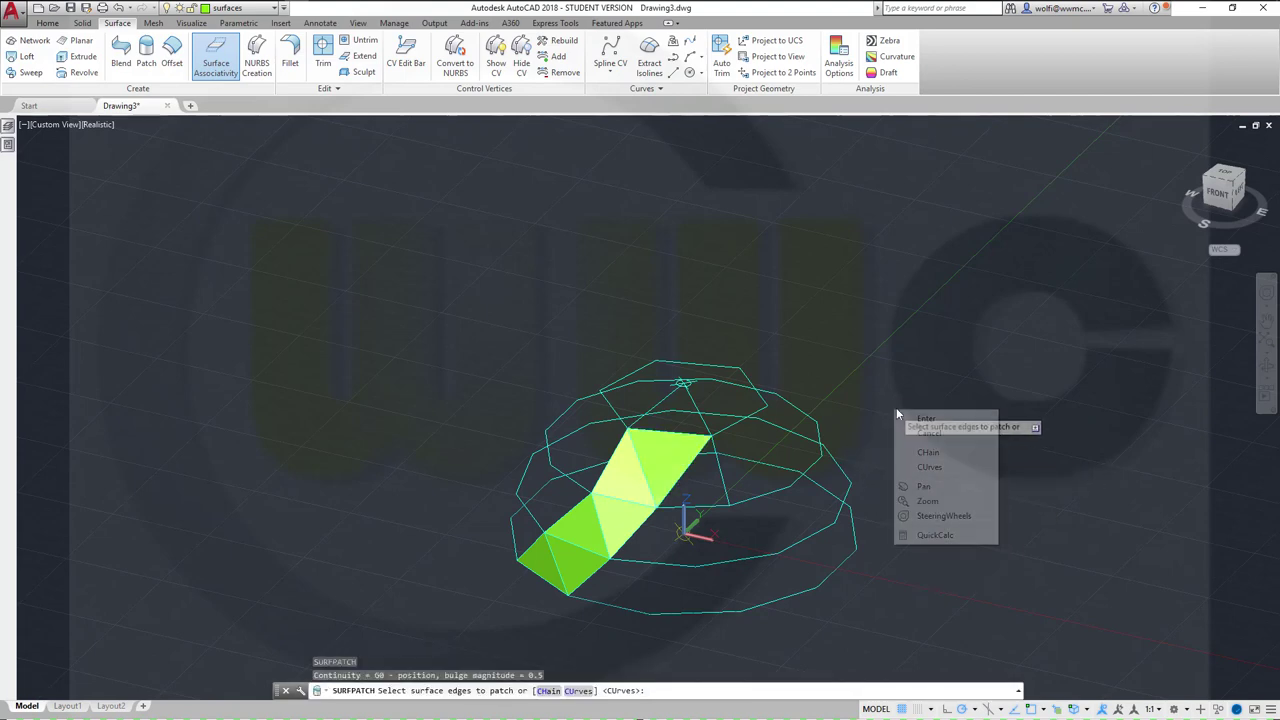
{"action": "left_click", "coordinate": [932, 468]}
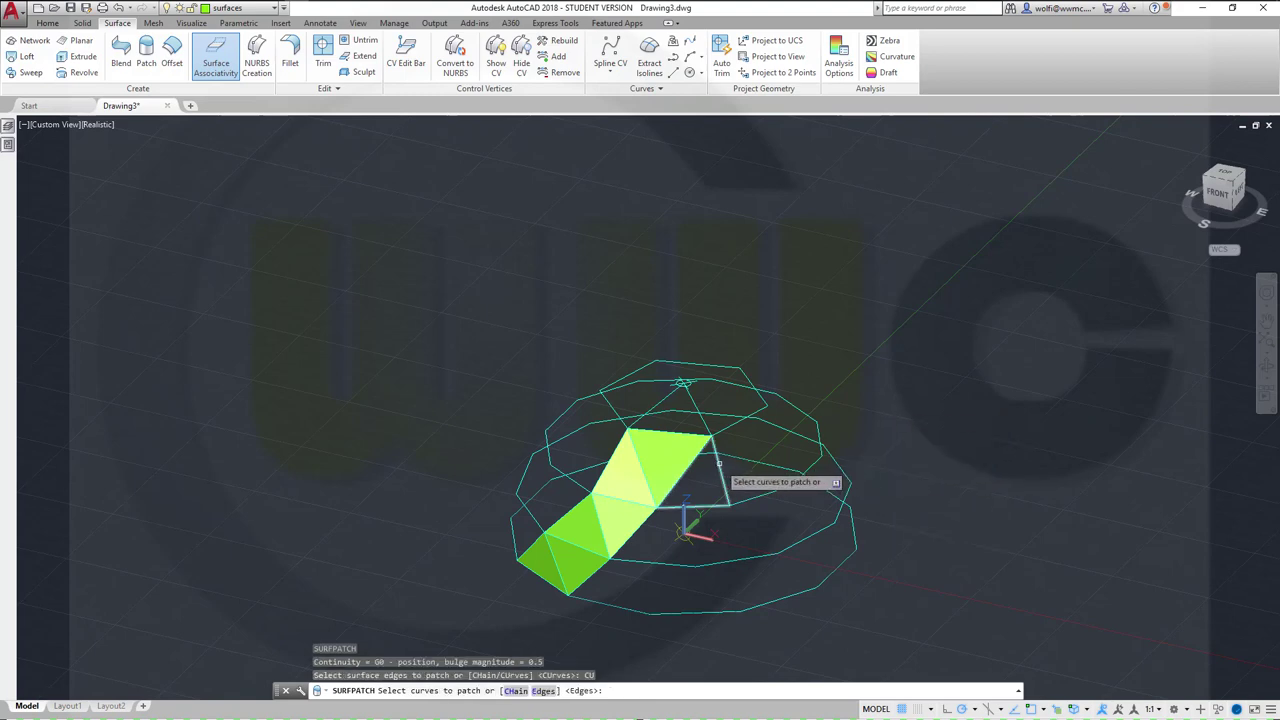
{"action": "left_click", "coordinate": [718, 463]}
{"action": "key", "text": "Return"}
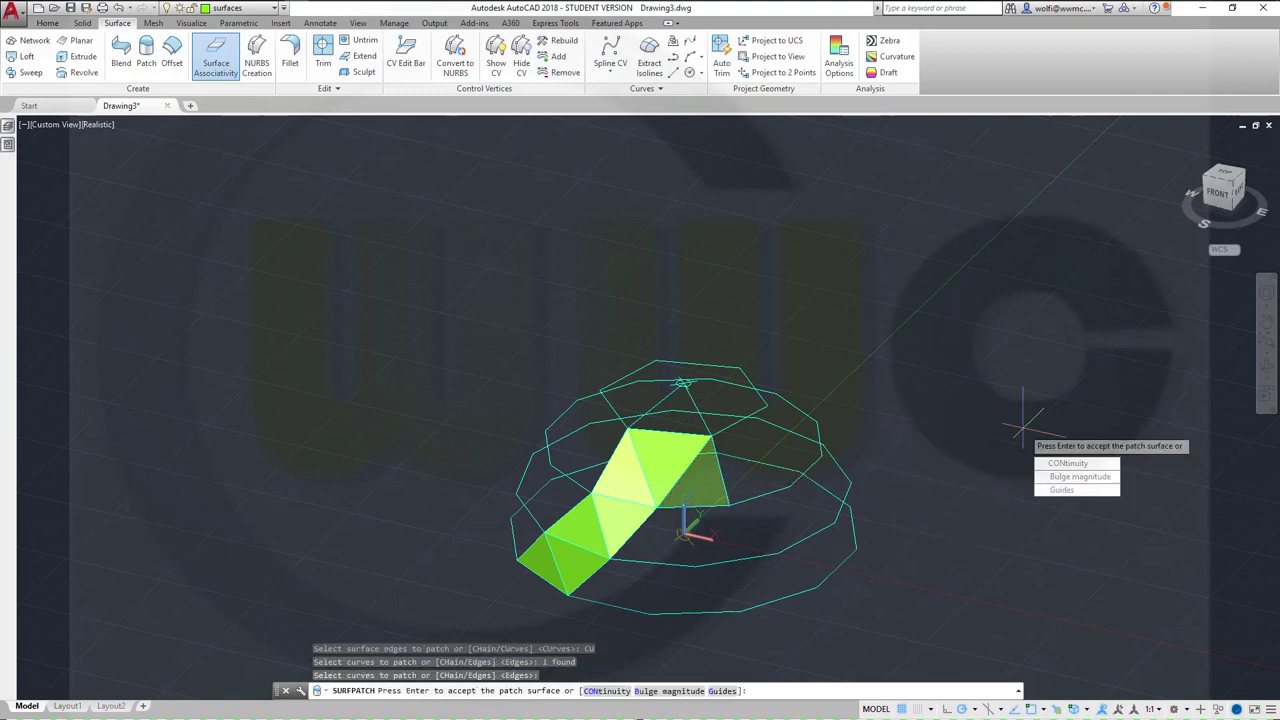
{"action": "key", "text": "Return"}
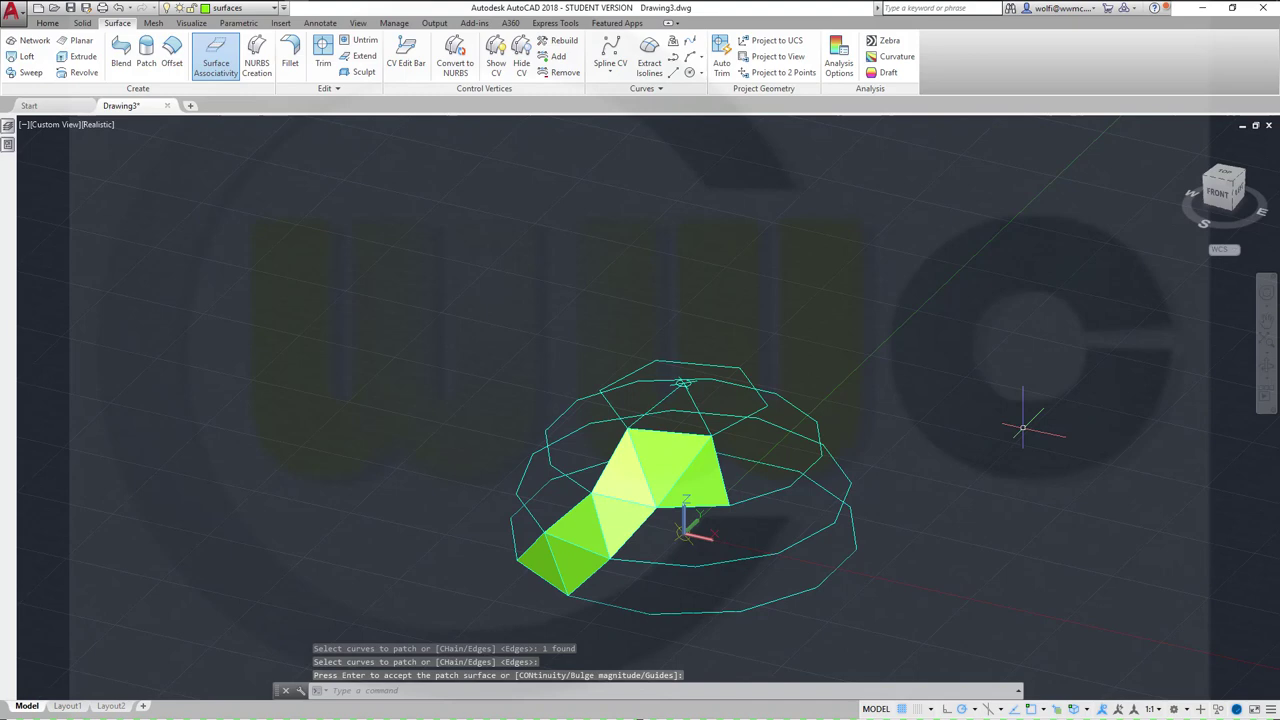
{"action": "key", "text": "Return"}
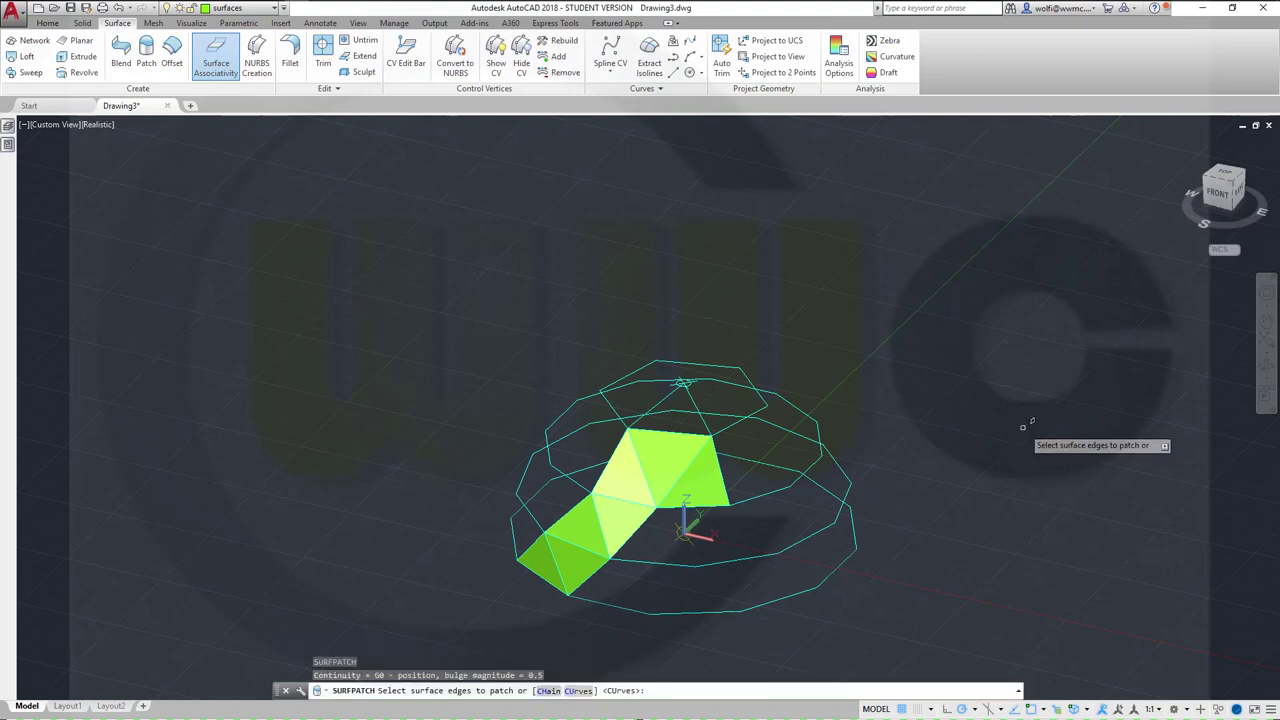
{"action": "right_click", "coordinate": [1023, 427]}
{"action": "left_click", "coordinate": [1045, 486]}
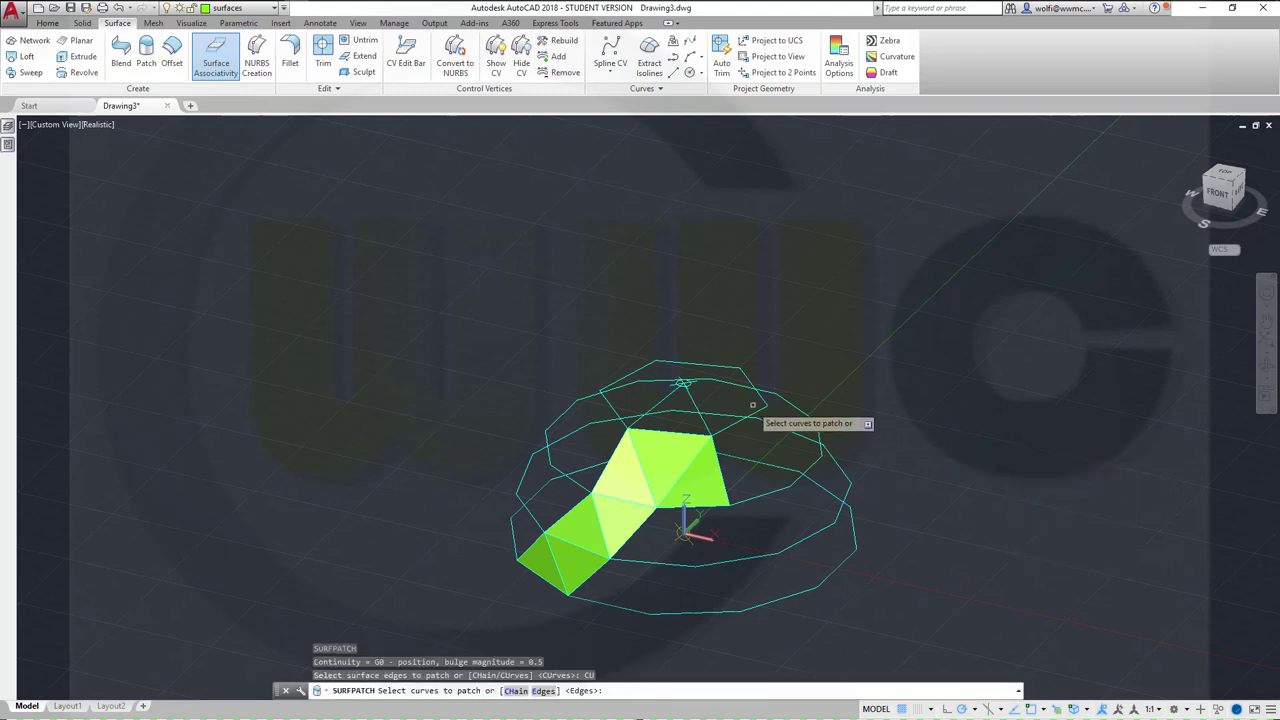
{"action": "left_click", "coordinate": [690, 405]}
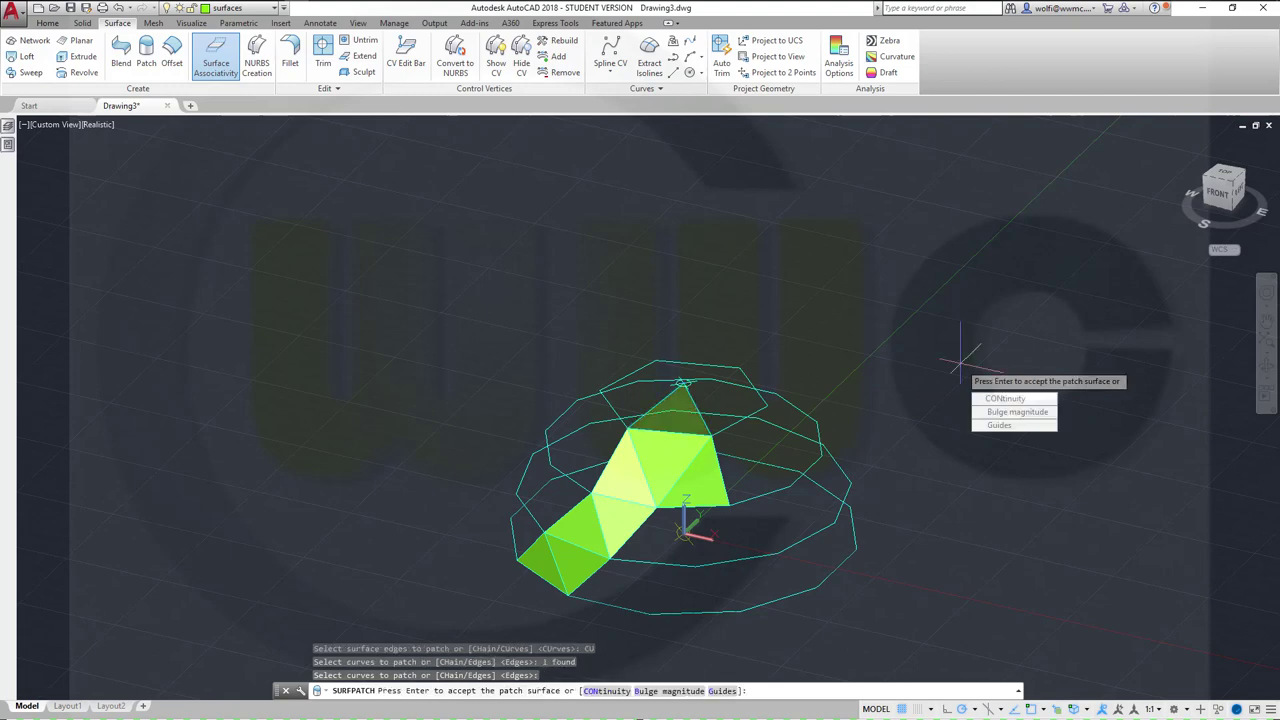
{"action": "key", "text": "Return"}
{"action": "mouse_move", "coordinate": [913, 429]}
{"action": "middle_mouse_down", "text": "shift"}
{"action": "mouse_move", "coordinate": [860, 371]}
{"action": "mouse_move", "coordinate": [814, 366]}
{"action": "mouse_move", "coordinate": [874, 466]}
{"action": "mouse_move", "coordinate": [874, 403]}
{"action": "mouse_move", "coordinate": [823, 391]}
{"action": "mouse_move", "coordinate": [831, 409]}
{"action": "middle_mouse_up", "text": "shift"}
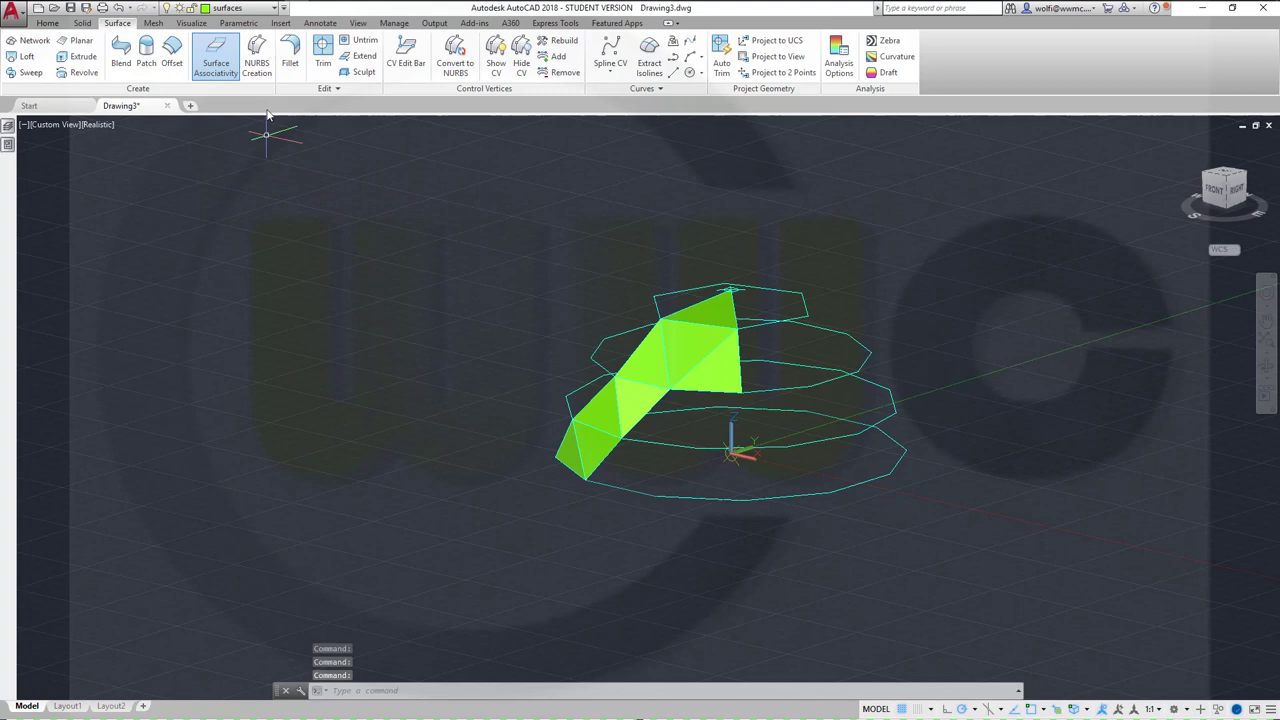
Turn off the sketches layer and make solid_plus the current layer.
{"action": "left_click", "coordinate": [273, 9]}
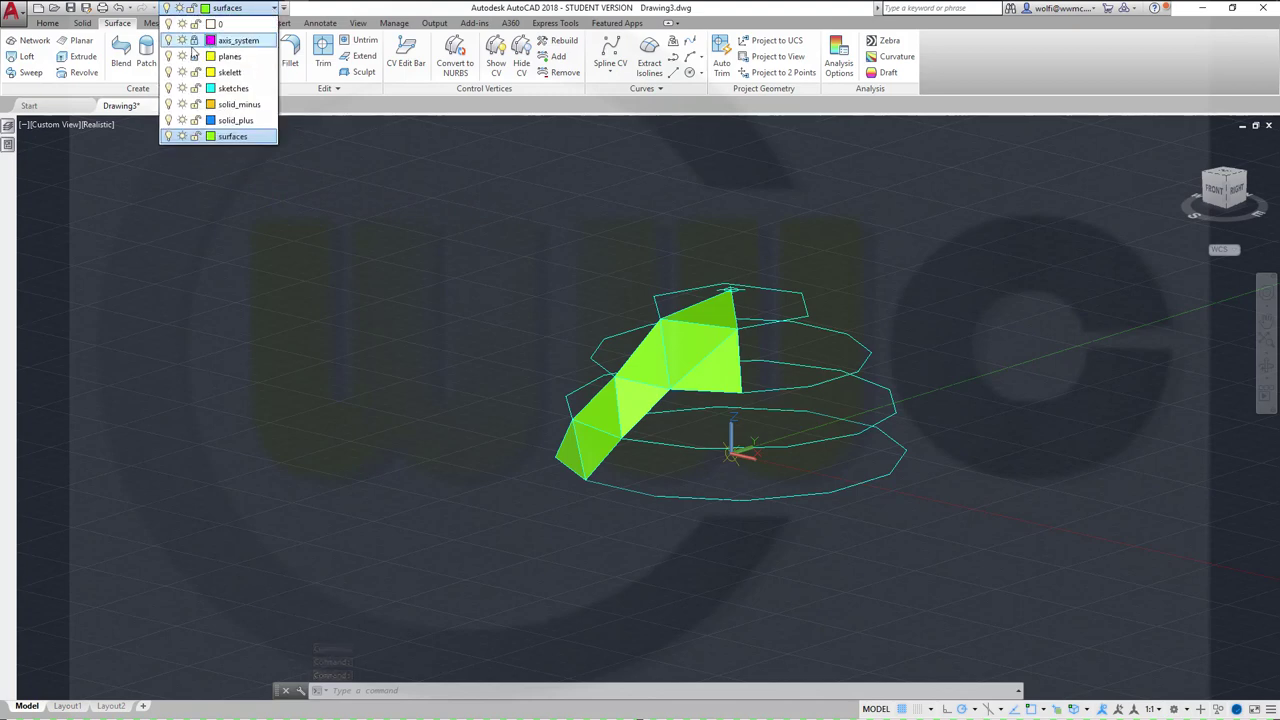
{"action": "left_click", "coordinate": [168, 88]}
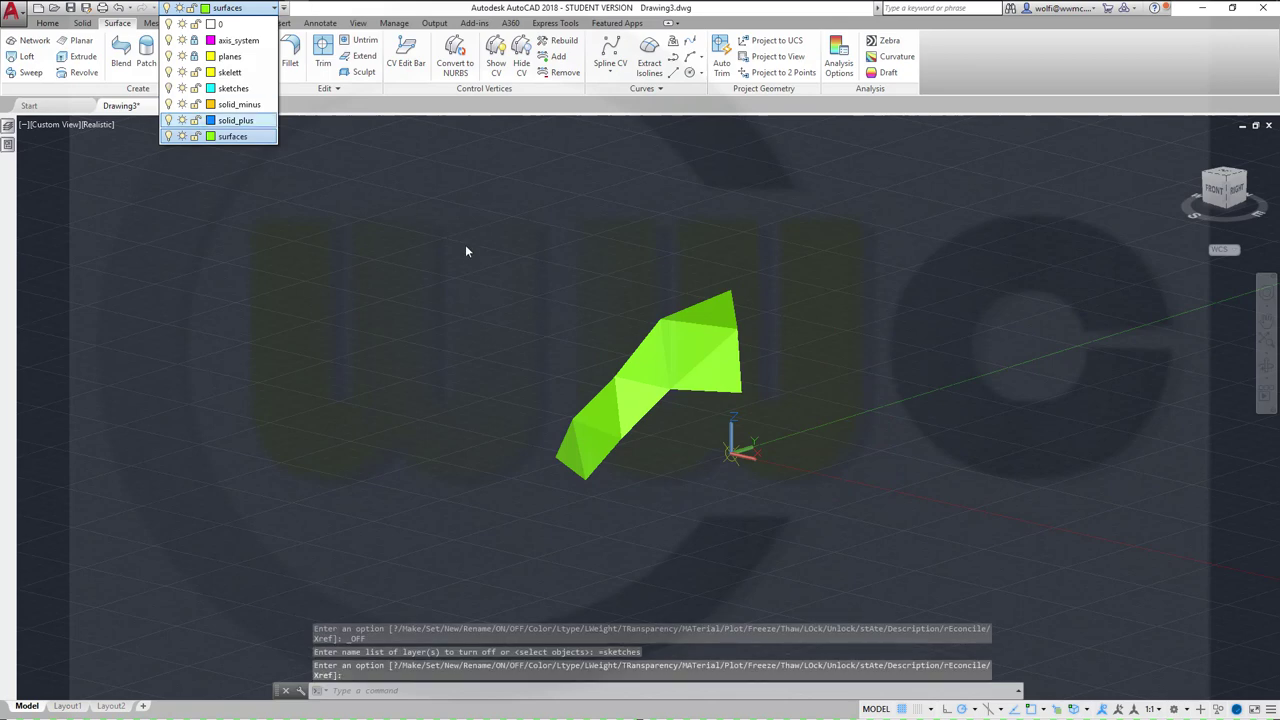
{"action": "left_click", "coordinate": [473, 305]}
{"action": "mouse_move", "coordinate": [482, 269]}
{"action": "middle_mouse_down", "text": "shift"}
{"action": "mouse_move", "coordinate": [536, 337]}
{"action": "mouse_move", "coordinate": [543, 380]}
{"action": "mouse_move", "coordinate": [537, 354]}
{"action": "mouse_move", "coordinate": [466, 346]}
{"action": "mouse_move", "coordinate": [405, 285]}
{"action": "middle_mouse_up", "text": "shift"}
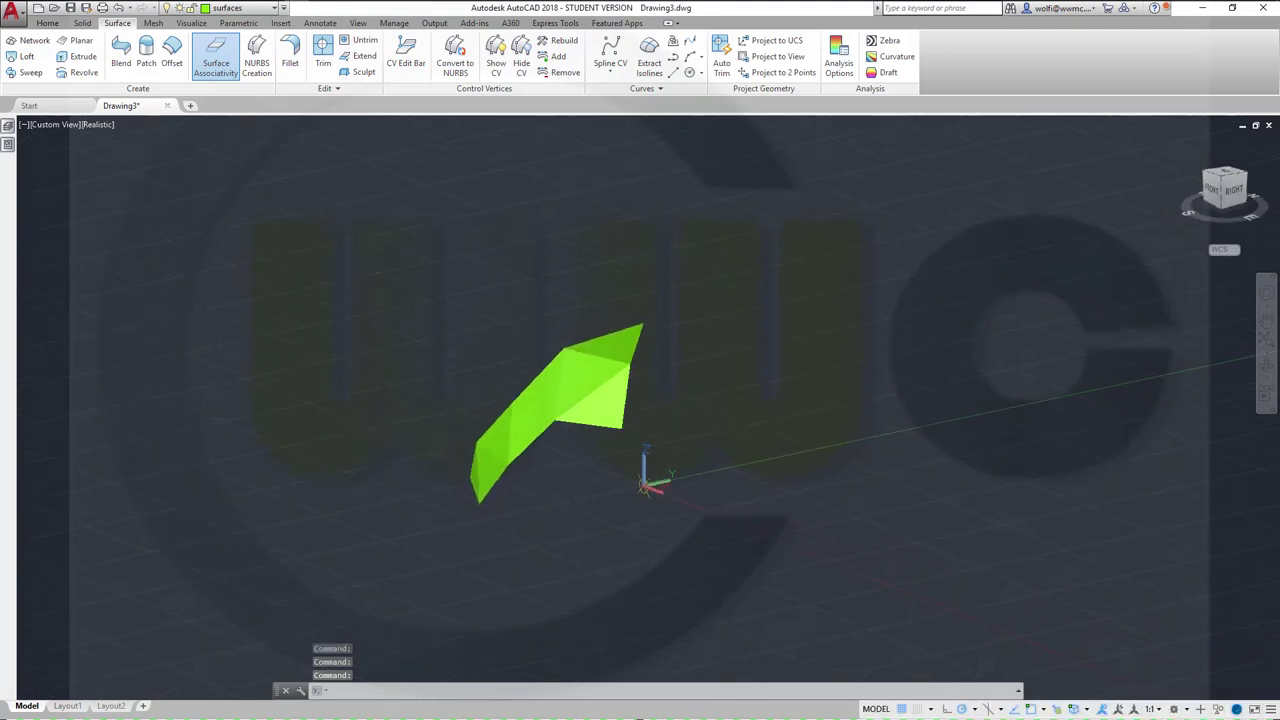
{"action": "left_click", "coordinate": [275, 9]}
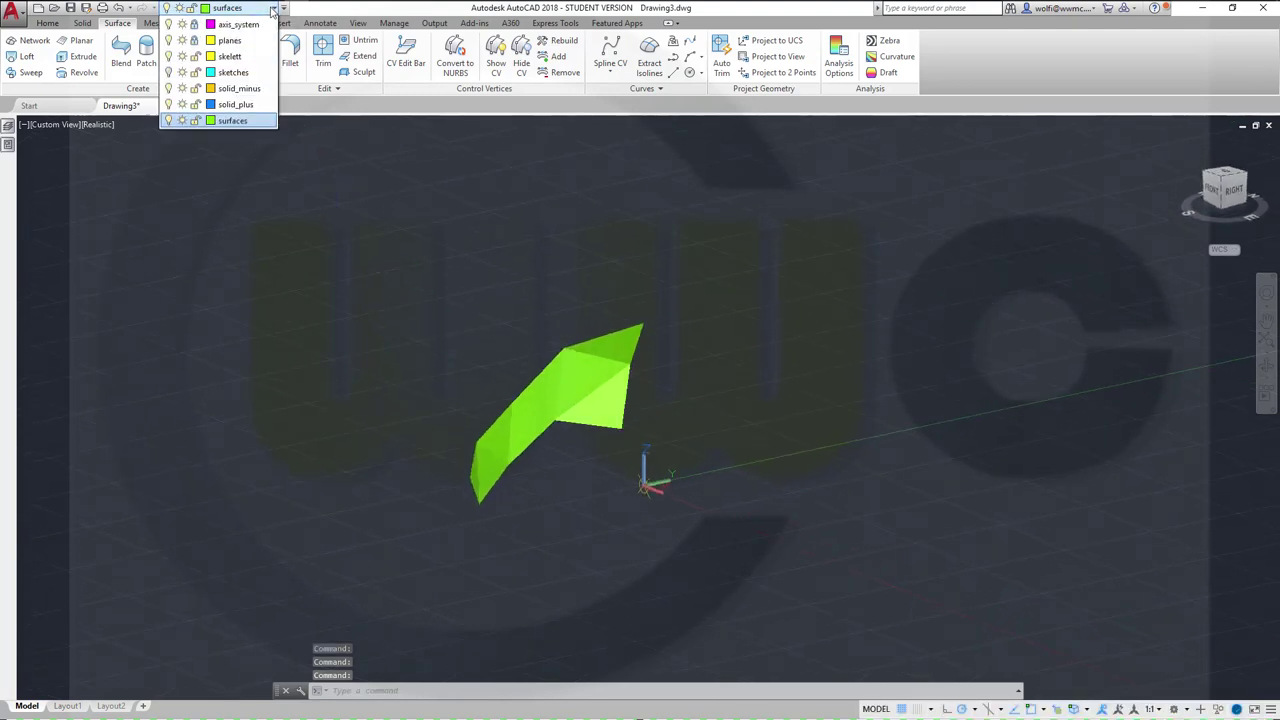
{"action": "left_click", "coordinate": [237, 120]}
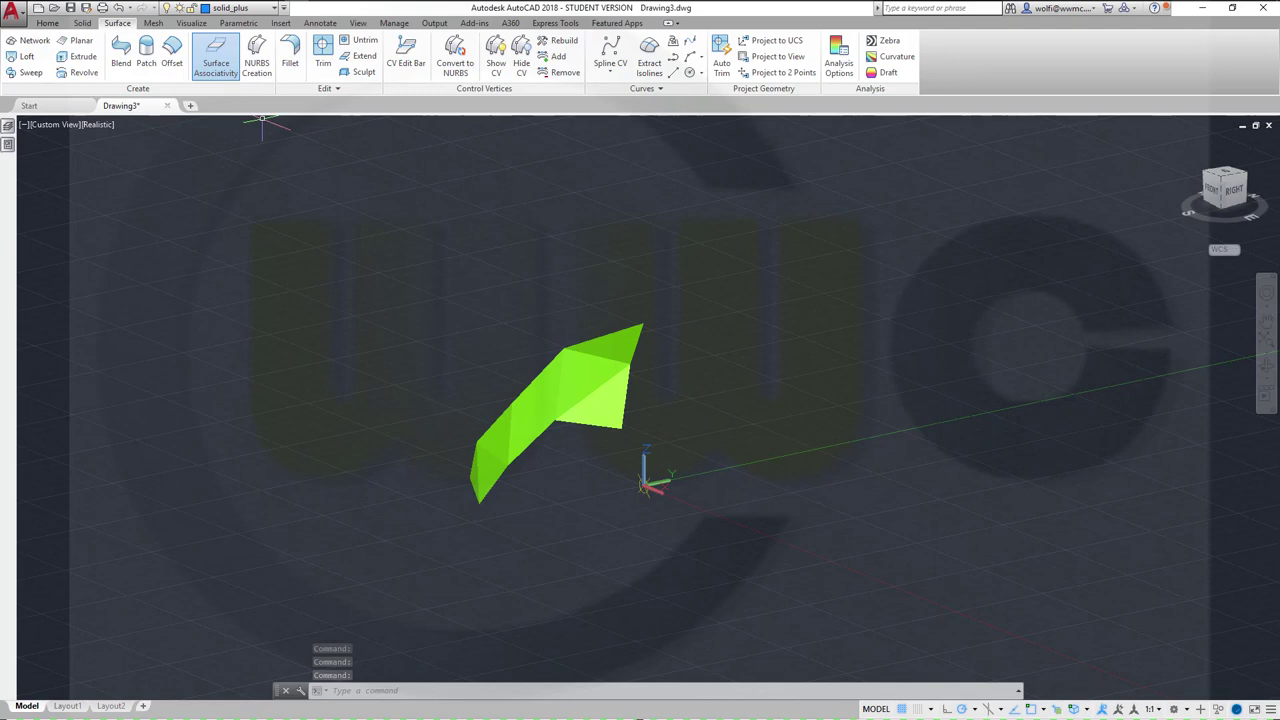
Thicken the top patch surface into a solid 25 units thick.
{"action": "left_click", "coordinate": [82, 23]}
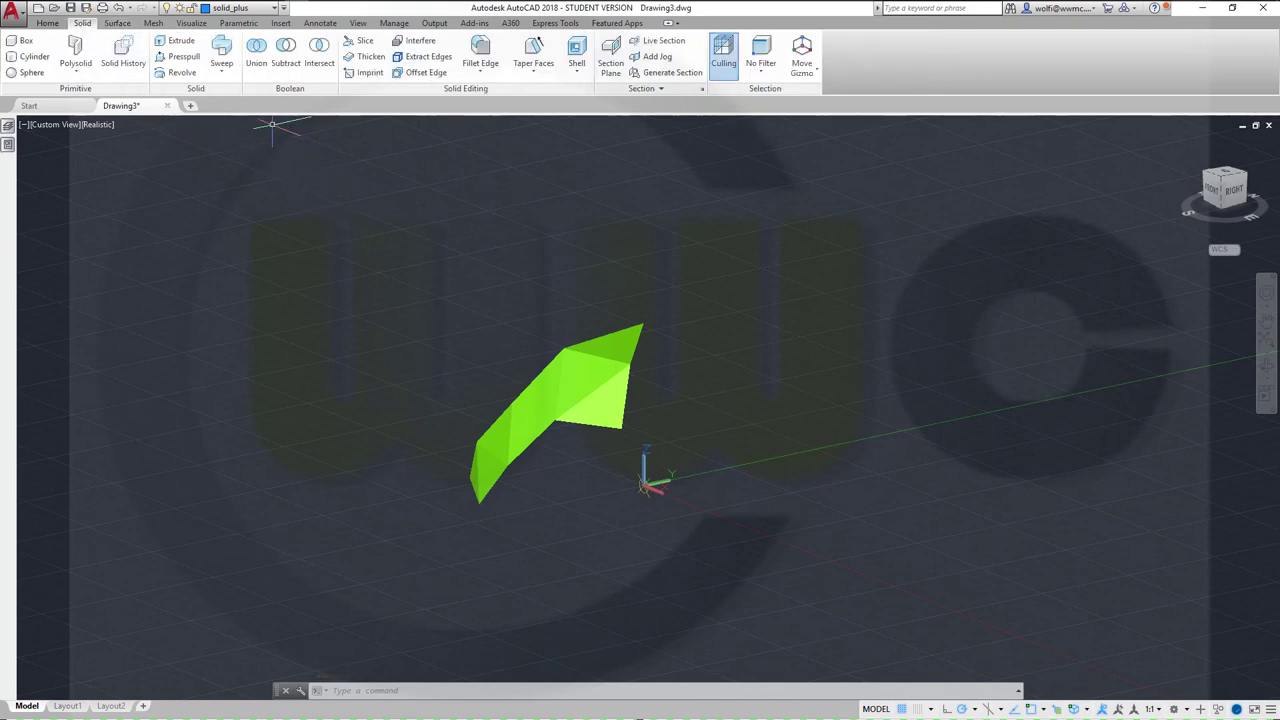
{"action": "left_click", "coordinate": [366, 56]}
{"action": "mouse_move", "coordinate": [728, 309]}
{"action": "middle_mouse_down", "text": "shift"}
{"action": "mouse_move", "coordinate": [671, 371]}
{"action": "mouse_move", "coordinate": [660, 408]}
{"action": "middle_mouse_up", "text": "shift"}
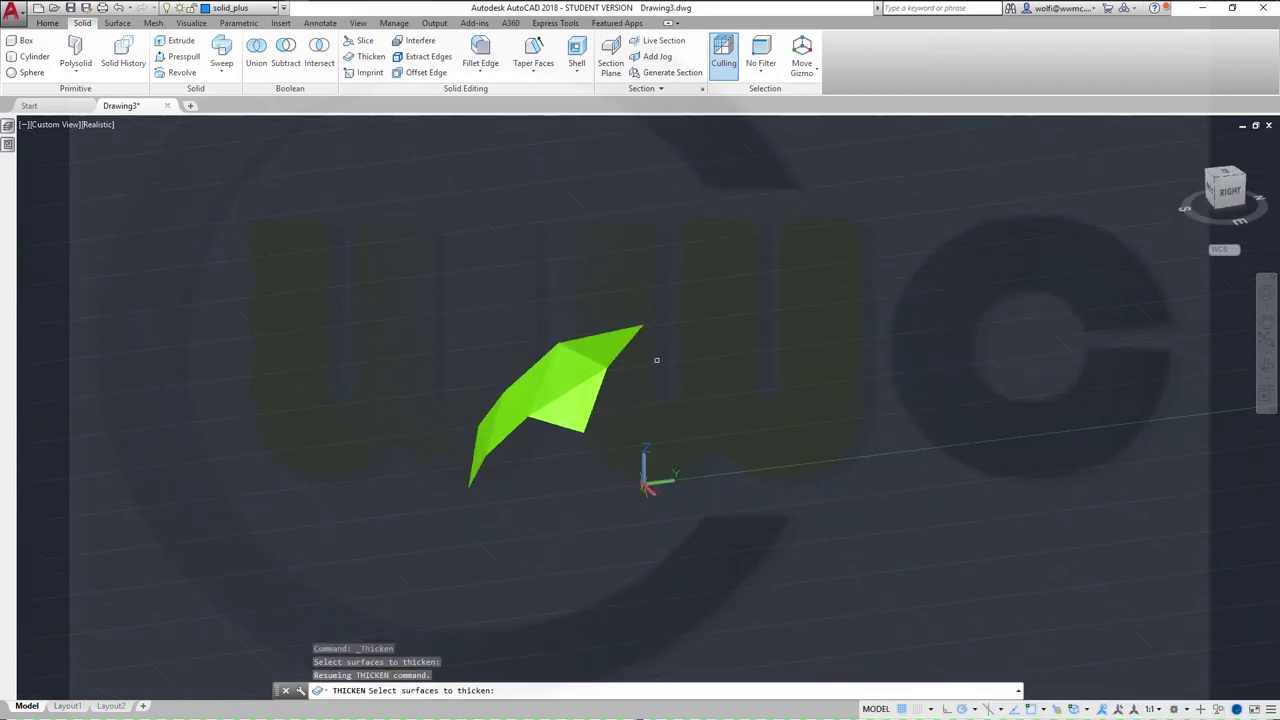
{"action": "left_click", "coordinate": [620, 348]}
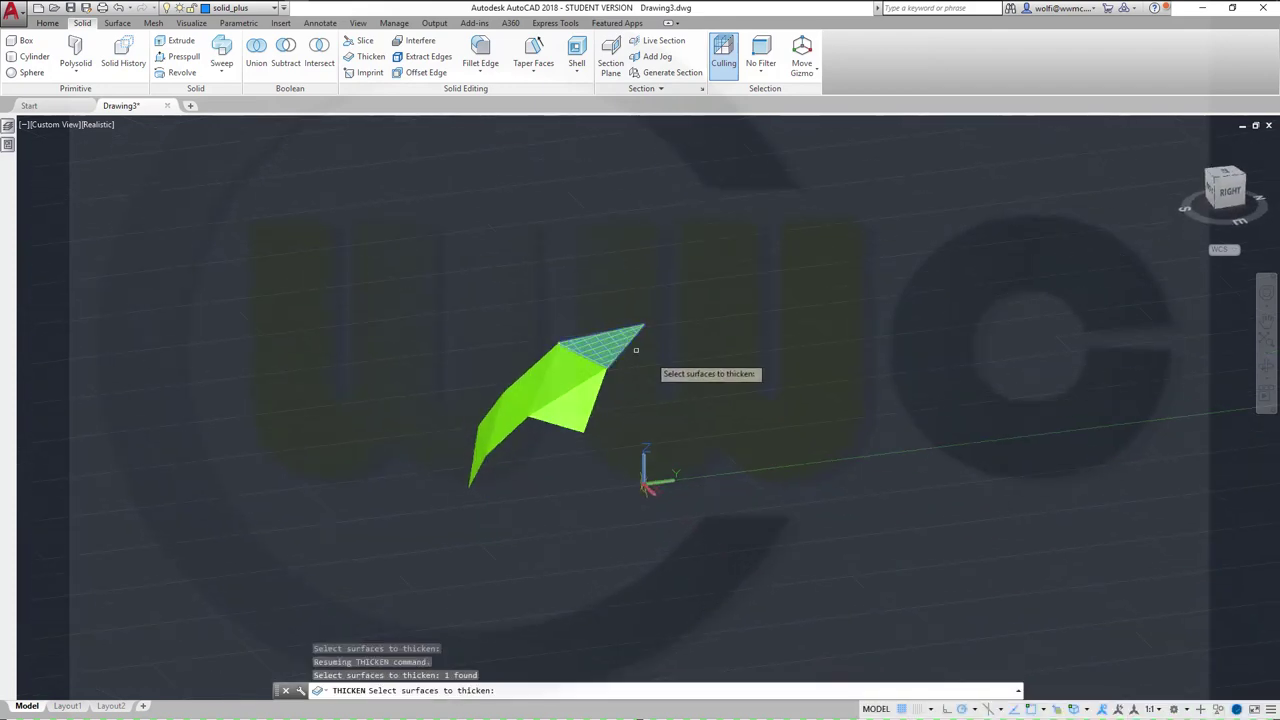
{"action": "scroll", "coordinate": [686, 355], "scroll_direction": "up", "scroll_amount": 1}
{"action": "scroll", "coordinate": [686, 355], "scroll_direction": "up", "scroll_amount": 1}
{"action": "scroll", "coordinate": [620, 358], "scroll_direction": "up", "scroll_amount": 1}
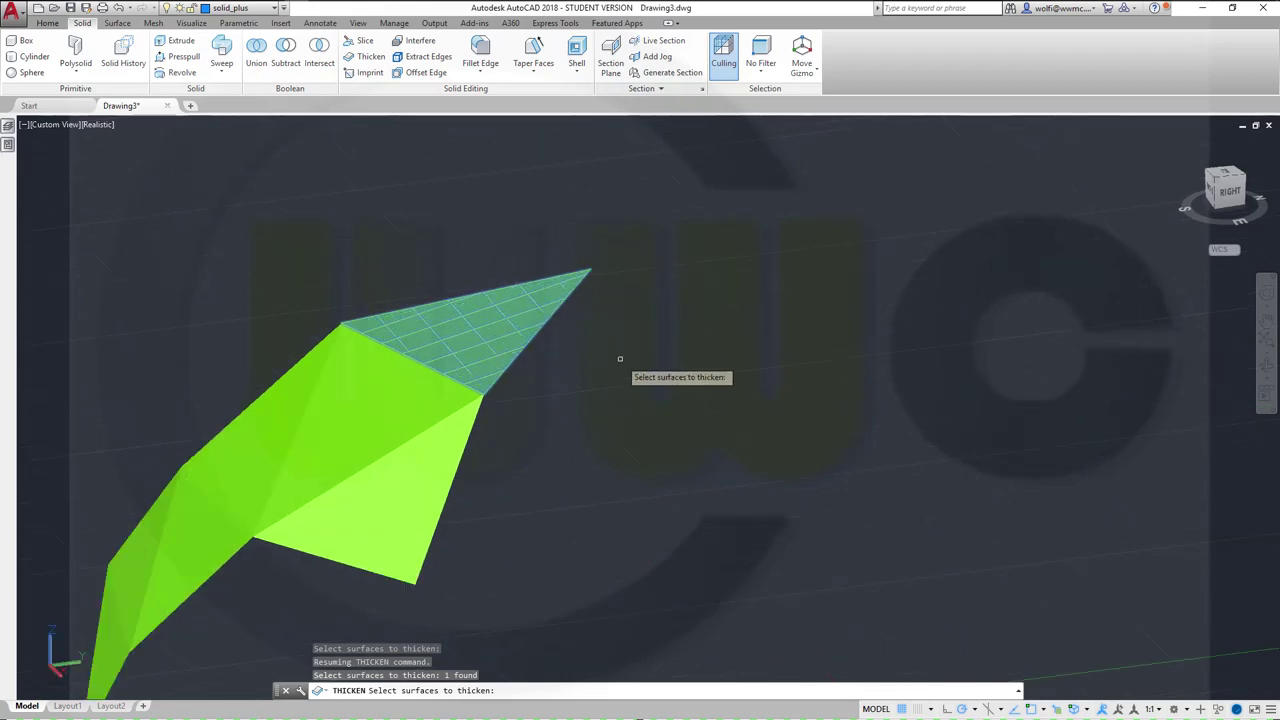
{"action": "key", "text": "Return"}
{"action": "type", "text": "25"}
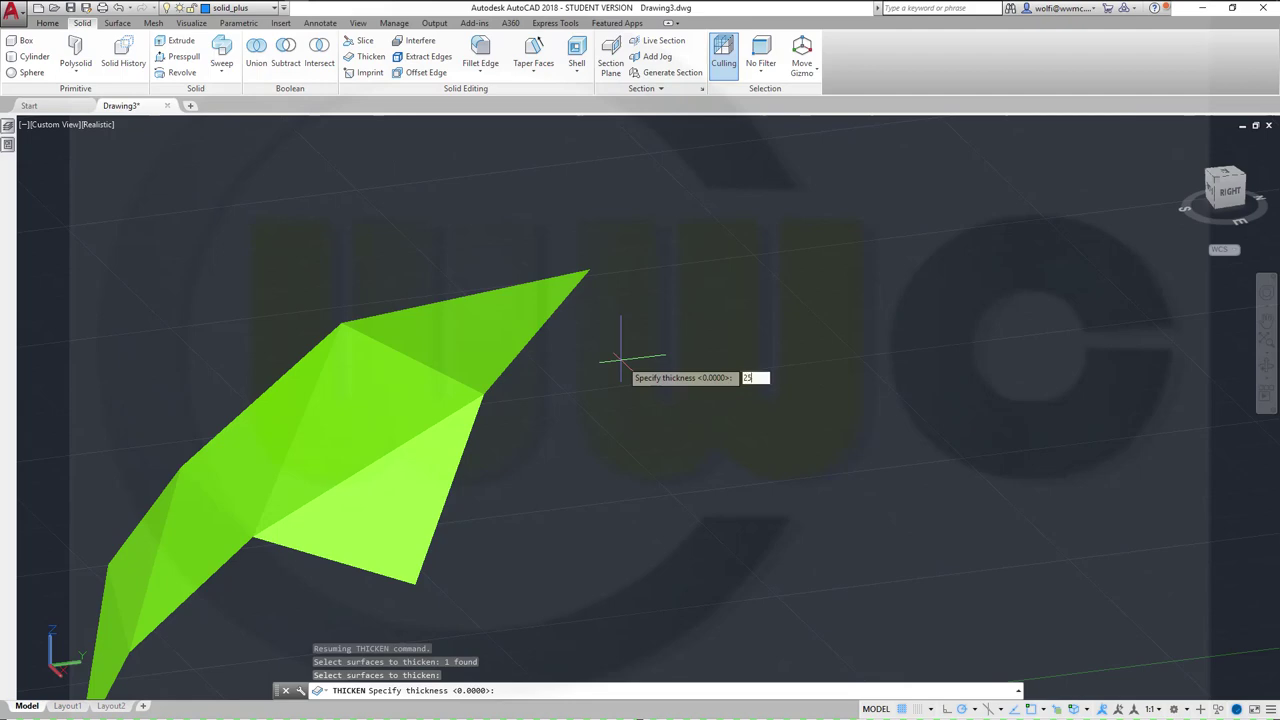
{"action": "key", "text": "Return"}
Move the thickened triangle solid onto the solid_plus layer.
{"action": "mouse_move", "coordinate": [620, 443]}
{"action": "middle_mouse_down", "text": "shift"}
{"action": "mouse_move", "coordinate": [537, 414]}
{"action": "mouse_move", "coordinate": [543, 383]}
{"action": "middle_mouse_up", "text": "shift"}
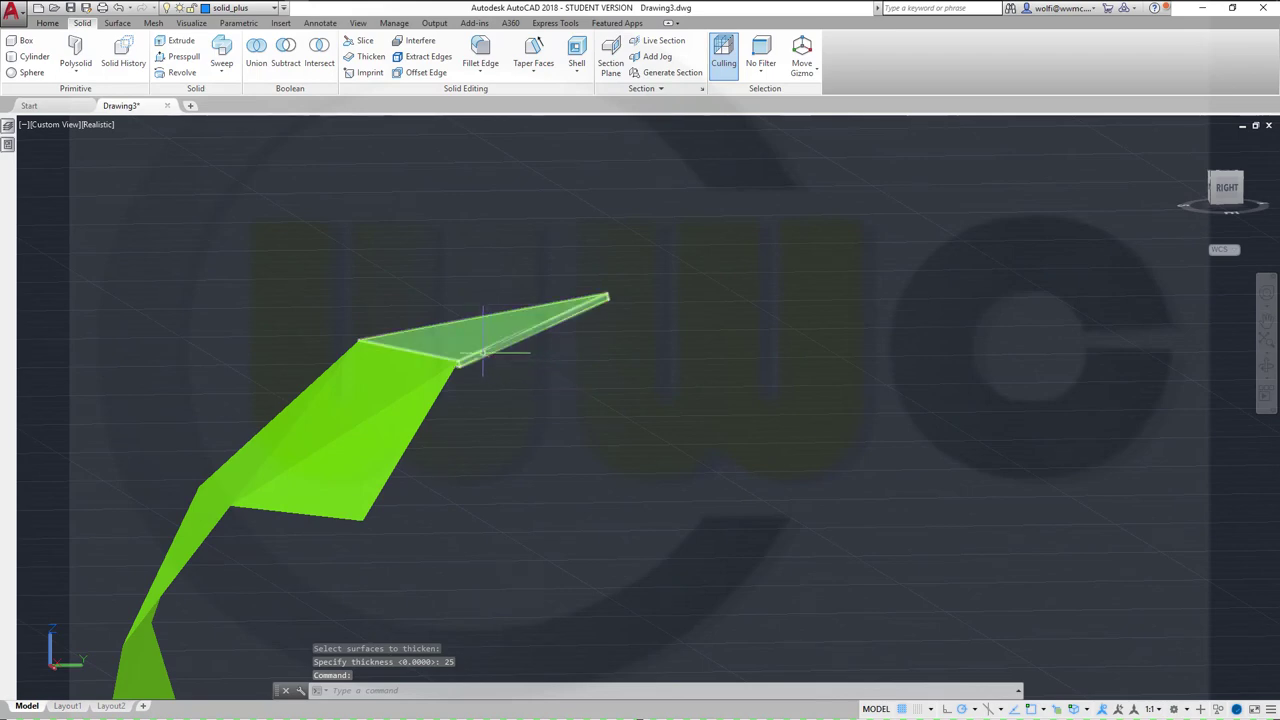
{"action": "left_click", "coordinate": [492, 354]}
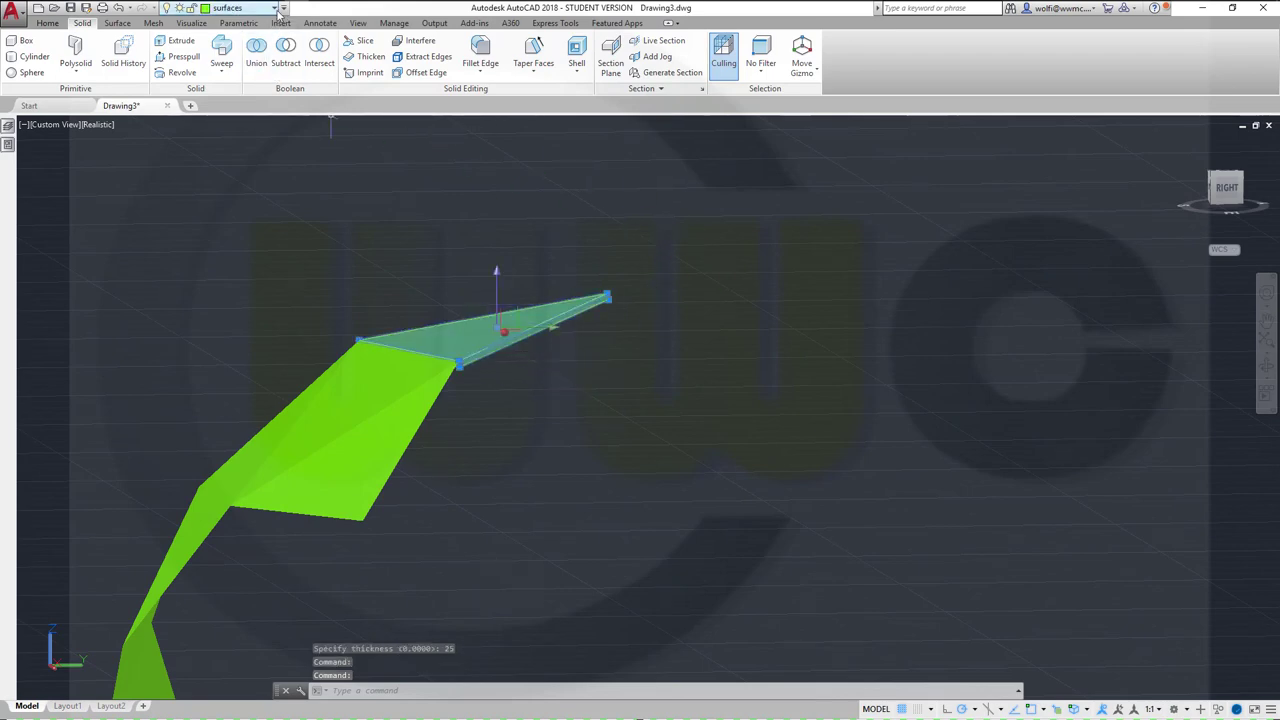
{"action": "left_click", "coordinate": [276, 10]}
{"action": "left_click", "coordinate": [249, 123]}
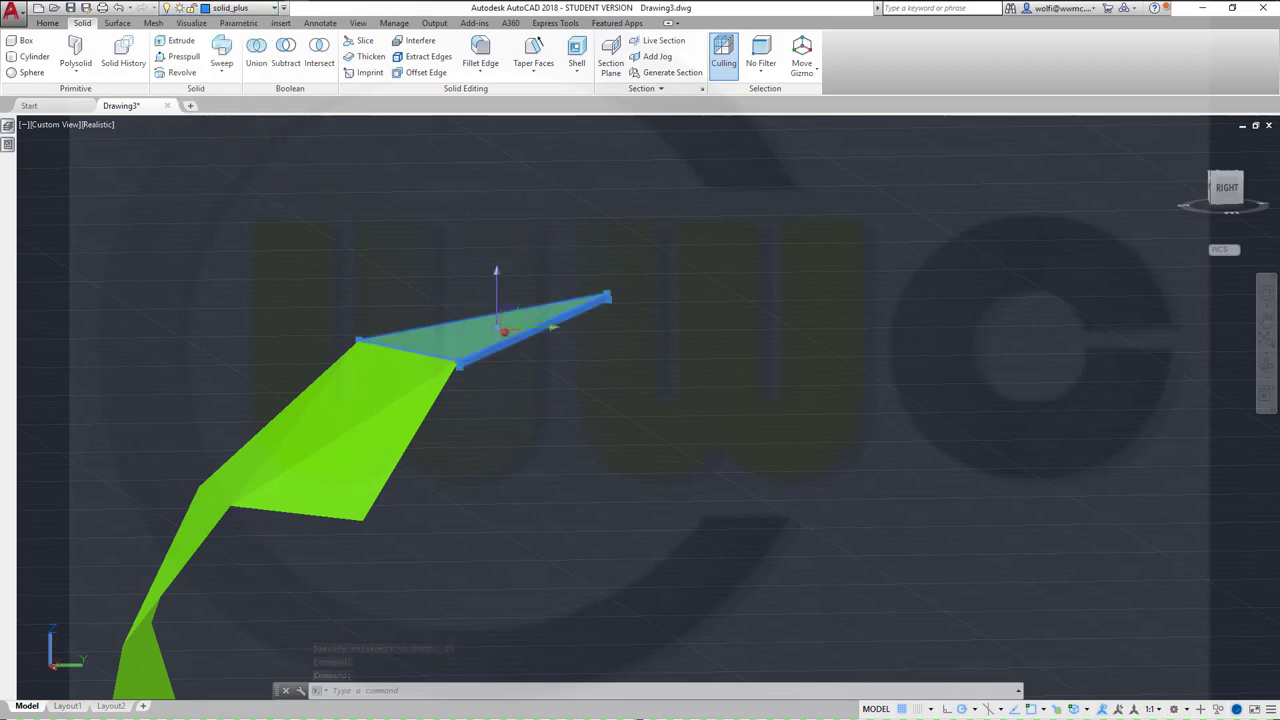
{"action": "key", "text": "Escape"}
{"action": "middle_click_drag", "start_coordinate": [514, 421], "coordinate": [486, 434], "text": "shift"}
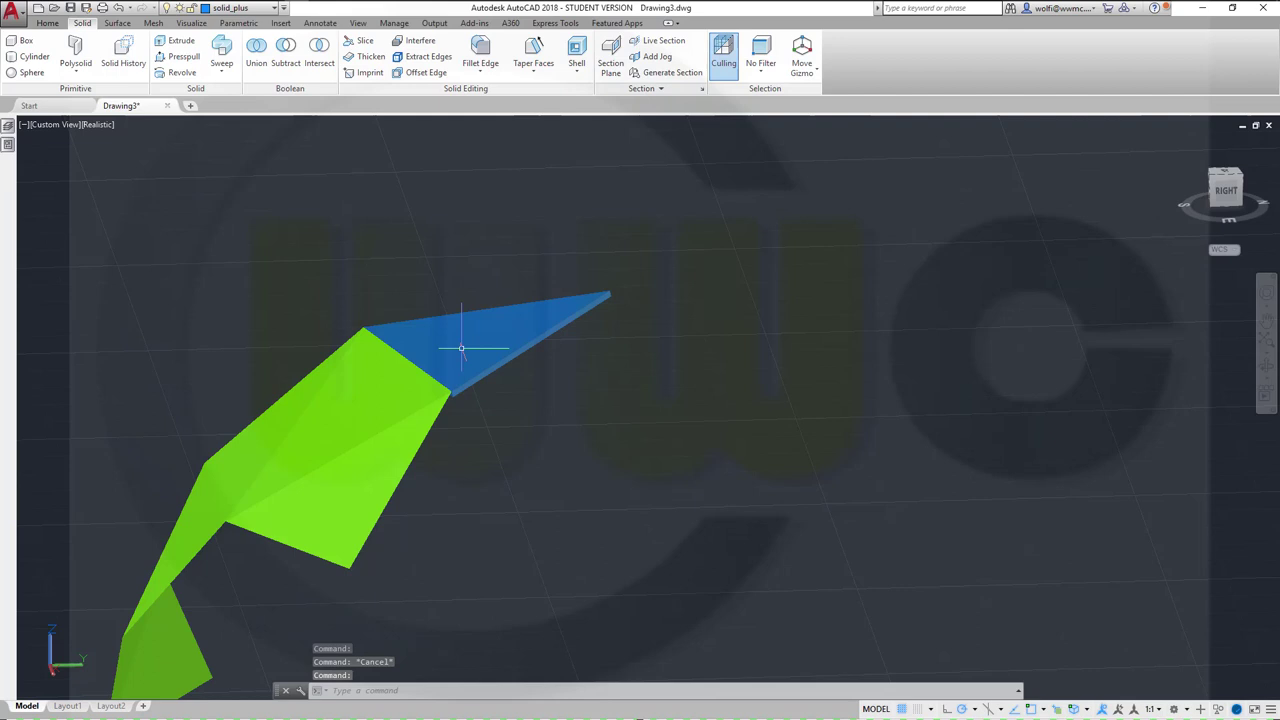
Thicken the next green triangular surface by 25 into a solid.
{"action": "left_click", "coordinate": [366, 56]}
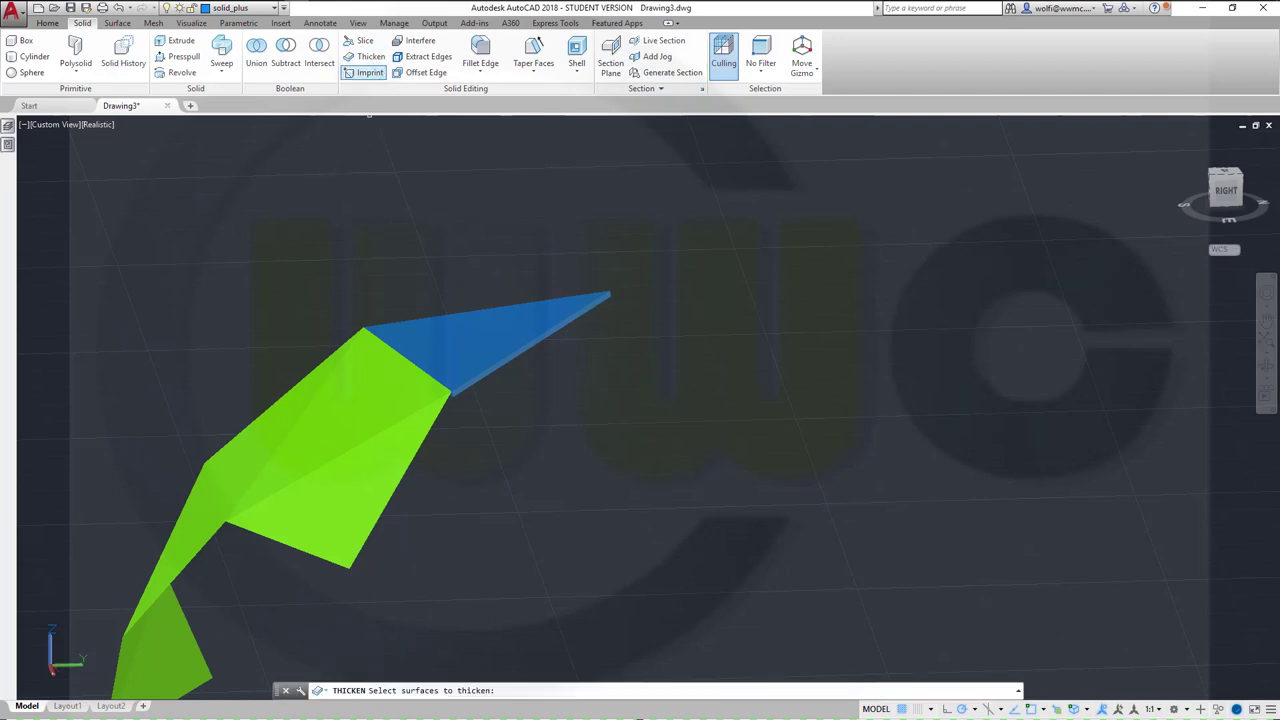
{"action": "left_click", "coordinate": [349, 393]}
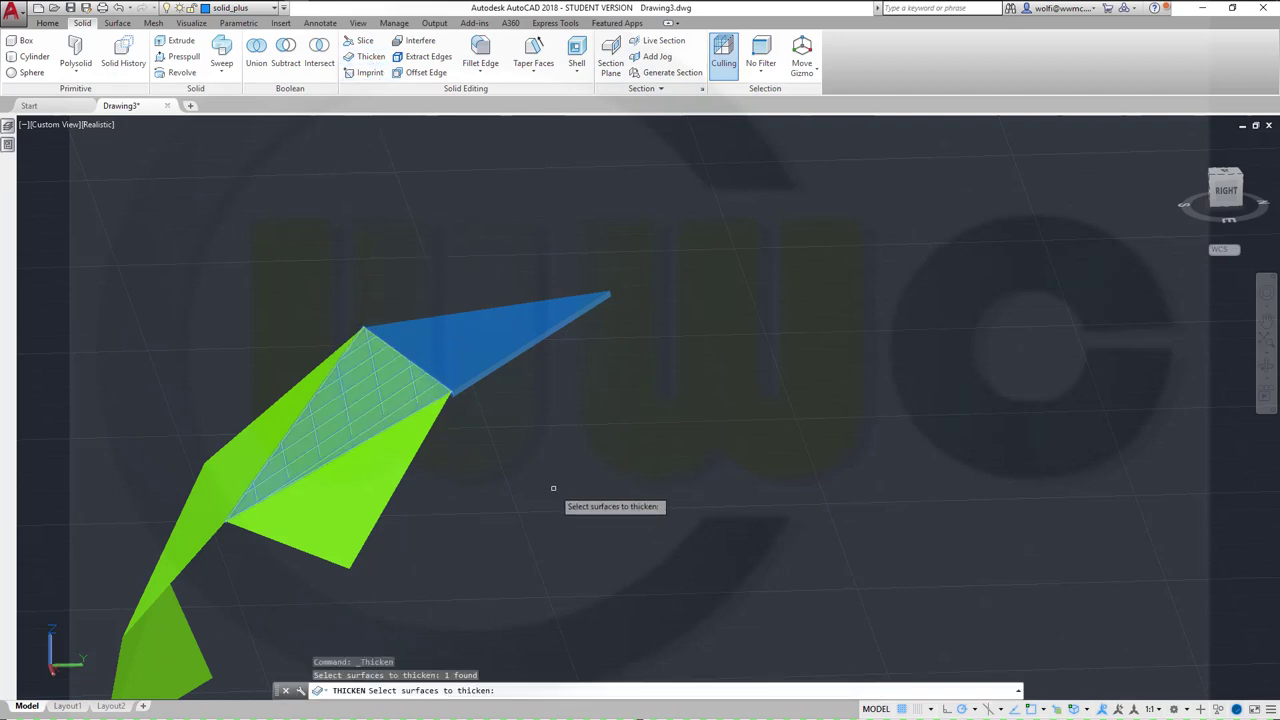
{"action": "key", "text": "Return"}
{"action": "key", "text": "Return"}
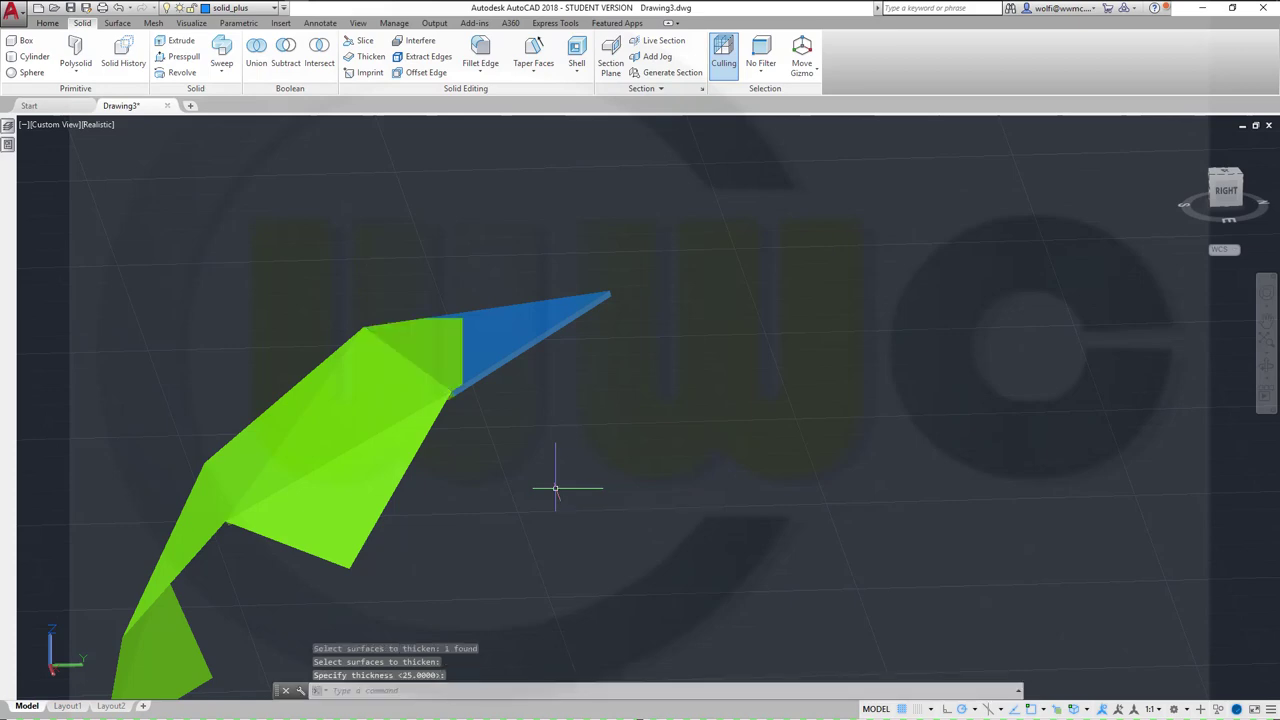
Put the new triangle solid on the solid_plus layer.
{"action": "mouse_move", "coordinate": [571, 476]}
{"action": "middle_mouse_down", "text": "shift"}
{"action": "mouse_move", "coordinate": [518, 398]}
{"action": "mouse_move", "coordinate": [506, 351]}
{"action": "mouse_move", "coordinate": [518, 382]}
{"action": "middle_mouse_up", "text": "shift"}
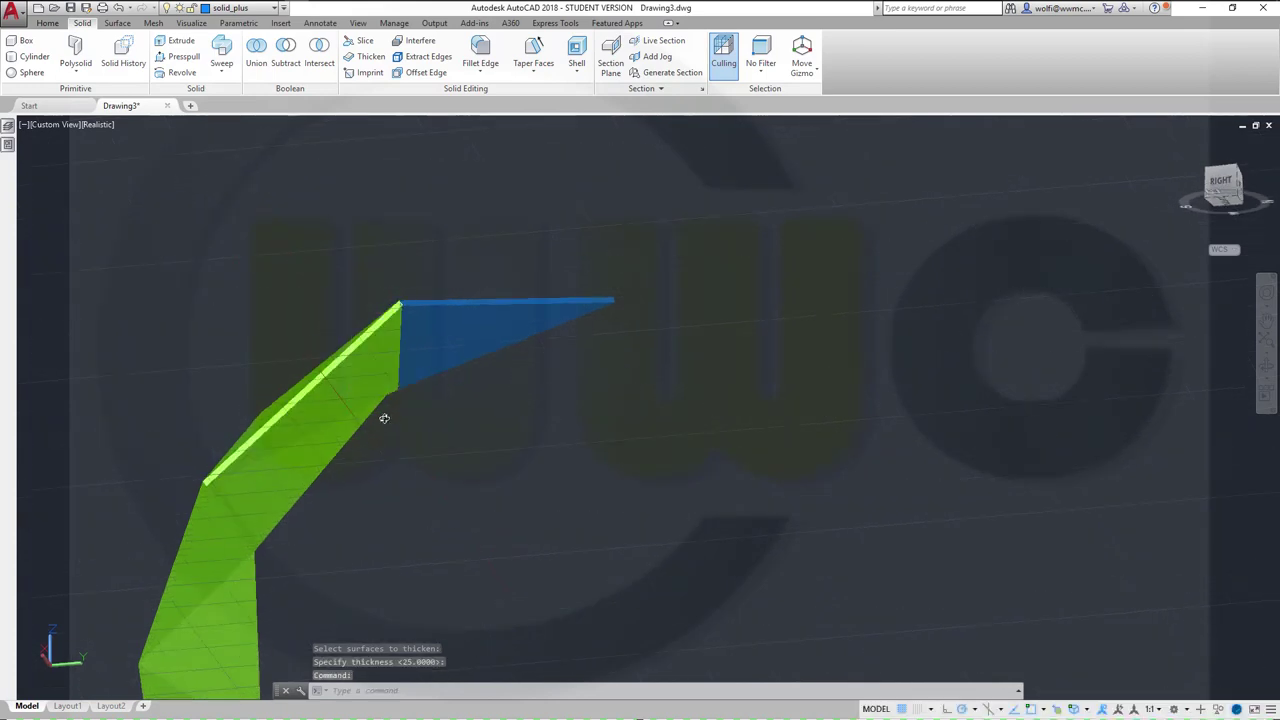
{"action": "mouse_move", "coordinate": [386, 420]}
{"action": "middle_mouse_down", "text": "shift"}
{"action": "mouse_move", "coordinate": [388, 491]}
{"action": "mouse_move", "coordinate": [371, 443]}
{"action": "mouse_move", "coordinate": [330, 395]}
{"action": "mouse_move", "coordinate": [349, 437]}
{"action": "mouse_move", "coordinate": [358, 387]}
{"action": "middle_mouse_up", "text": "shift"}
{"action": "left_click", "coordinate": [352, 390]}
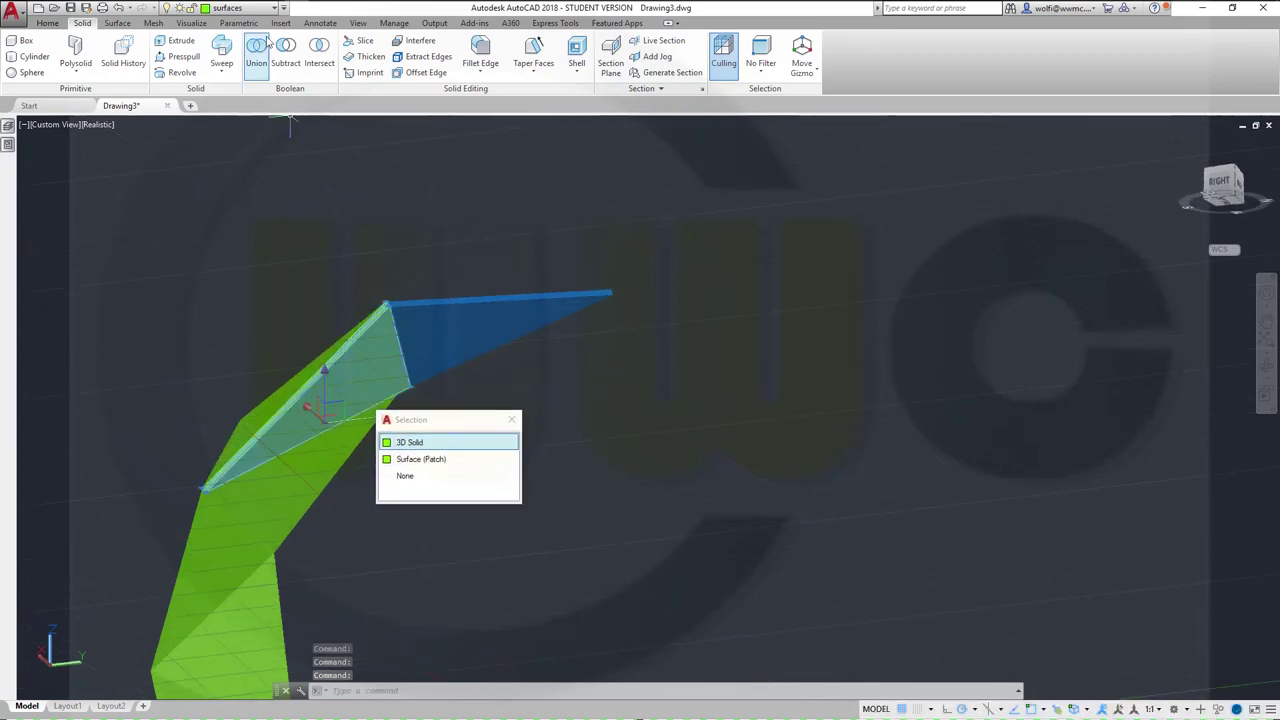
{"action": "left_click", "coordinate": [283, 8]}
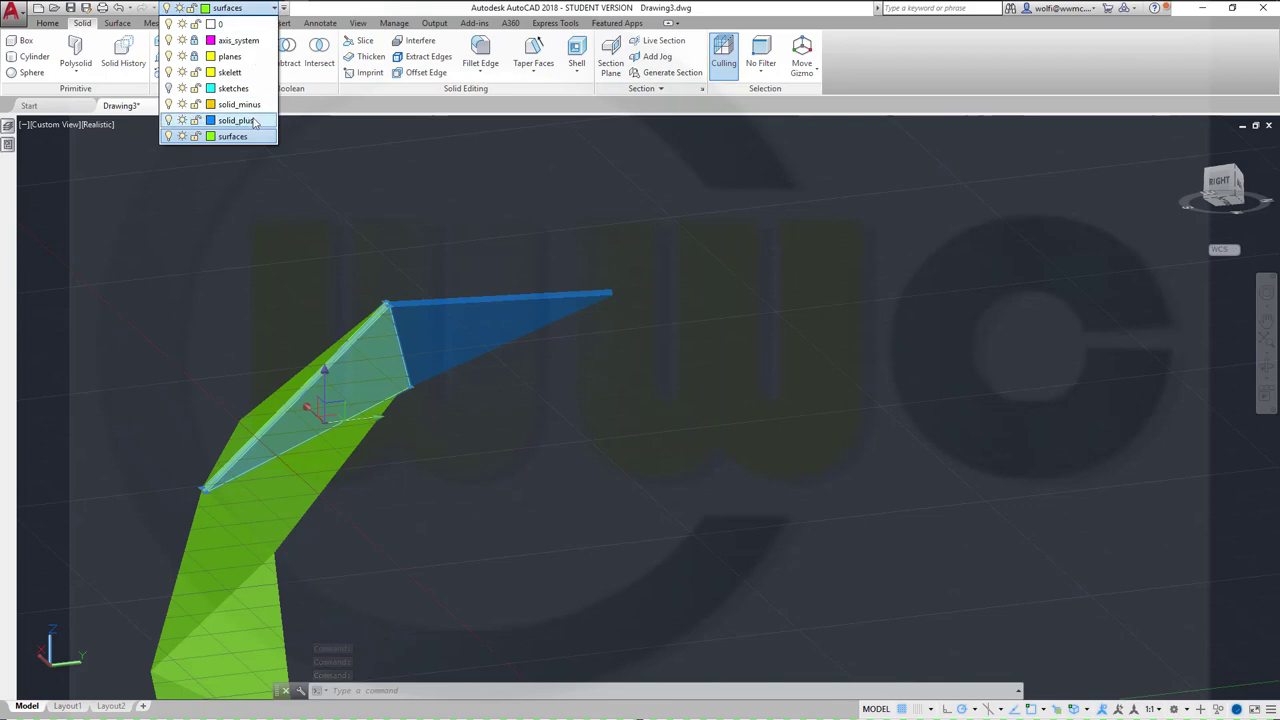
{"action": "left_click", "coordinate": [254, 121]}
{"action": "mouse_move", "coordinate": [337, 223]}
{"action": "middle_mouse_down", "text": "shift"}
{"action": "mouse_move", "coordinate": [486, 515]}
{"action": "mouse_move", "coordinate": [434, 290]}
{"action": "middle_mouse_up", "text": "shift"}
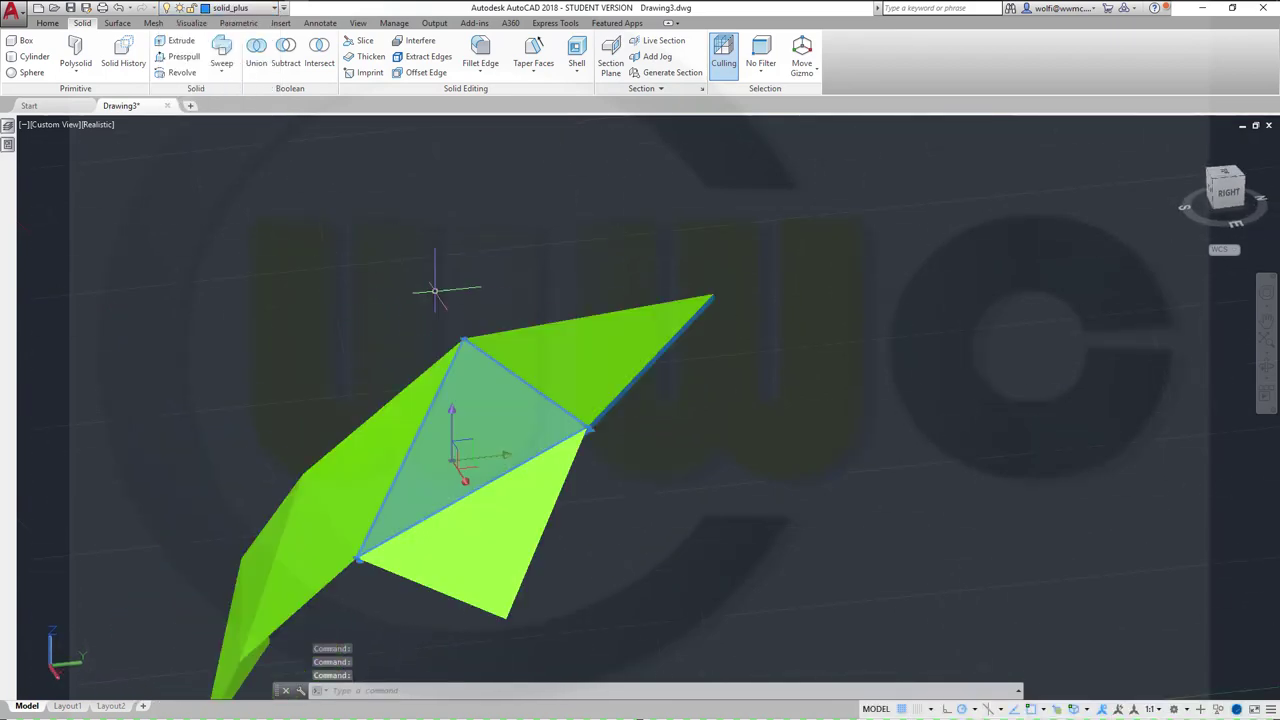
{"action": "key", "text": "Escape"}
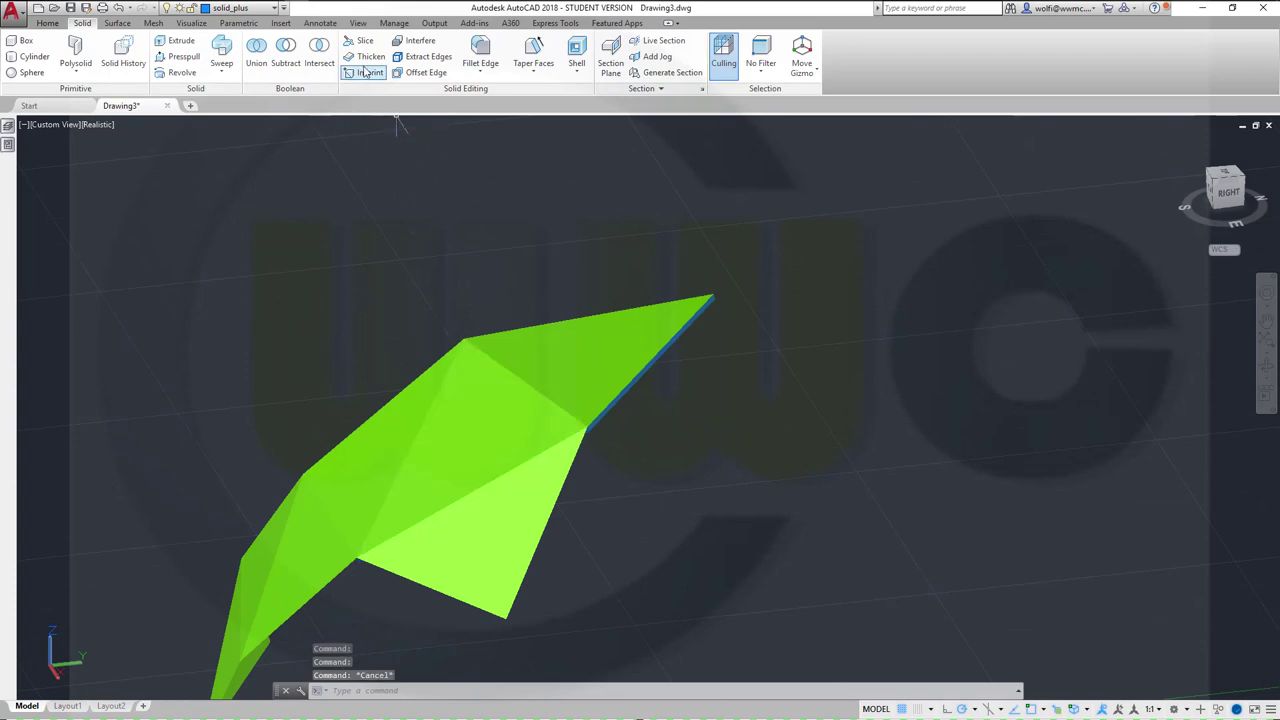
Thicken another green triangular surface with the default 25 thickness.
{"action": "left_click", "coordinate": [368, 57]}
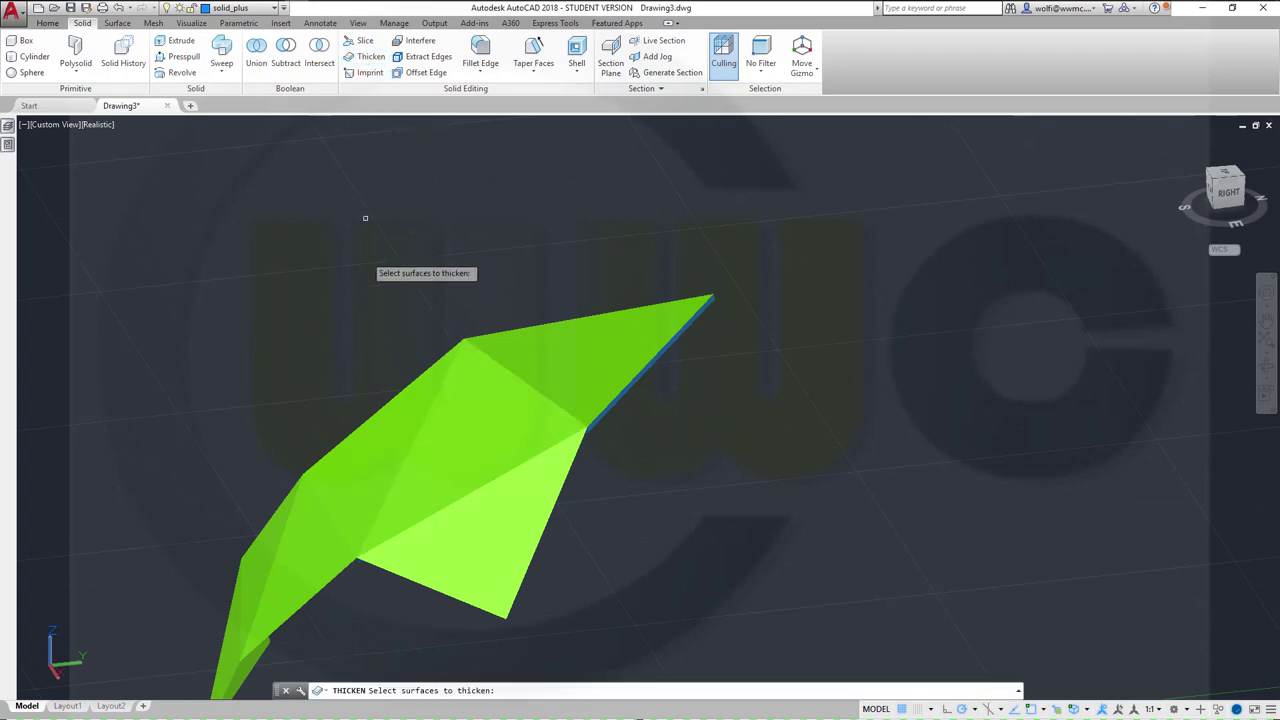
{"action": "left_click", "coordinate": [373, 448]}
{"action": "key", "text": "Return"}
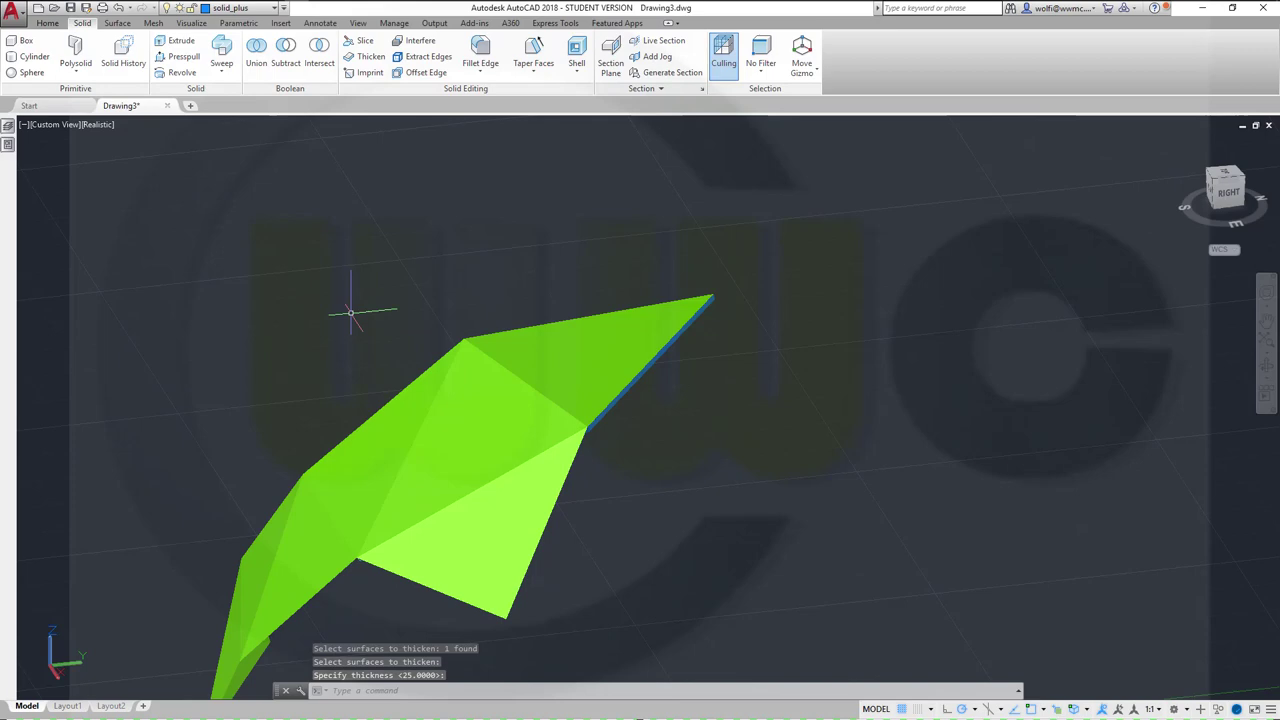
{"action": "key", "text": "Return"}
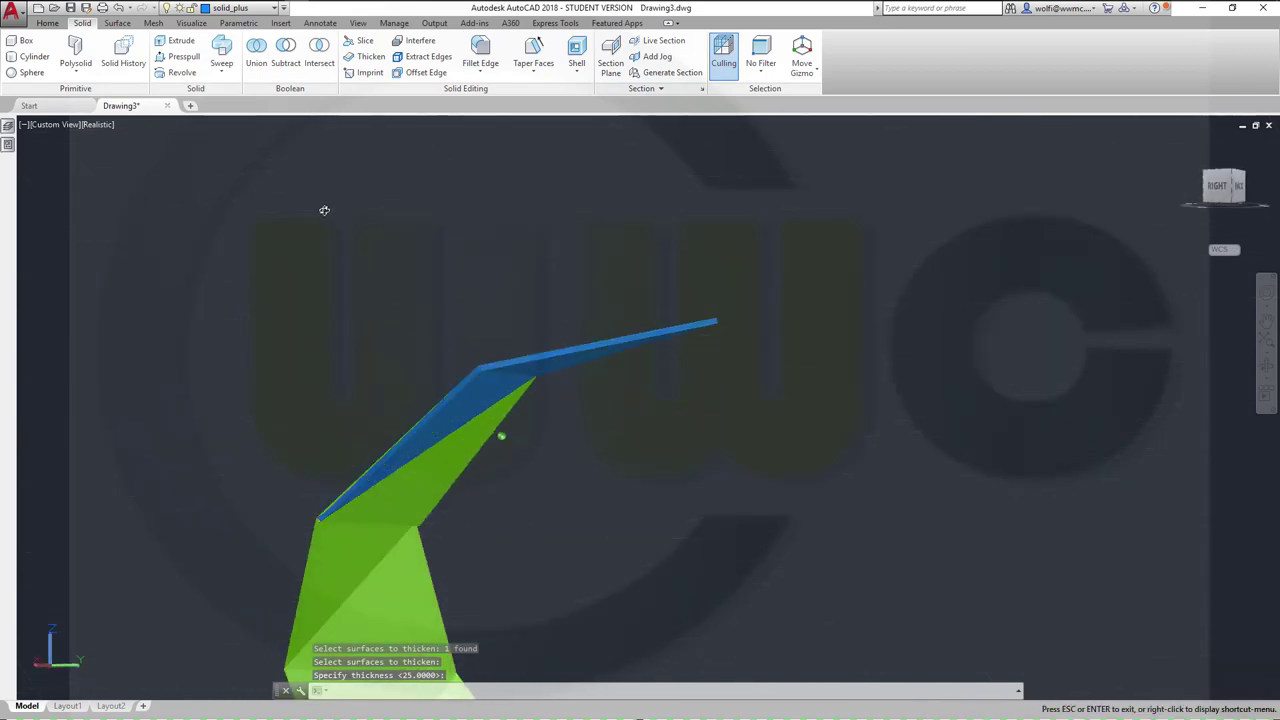
Assign the newly thickened solid to the solid_plus layer.
{"action": "left_click", "coordinate": [447, 487]}
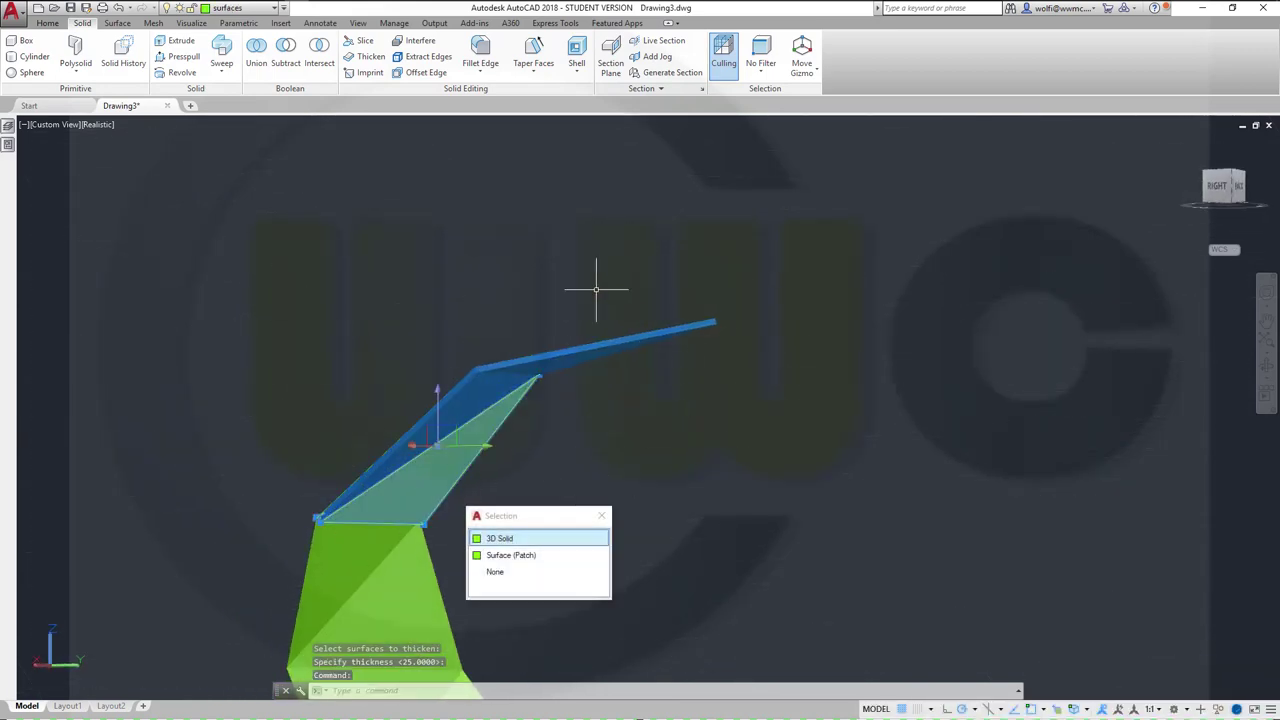
{"action": "left_click", "coordinate": [273, 10]}
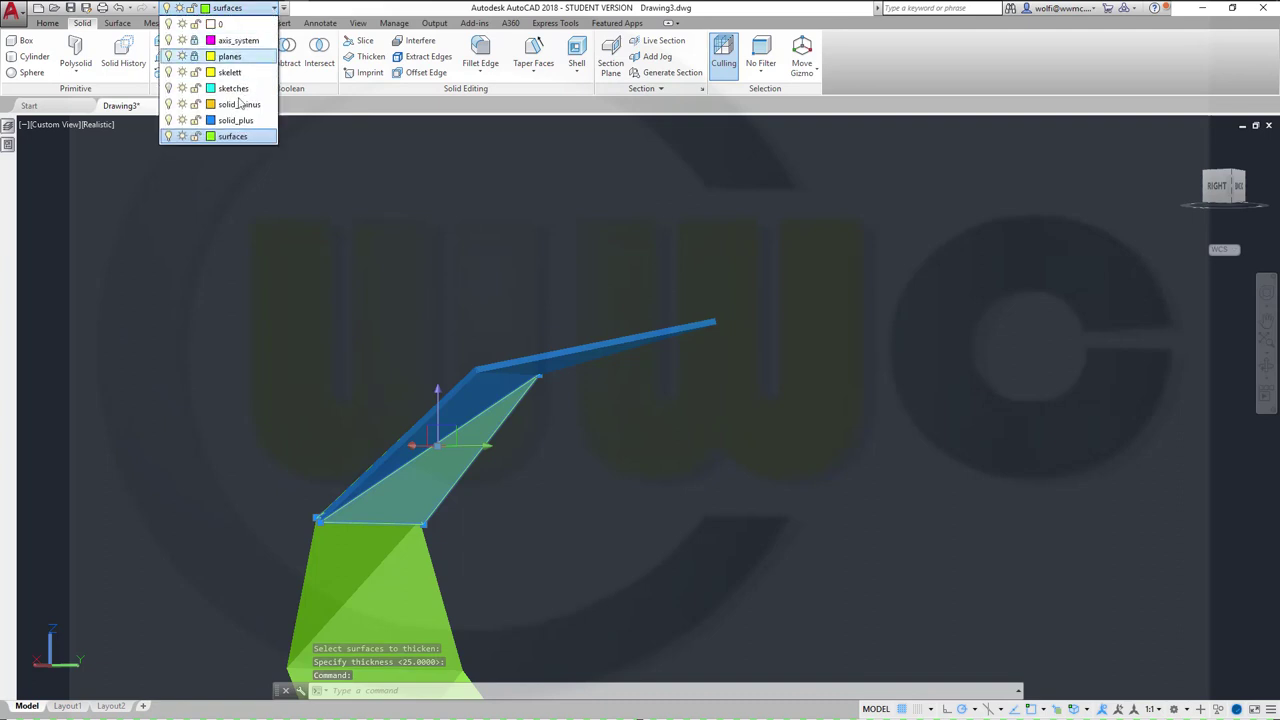
{"action": "left_click", "coordinate": [240, 124]}
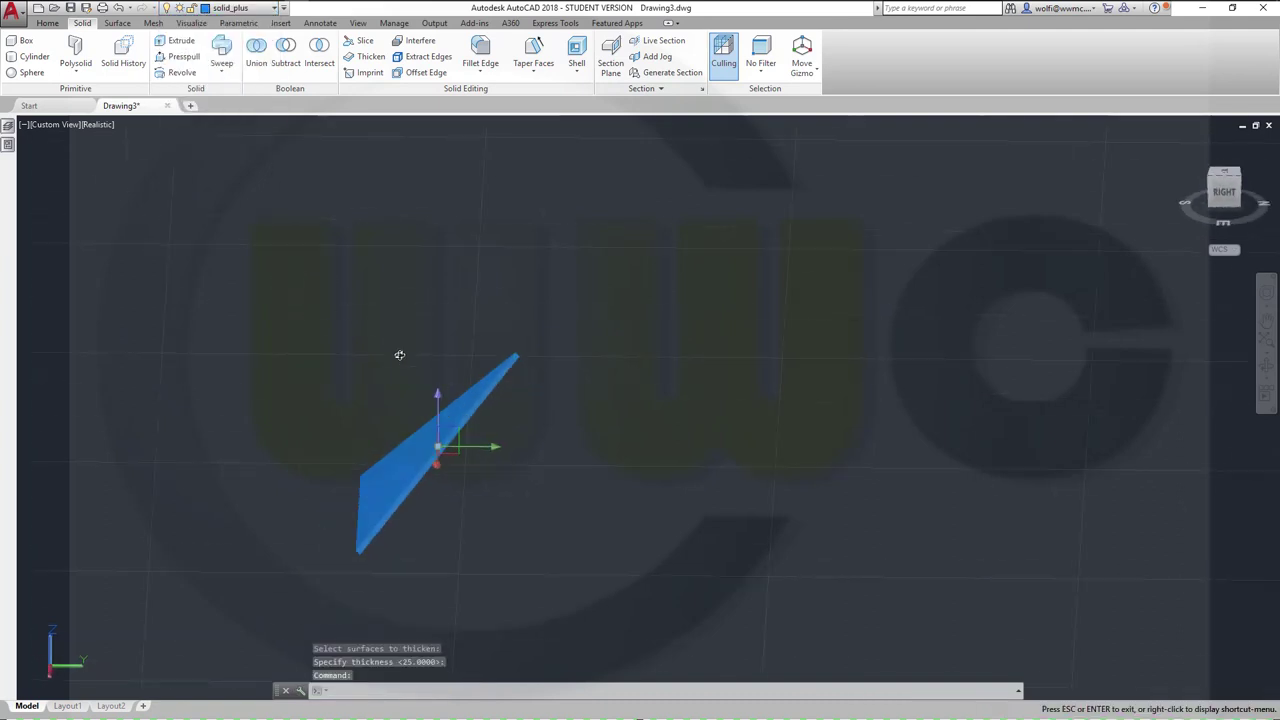
{"action": "mouse_move", "coordinate": [399, 355]}
{"action": "middle_mouse_down", "text": "shift"}
{"action": "mouse_move", "coordinate": [180, 317]}
{"action": "mouse_move", "coordinate": [394, 366]}
{"action": "middle_mouse_up", "text": "shift"}
{"action": "key", "text": "Escape"}
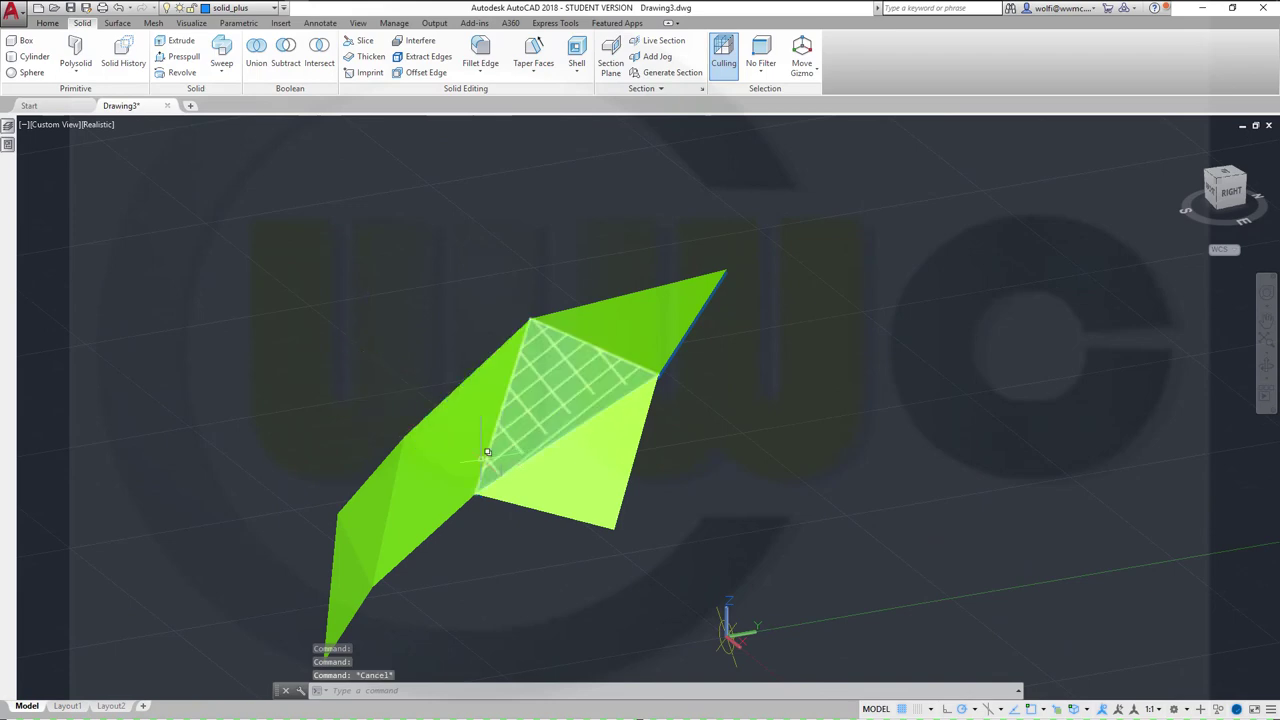
{"action": "mouse_move", "coordinate": [487, 452]}
{"action": "middle_mouse_down", "text": "shift"}
{"action": "mouse_move", "coordinate": [443, 500]}
{"action": "mouse_move", "coordinate": [466, 531]}
{"action": "middle_mouse_up", "text": "shift"}
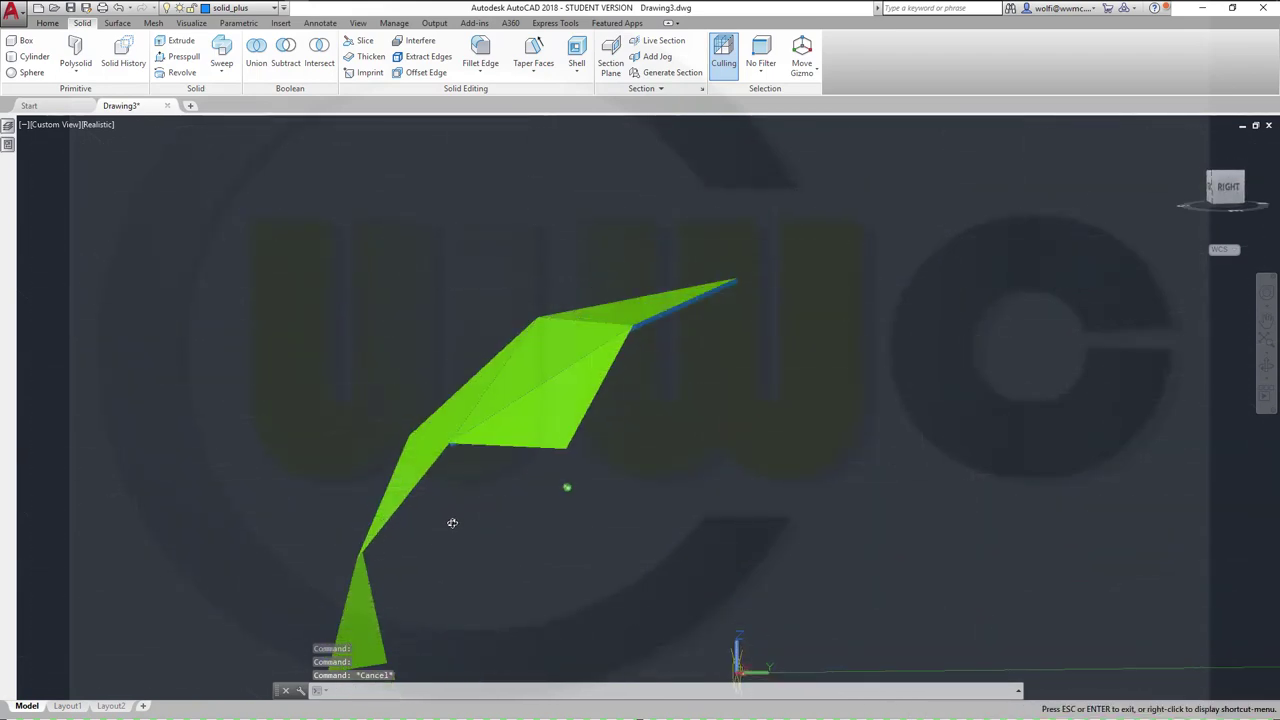
Thicken the next folded triangular face by the default 25.
{"action": "left_click", "coordinate": [366, 62]}
{"action": "middle_click_drag", "start_coordinate": [500, 590], "coordinate": [535, 554], "text": "shift"}
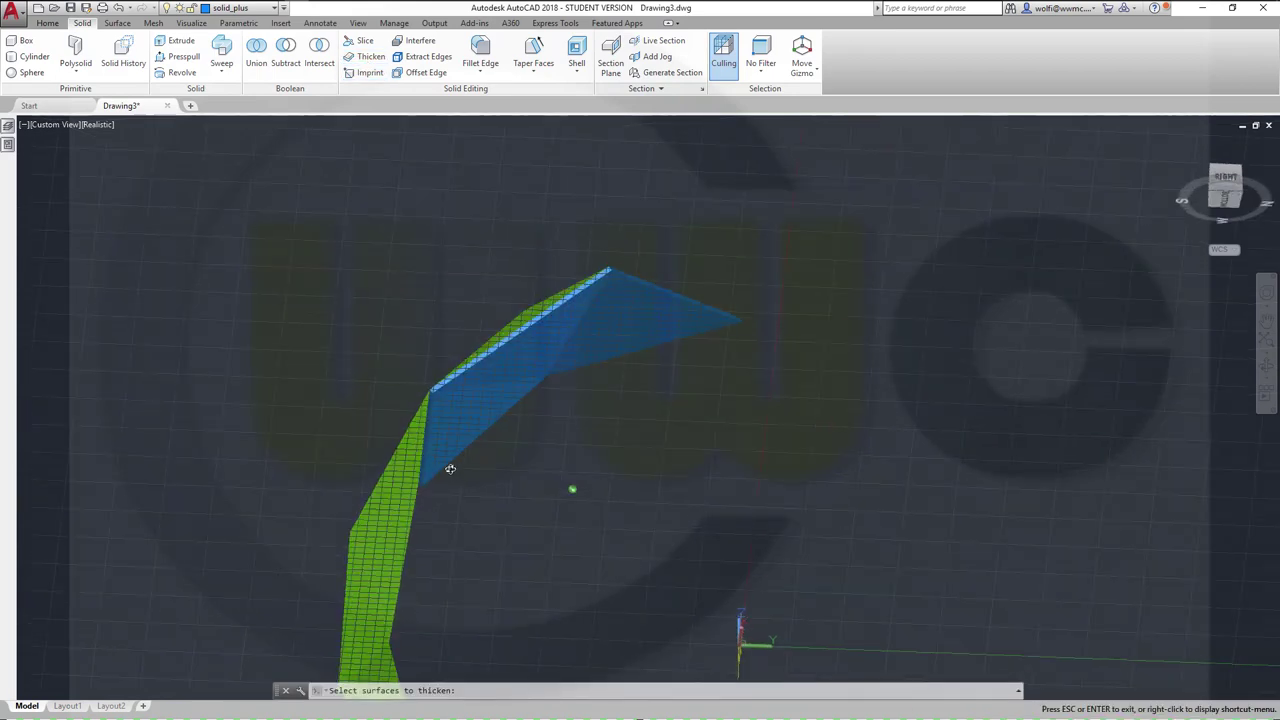
{"action": "left_click", "coordinate": [445, 482]}
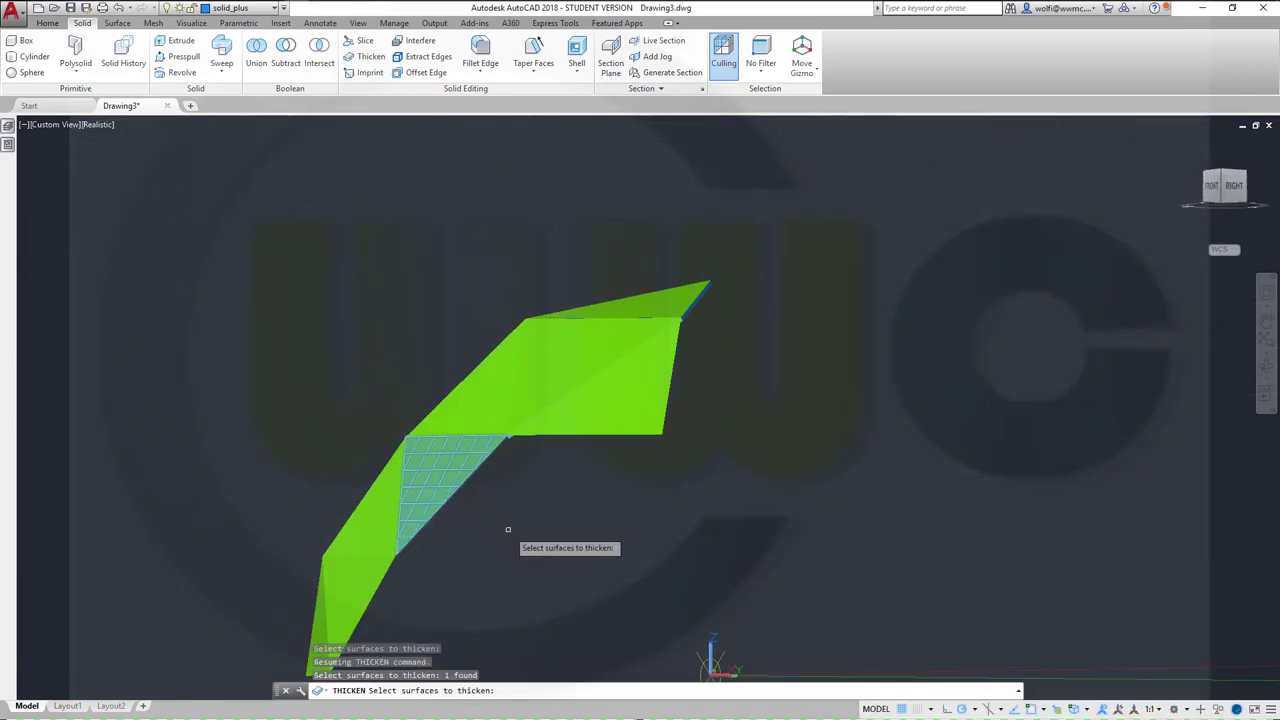
{"action": "key", "text": "Return"}
{"action": "key", "text": "Return"}
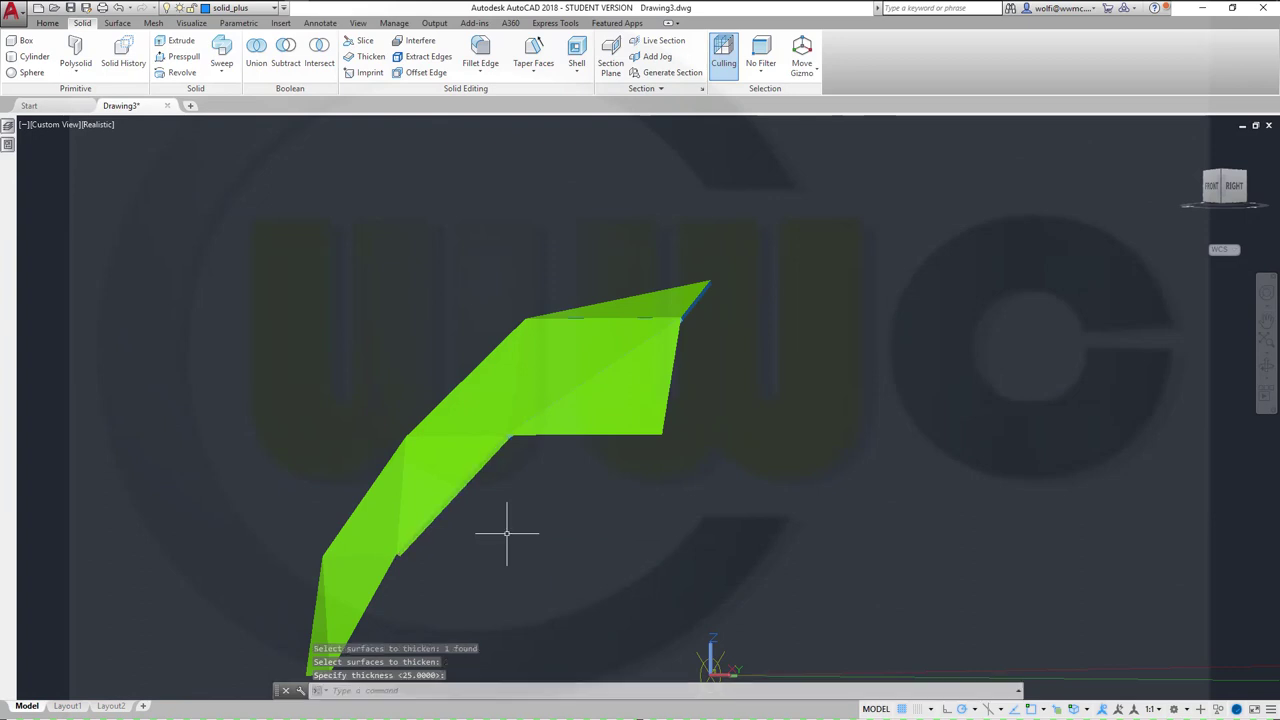
Move the new thickened triangle onto the solid_plus layer, dismissing the stray colour picker.
{"action": "left_click", "coordinate": [423, 530]}
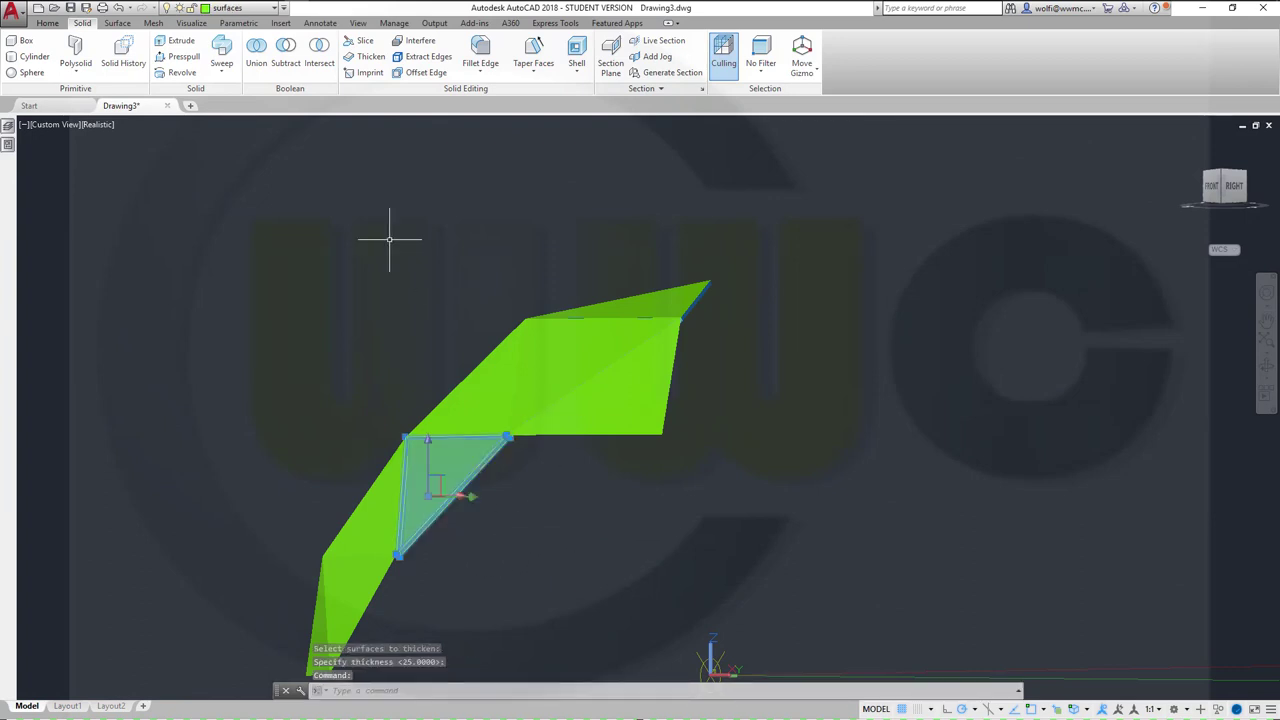
{"action": "left_click", "coordinate": [275, 9]}
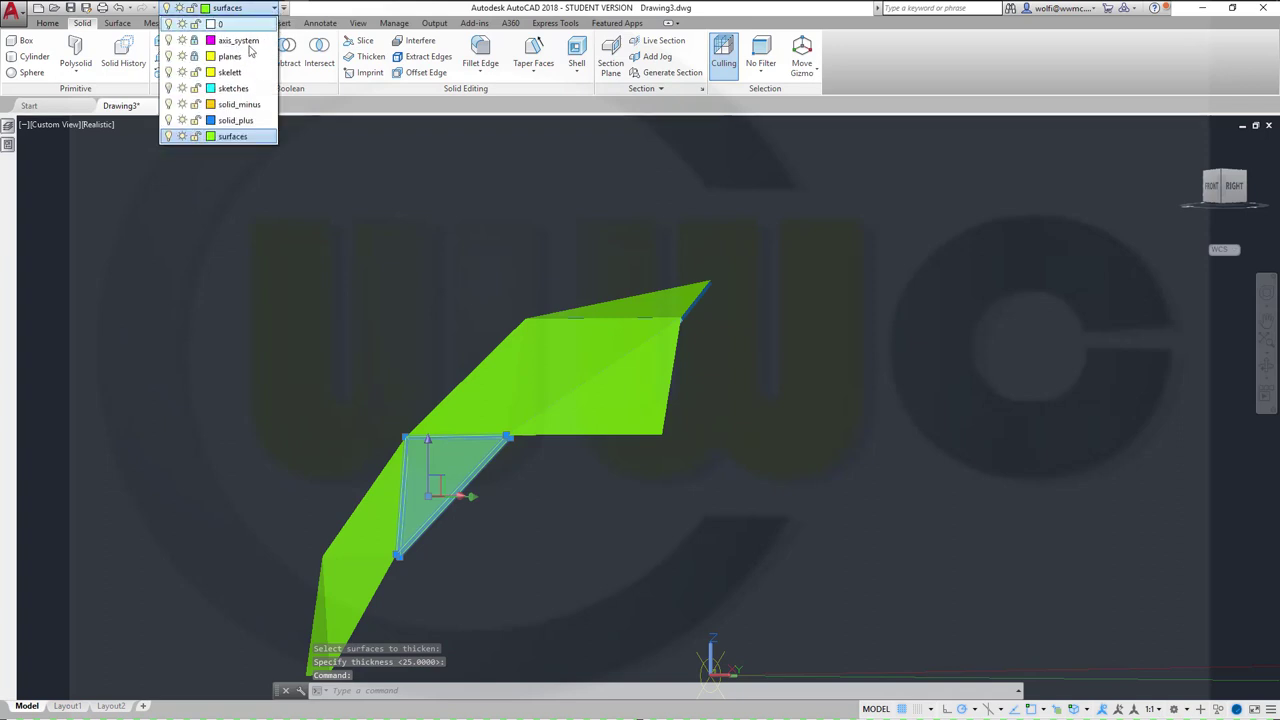
{"action": "left_click", "coordinate": [206, 121]}
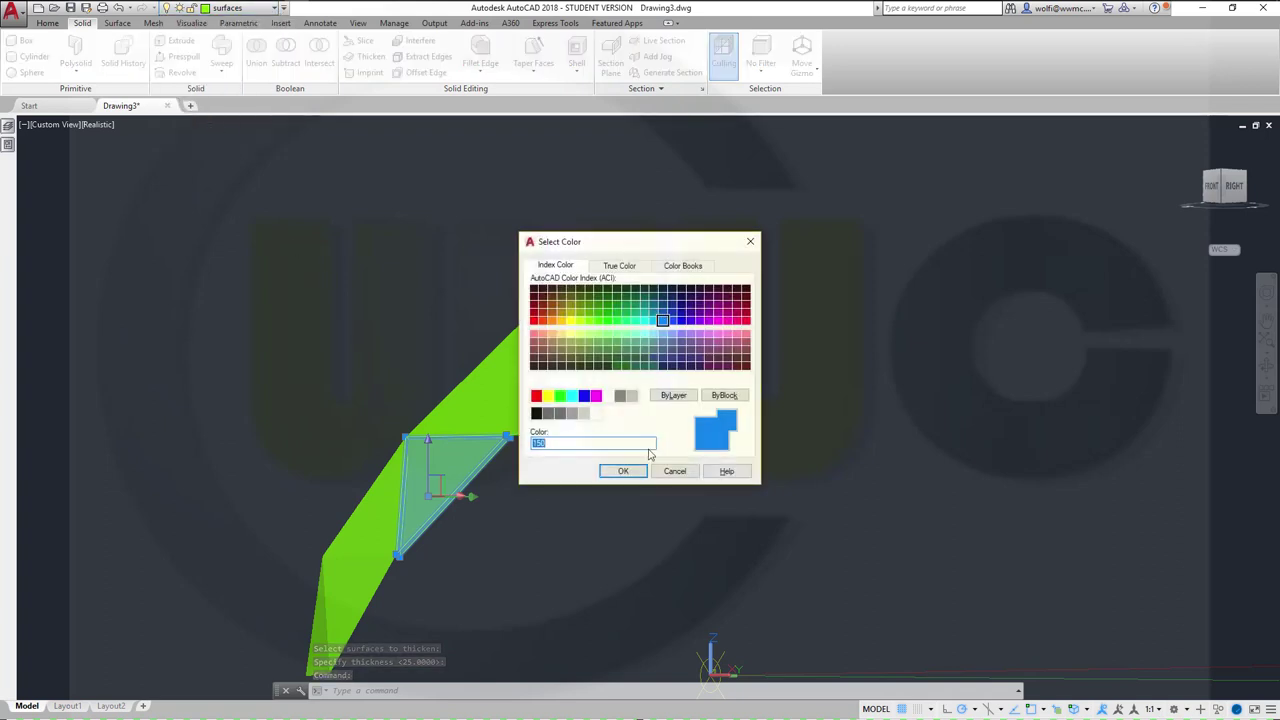
{"action": "left_click", "coordinate": [676, 472]}
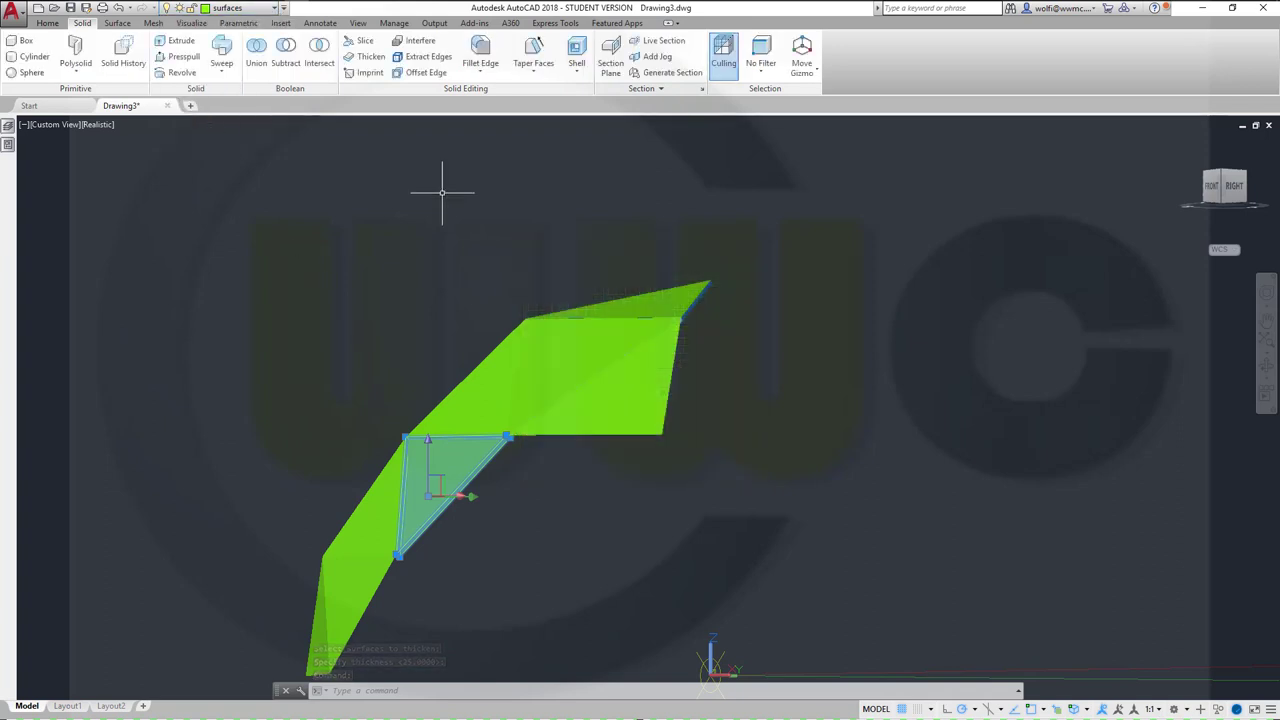
{"action": "left_click", "coordinate": [274, 9]}
{"action": "left_click", "coordinate": [250, 125]}
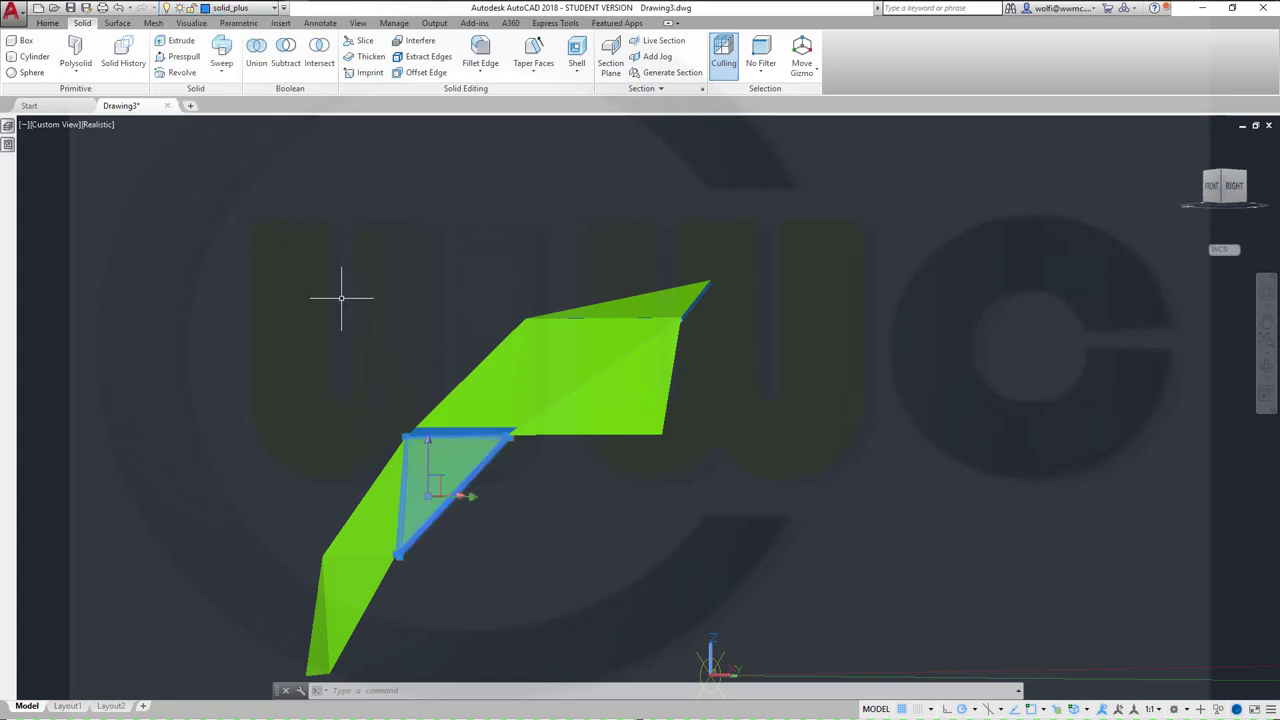
{"action": "key", "text": "Escape"}
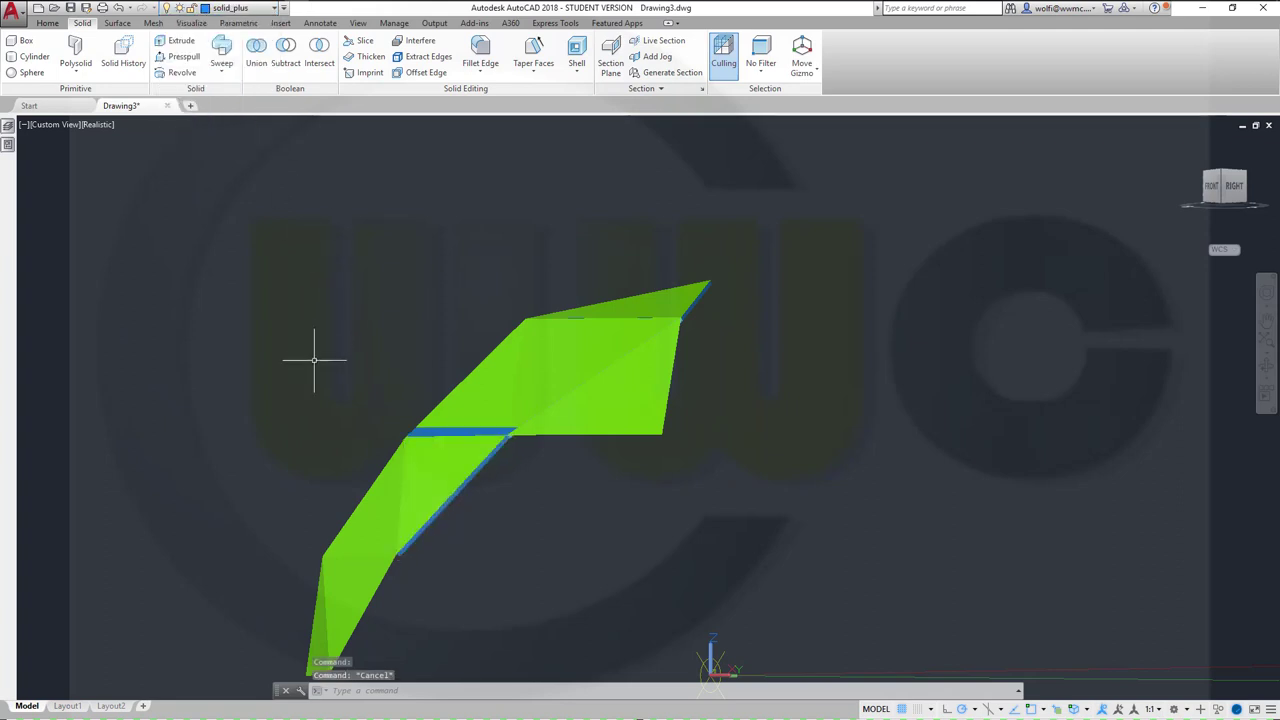
{"action": "mouse_move", "coordinate": [314, 360]}
{"action": "middle_mouse_down", "text": "shift"}
{"action": "mouse_move", "coordinate": [316, 346]}
{"action": "mouse_move", "coordinate": [380, 448]}
{"action": "mouse_move", "coordinate": [340, 440]}
{"action": "mouse_move", "coordinate": [277, 366]}
{"action": "mouse_move", "coordinate": [451, 443]}
{"action": "mouse_move", "coordinate": [509, 451]}
{"action": "mouse_move", "coordinate": [529, 440]}
{"action": "mouse_move", "coordinate": [529, 403]}
{"action": "mouse_move", "coordinate": [457, 311]}
{"action": "mouse_move", "coordinate": [463, 359]}
{"action": "mouse_move", "coordinate": [630, 610]}
{"action": "middle_mouse_up", "text": "shift"}
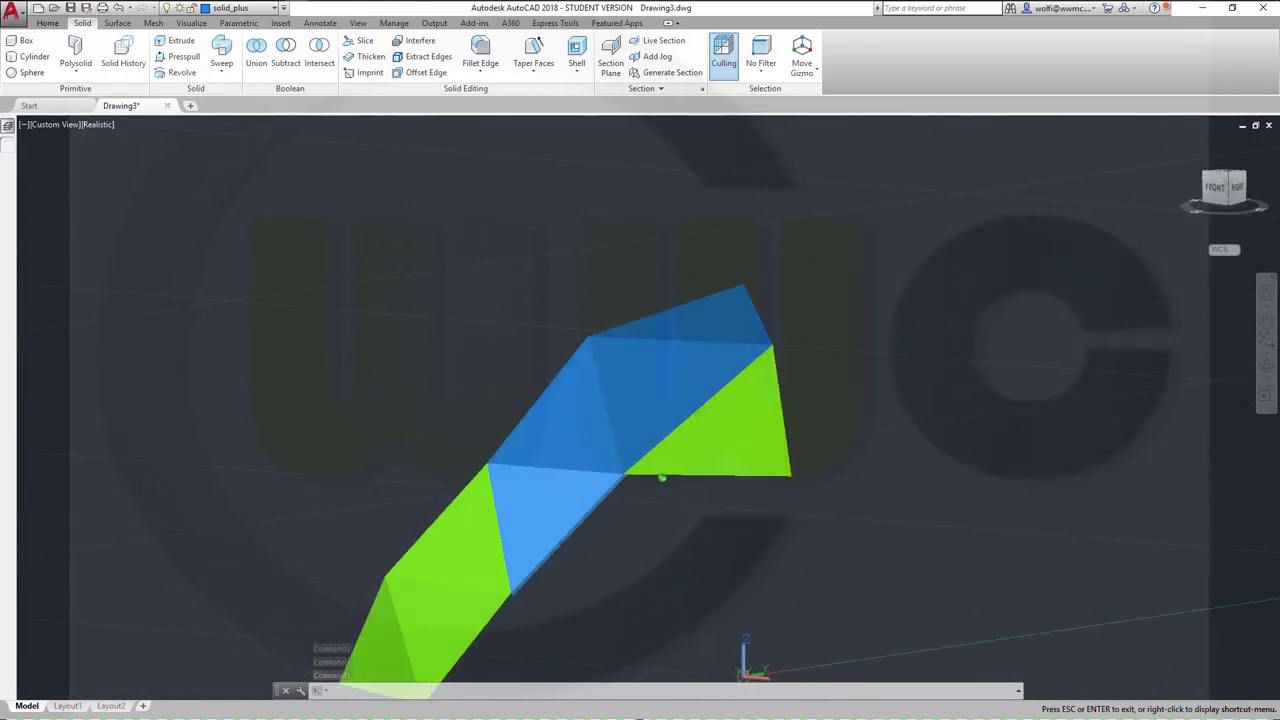
{"action": "left_click", "coordinate": [518, 520]}
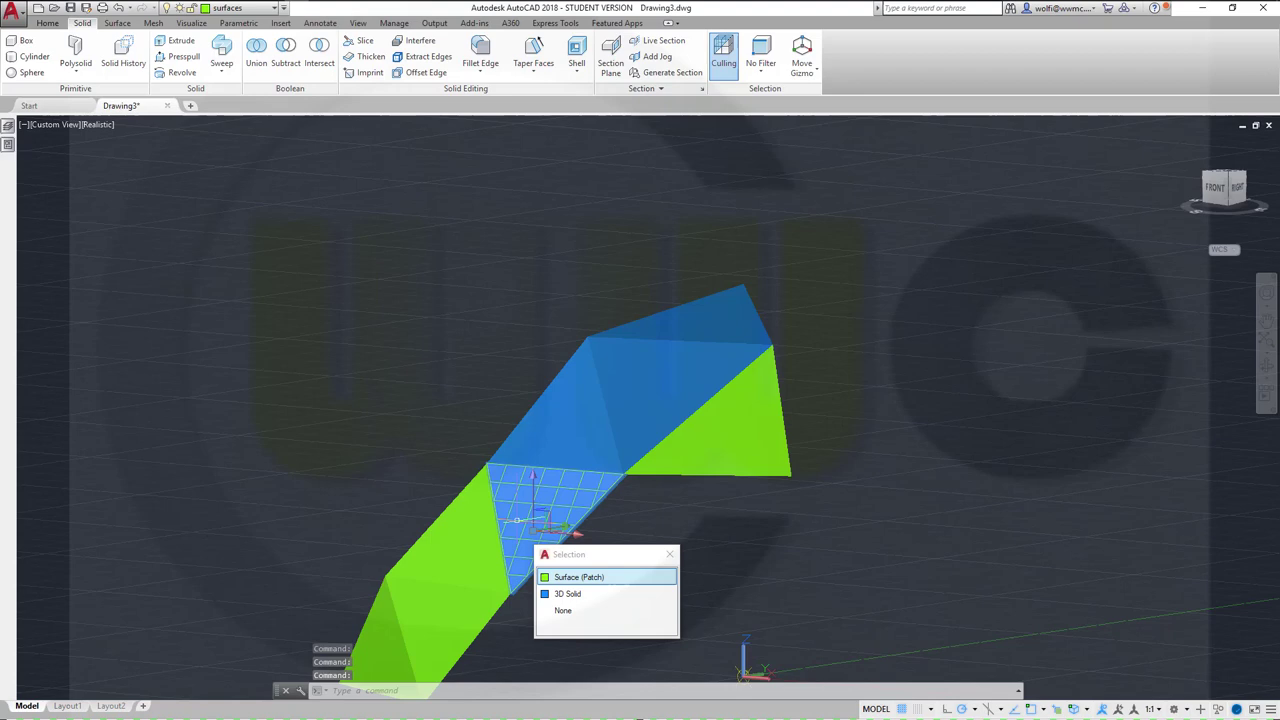
{"action": "left_click", "coordinate": [567, 580]}
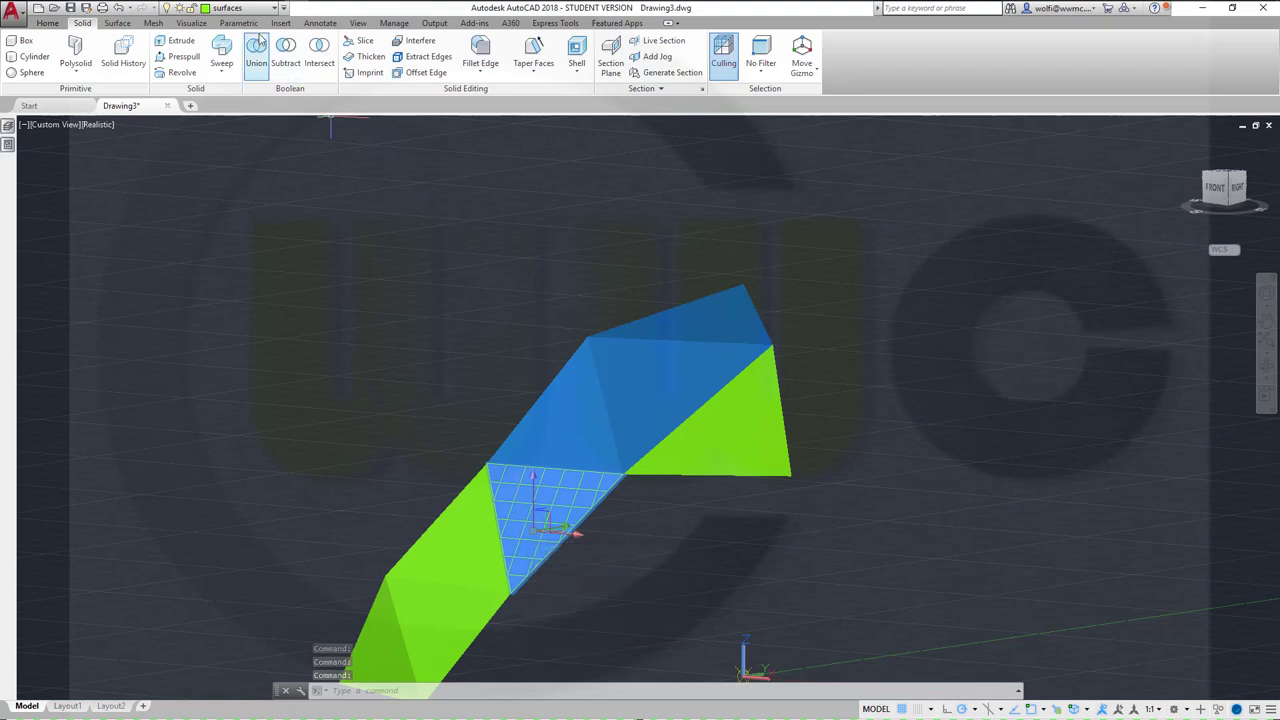
{"action": "left_click", "coordinate": [277, 9]}
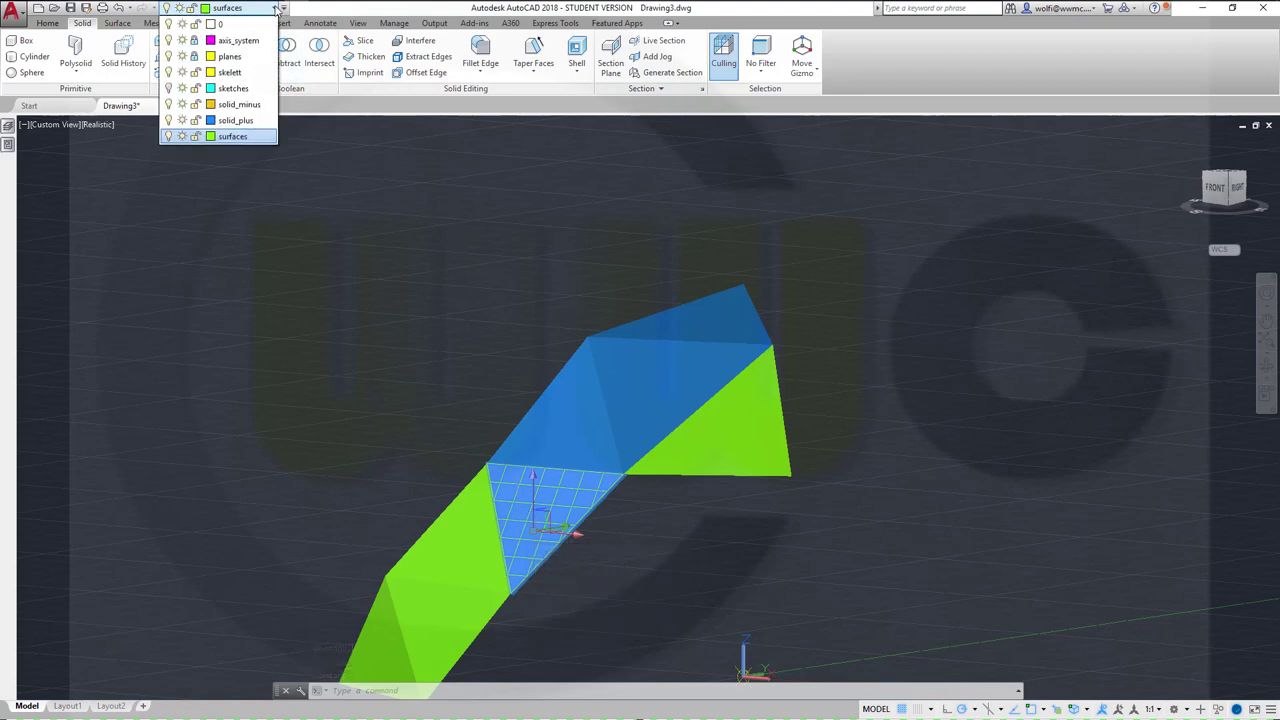
{"action": "left_click", "coordinate": [258, 138]}
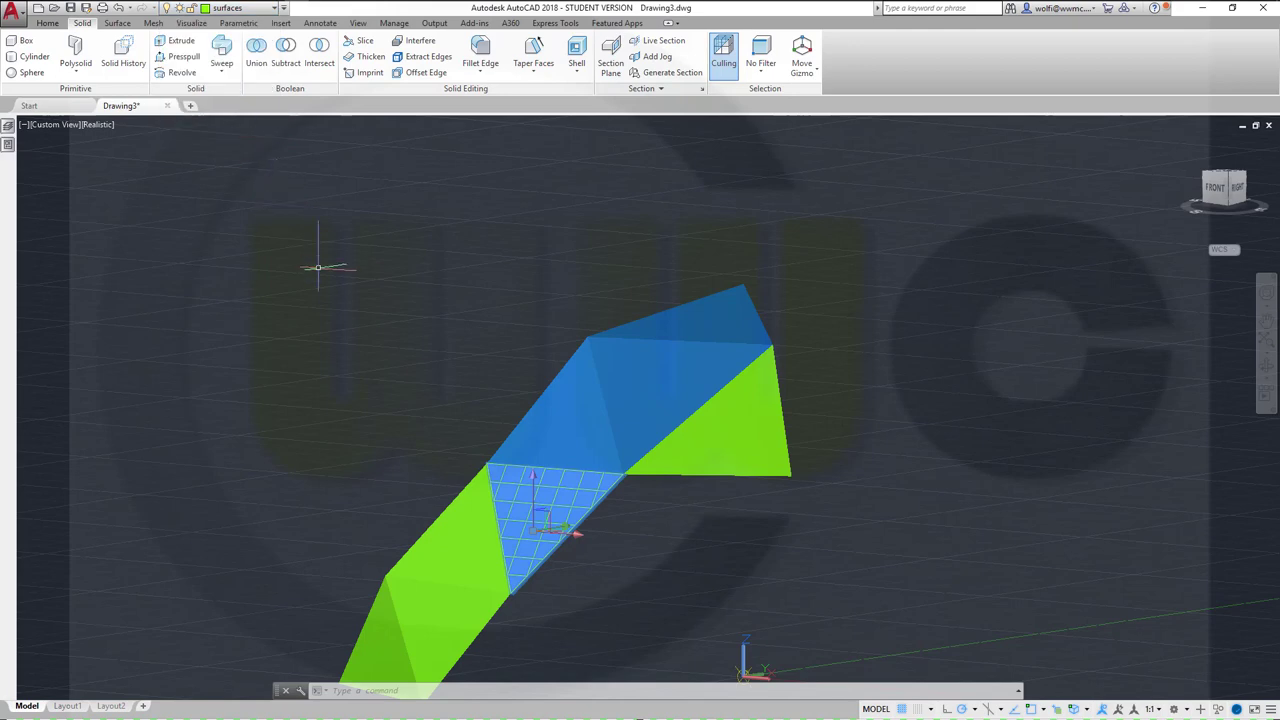
{"action": "key", "text": "Escape"}
{"action": "mouse_move", "coordinate": [423, 383]}
{"action": "middle_mouse_down", "text": "shift"}
{"action": "mouse_move", "coordinate": [392, 320]}
{"action": "mouse_move", "coordinate": [414, 360]}
{"action": "middle_mouse_up", "text": "shift"}
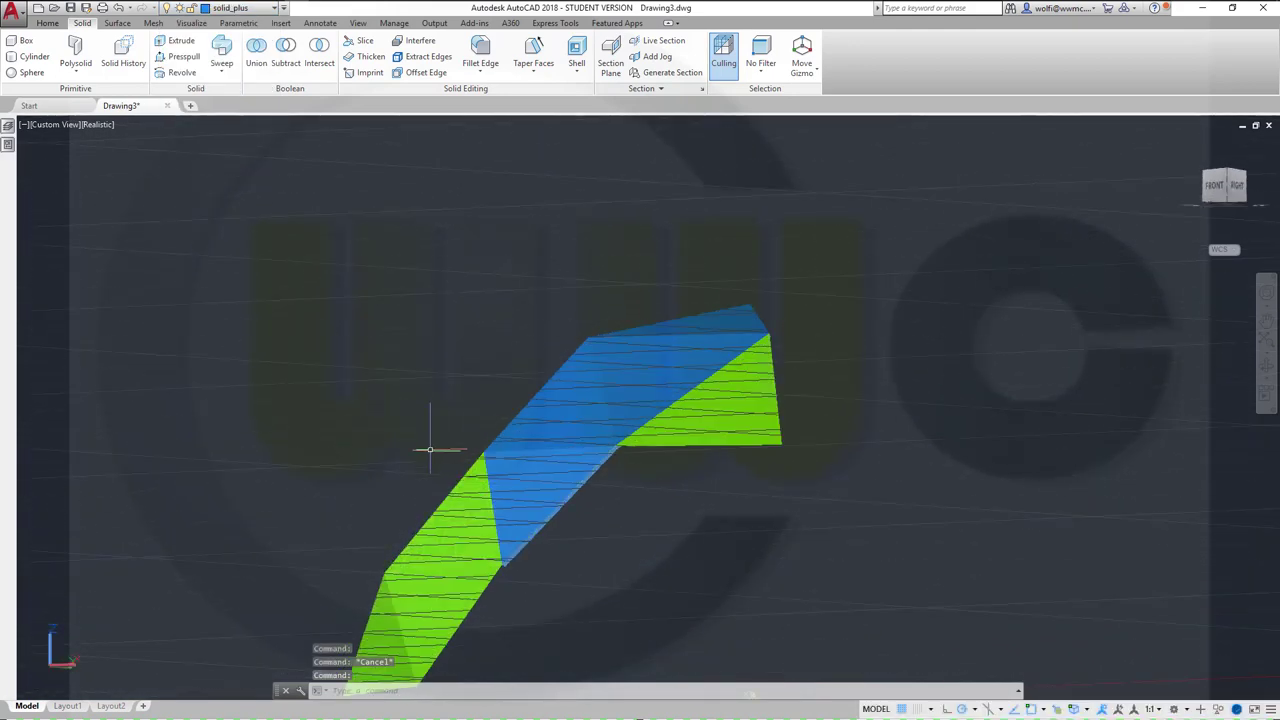
{"action": "middle_click_drag", "start_coordinate": [374, 450], "coordinate": [277, 397], "text": "shift"}
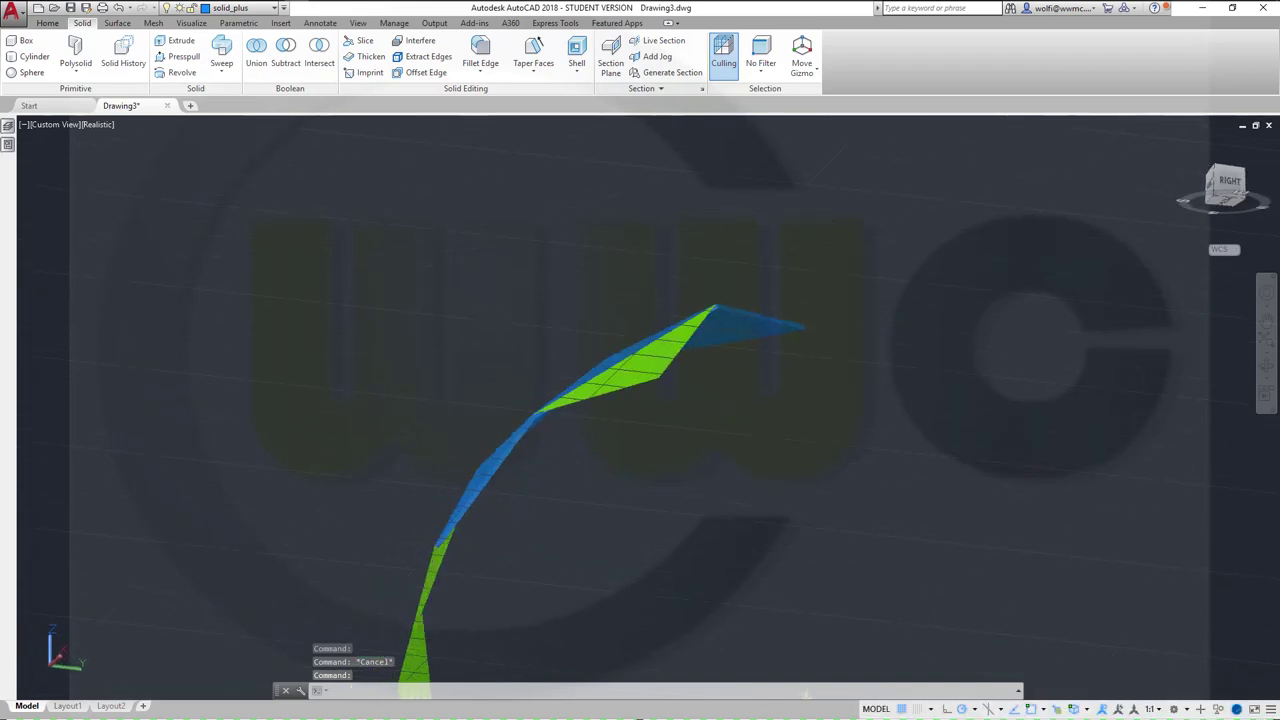
Thicken the lower-left triangular surface by the default 25.
{"action": "left_click", "coordinate": [366, 56]}
{"action": "middle_click_drag", "start_coordinate": [449, 354], "coordinate": [470, 330], "text": "shift"}
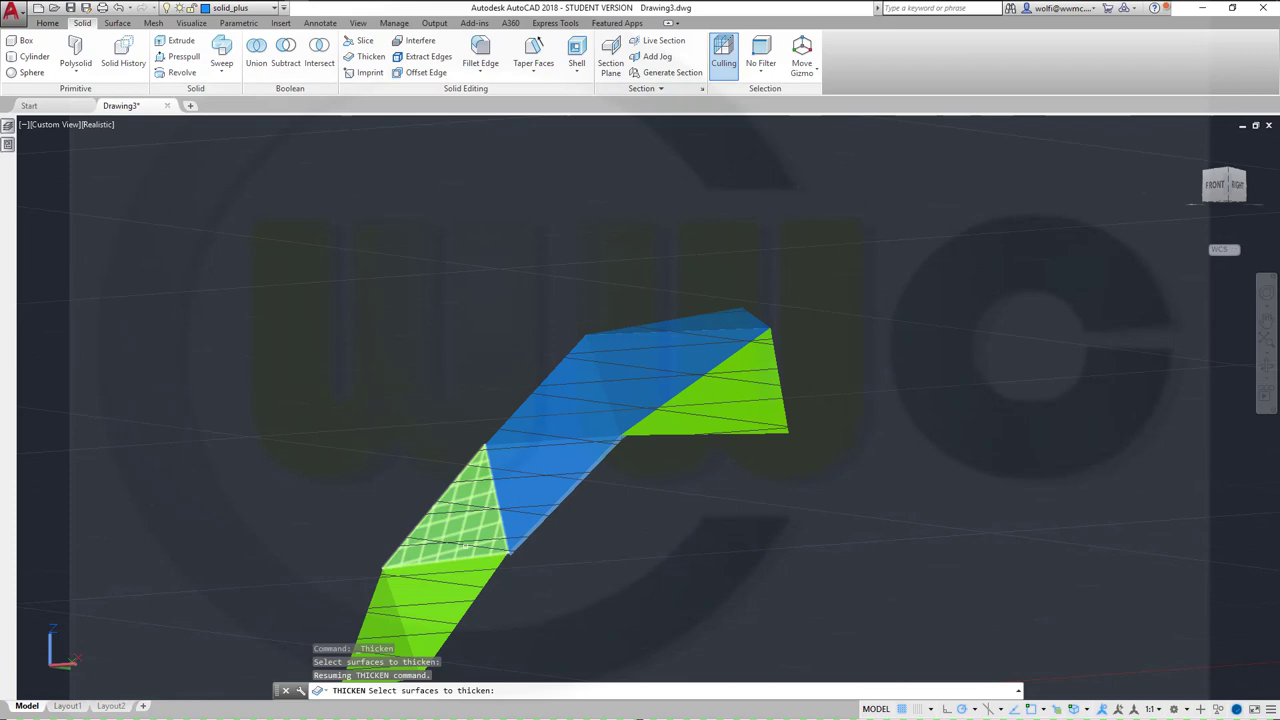
{"action": "left_click", "coordinate": [465, 545]}
{"action": "key", "text": "Return"}
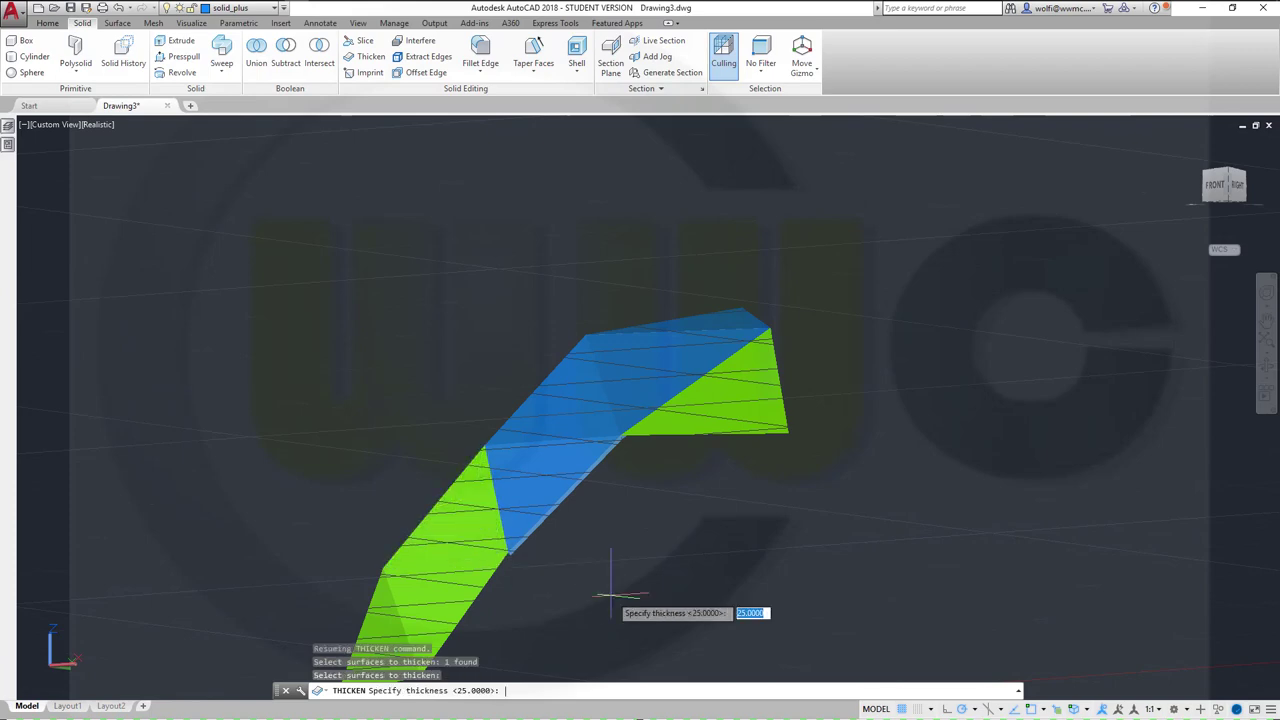
{"action": "key", "text": "Return"}
Select the new 3D solid via selection cycling and put it on the solid_plus layer.
{"action": "mouse_move", "coordinate": [610, 595]}
{"action": "middle_mouse_down", "text": "shift"}
{"action": "mouse_move", "coordinate": [554, 572]}
{"action": "mouse_move", "coordinate": [551, 520]}
{"action": "middle_mouse_up", "text": "shift"}
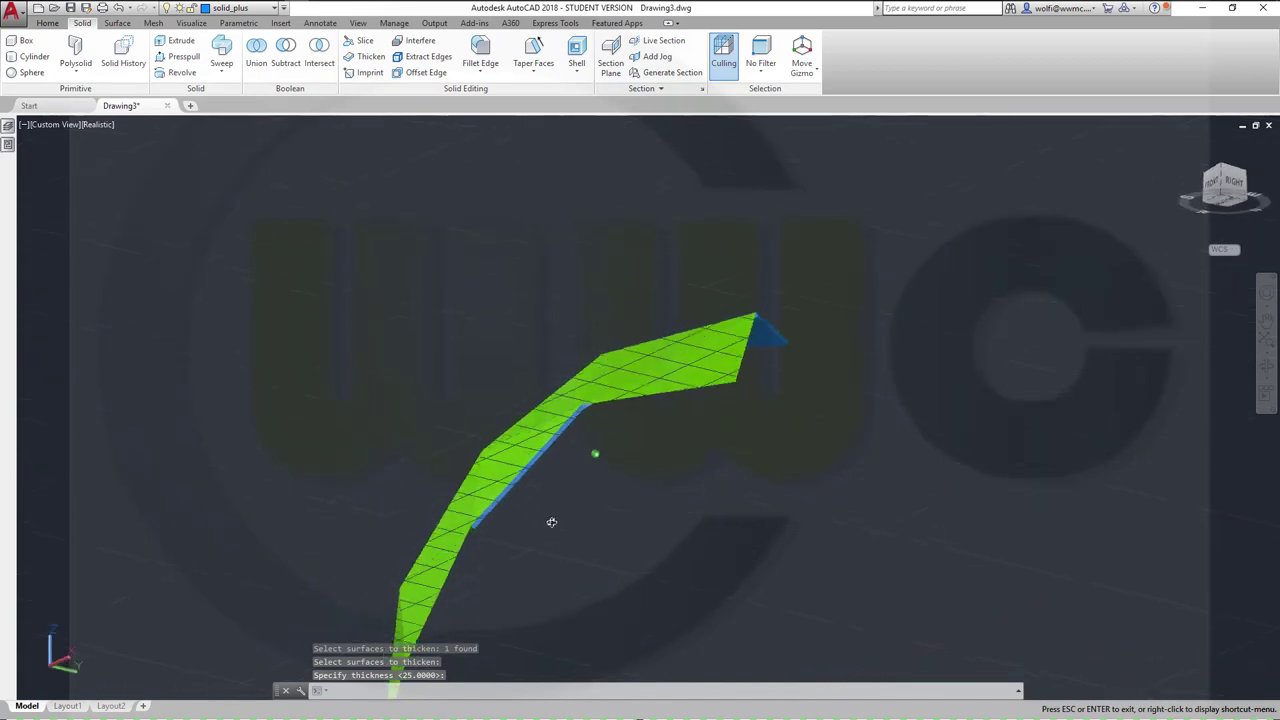
{"action": "key", "text": "Return"}
{"action": "mouse_move", "coordinate": [649, 568]}
{"action": "middle_mouse_down", "text": "shift"}
{"action": "mouse_move", "coordinate": [619, 476]}
{"action": "mouse_move", "coordinate": [599, 485]}
{"action": "middle_mouse_up", "text": "shift"}
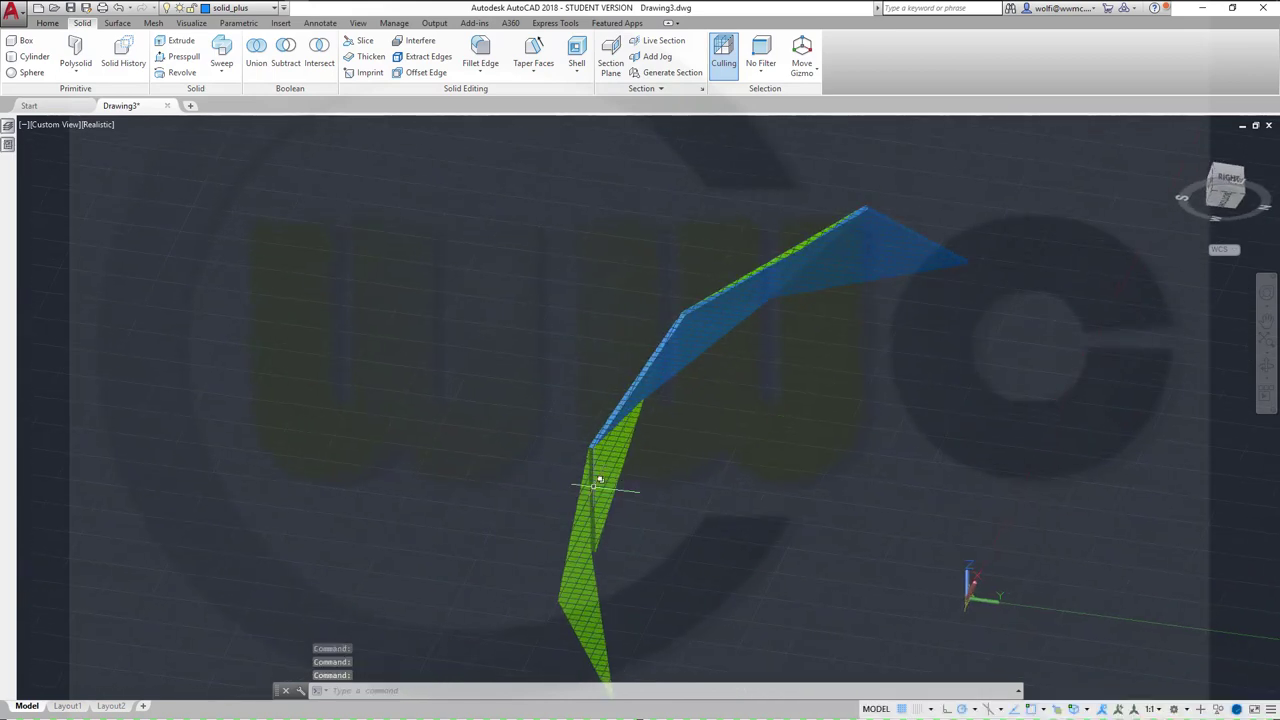
{"action": "left_click", "coordinate": [598, 483]}
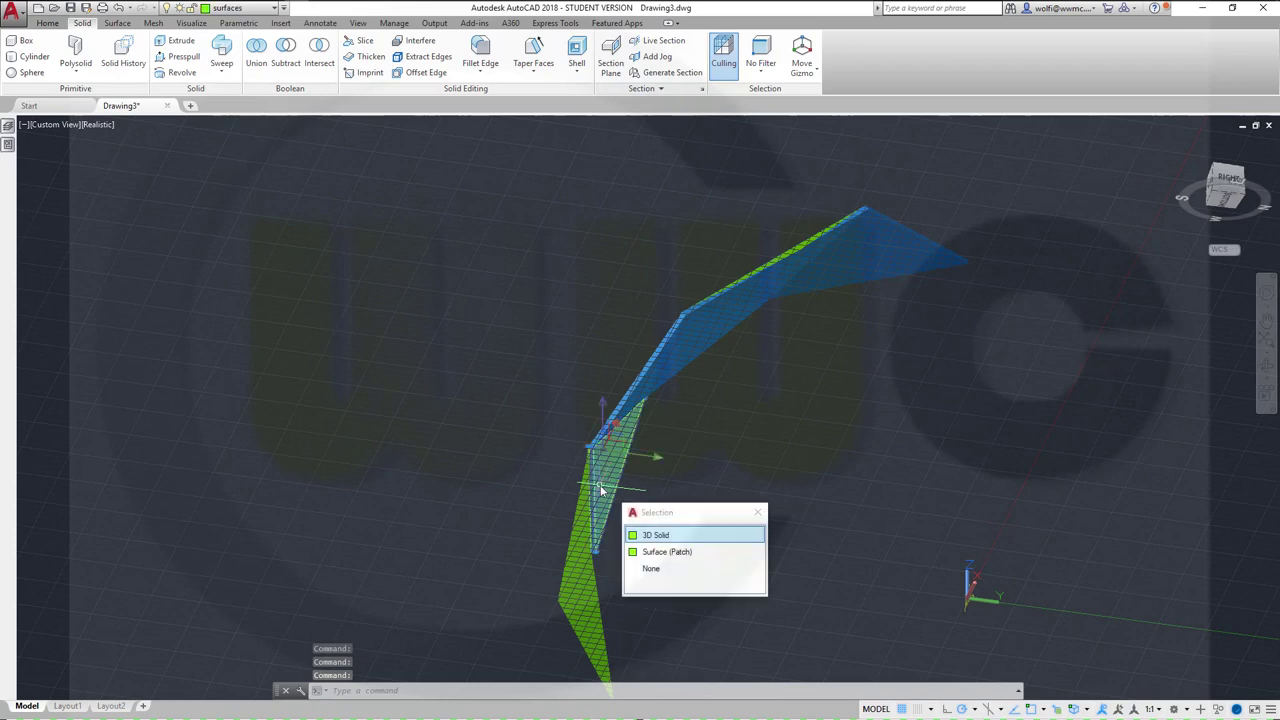
{"action": "left_click", "coordinate": [660, 538]}
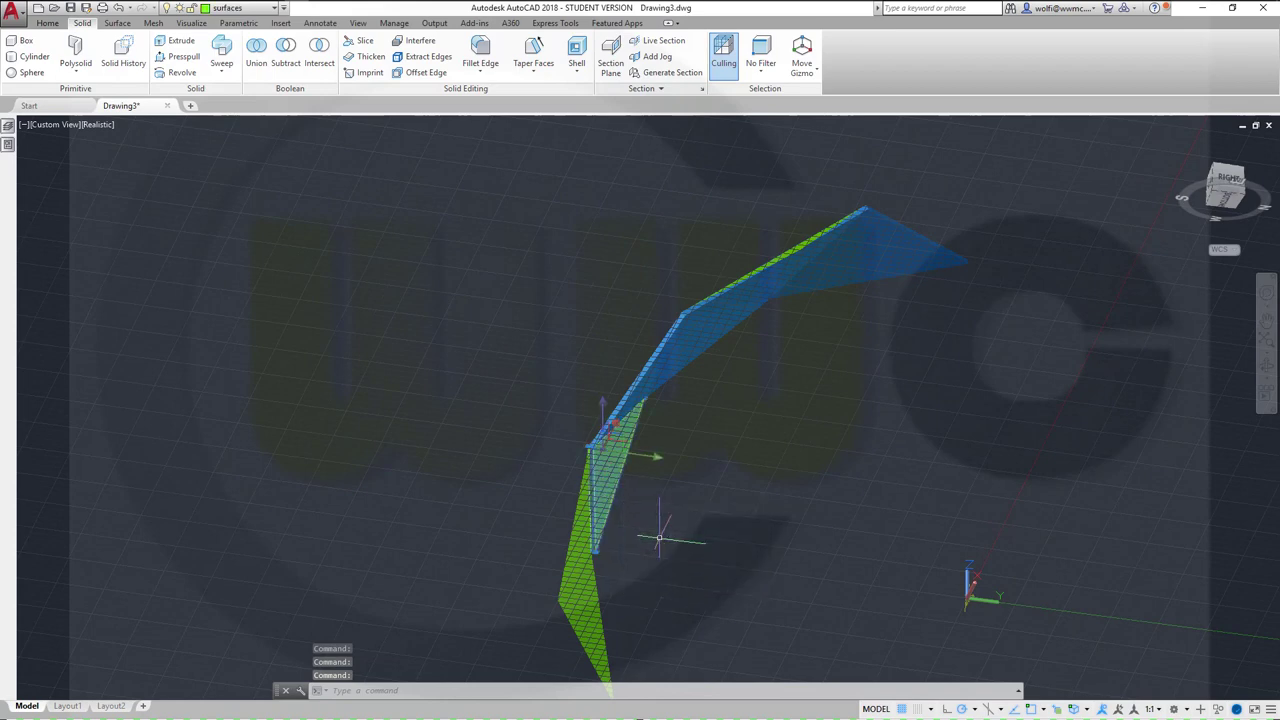
{"action": "left_click", "coordinate": [276, 10]}
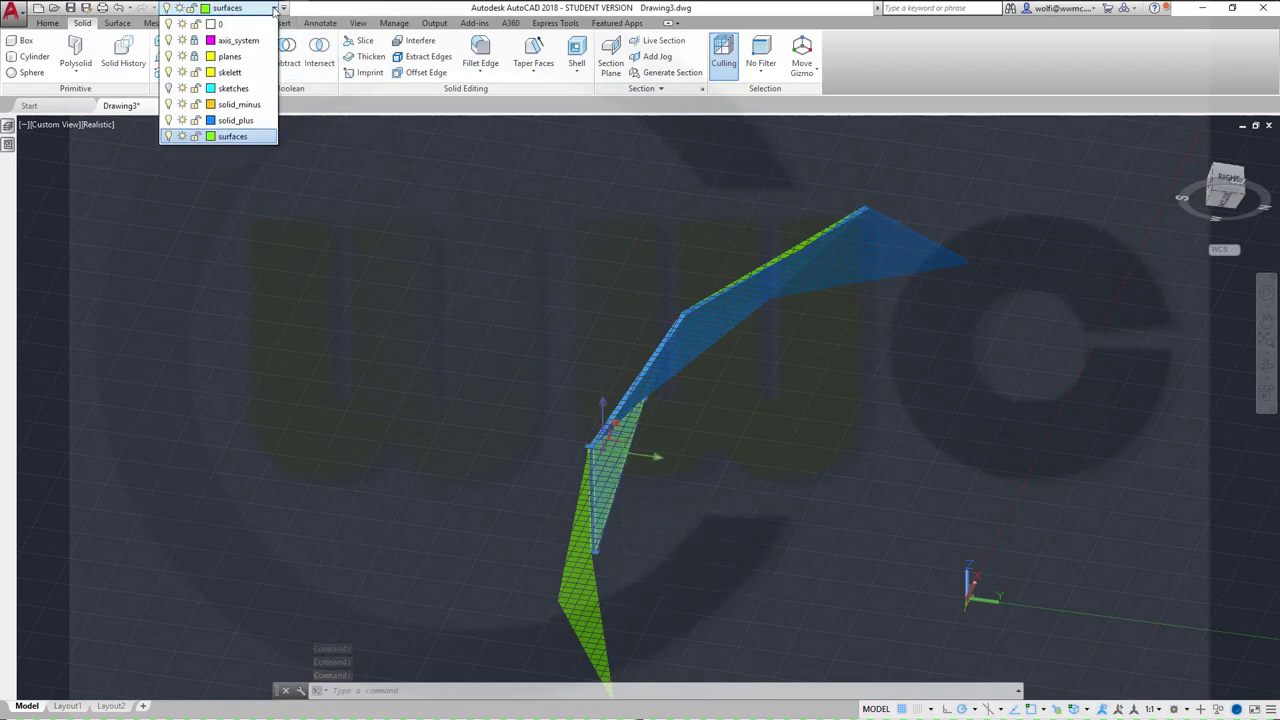
{"action": "left_click", "coordinate": [238, 121]}
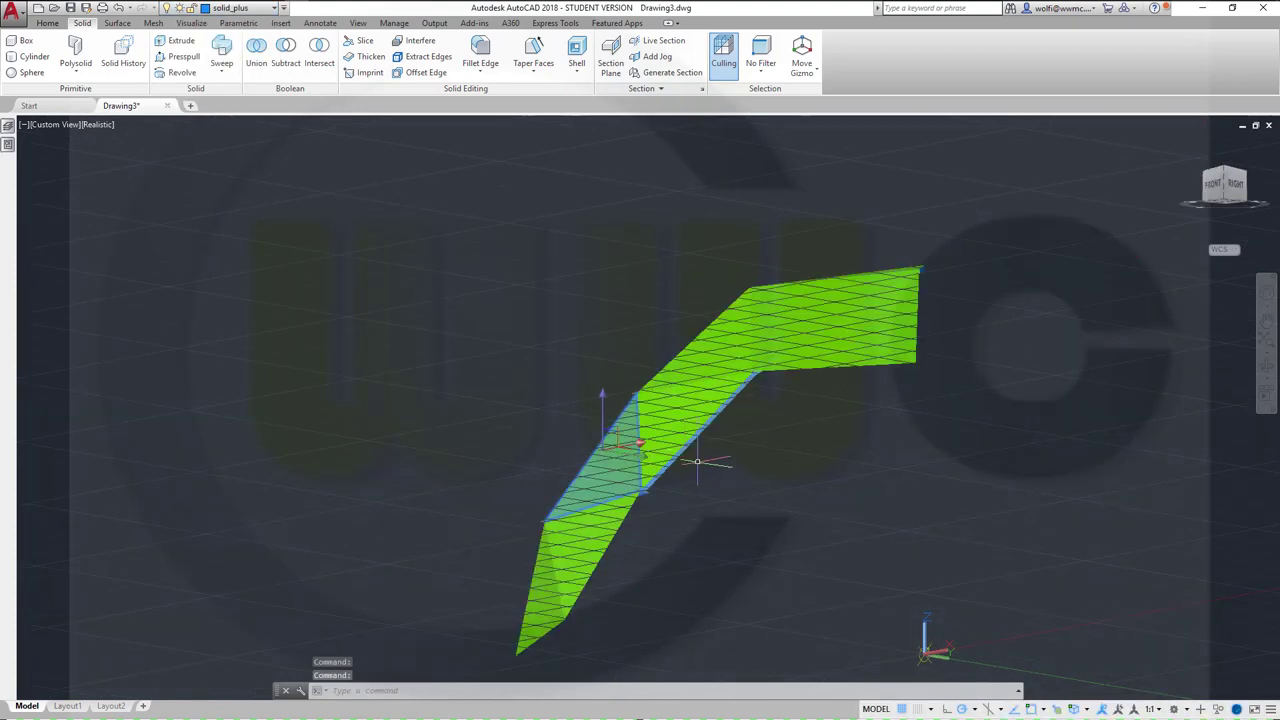
{"action": "key", "text": "Escape"}
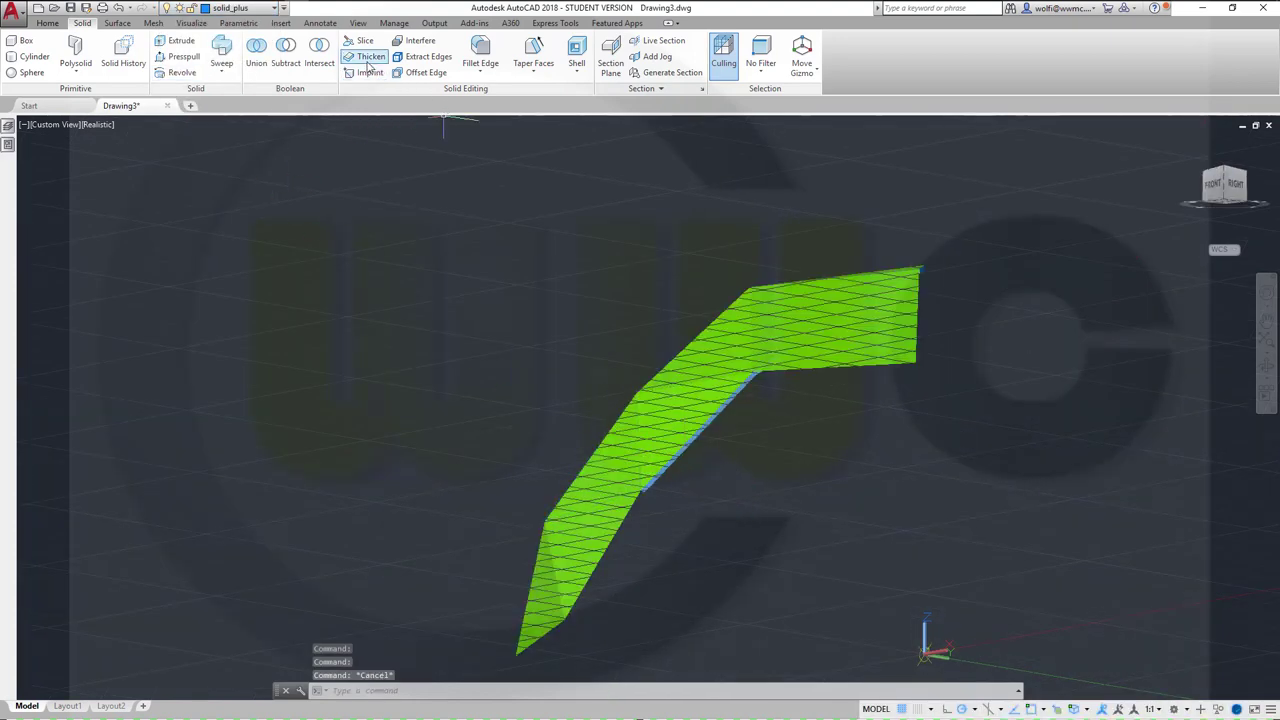
Thicken another lower green triangle by the default 25.
{"action": "left_click", "coordinate": [370, 57]}
{"action": "left_click", "coordinate": [590, 568]}
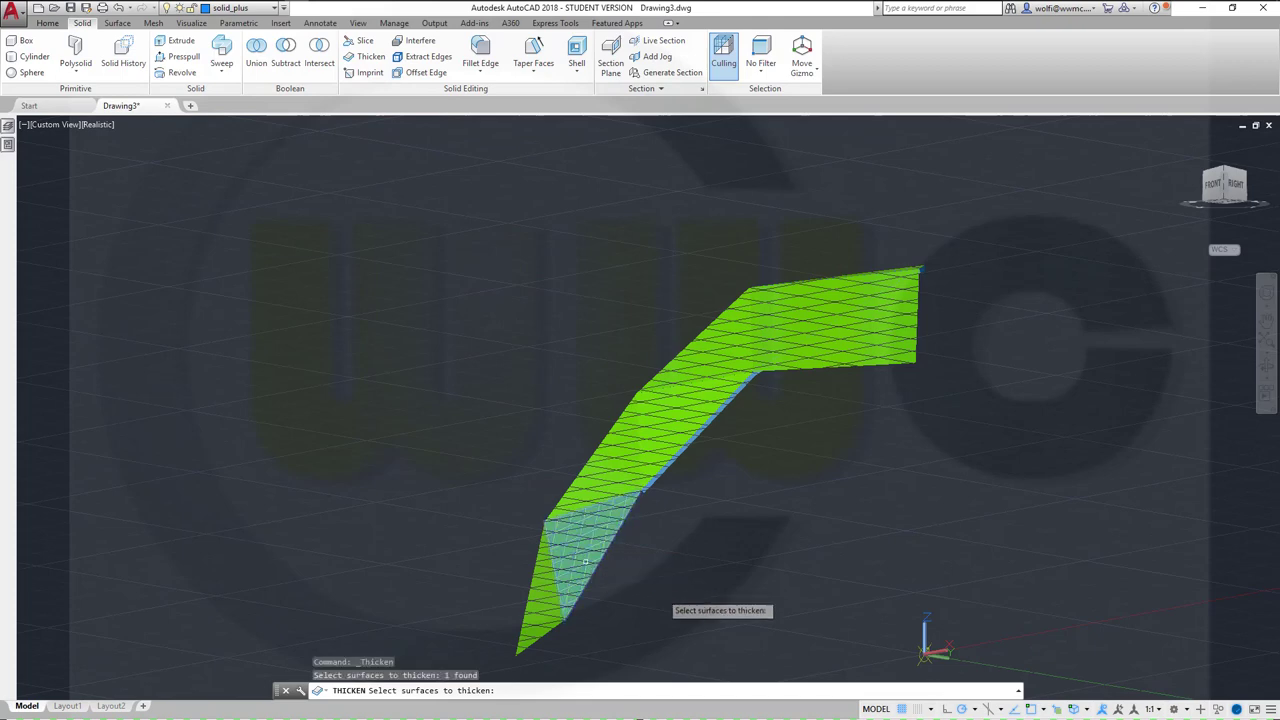
{"action": "key", "text": "Return"}
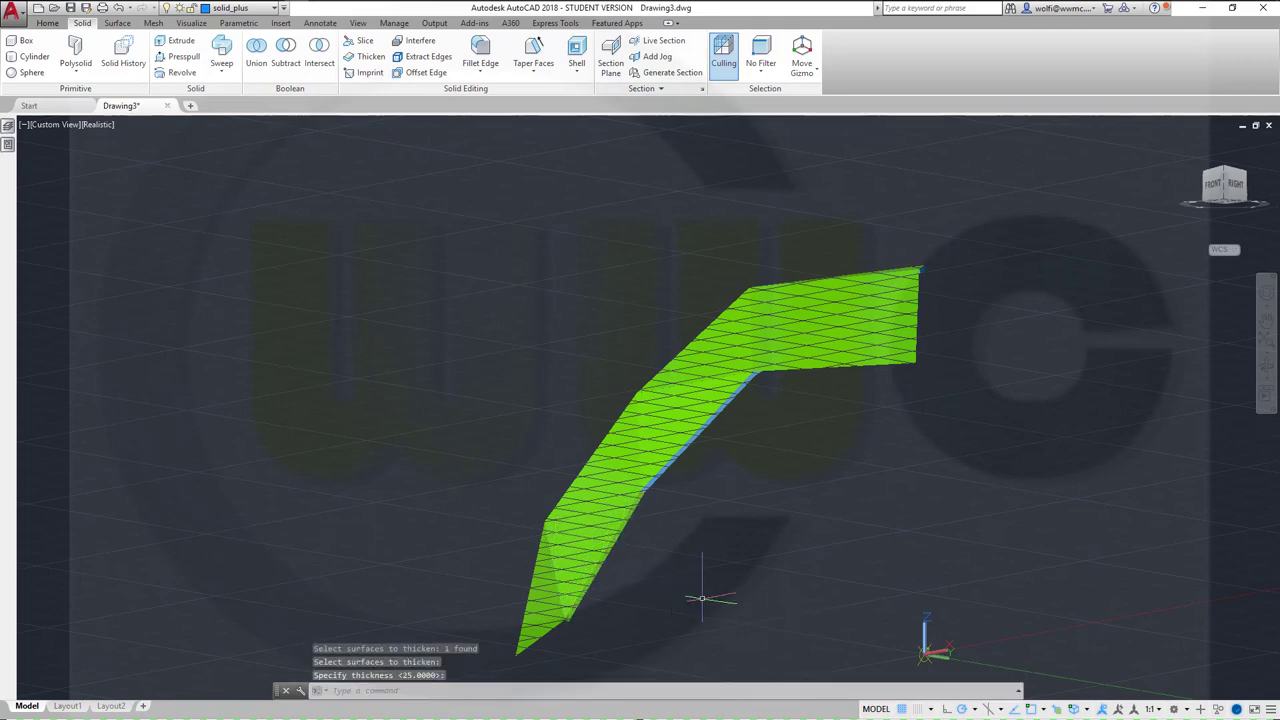
{"action": "key", "text": "Return"}
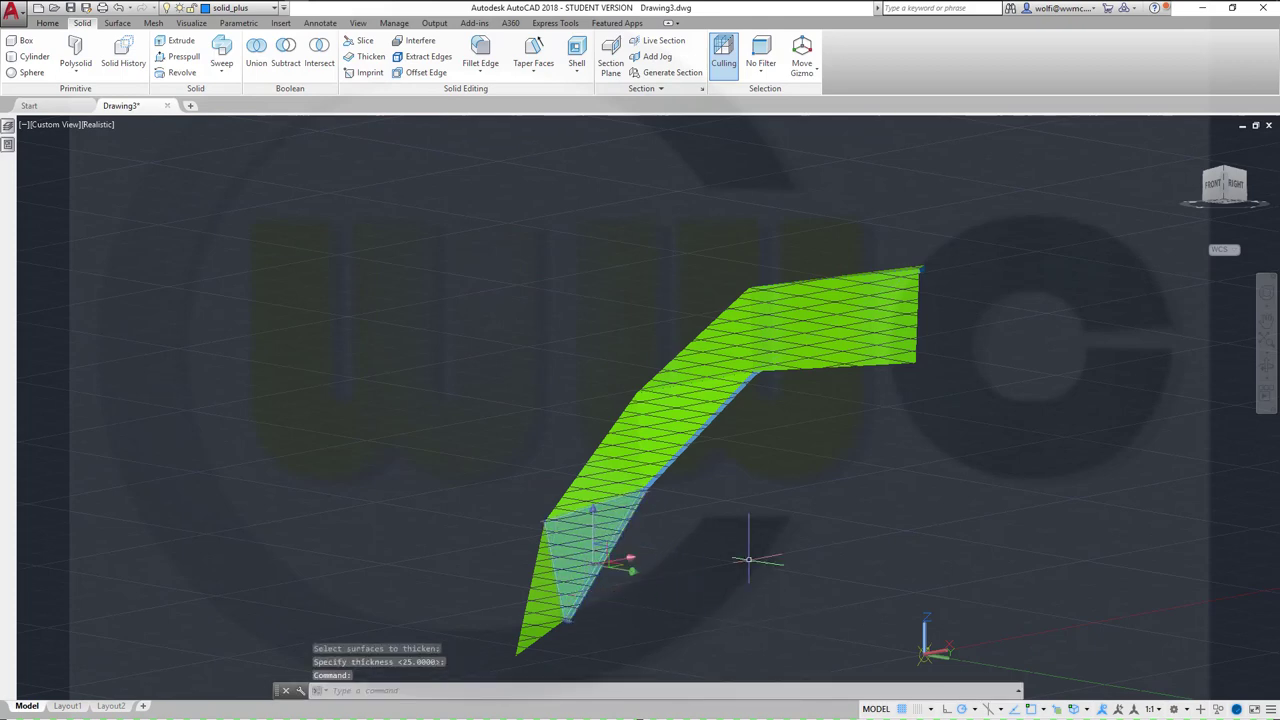
Assign the new solid to the solid_plus layer, turning it blue.
{"action": "left_click", "coordinate": [273, 8]}
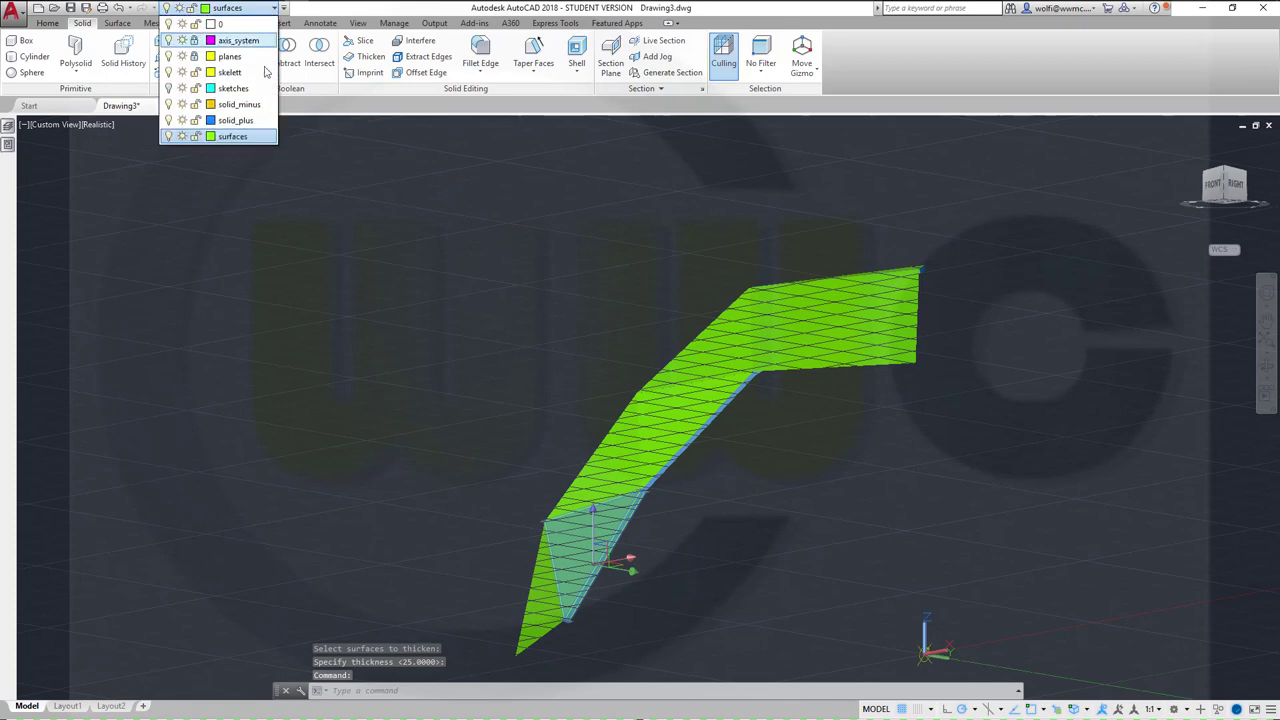
{"action": "left_click", "coordinate": [230, 122]}
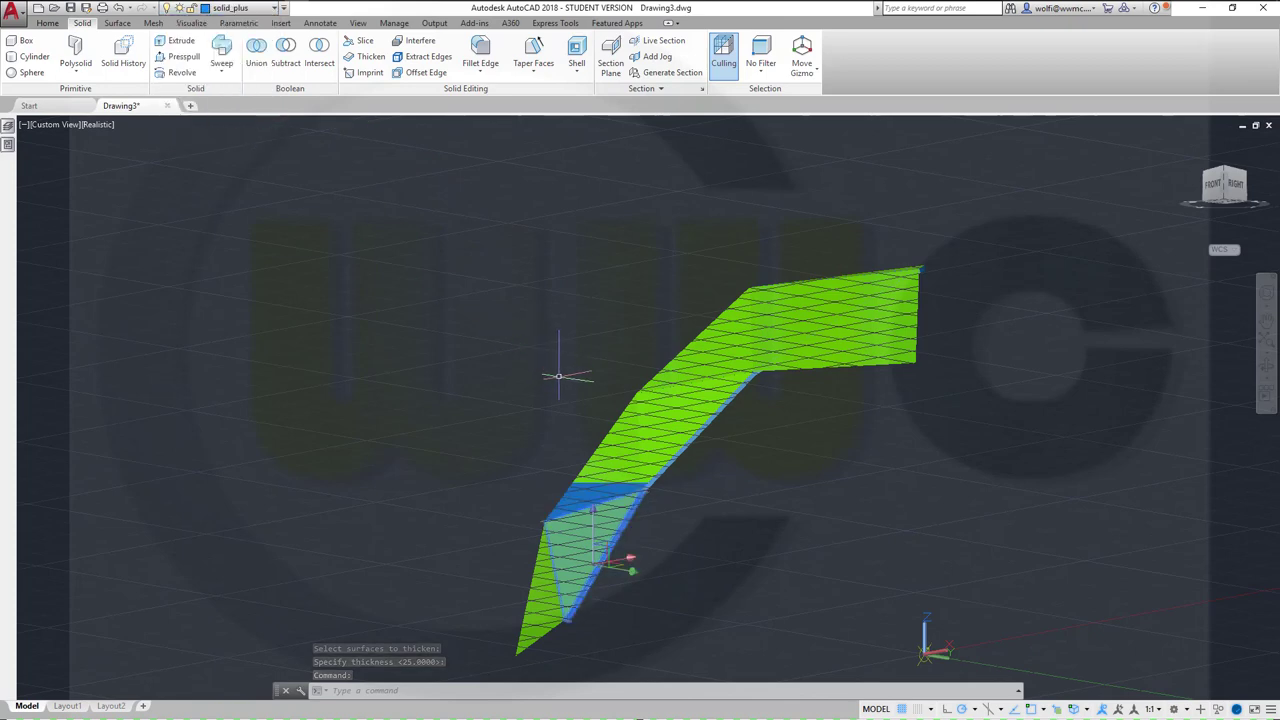
{"action": "key", "text": "Escape"}
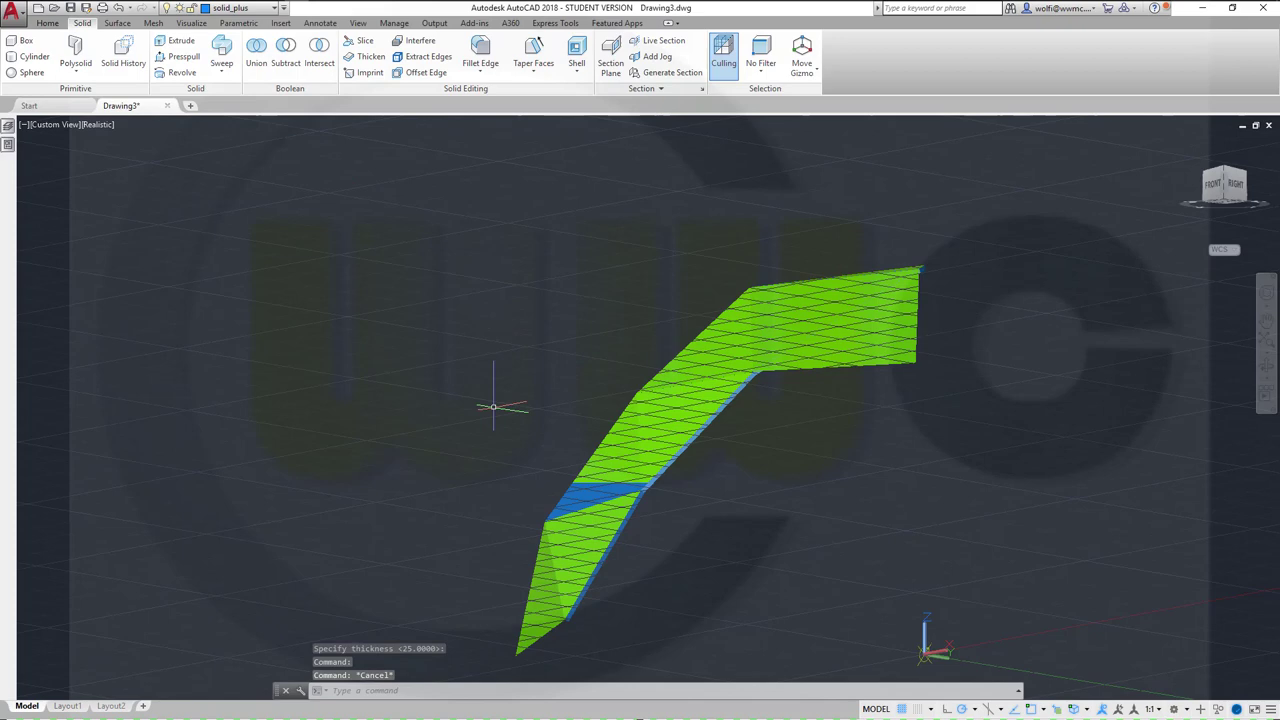
{"action": "mouse_move", "coordinate": [493, 407]}
{"action": "middle_mouse_down", "text": "shift"}
{"action": "mouse_move", "coordinate": [534, 426]}
{"action": "mouse_move", "coordinate": [508, 423]}
{"action": "mouse_move", "coordinate": [500, 274]}
{"action": "mouse_move", "coordinate": [523, 300]}
{"action": "middle_mouse_up", "text": "shift"}
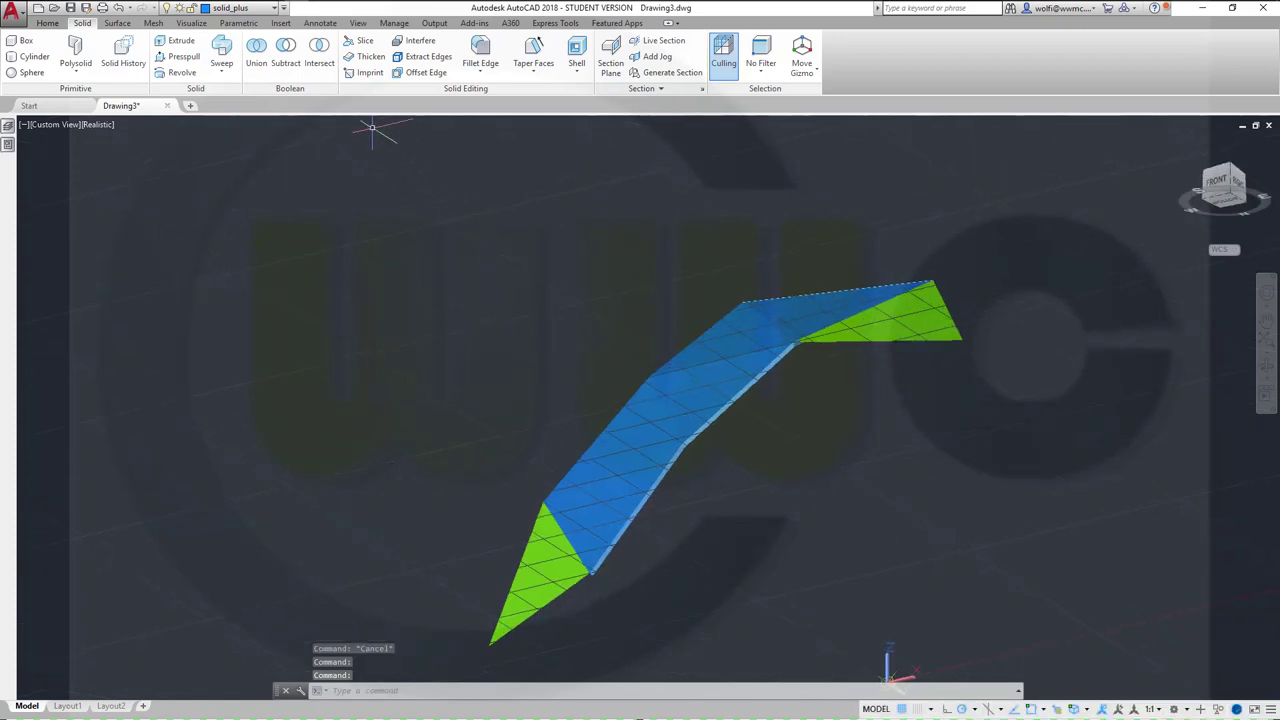
Thicken the lowest green triangle by the default 25.
{"action": "left_click", "coordinate": [371, 57]}
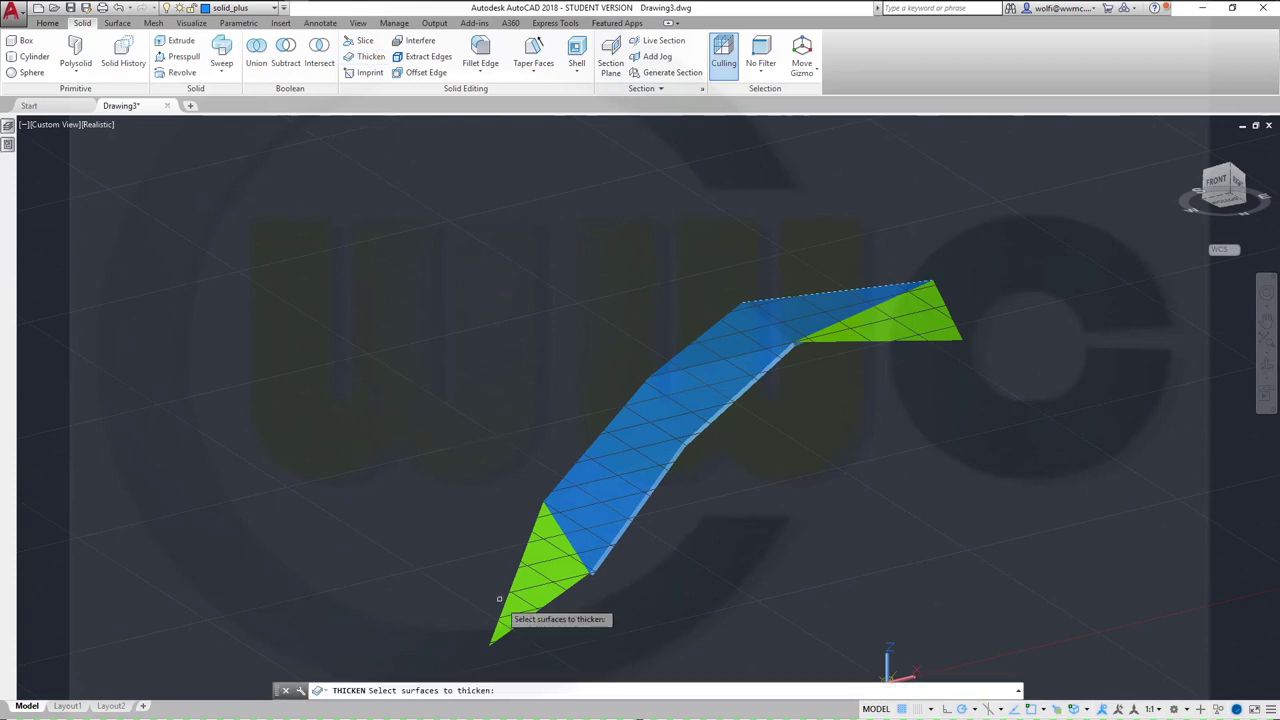
{"action": "left_click", "coordinate": [528, 600]}
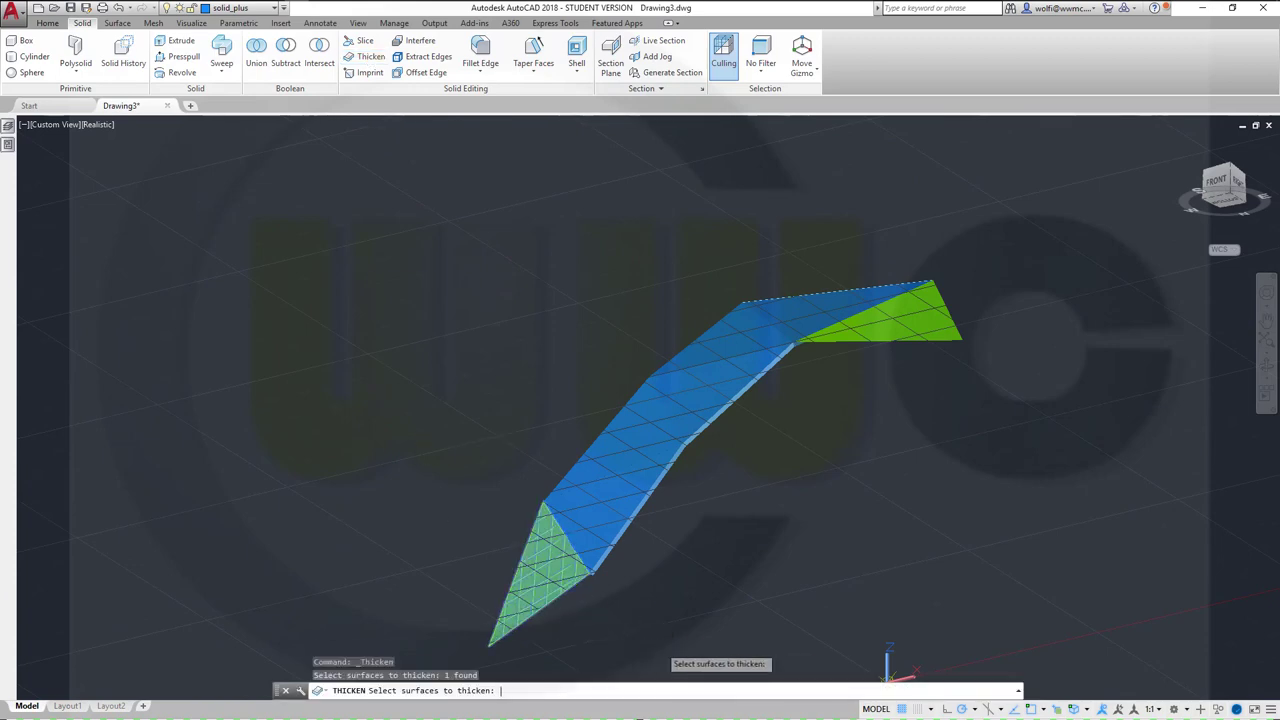
{"action": "key", "text": "Return"}
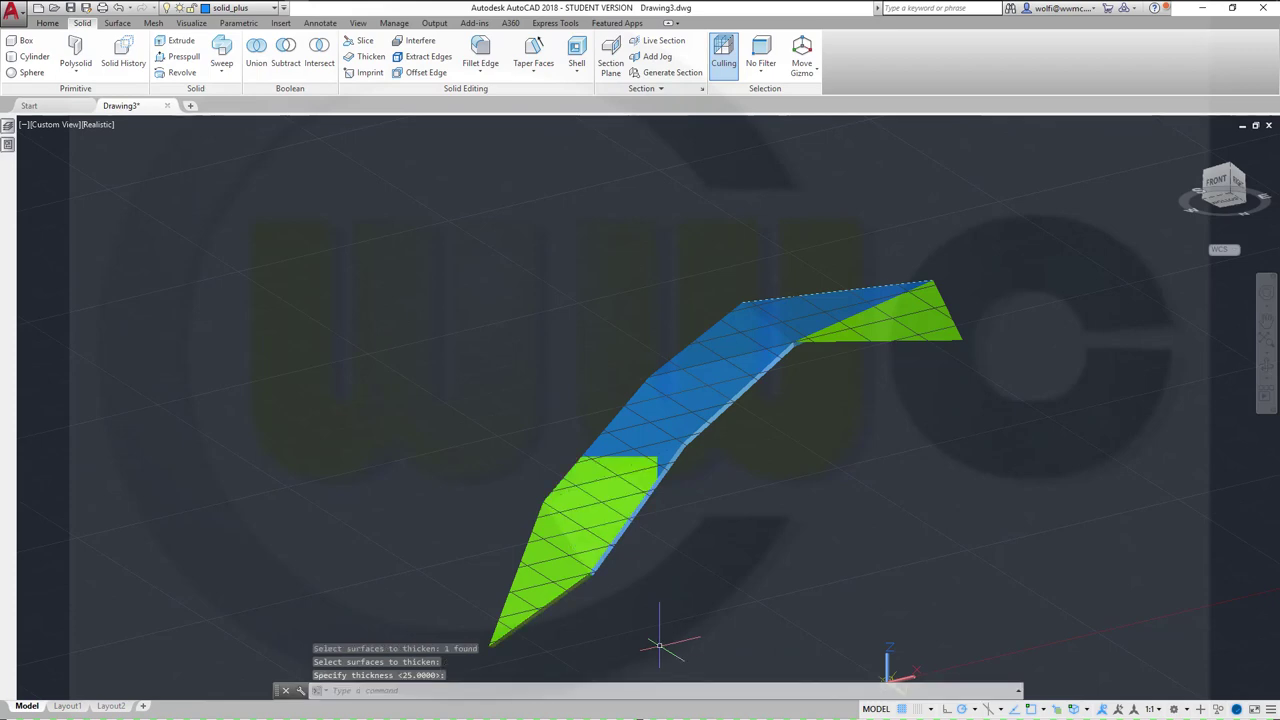
{"action": "key", "text": "Return"}
Select the new 3D solid among overlapping objects and move it to solid_plus.
{"action": "mouse_move", "coordinate": [660, 645]}
{"action": "middle_mouse_down", "text": "shift"}
{"action": "mouse_move", "coordinate": [520, 534]}
{"action": "mouse_move", "coordinate": [514, 571]}
{"action": "middle_mouse_up", "text": "shift"}
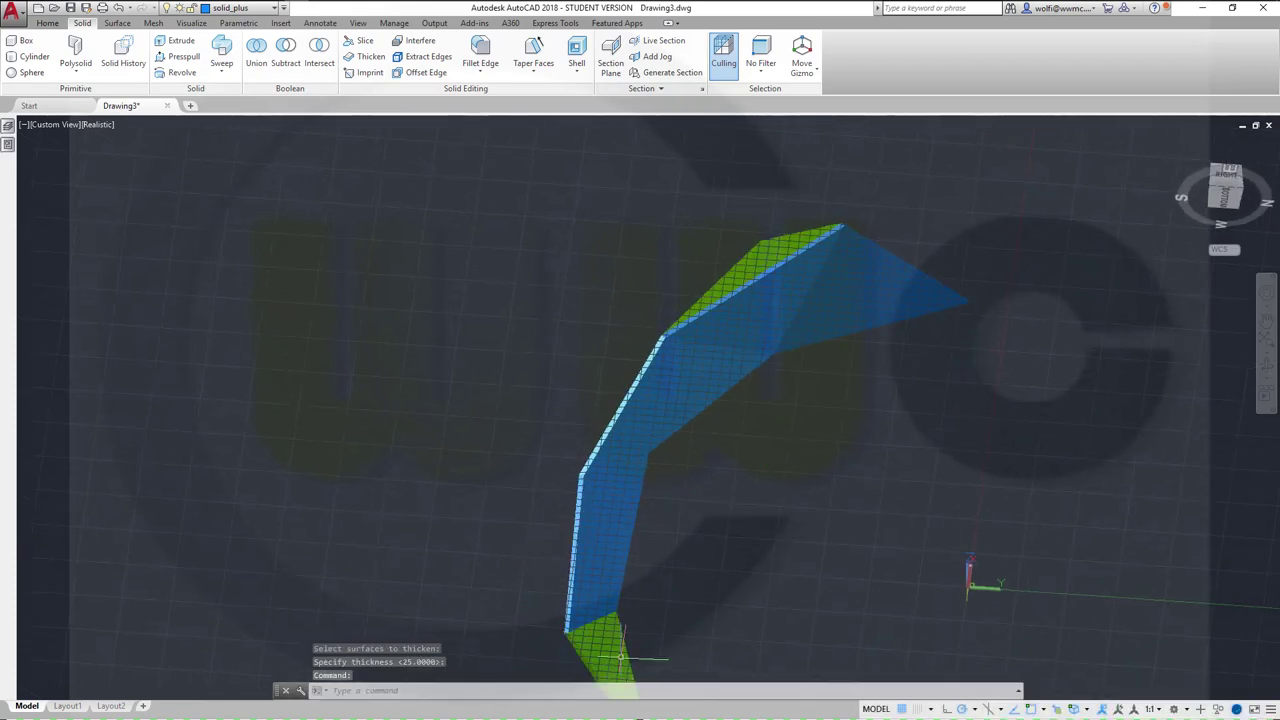
{"action": "left_click", "coordinate": [610, 645]}
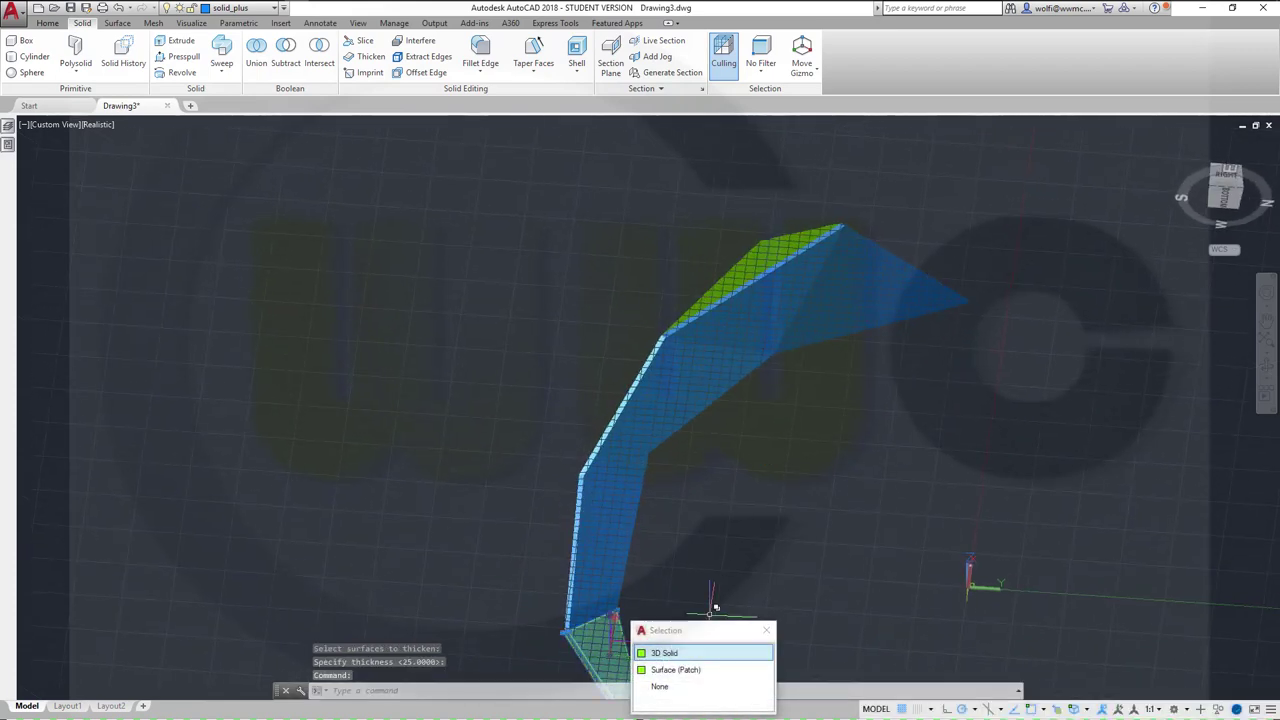
{"action": "left_click", "coordinate": [668, 653]}
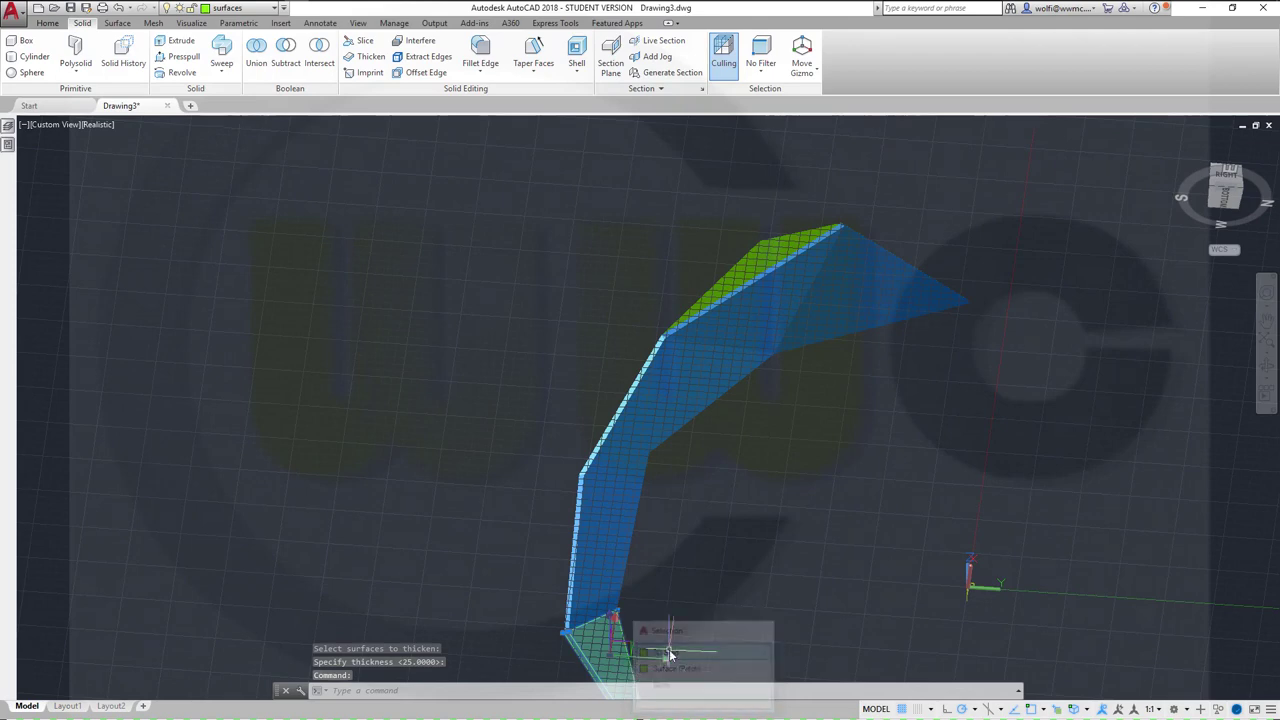
{"action": "left_click", "coordinate": [274, 9]}
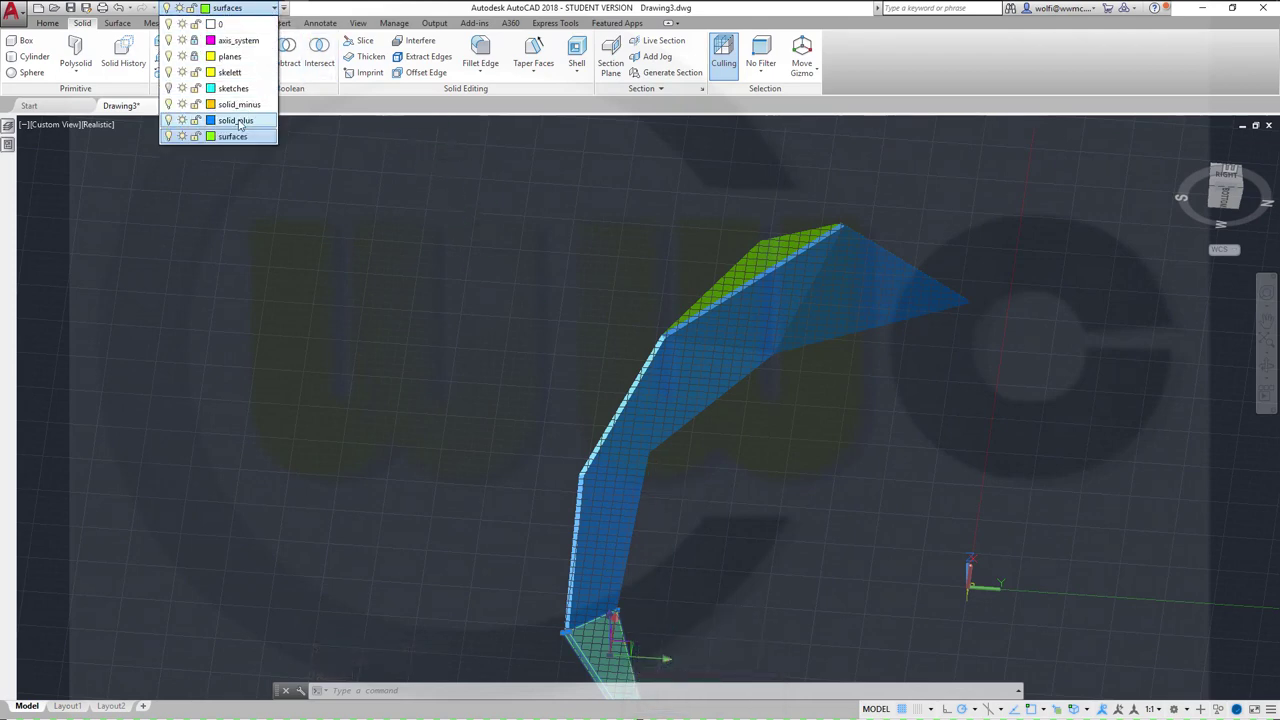
{"action": "left_click", "coordinate": [240, 127]}
{"action": "middle_click_drag", "start_coordinate": [714, 574], "coordinate": [660, 432], "text": "shift"}
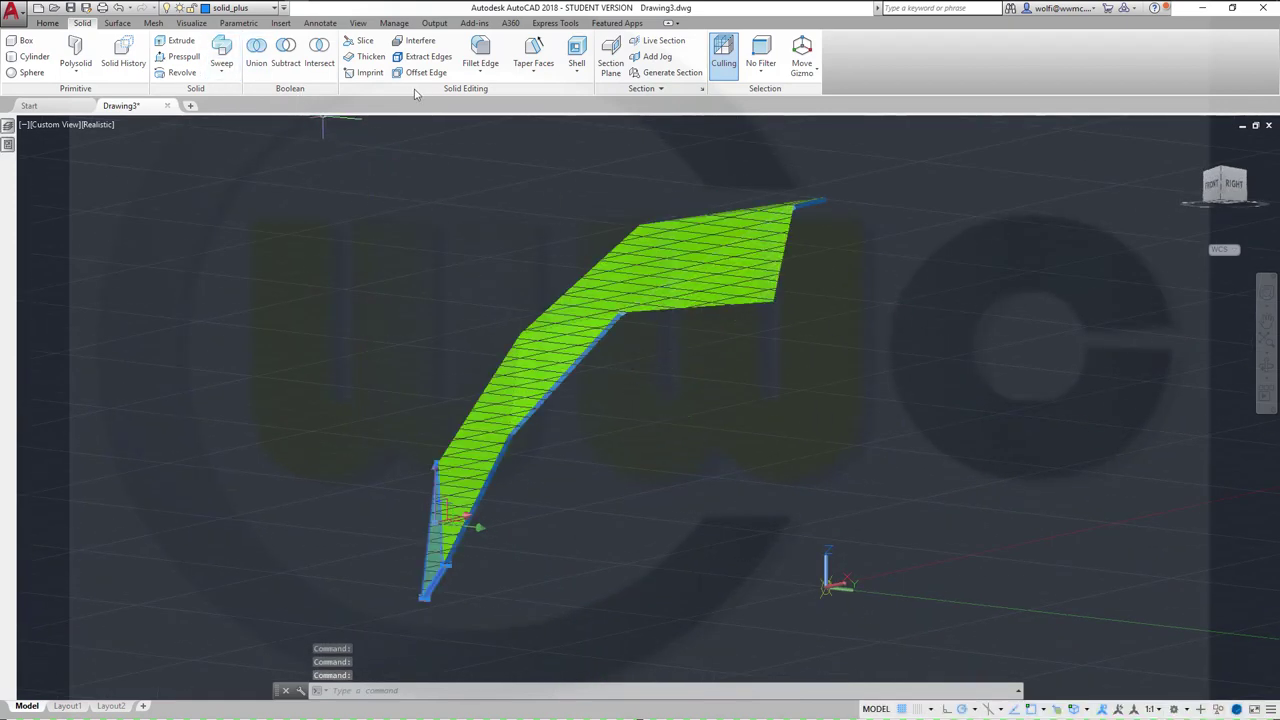
Thicken the upper-right triangle by 25, then pick where it overlaps the blue solids.
{"action": "left_click", "coordinate": [772, 312]}
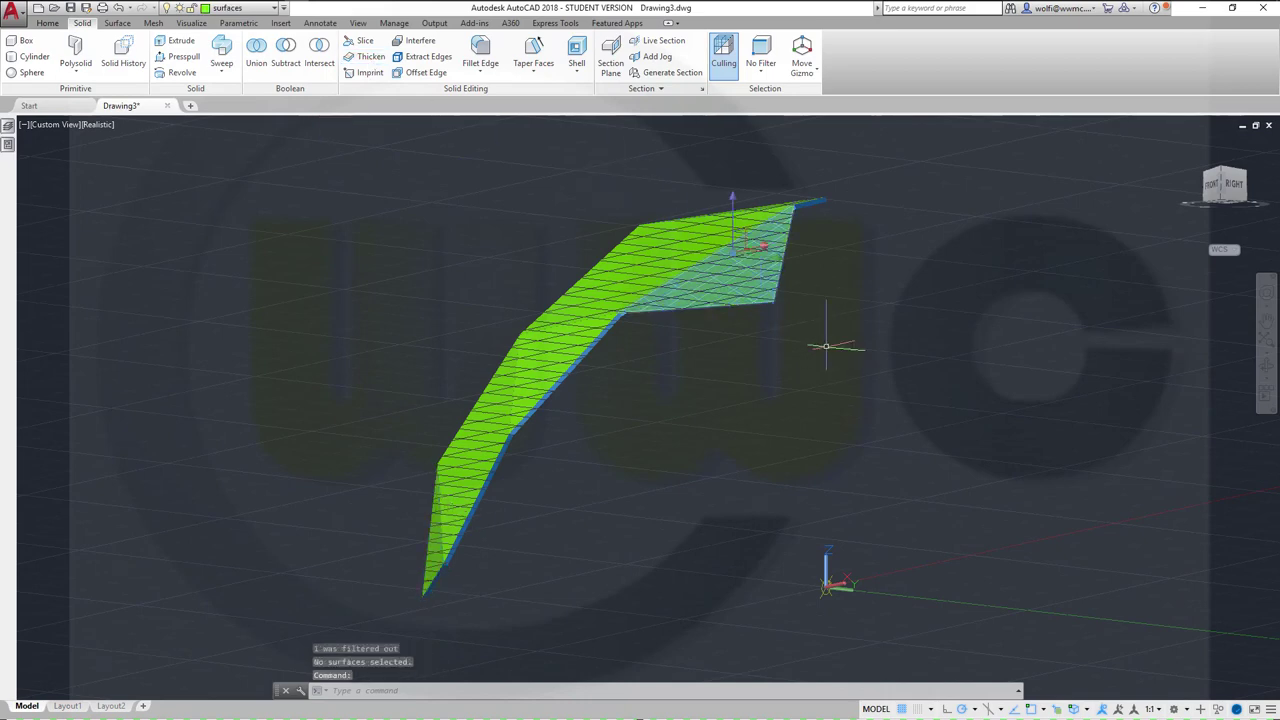
{"action": "left_click", "coordinate": [367, 57]}
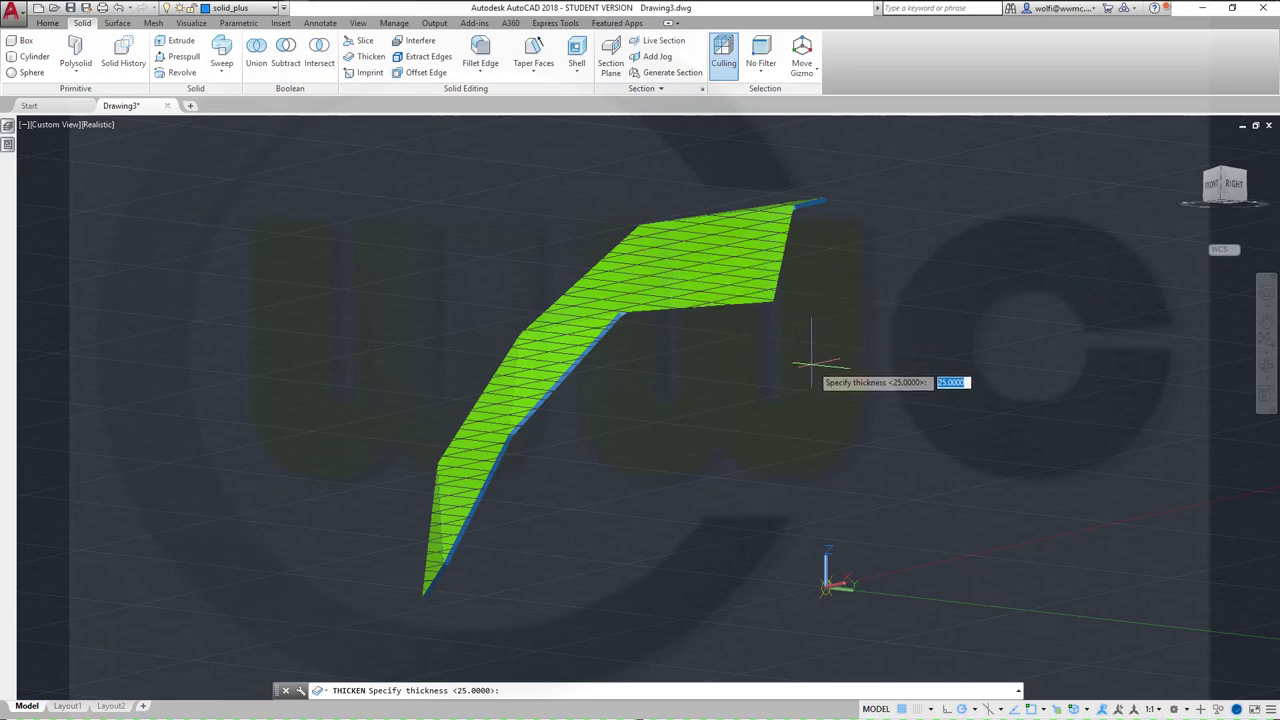
{"action": "key", "text": "Return"}
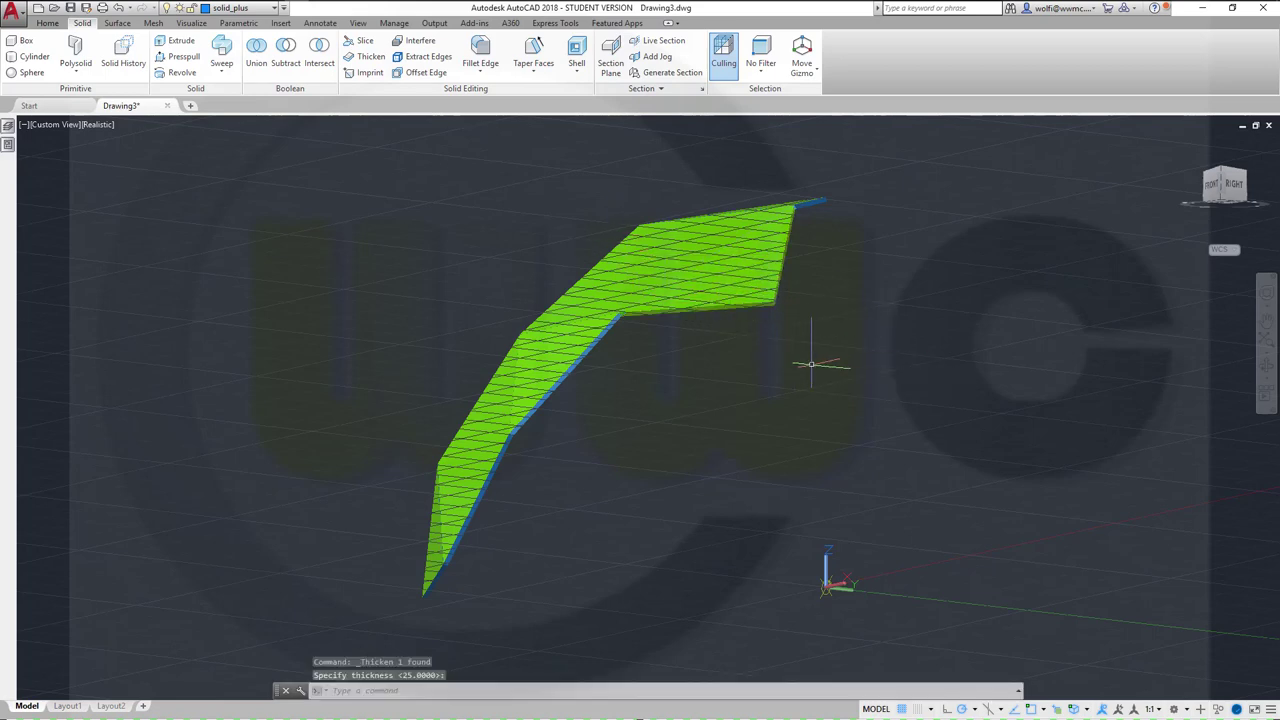
{"action": "key", "text": "Escape"}
{"action": "mouse_move", "coordinate": [680, 361]}
{"action": "middle_mouse_down", "text": "shift"}
{"action": "mouse_move", "coordinate": [654, 320]}
{"action": "mouse_move", "coordinate": [698, 281]}
{"action": "middle_mouse_up", "text": "shift"}
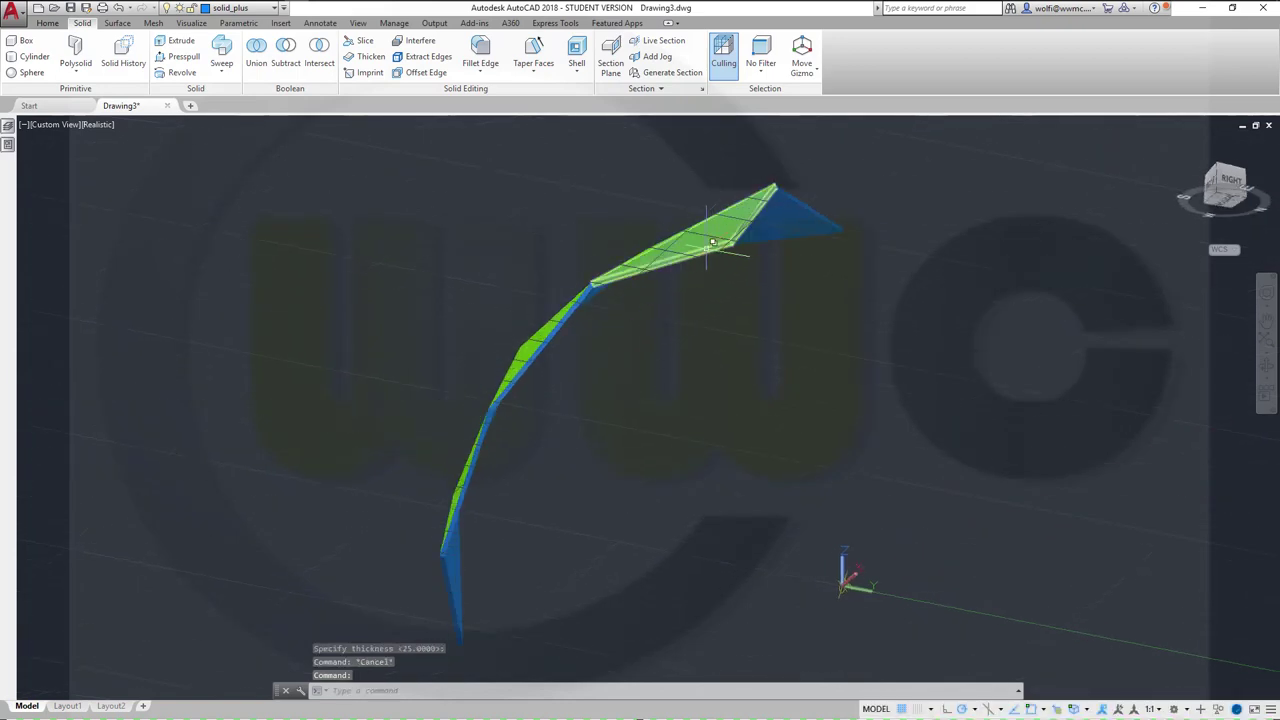
{"action": "left_click", "coordinate": [712, 255]}
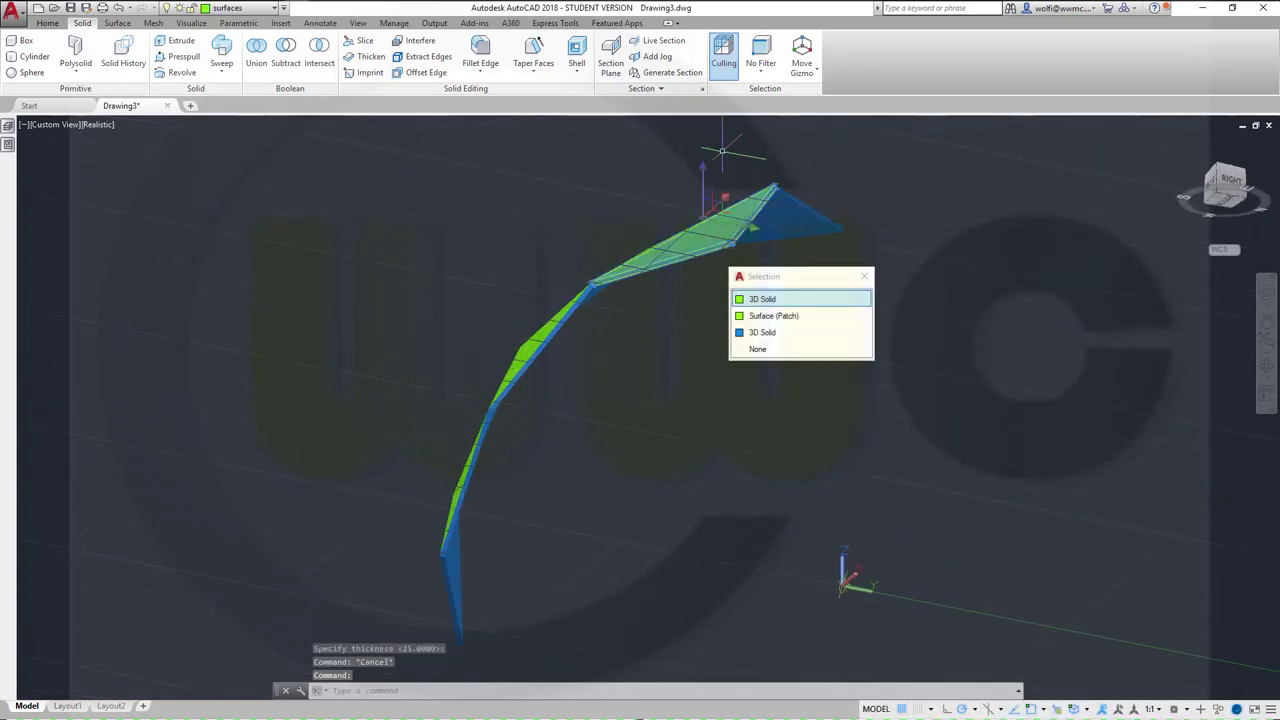
Choose the top 3D solid from Selection Cycling and place it on solid_plus.
{"action": "left_click", "coordinate": [766, 300]}
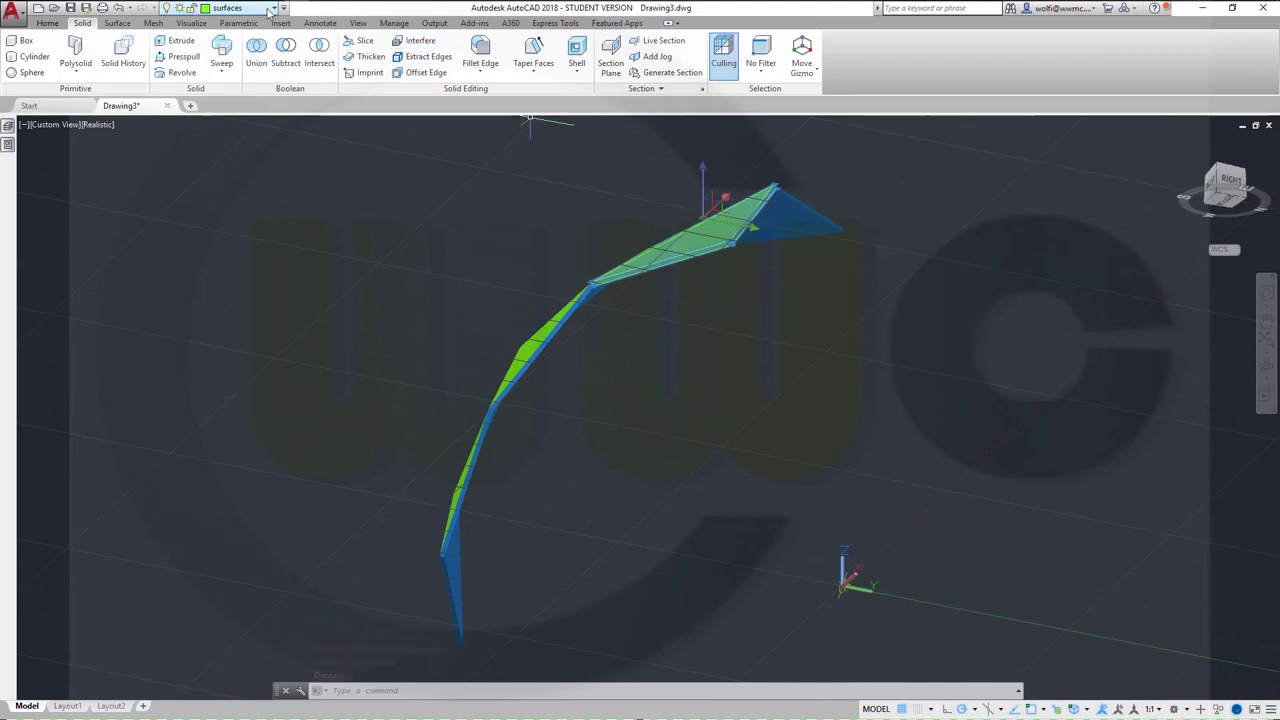
{"action": "left_click", "coordinate": [268, 11]}
{"action": "left_click", "coordinate": [256, 124]}
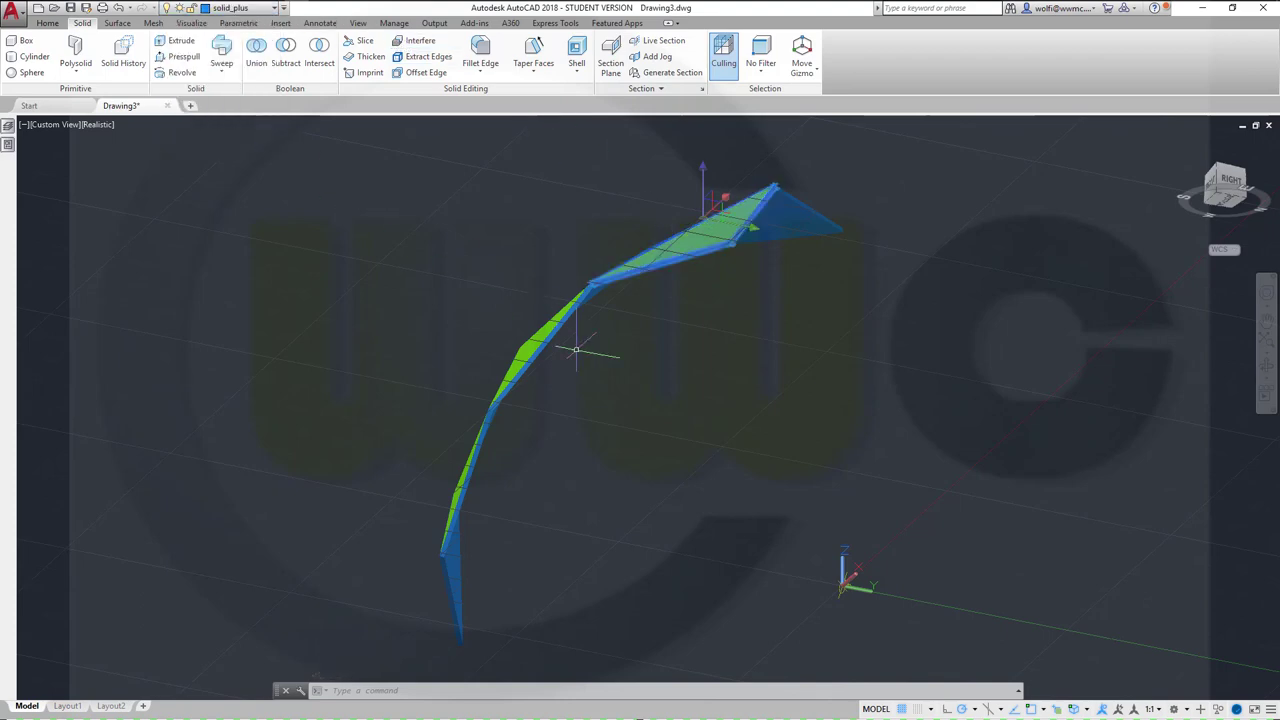
{"action": "key", "text": "Escape"}
{"action": "middle_click_drag", "start_coordinate": [455, 295], "coordinate": [503, 320], "text": "shift"}
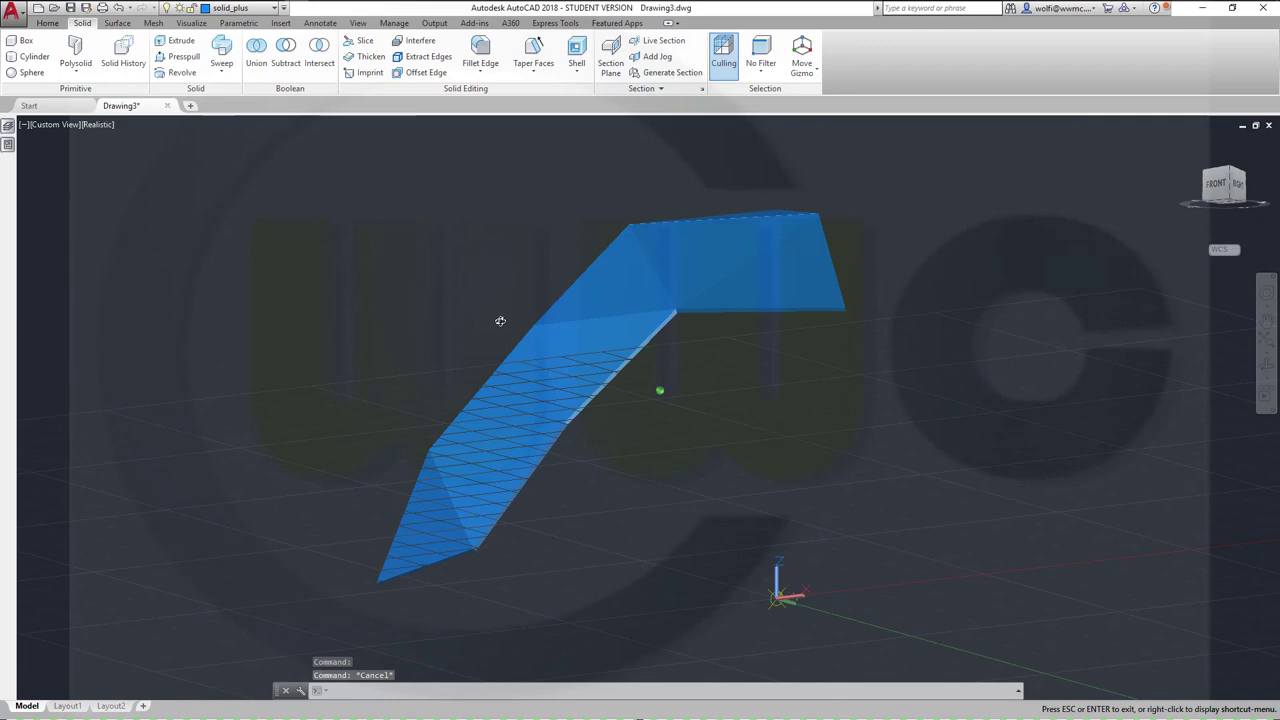
Turn off the surfaces layer so only the blue solids show.
{"action": "left_click", "coordinate": [273, 9]}
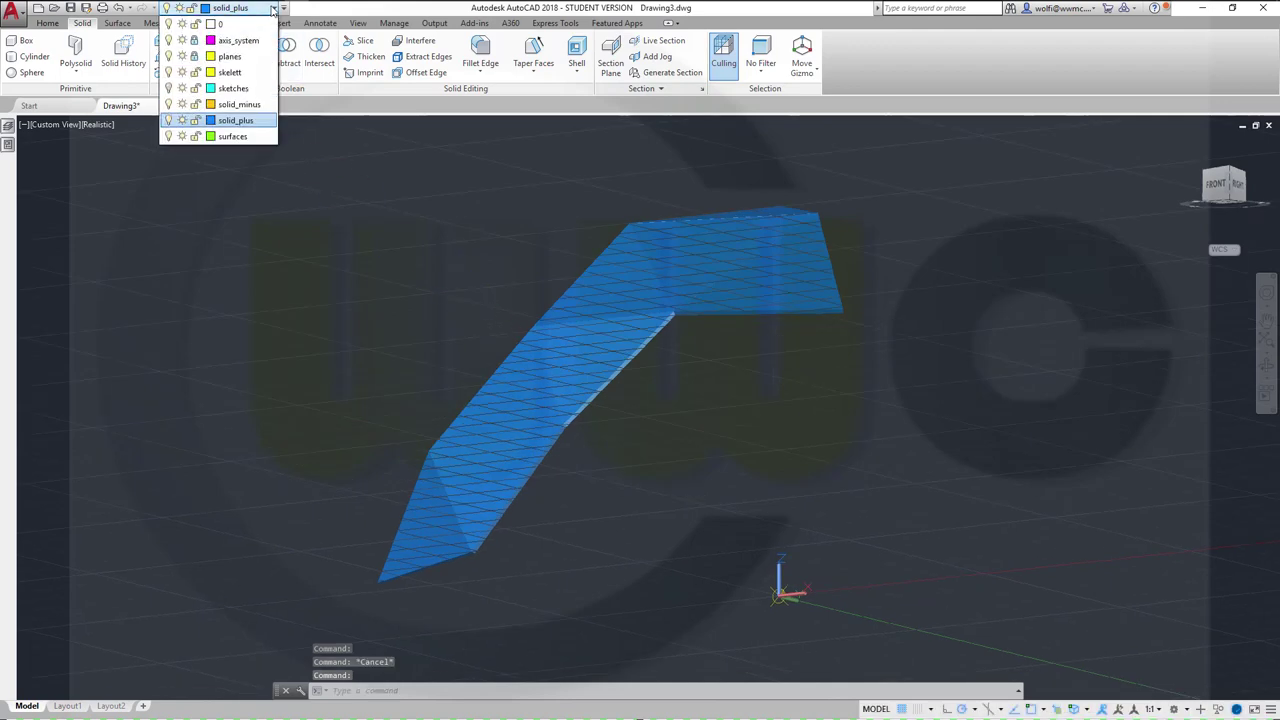
{"action": "left_click", "coordinate": [168, 136]}
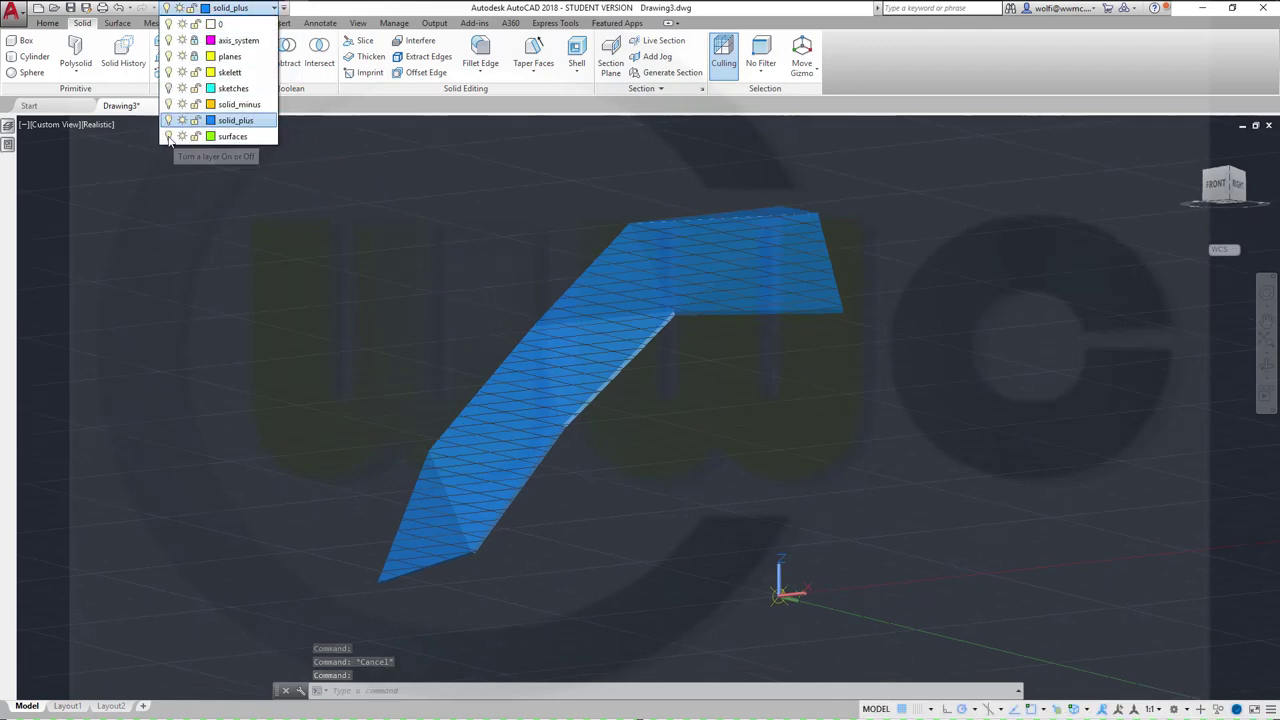
{"action": "left_click", "coordinate": [326, 307]}
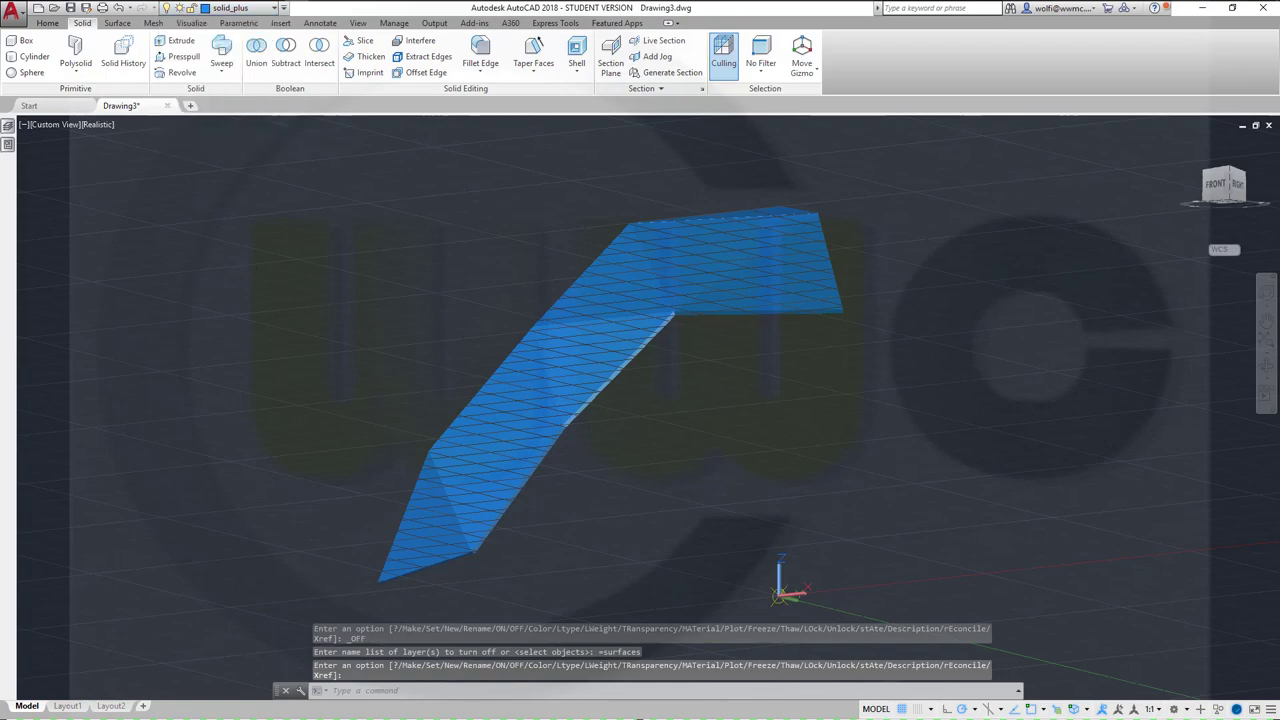
{"action": "middle_click_drag", "start_coordinate": [652, 452], "coordinate": [807, 509], "text": "shift"}
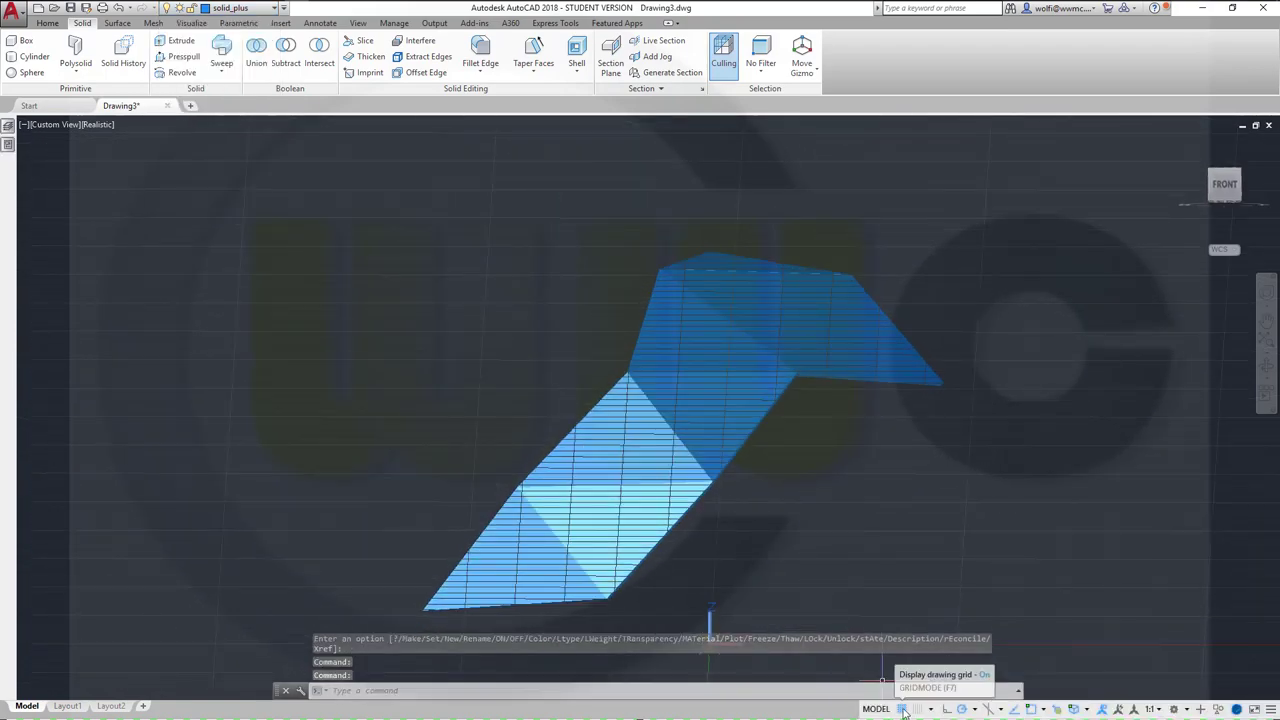
Turn the drawing grid off and orbit to view the blue frame from the front.
{"action": "left_click", "coordinate": [901, 709]}
{"action": "mouse_move", "coordinate": [846, 578]}
{"action": "middle_mouse_down", "text": "shift"}
{"action": "mouse_move", "coordinate": [623, 371]}
{"action": "mouse_move", "coordinate": [663, 509]}
{"action": "mouse_move", "coordinate": [651, 517]}
{"action": "mouse_move", "coordinate": [523, 357]}
{"action": "mouse_move", "coordinate": [523, 400]}
{"action": "mouse_move", "coordinate": [606, 477]}
{"action": "mouse_move", "coordinate": [651, 496]}
{"action": "mouse_move", "coordinate": [600, 480]}
{"action": "mouse_move", "coordinate": [546, 400]}
{"action": "mouse_move", "coordinate": [545, 443]}
{"action": "mouse_move", "coordinate": [646, 483]}
{"action": "mouse_move", "coordinate": [637, 526]}
{"action": "mouse_move", "coordinate": [595, 469]}
{"action": "mouse_move", "coordinate": [594, 423]}
{"action": "mouse_move", "coordinate": [673, 516]}
{"action": "middle_mouse_up", "text": "shift"}
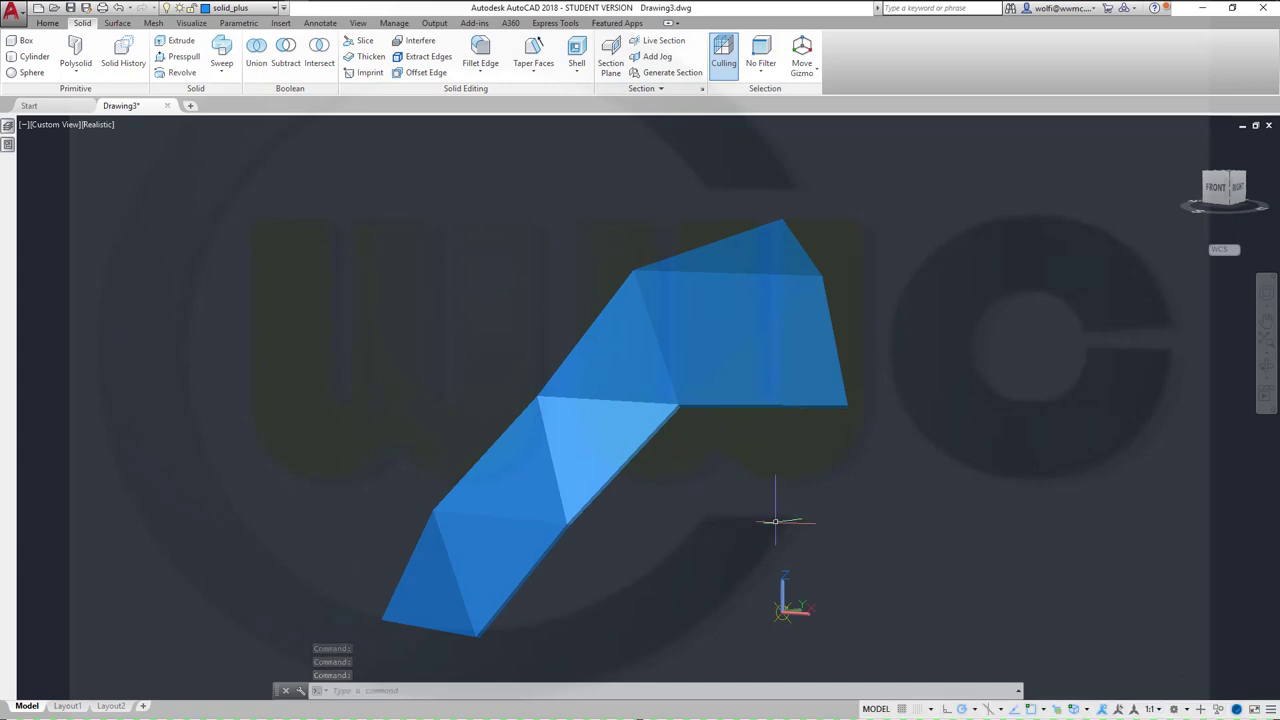
{"action": "middle_click_drag", "start_coordinate": [775, 521], "coordinate": [726, 578], "text": "shift"}
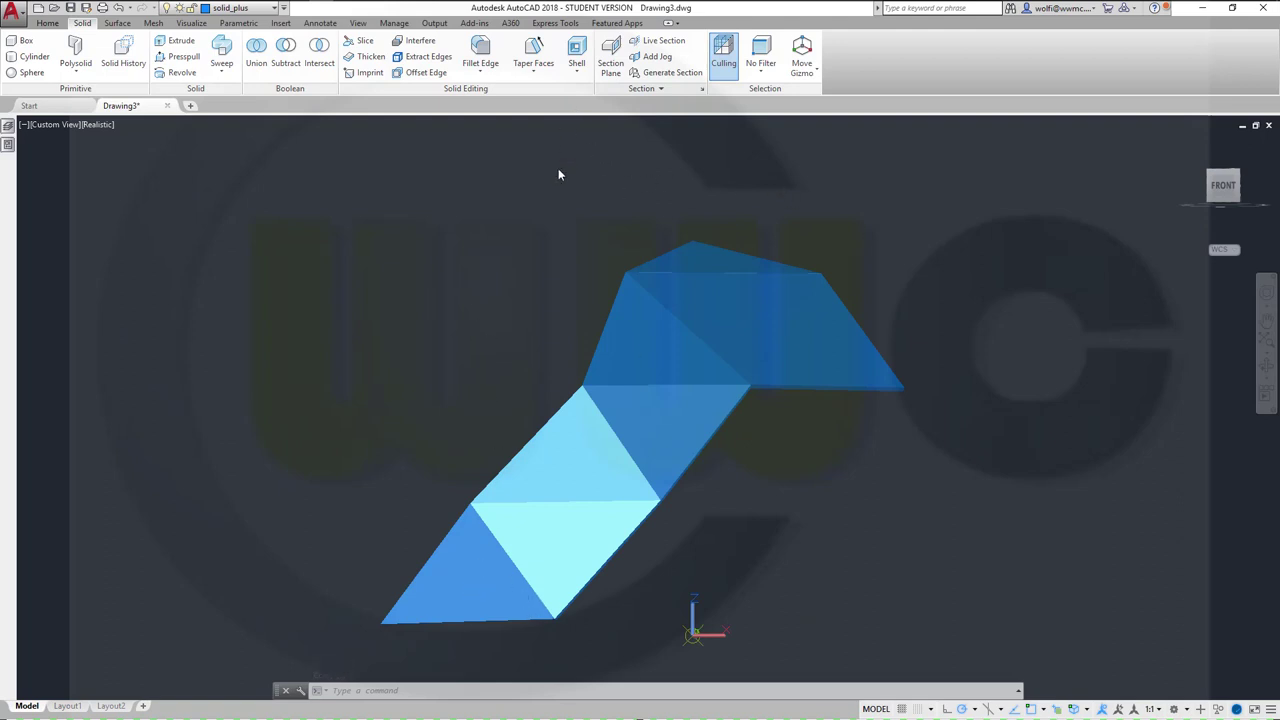
Shell the frame solid by 25, removing both faces of the lowest triangle.
{"action": "left_click", "coordinate": [577, 55]}
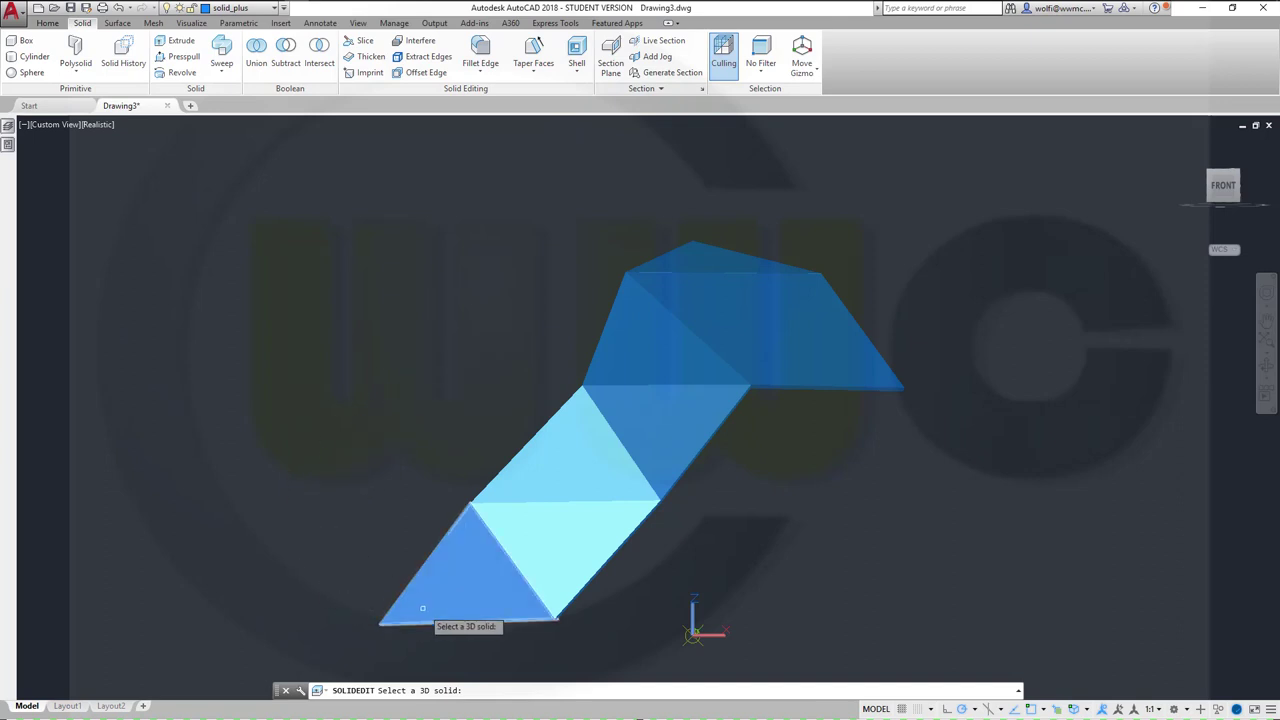
{"action": "left_click", "coordinate": [422, 608]}
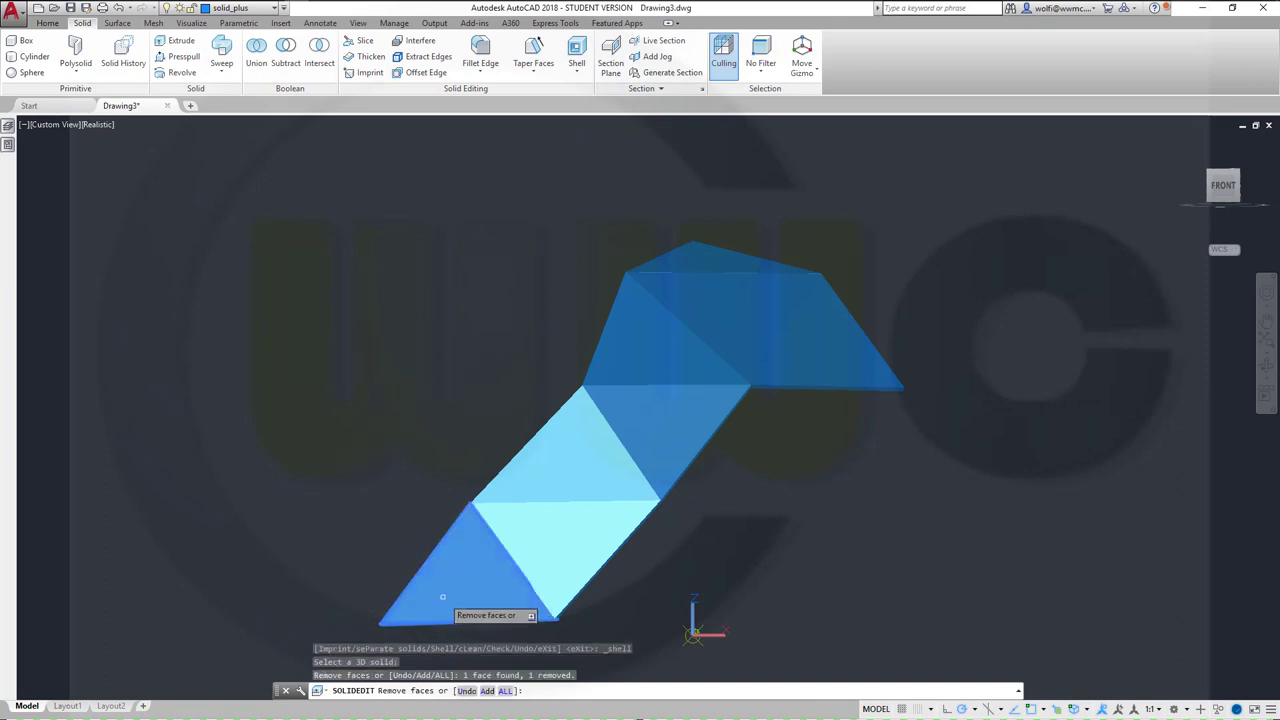
{"action": "left_click", "coordinate": [567, 596]}
{"action": "mouse_move", "coordinate": [567, 596]}
{"action": "middle_mouse_down", "text": "shift"}
{"action": "mouse_move", "coordinate": [480, 494]}
{"action": "mouse_move", "coordinate": [346, 500]}
{"action": "mouse_move", "coordinate": [460, 586]}
{"action": "middle_mouse_up", "text": "shift"}
{"action": "middle_click_drag", "start_coordinate": [486, 495], "coordinate": [486, 495], "text": "shift"}
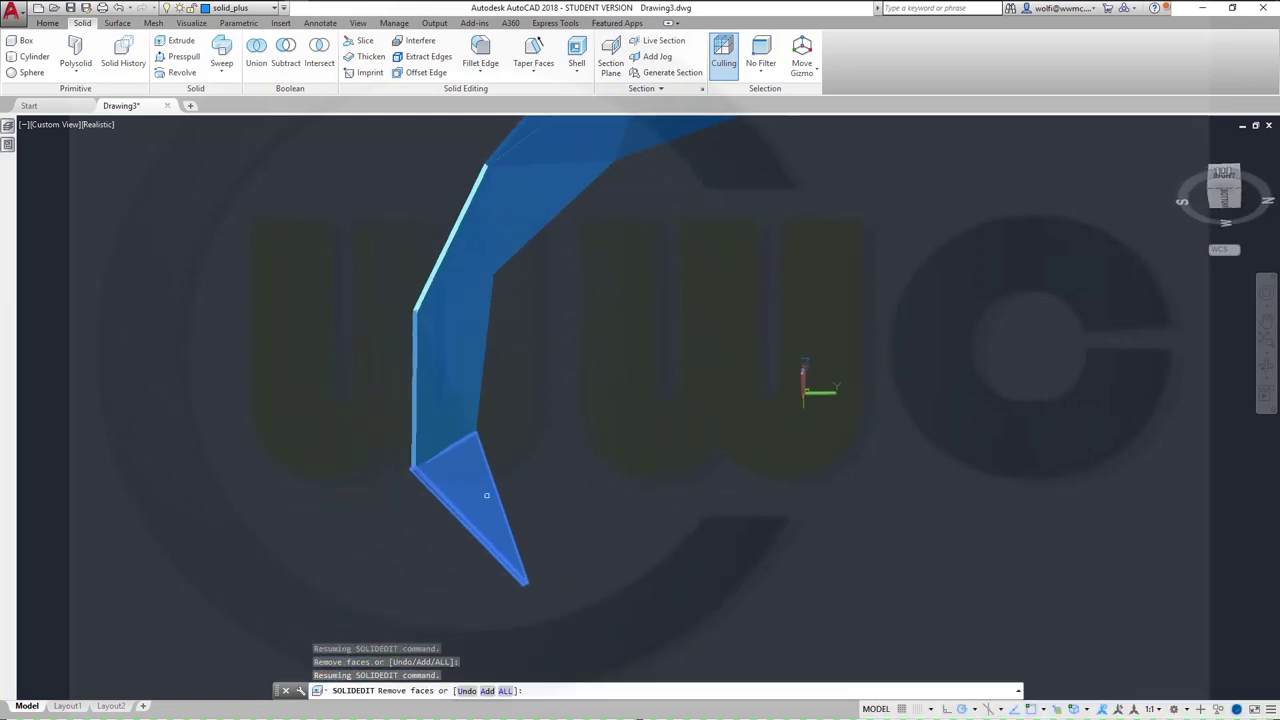
{"action": "left_click", "coordinate": [467, 497]}
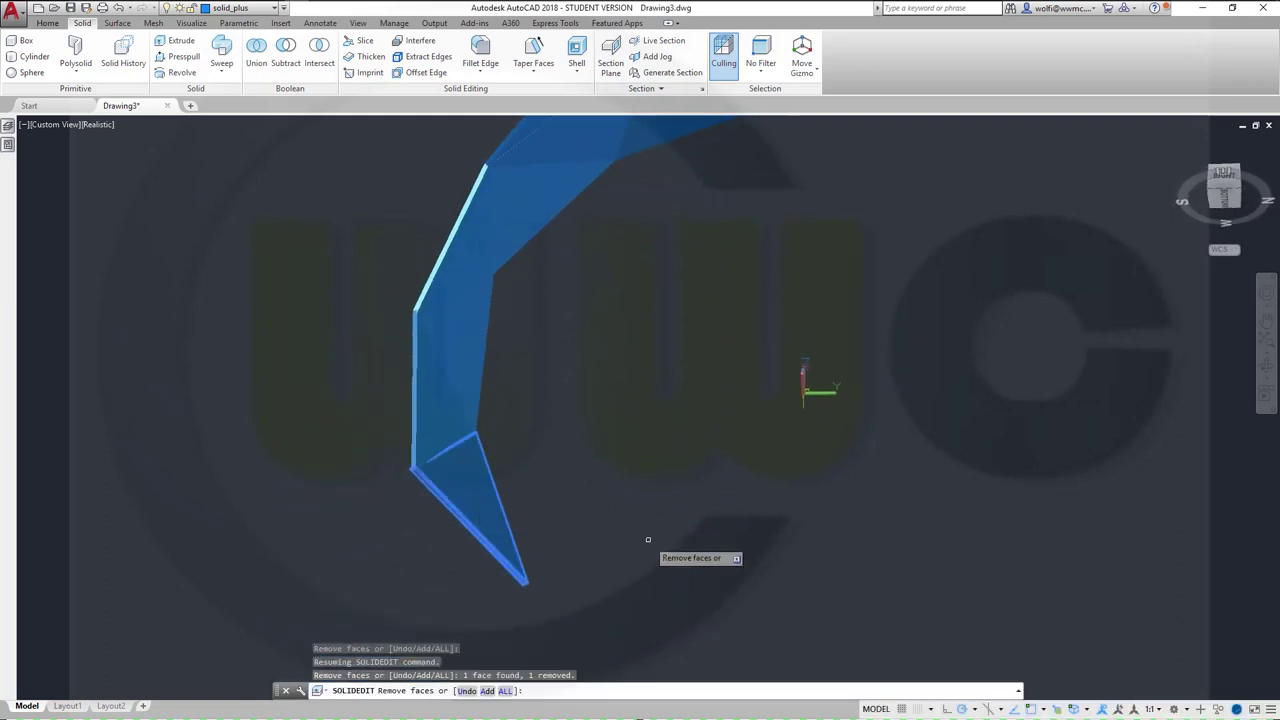
{"action": "key", "text": "Return"}
{"action": "type", "text": "25"}
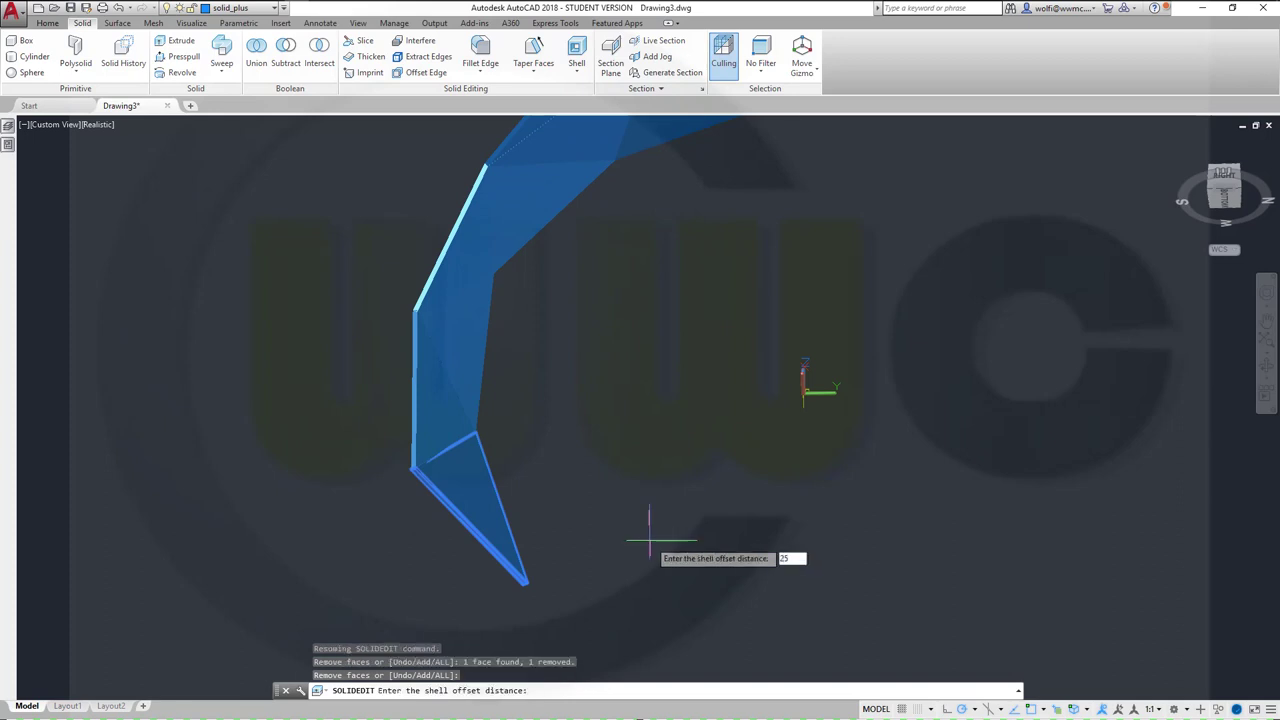
{"action": "key", "text": "Return"}
{"action": "key", "text": "Return"}
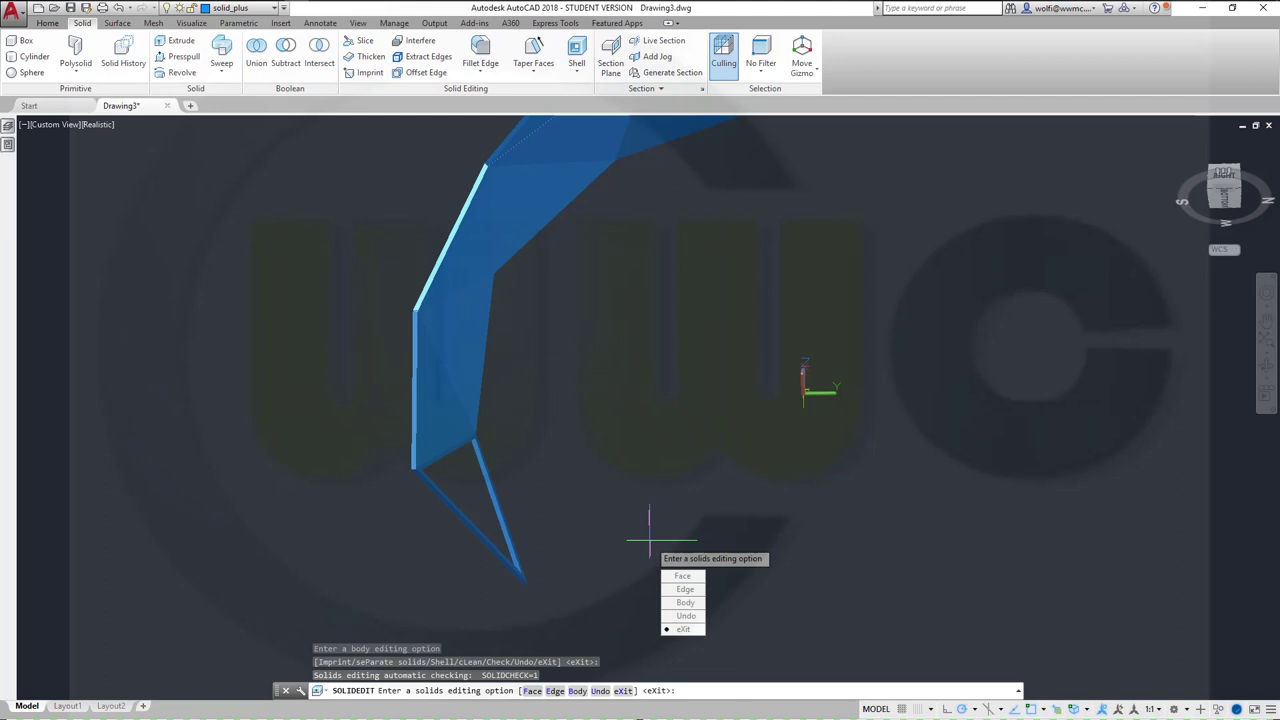
{"action": "key", "text": "Return"}
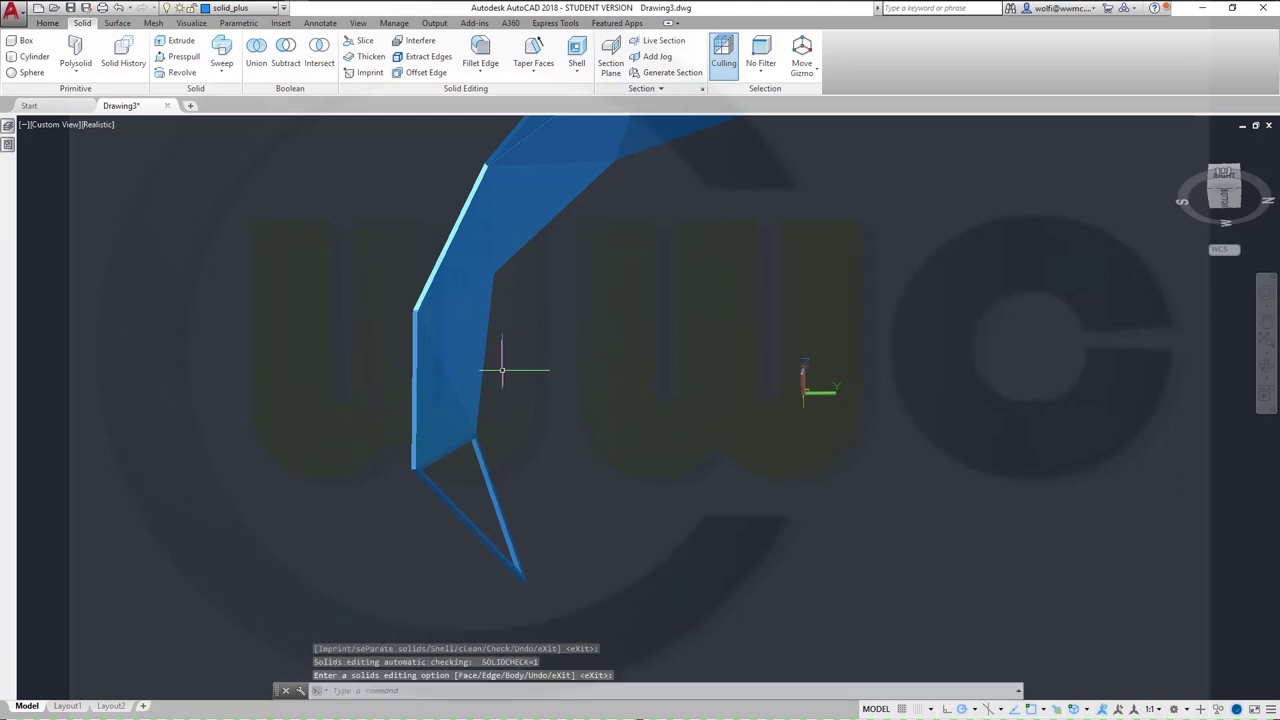
{"action": "mouse_move", "coordinate": [502, 370]}
{"action": "middle_mouse_down", "text": "shift"}
{"action": "mouse_move", "coordinate": [557, 371]}
{"action": "mouse_move", "coordinate": [618, 469]}
{"action": "mouse_move", "coordinate": [723, 500]}
{"action": "mouse_move", "coordinate": [674, 449]}
{"action": "middle_mouse_up", "text": "shift"}
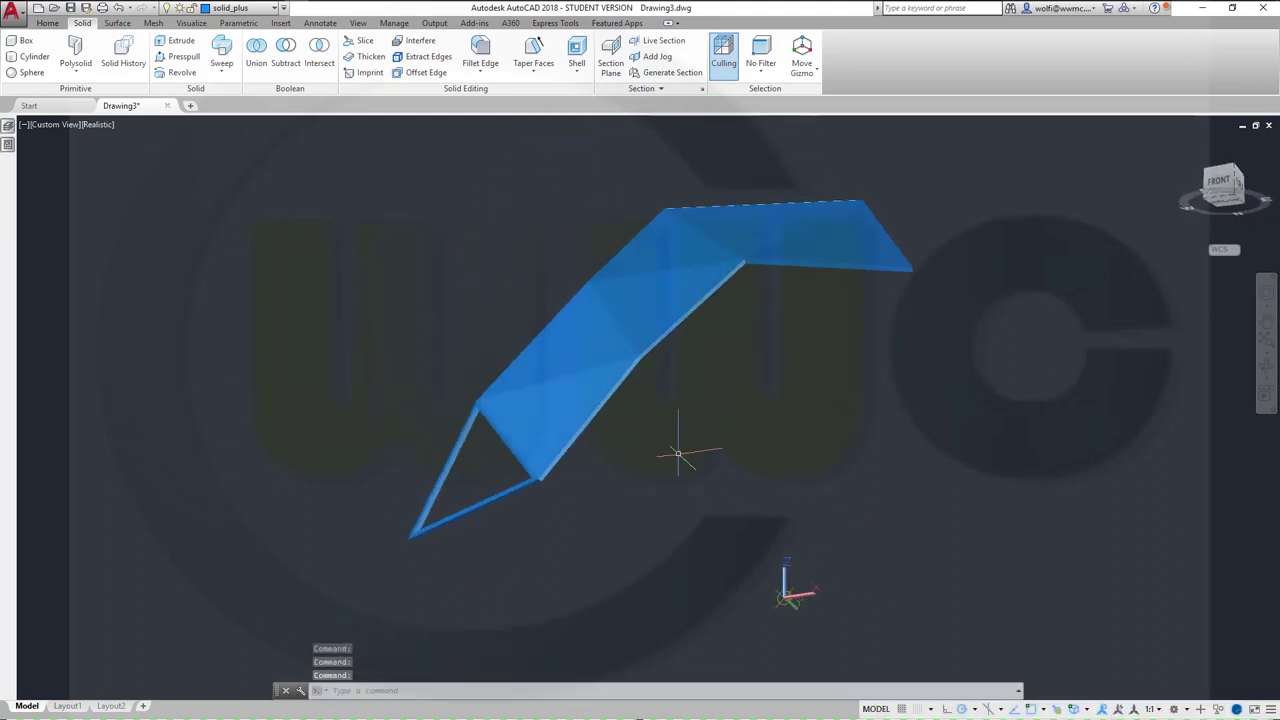
Shell the solid by 25 again, removing both faces of the next triangle up.
{"action": "left_click", "coordinate": [576, 48]}
{"action": "left_click", "coordinate": [562, 402]}
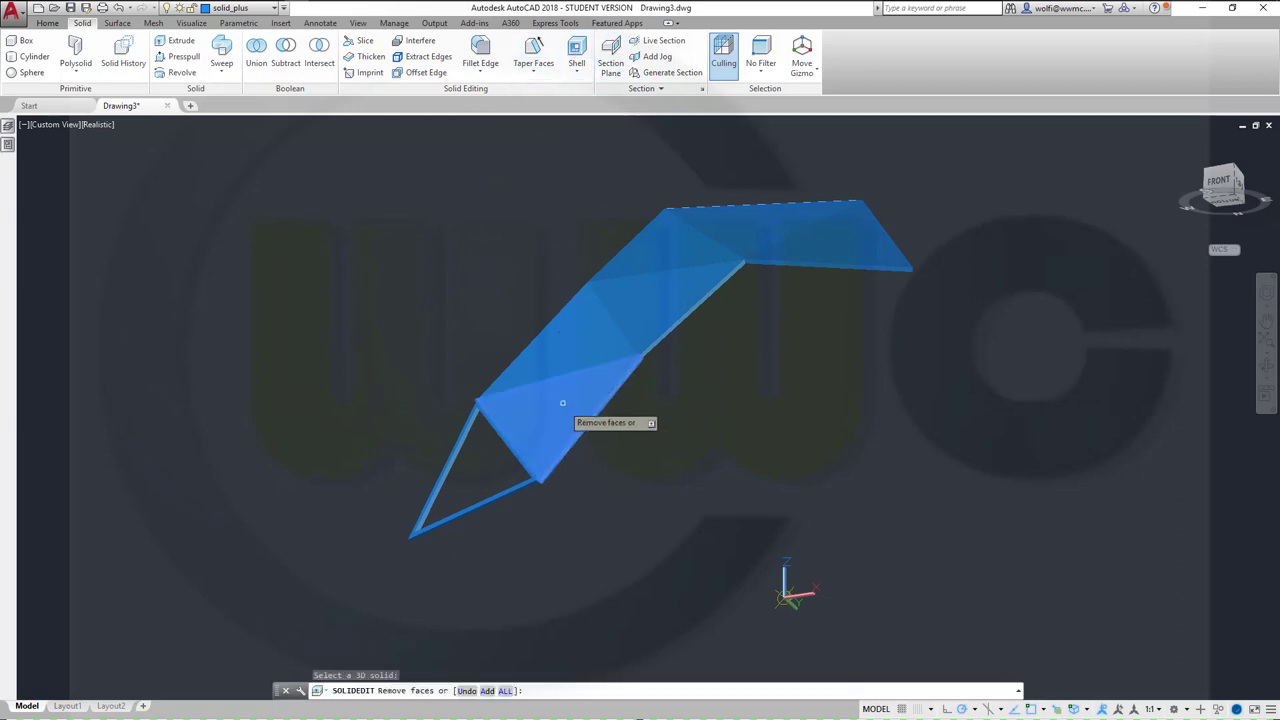
{"action": "left_click", "coordinate": [560, 422]}
{"action": "mouse_move", "coordinate": [668, 505]}
{"action": "middle_mouse_down", "text": "shift"}
{"action": "mouse_move", "coordinate": [599, 438]}
{"action": "mouse_move", "coordinate": [471, 423]}
{"action": "middle_mouse_up", "text": "shift"}
{"action": "left_click", "coordinate": [541, 524]}
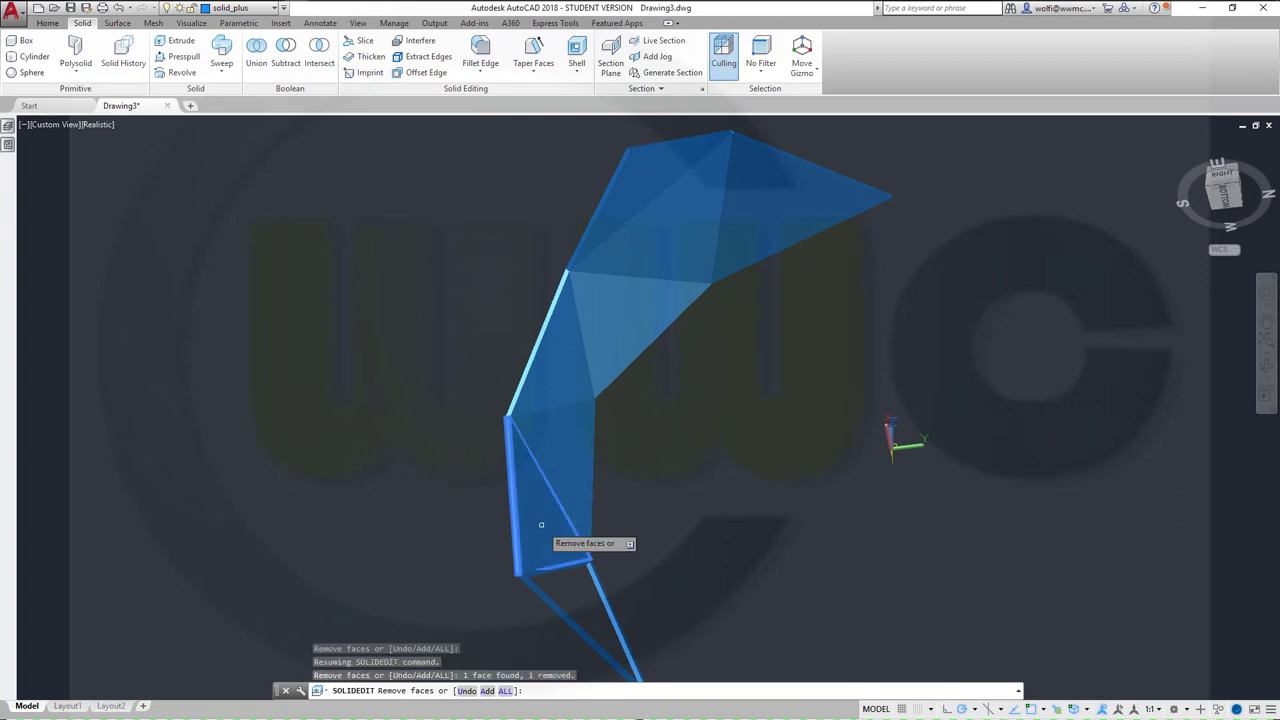
{"action": "key", "text": "Return"}
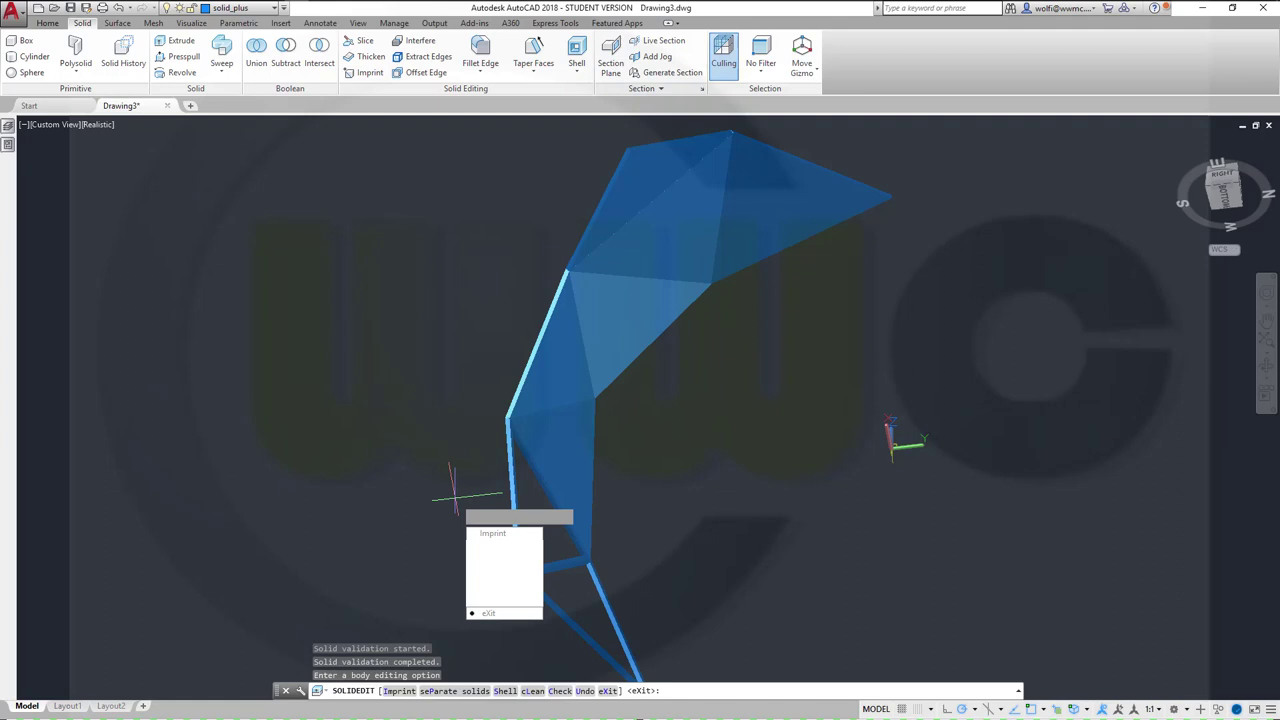
{"action": "key", "text": "Return"}
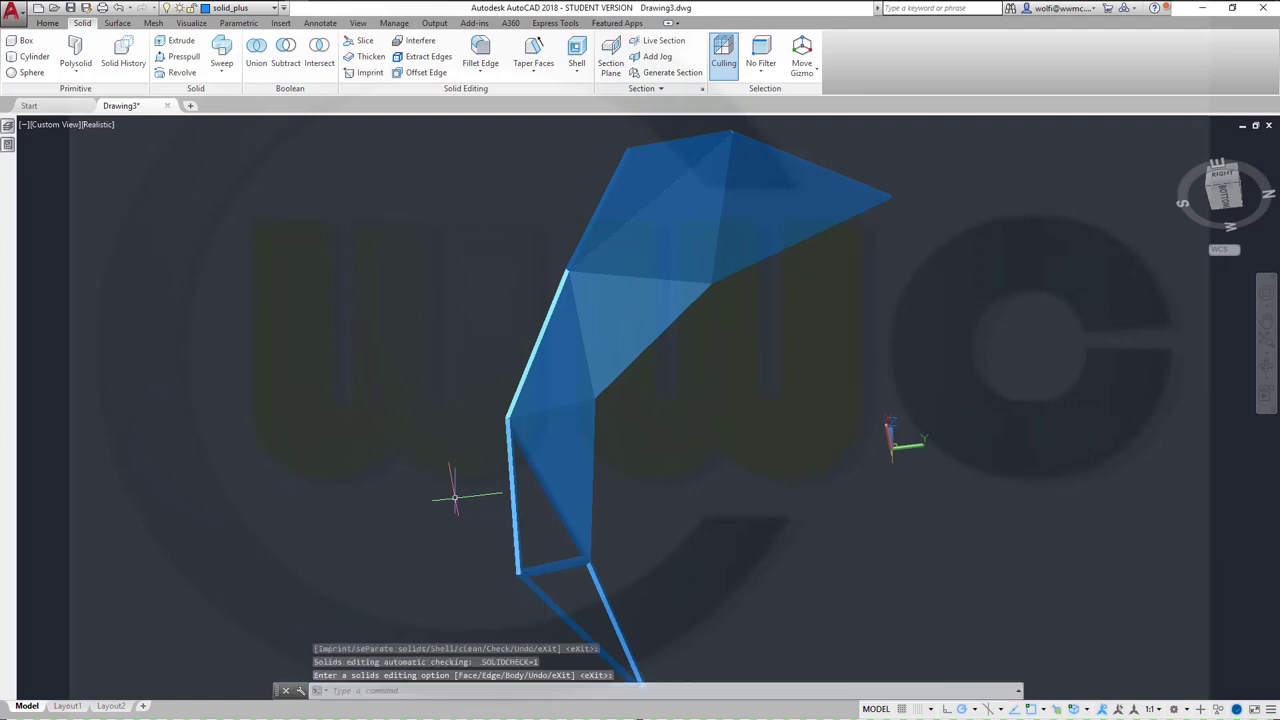
{"action": "middle_click_drag", "start_coordinate": [600, 377], "coordinate": [686, 457], "text": "shift"}
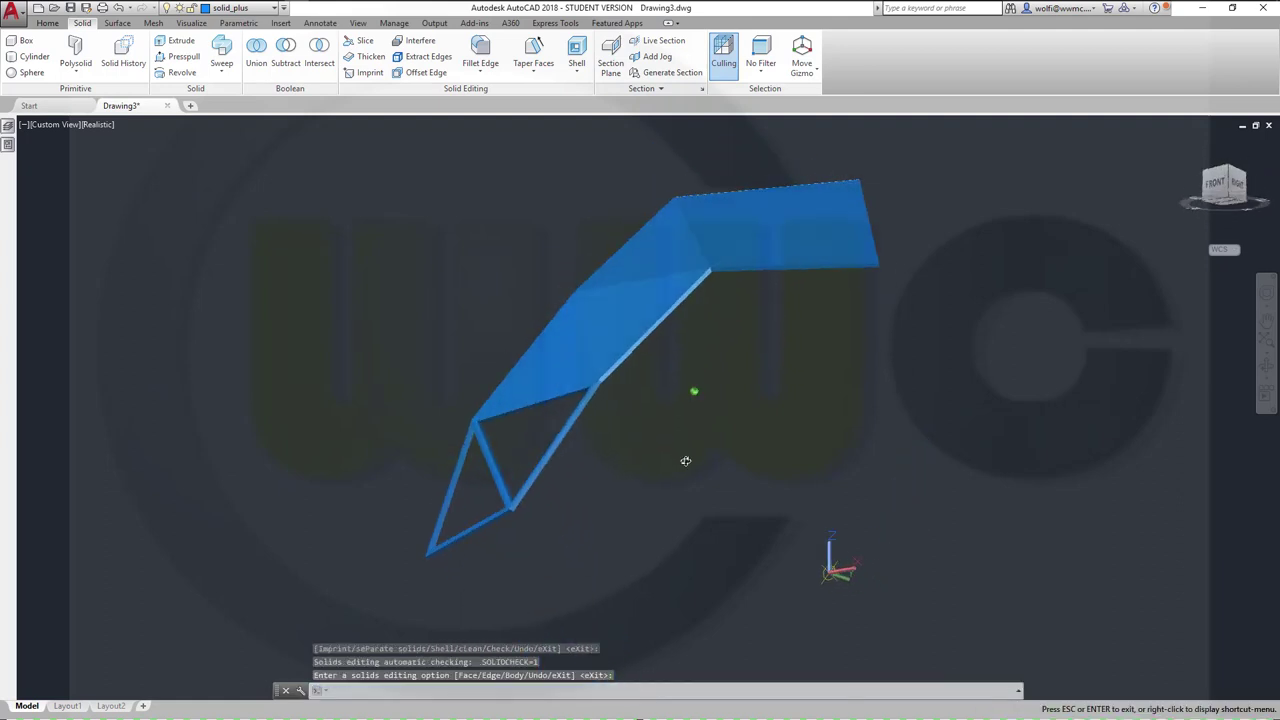
{"action": "key", "text": "Return"}
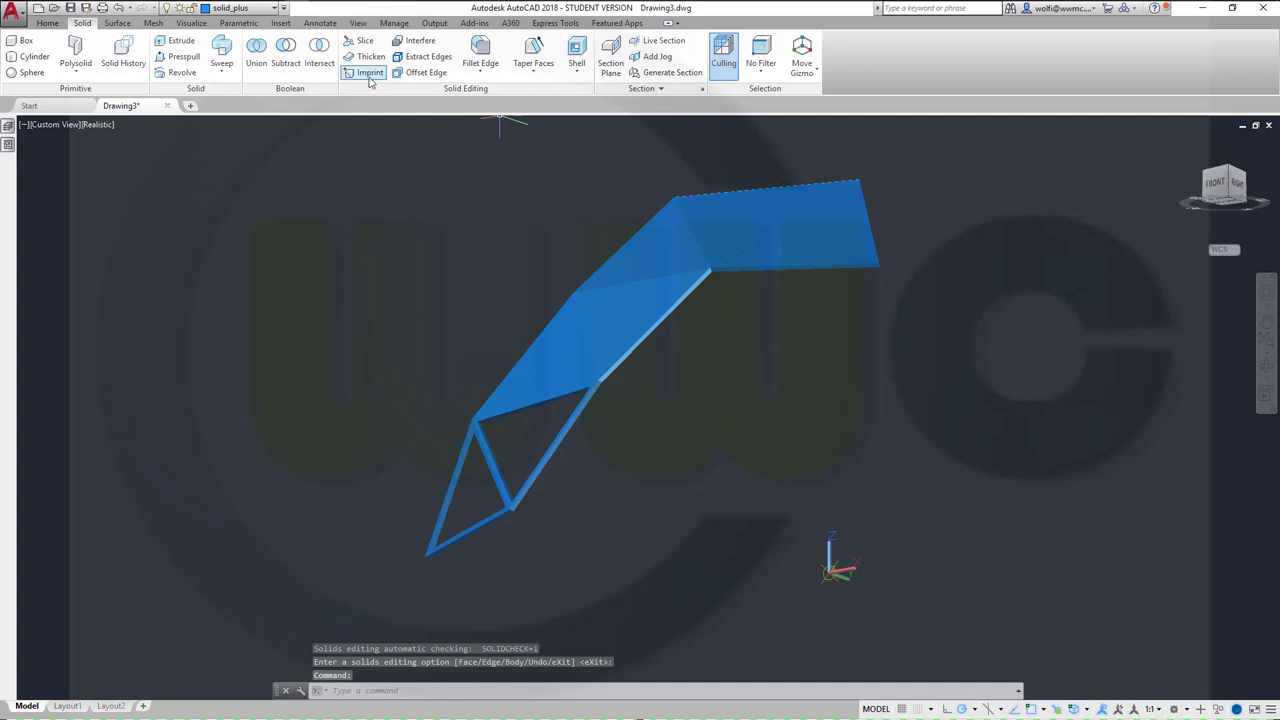
Shell the solid by 25 once more, removing both faces of the next triangle.
{"action": "left_click", "coordinate": [583, 60]}
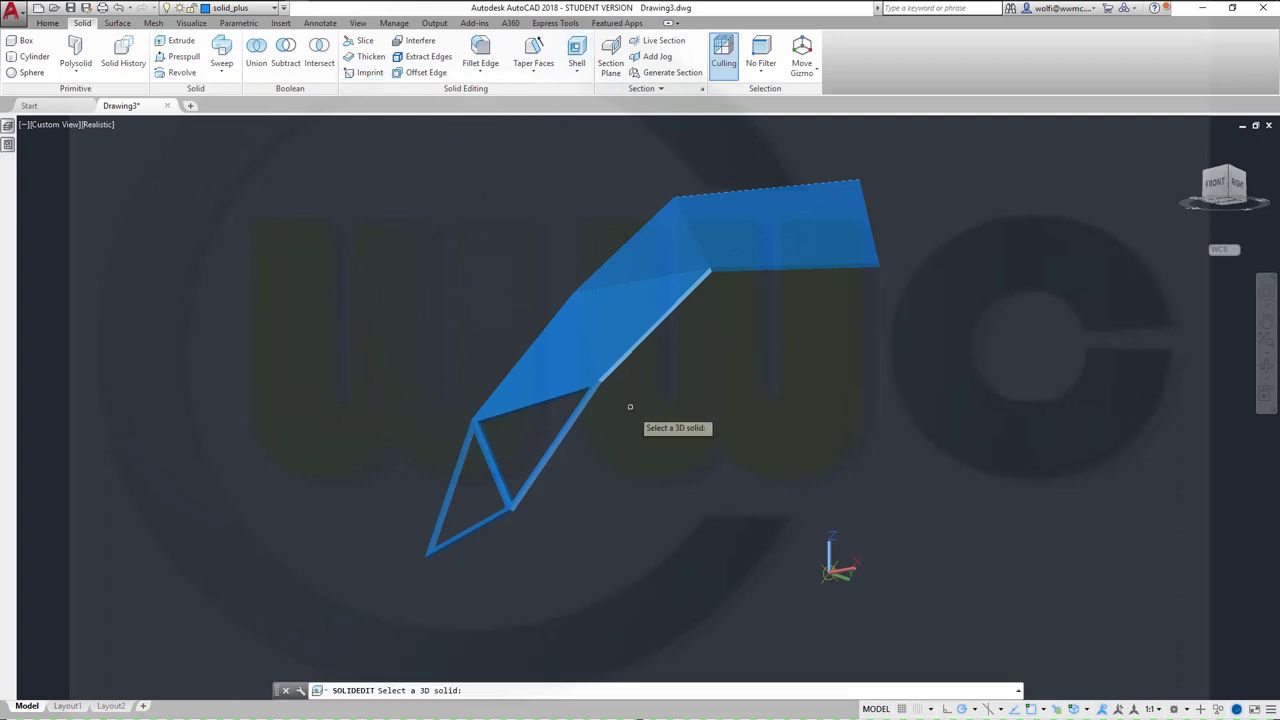
{"action": "mouse_move", "coordinate": [634, 409]}
{"action": "middle_mouse_down", "text": "shift"}
{"action": "mouse_move", "coordinate": [714, 489]}
{"action": "mouse_move", "coordinate": [602, 442]}
{"action": "middle_mouse_up", "text": "shift"}
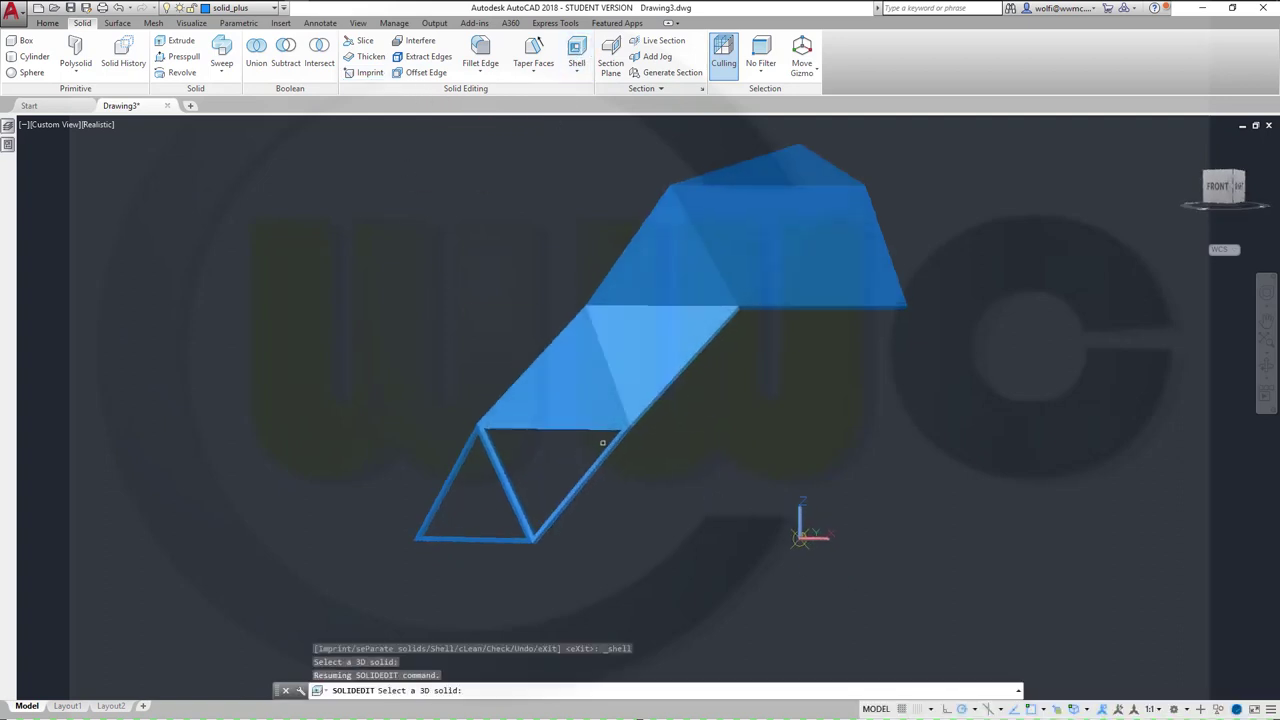
{"action": "left_click", "coordinate": [554, 396]}
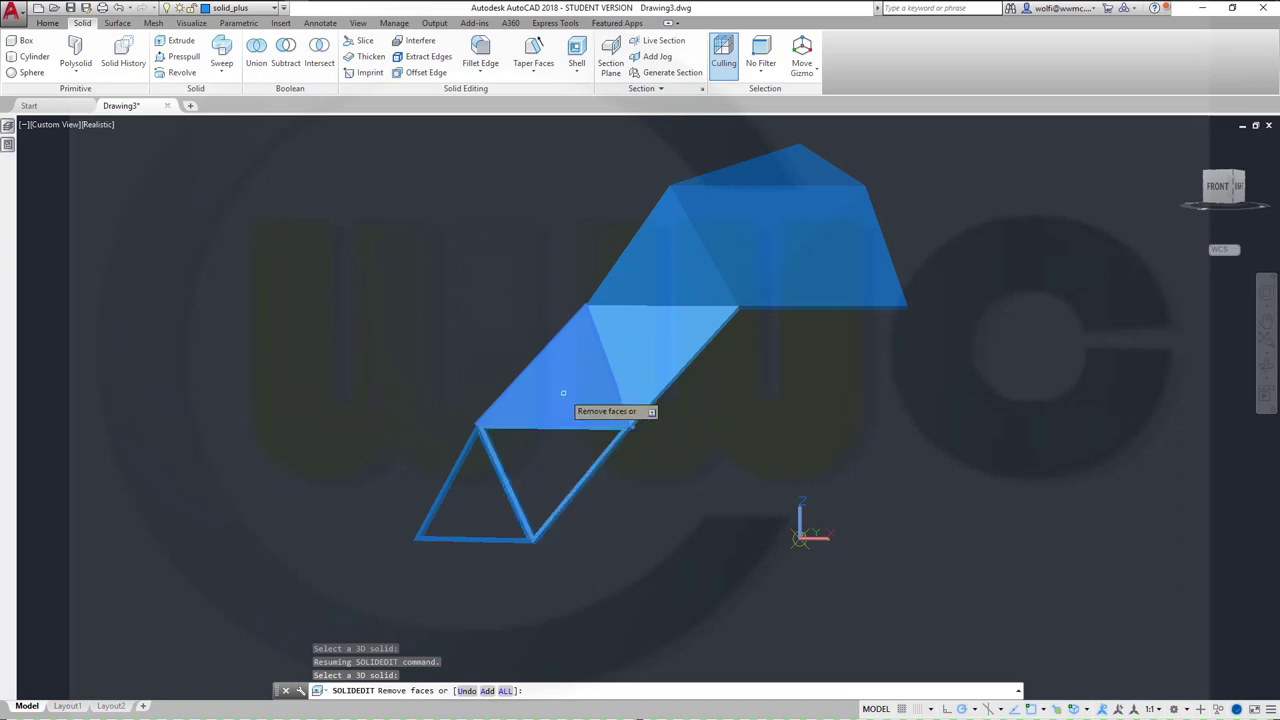
{"action": "left_click", "coordinate": [703, 358]}
{"action": "mouse_move", "coordinate": [703, 358]}
{"action": "middle_mouse_down", "text": "shift"}
{"action": "mouse_move", "coordinate": [551, 400]}
{"action": "mouse_move", "coordinate": [564, 458]}
{"action": "middle_mouse_up", "text": "shift"}
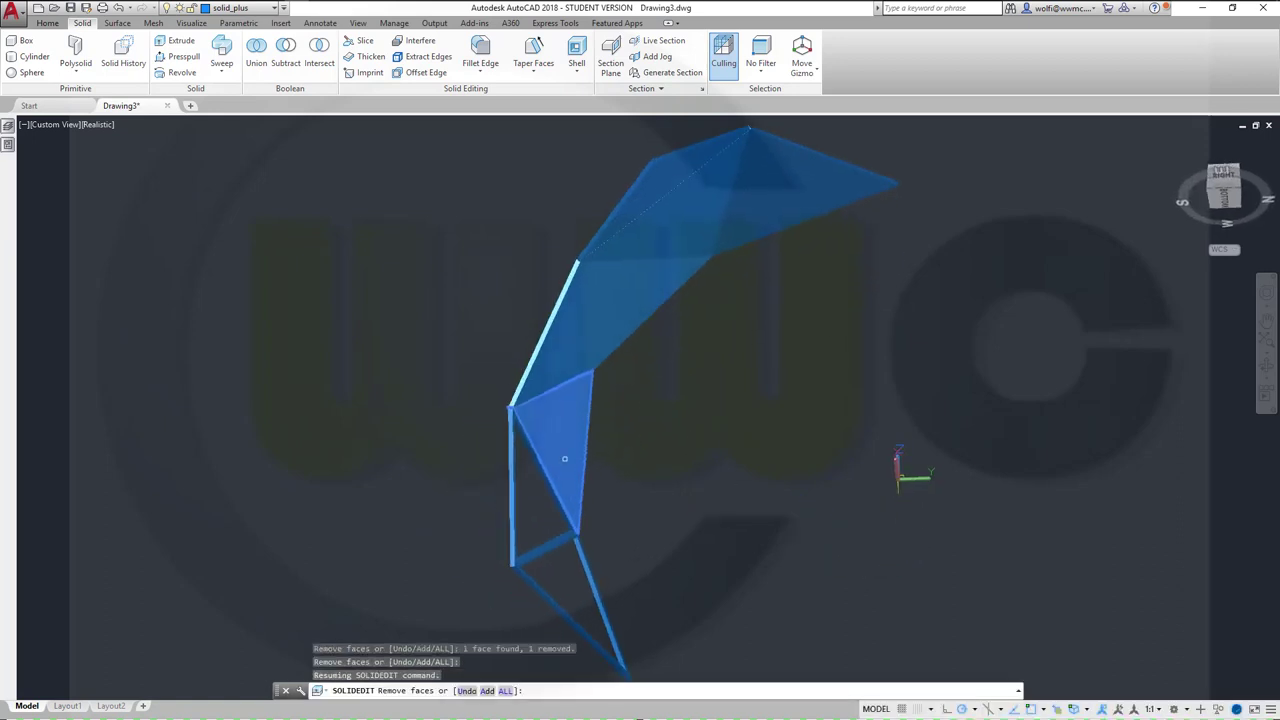
{"action": "left_click", "coordinate": [566, 436]}
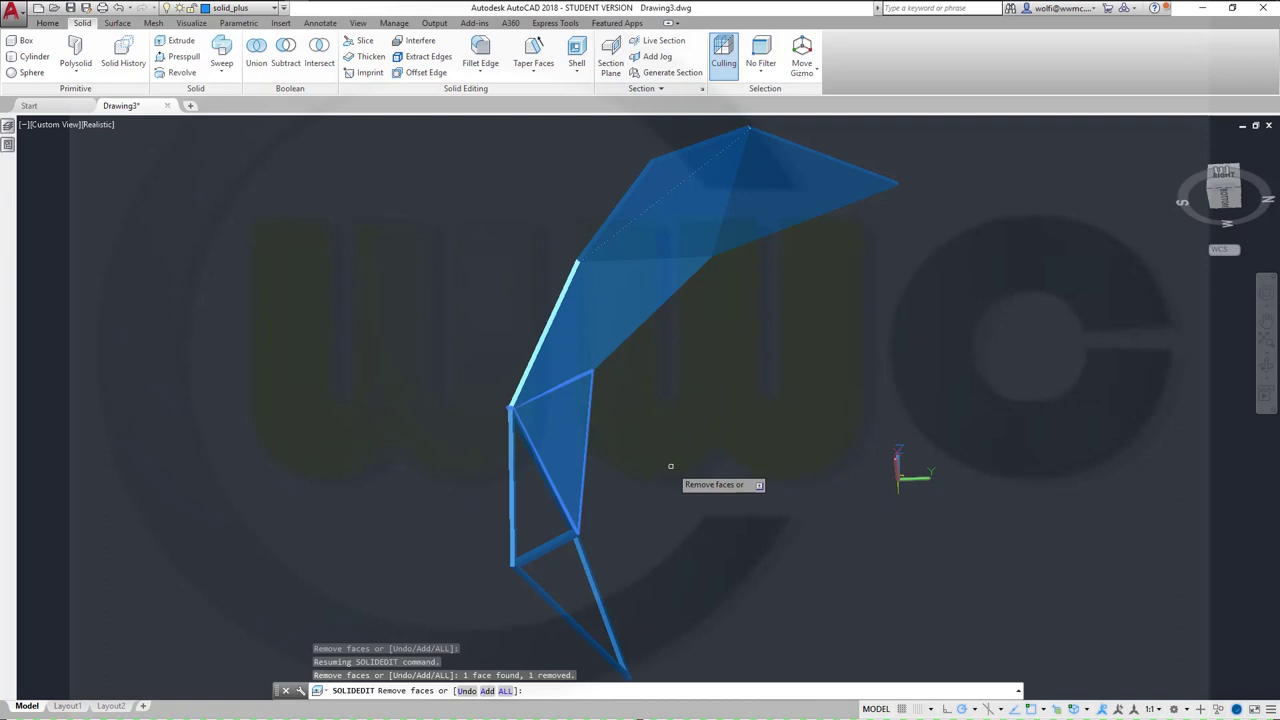
{"action": "key", "text": "Return"}
{"action": "key", "text": "Return"}
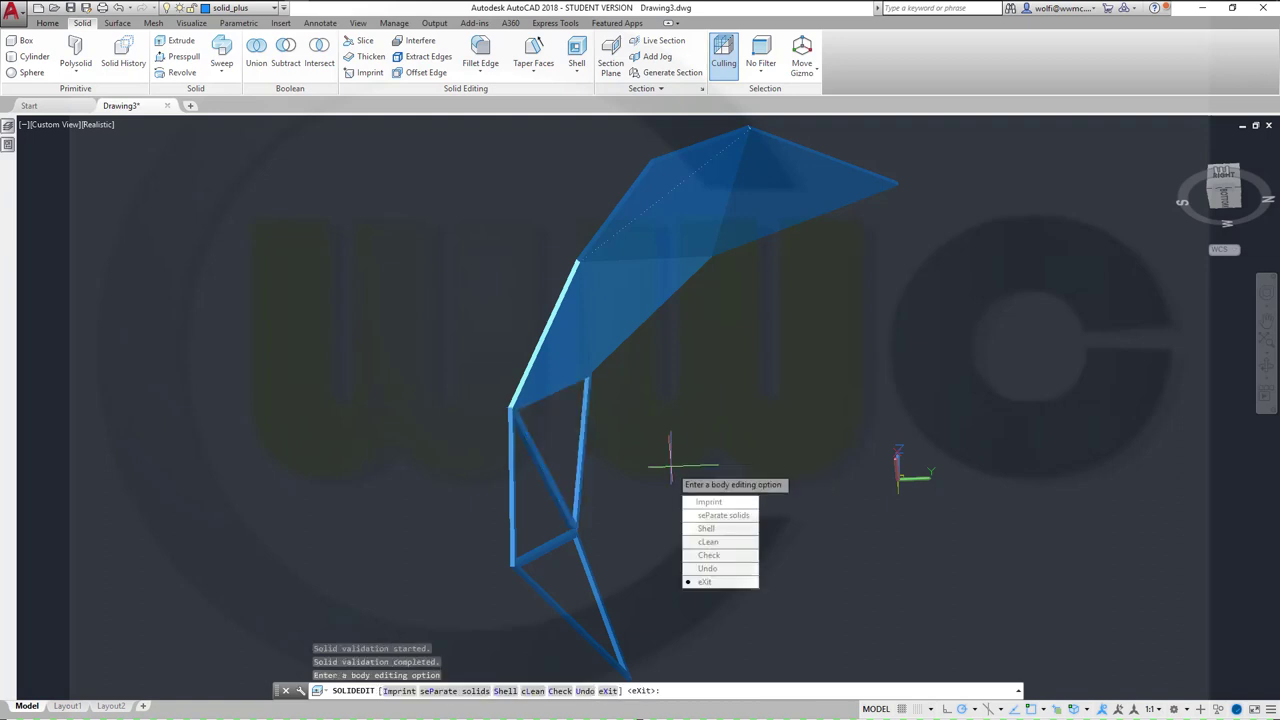
{"action": "key", "text": "Return"}
{"action": "key", "text": "Return"}
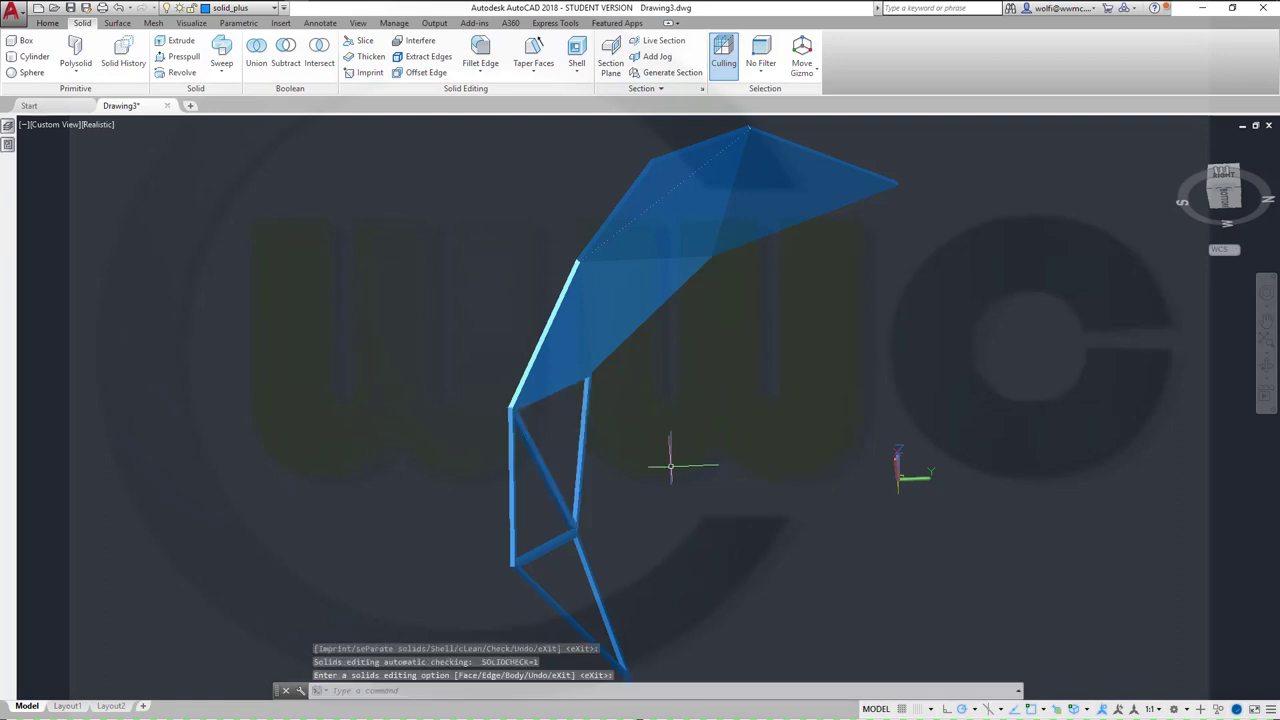
{"action": "middle_click_drag", "start_coordinate": [670, 465], "coordinate": [604, 155], "text": "shift"}
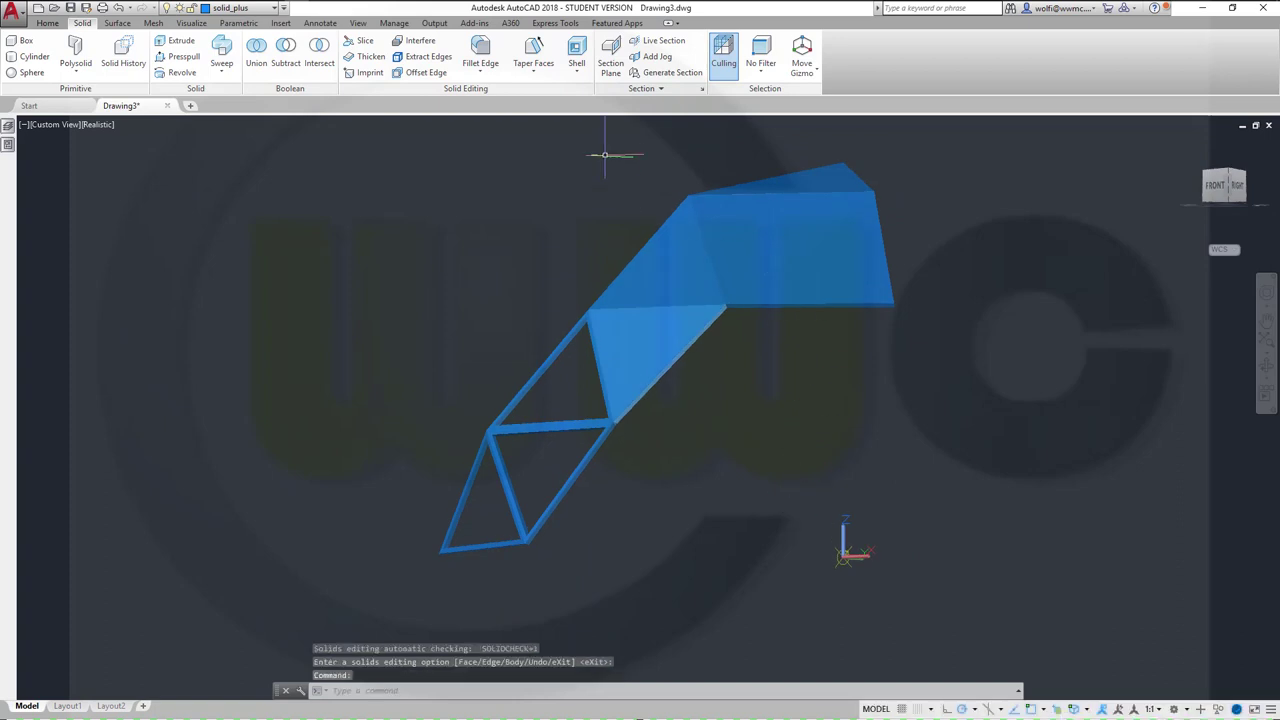
Shell the third solid triangle into an open frame with a 25 wall thickness.
{"action": "left_click", "coordinate": [577, 55]}
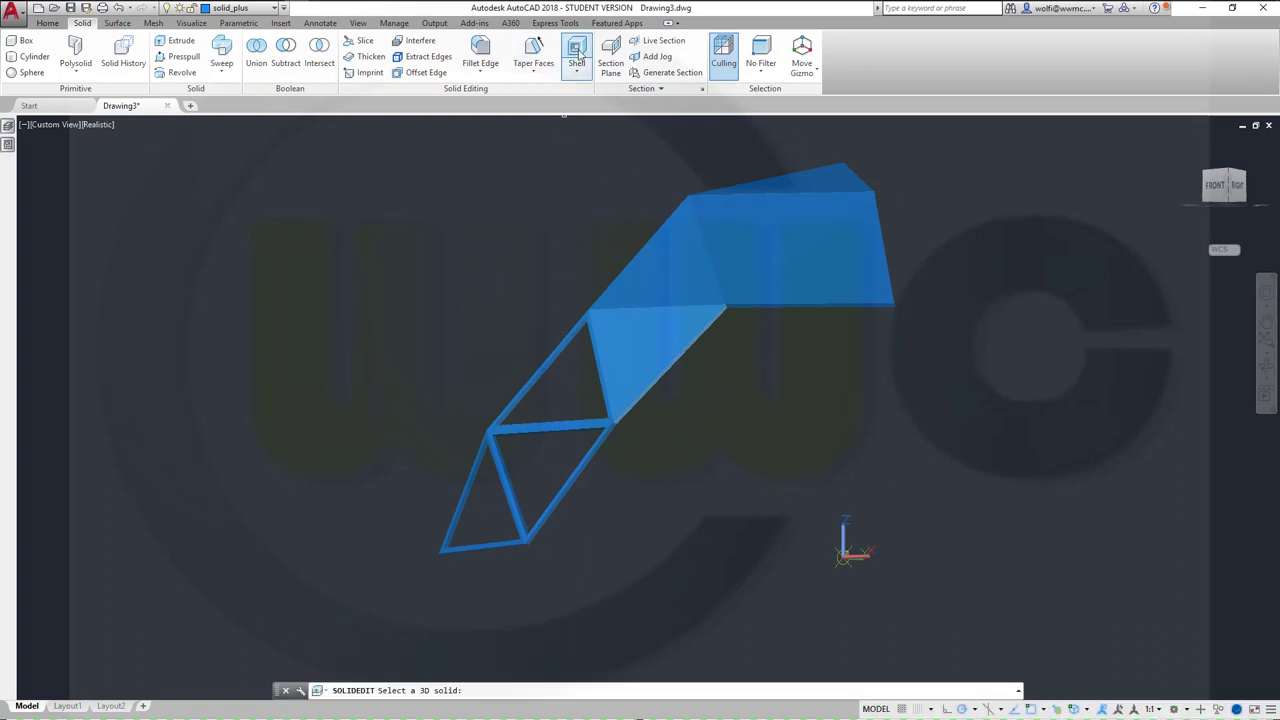
{"action": "left_click", "coordinate": [635, 351]}
{"action": "left_click", "coordinate": [634, 351]}
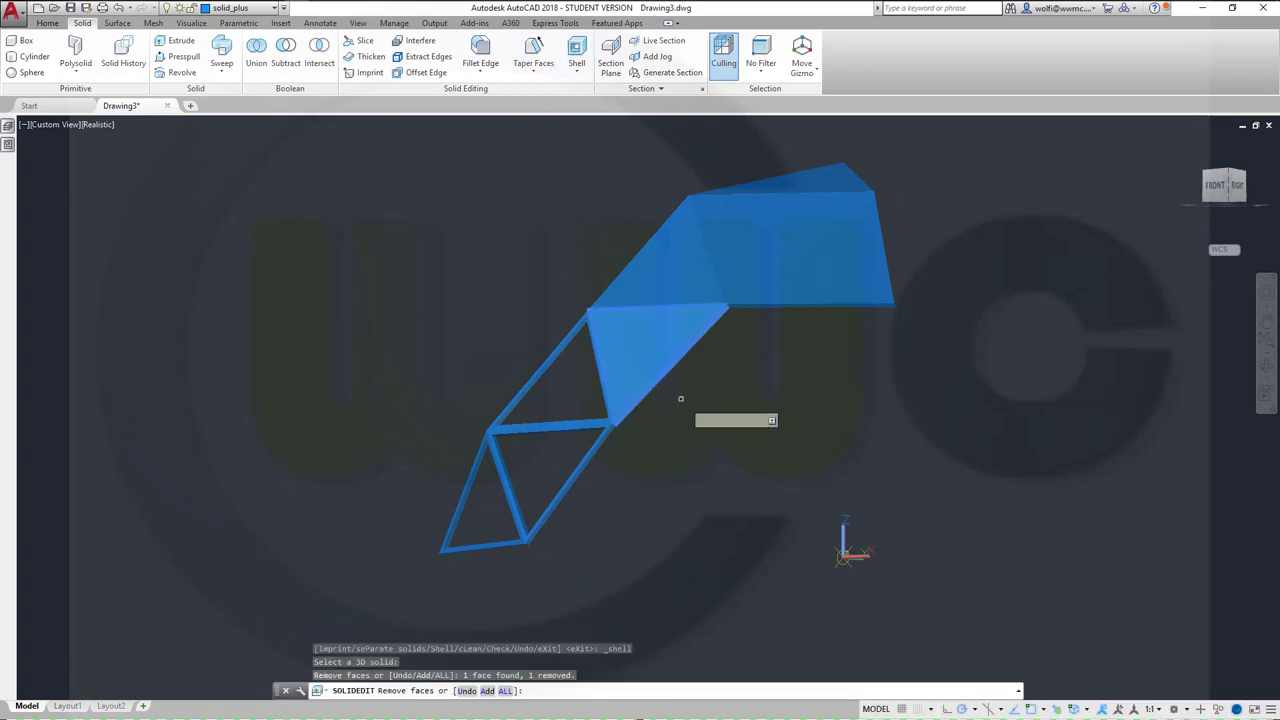
{"action": "middle_click_drag", "start_coordinate": [680, 399], "coordinate": [576, 370], "text": "shift"}
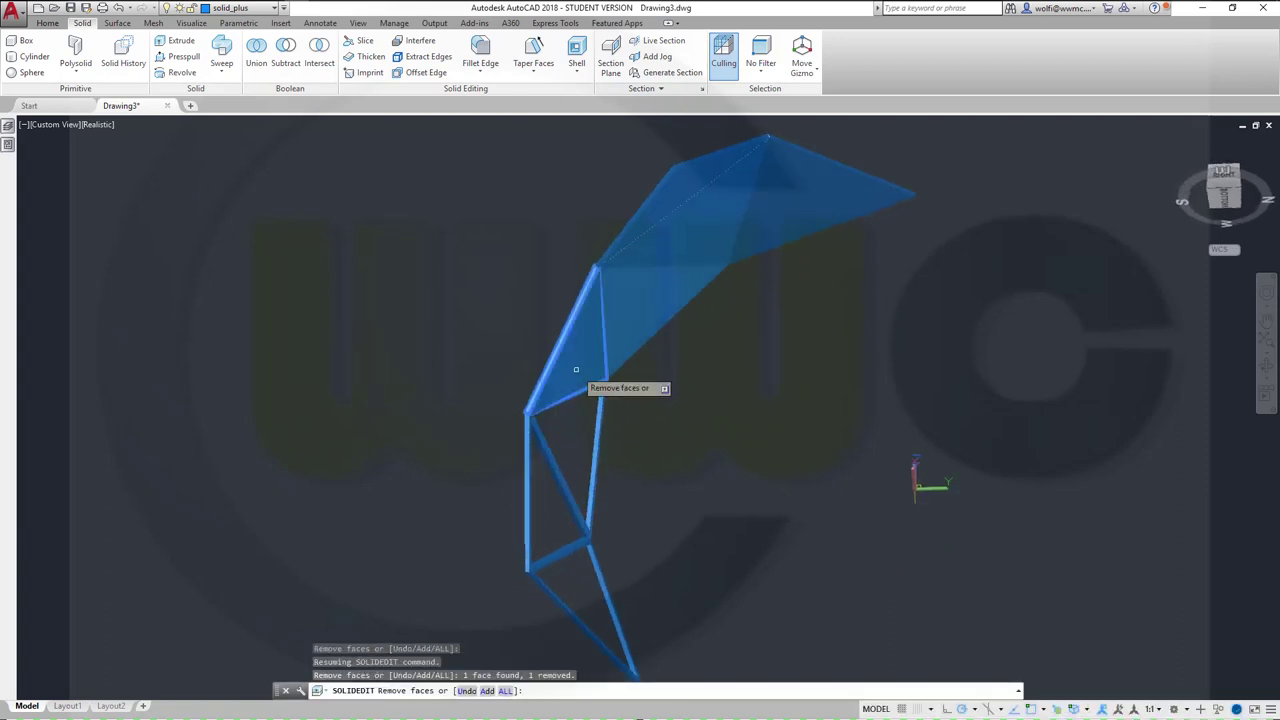
{"action": "key", "text": "Return"}
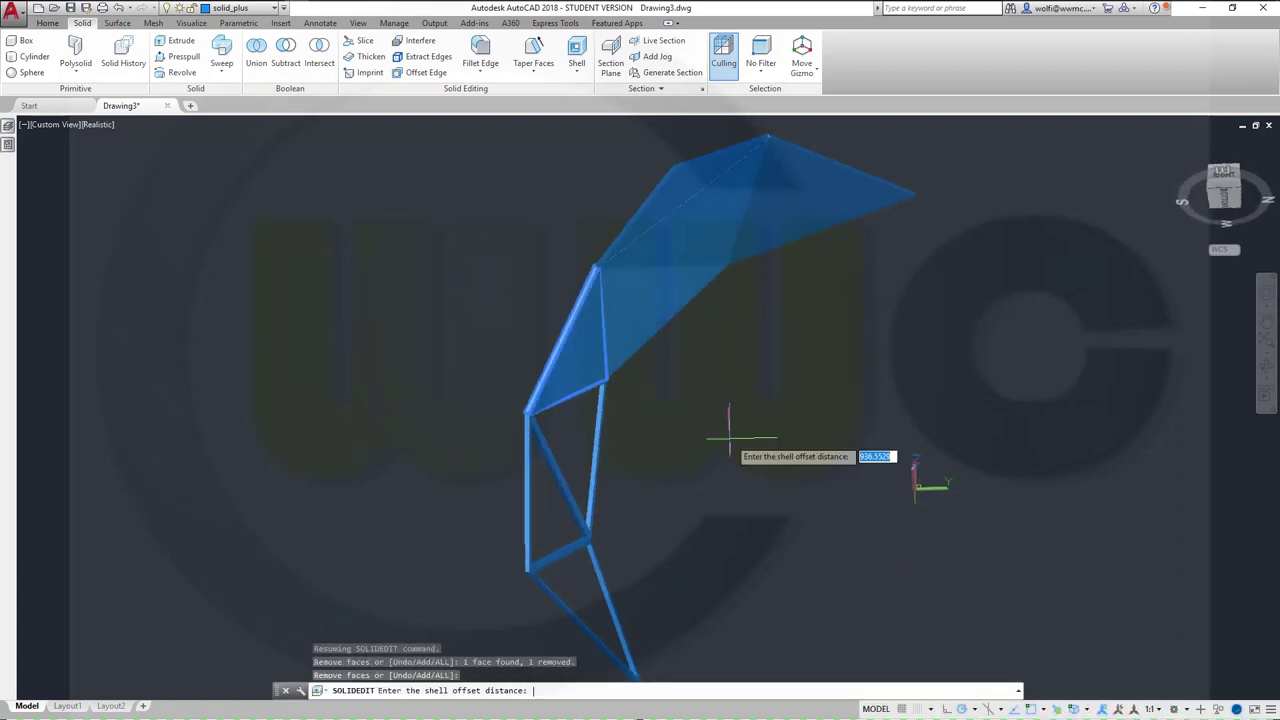
{"action": "key", "text": "Return"}
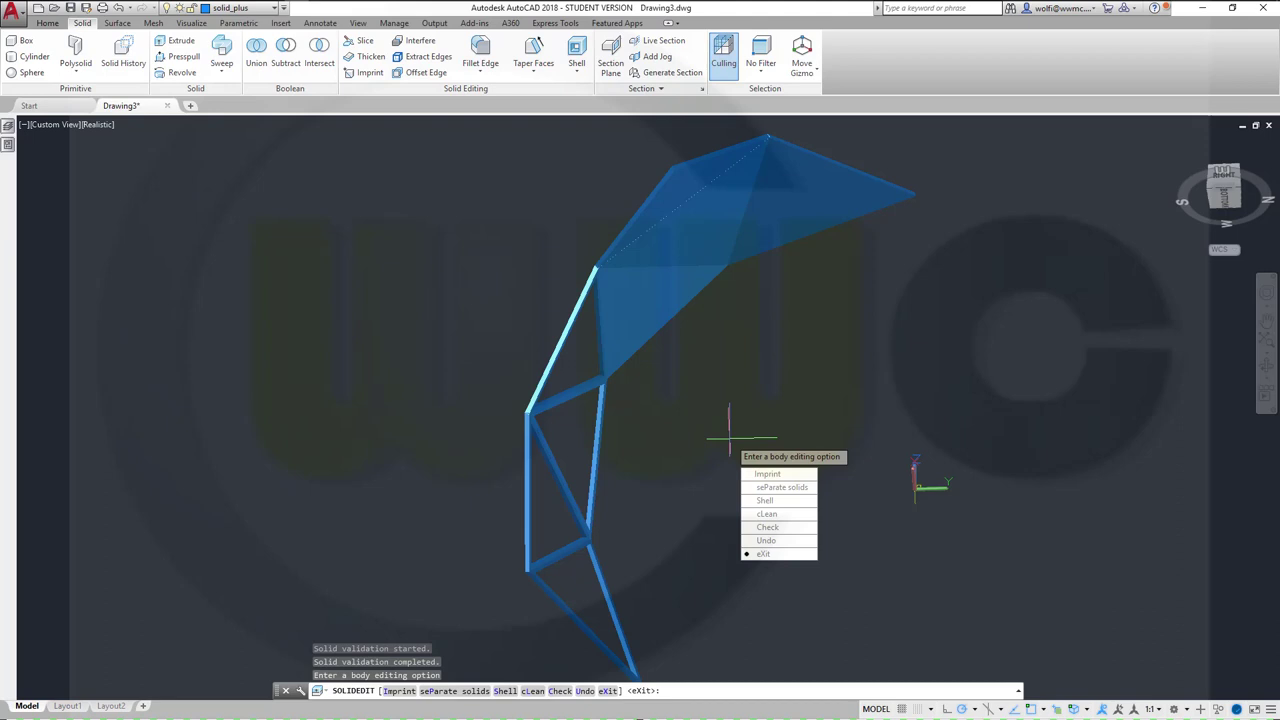
{"action": "key", "text": "Return"}
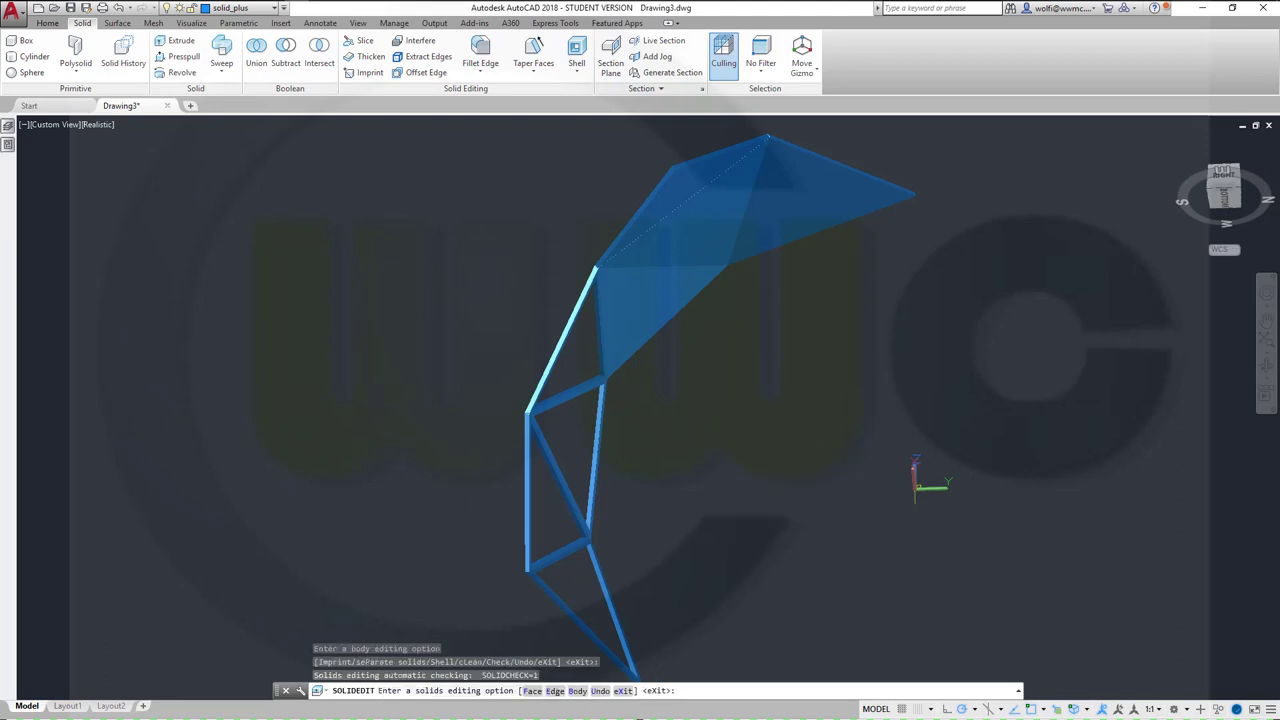
{"action": "key", "text": "Return"}
{"action": "mouse_move", "coordinate": [676, 346]}
{"action": "middle_mouse_down", "text": "shift"}
{"action": "mouse_move", "coordinate": [697, 420]}
{"action": "mouse_move", "coordinate": [688, 289]}
{"action": "middle_mouse_up", "text": "shift"}
Shell the next upper triangle into a 25-thick open frame by removing one face.
{"action": "left_click", "coordinate": [584, 64]}
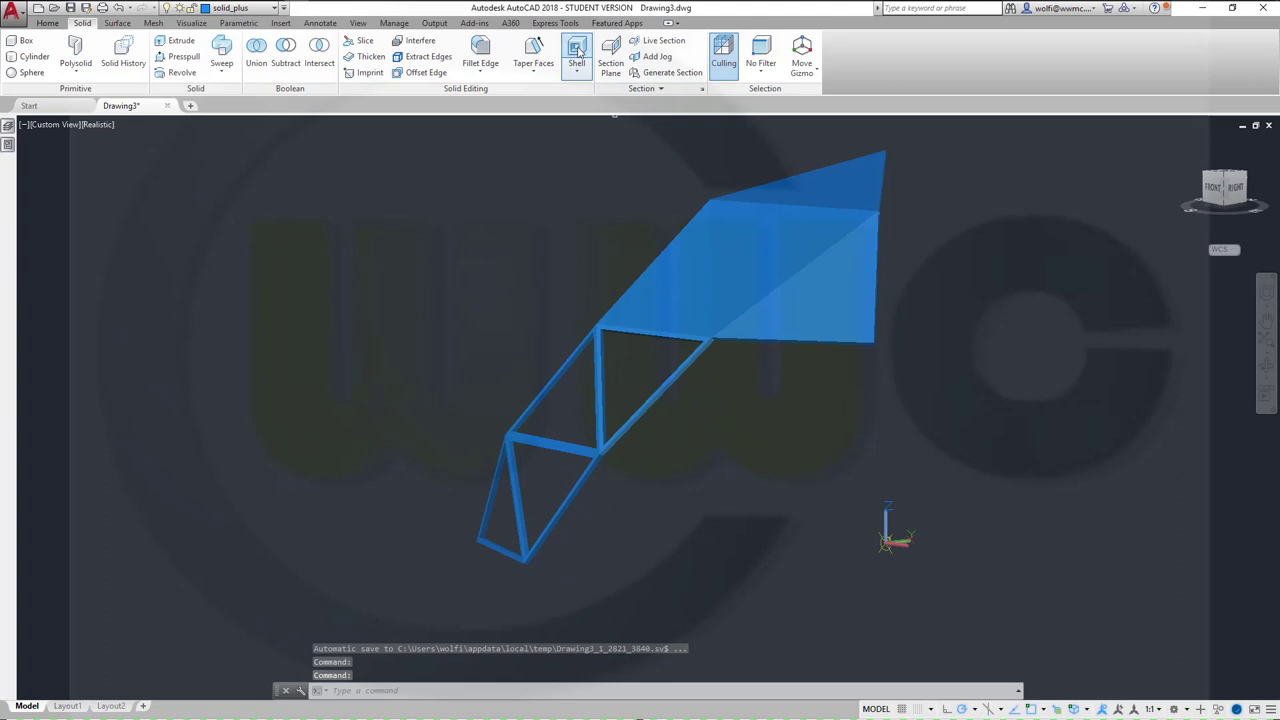
{"action": "left_click", "coordinate": [674, 296]}
{"action": "mouse_move", "coordinate": [771, 451]}
{"action": "middle_mouse_down", "text": "shift"}
{"action": "mouse_move", "coordinate": [677, 387]}
{"action": "mouse_move", "coordinate": [675, 343]}
{"action": "middle_mouse_up", "text": "shift"}
{"action": "left_click", "coordinate": [652, 302]}
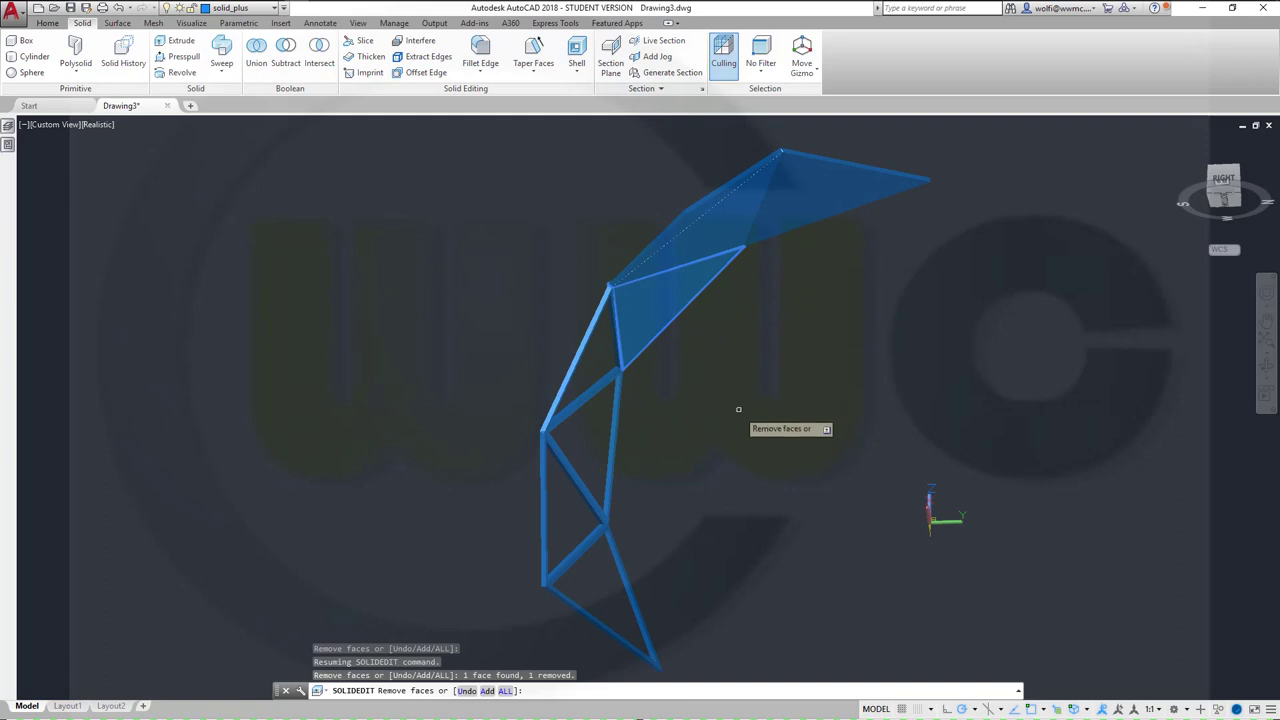
{"action": "mouse_move", "coordinate": [726, 429]}
{"action": "middle_mouse_down", "text": "shift"}
{"action": "mouse_move", "coordinate": [789, 474]}
{"action": "mouse_move", "coordinate": [797, 526]}
{"action": "mouse_move", "coordinate": [823, 537]}
{"action": "middle_mouse_up", "text": "shift"}
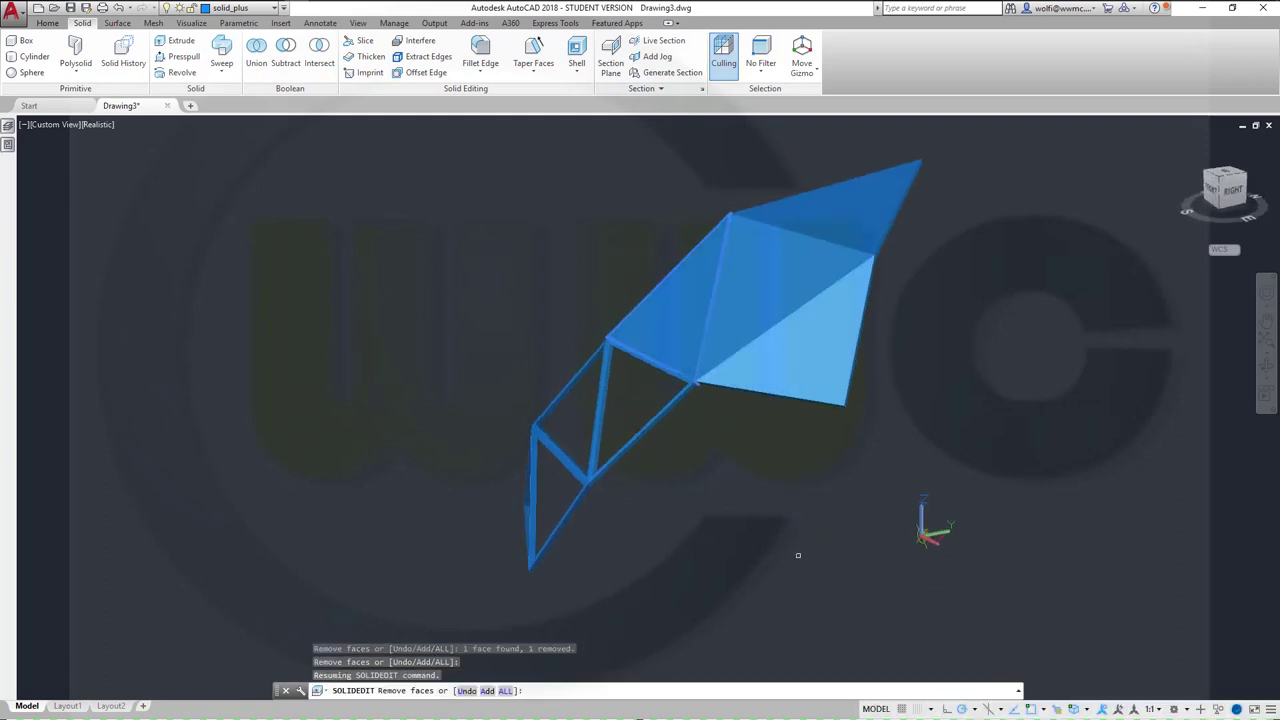
{"action": "key", "text": "Return"}
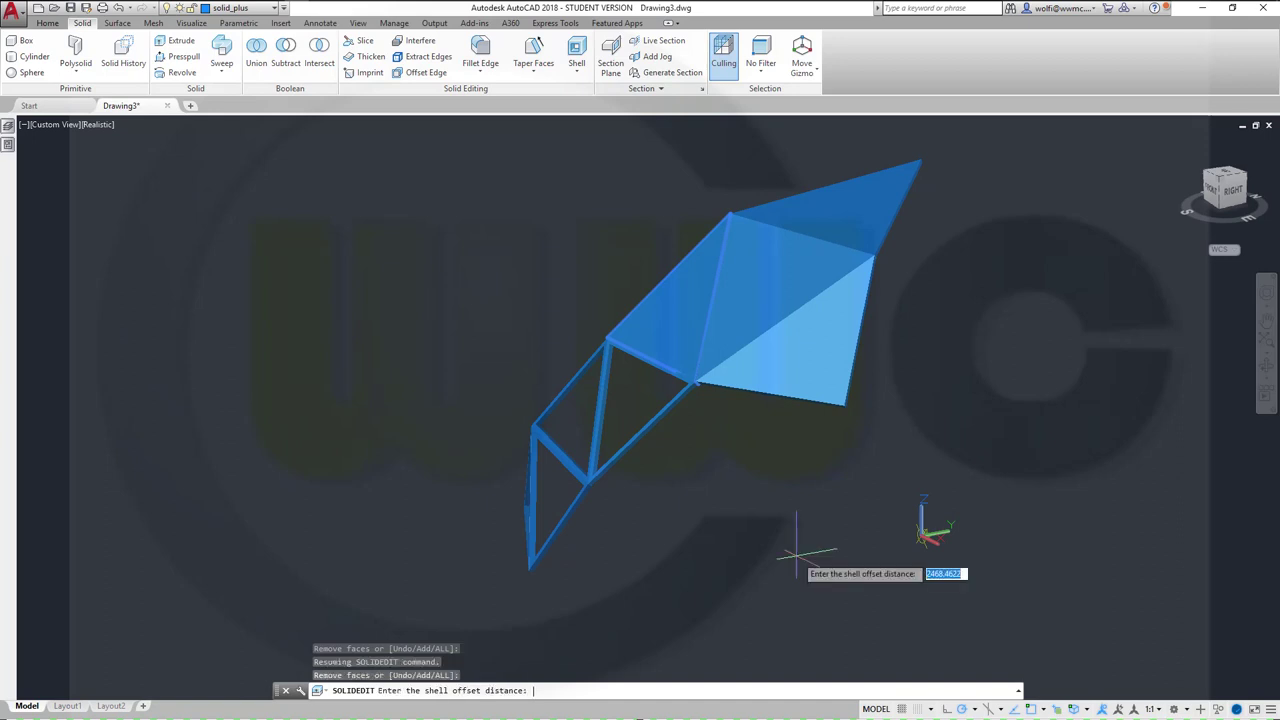
{"action": "key", "text": "Return"}
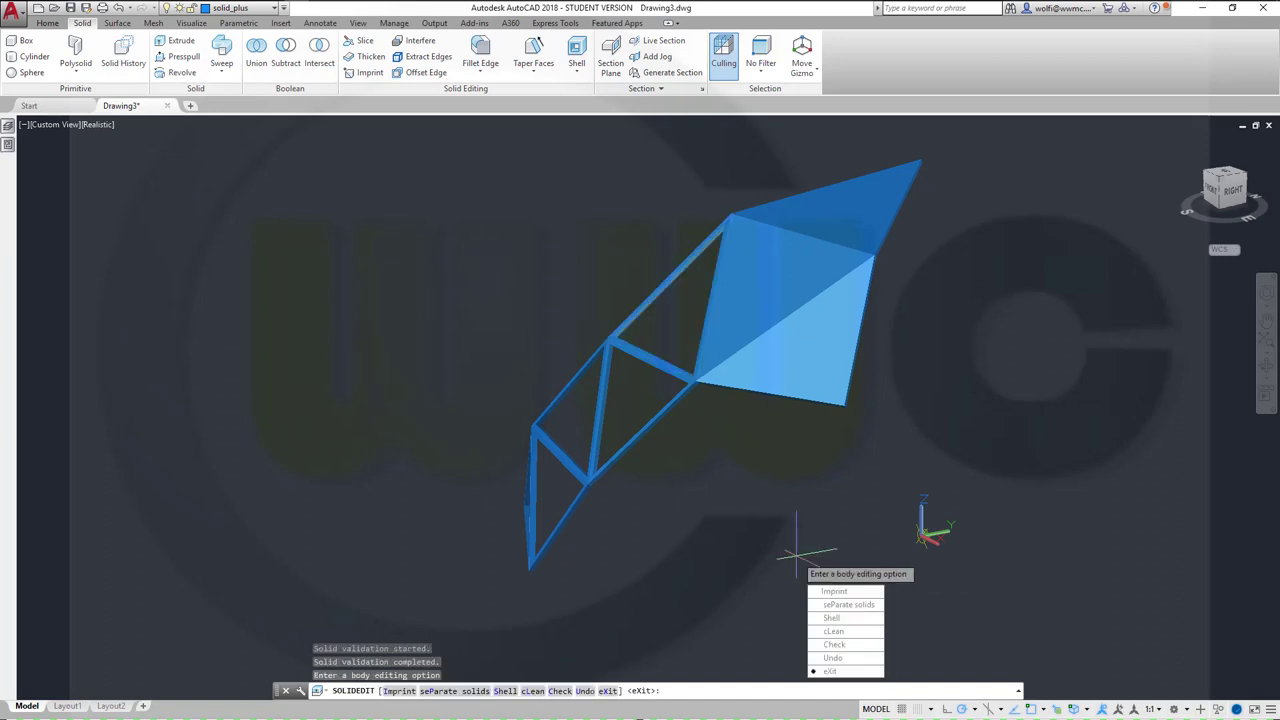
{"action": "key", "text": "Return"}
{"action": "key", "text": "Return"}
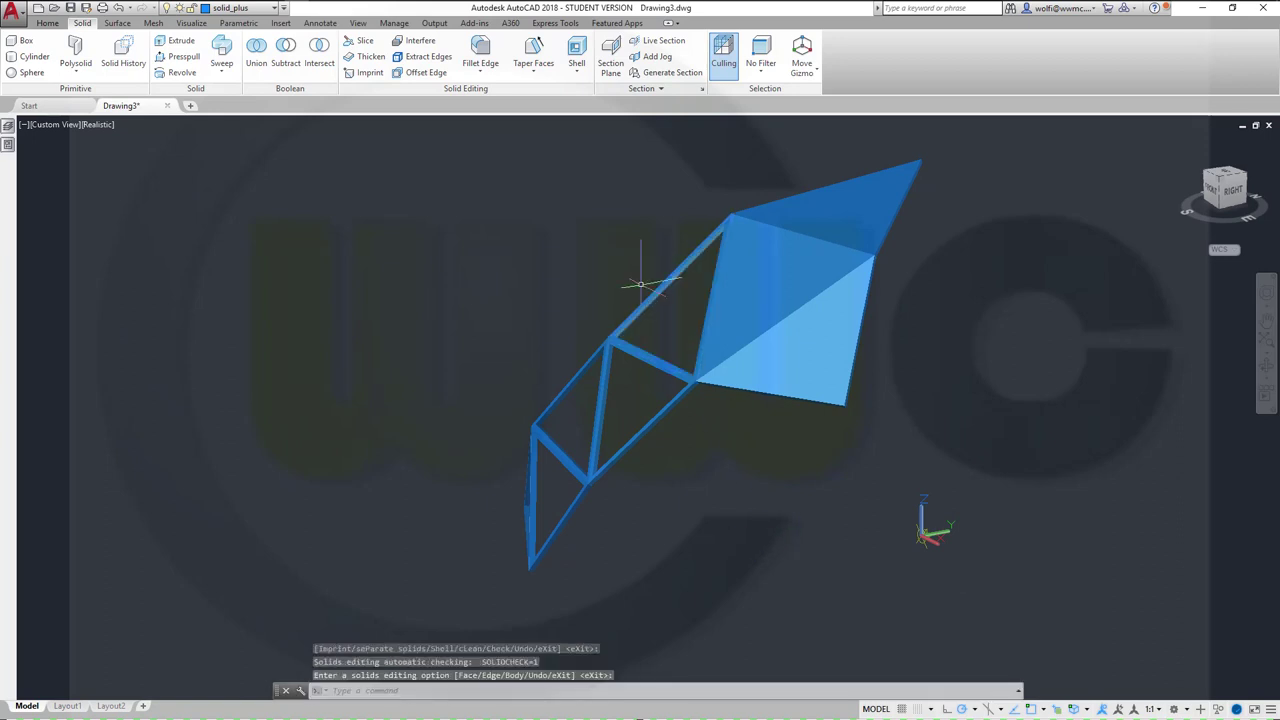
Shell another triangle open, removing both its near and opposite faces.
{"action": "left_click", "coordinate": [578, 62]}
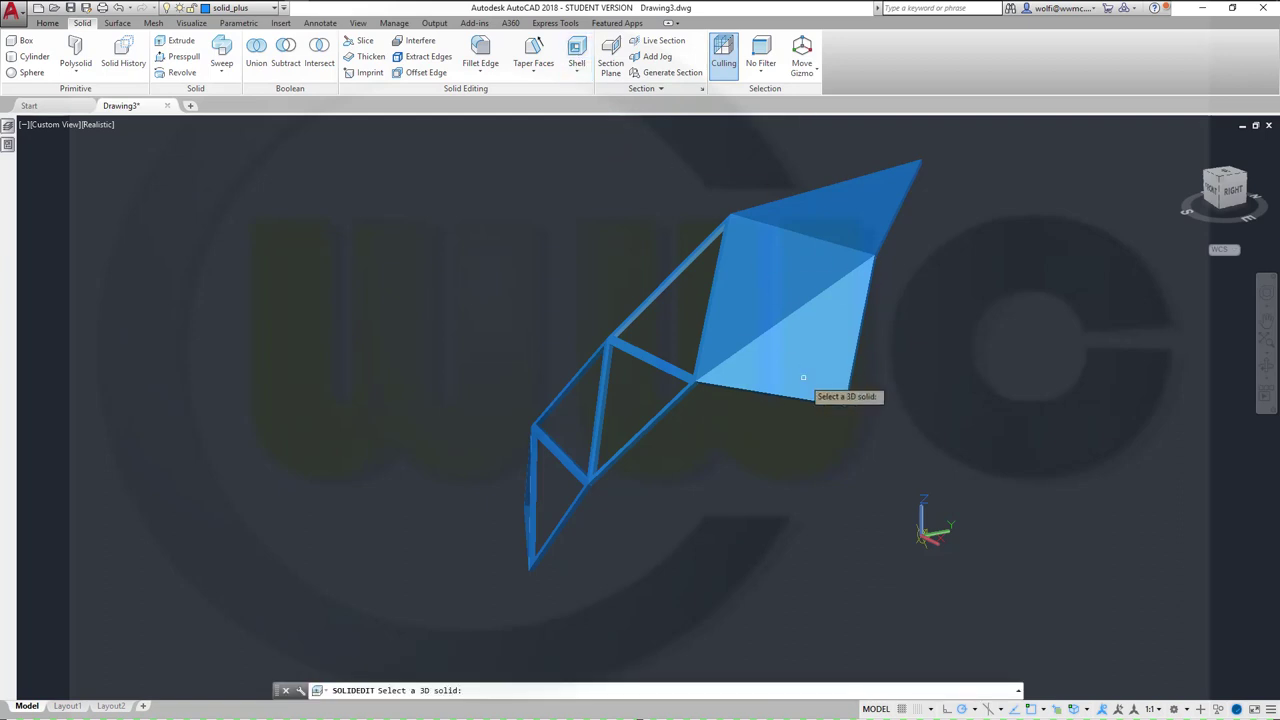
{"action": "left_click", "coordinate": [826, 364]}
{"action": "left_click", "coordinate": [827, 362]}
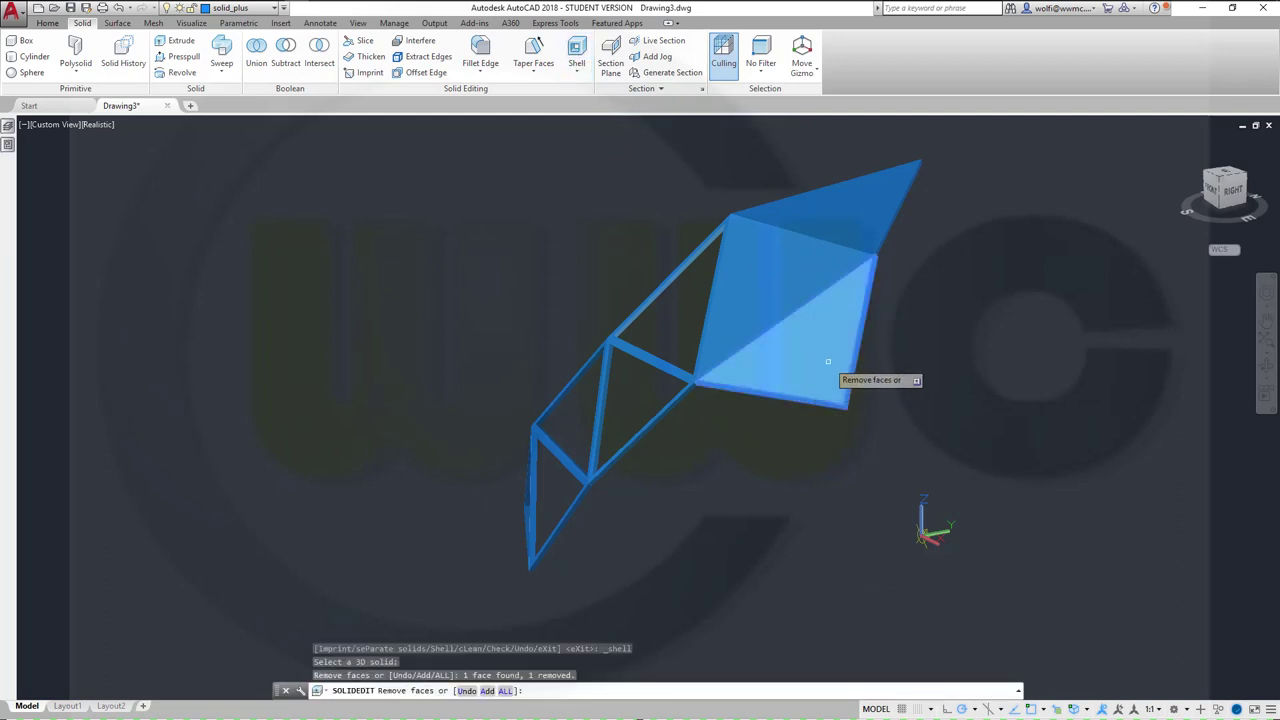
{"action": "mouse_move", "coordinate": [828, 363]}
{"action": "middle_mouse_down", "text": "shift"}
{"action": "mouse_move", "coordinate": [891, 408]}
{"action": "mouse_move", "coordinate": [771, 309]}
{"action": "mouse_move", "coordinate": [654, 296]}
{"action": "middle_mouse_up", "text": "shift"}
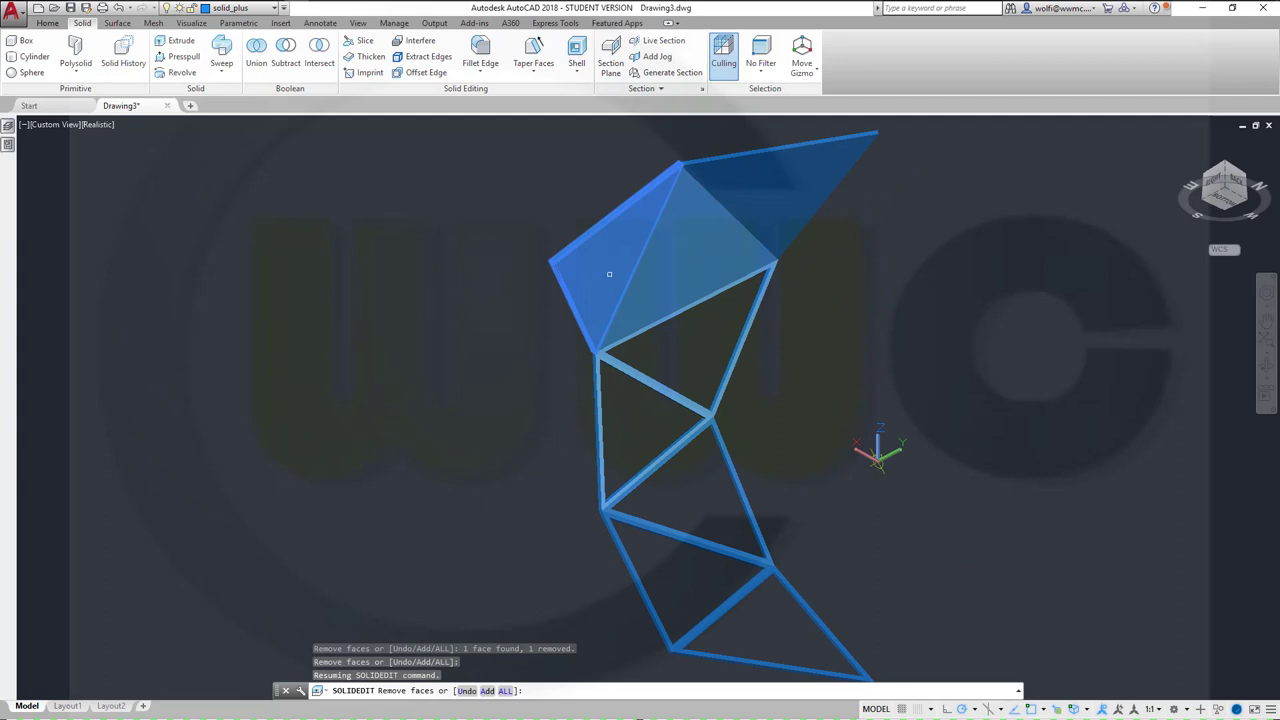
{"action": "left_click", "coordinate": [608, 271]}
{"action": "key", "text": "Return"}
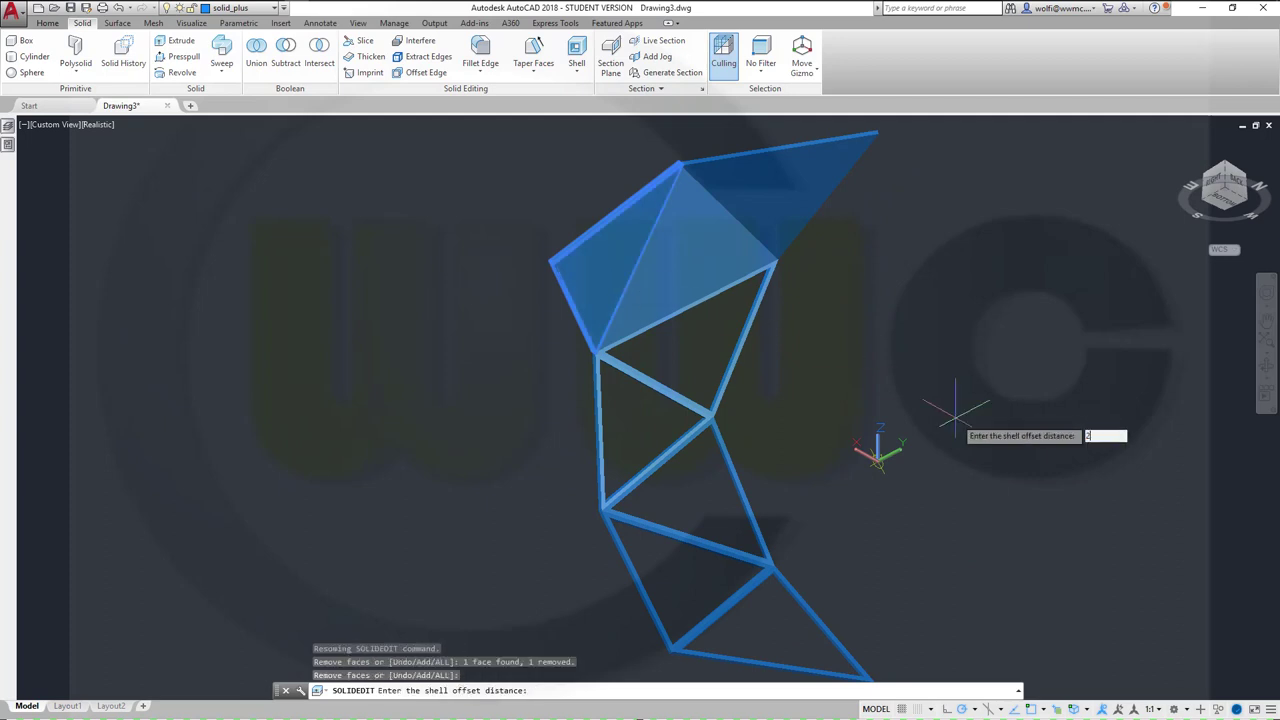
{"action": "key", "text": "Return"}
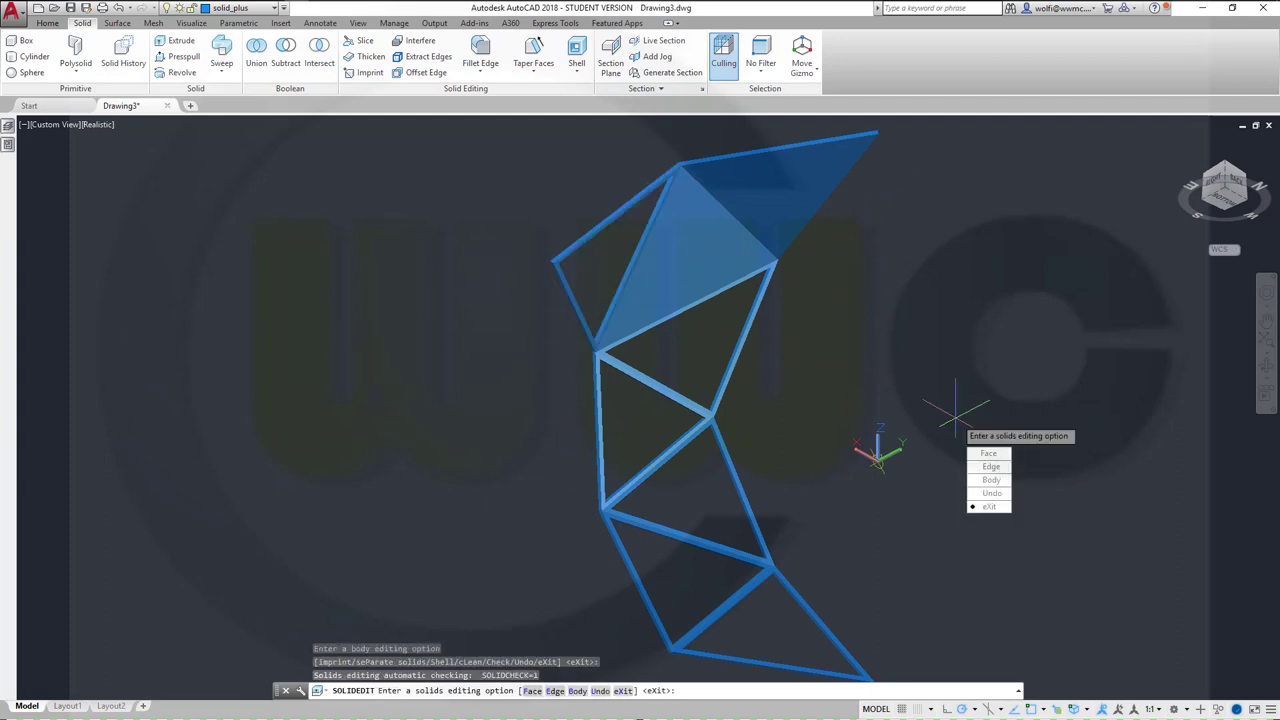
{"action": "key", "text": "Return"}
{"action": "mouse_move", "coordinate": [697, 251]}
{"action": "middle_mouse_down", "text": "shift"}
{"action": "mouse_move", "coordinate": [702, 313]}
{"action": "mouse_move", "coordinate": [794, 440]}
{"action": "mouse_move", "coordinate": [808, 434]}
{"action": "middle_mouse_up", "text": "shift"}
{"action": "key", "text": "Return"}
Shell the next-to-last triangle open by removing its opposite face.
{"action": "left_click", "coordinate": [577, 47]}
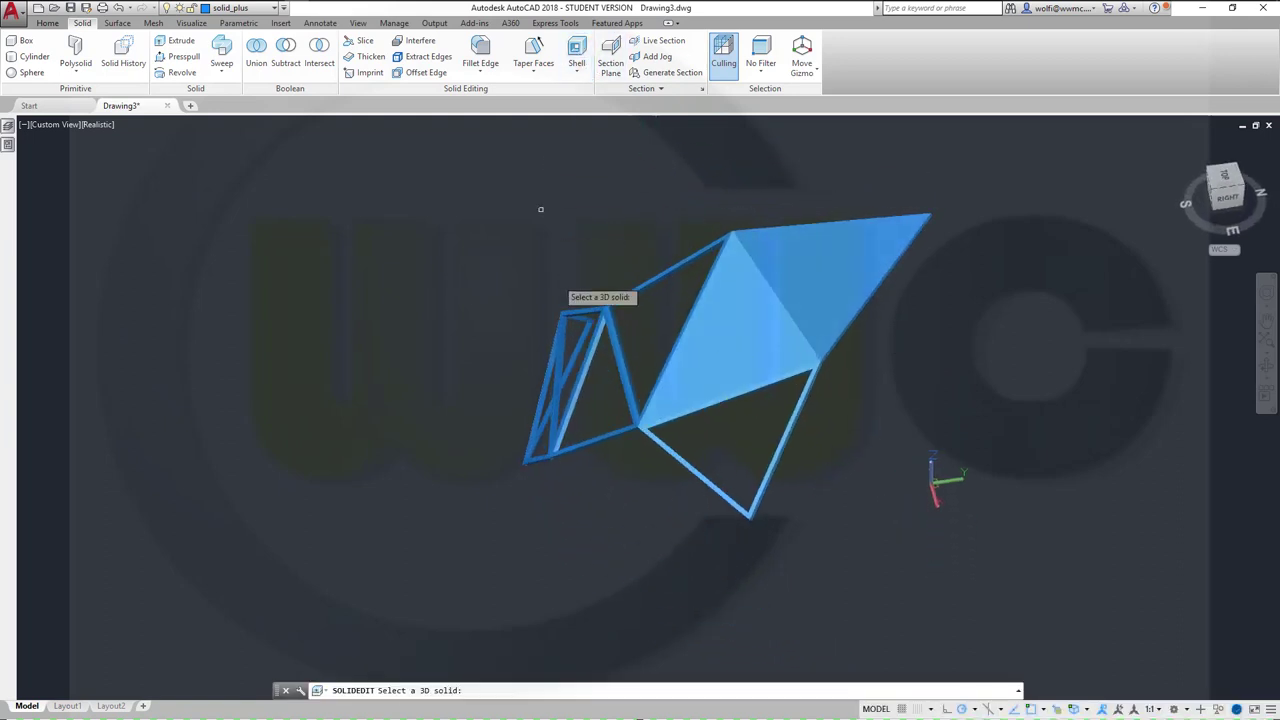
{"action": "left_click", "coordinate": [732, 347]}
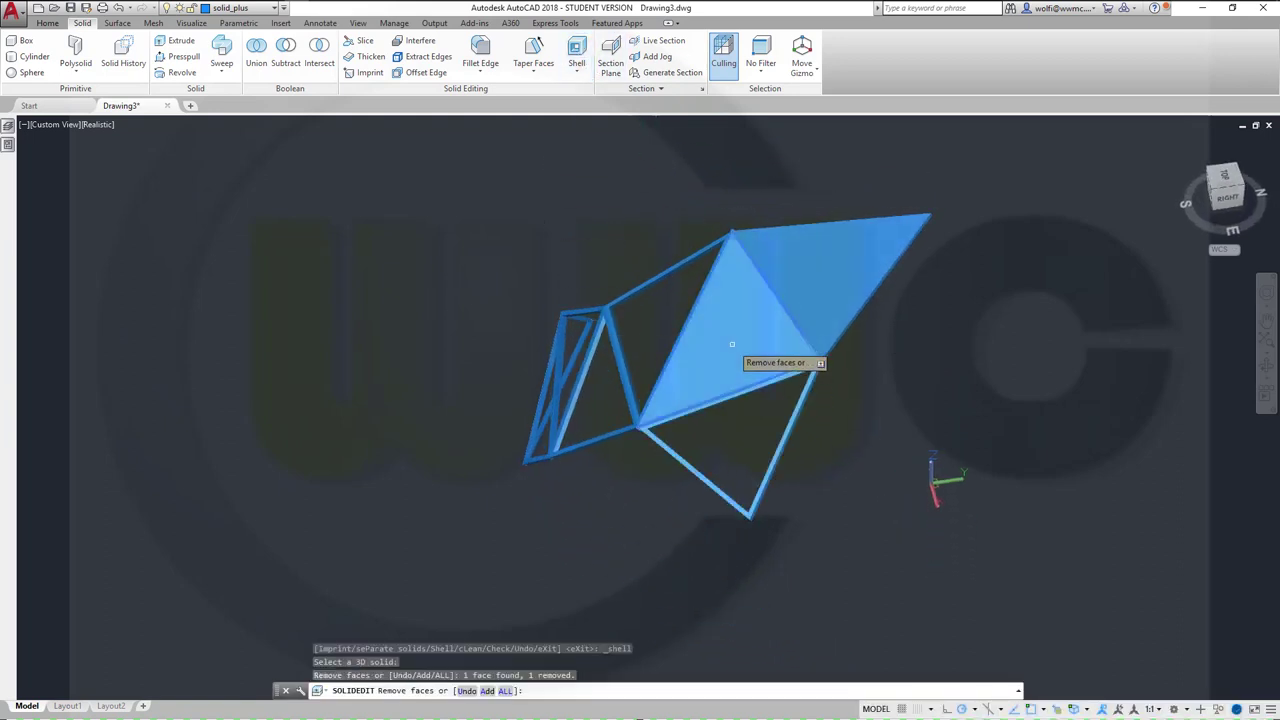
{"action": "mouse_move", "coordinate": [908, 451]}
{"action": "middle_mouse_down", "text": "shift"}
{"action": "mouse_move", "coordinate": [811, 397]}
{"action": "mouse_move", "coordinate": [714, 266]}
{"action": "middle_mouse_up", "text": "shift"}
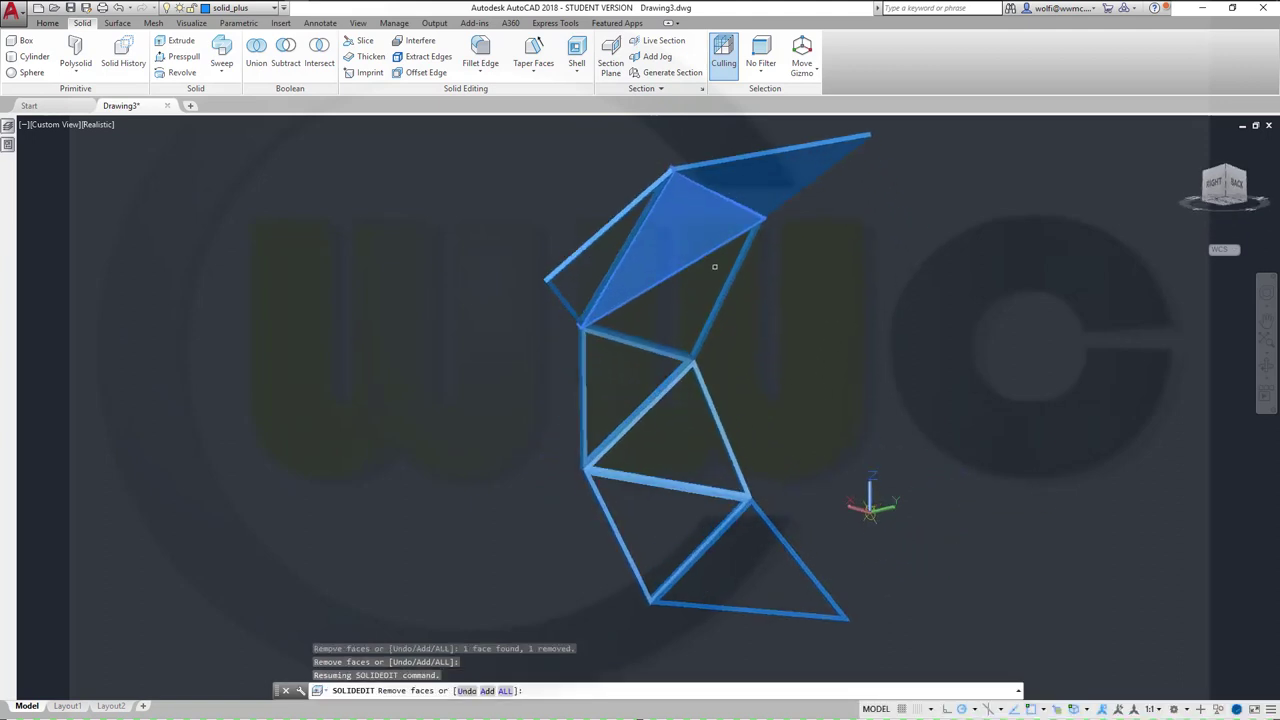
{"action": "left_click", "coordinate": [678, 234]}
{"action": "key", "text": "Return"}
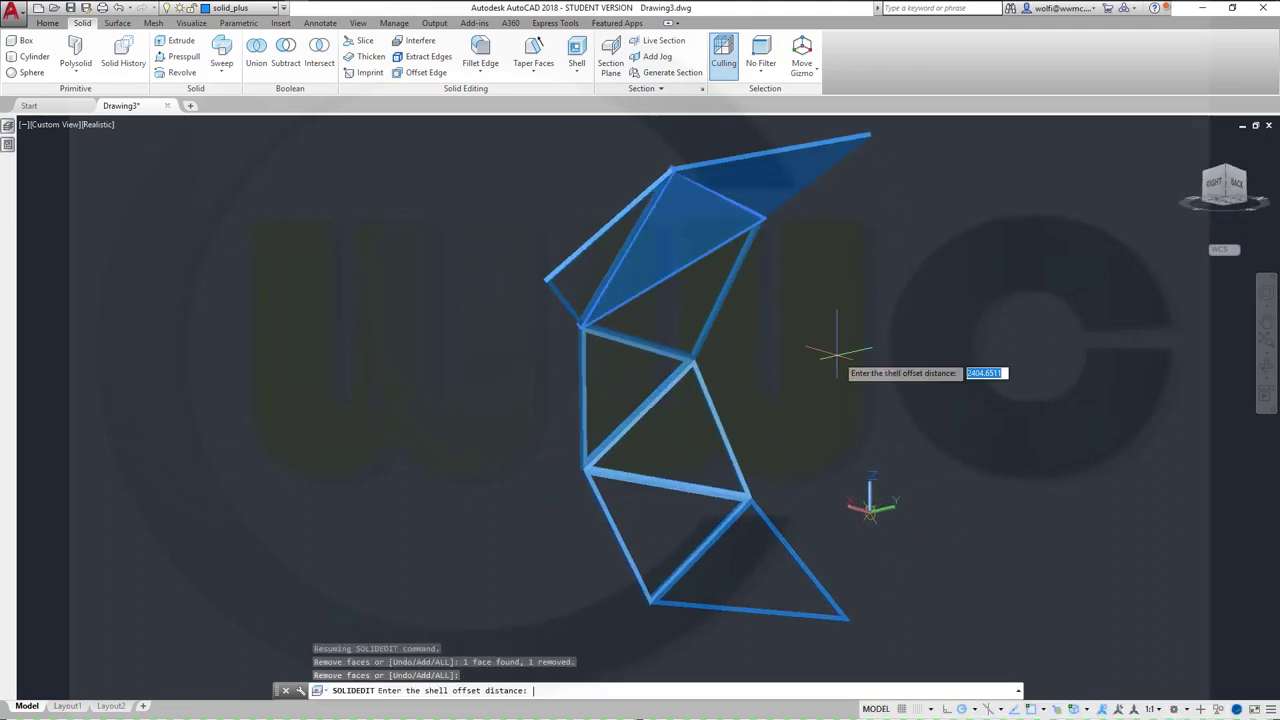
{"action": "type", "text": "2"}
{"action": "key", "text": "Return"}
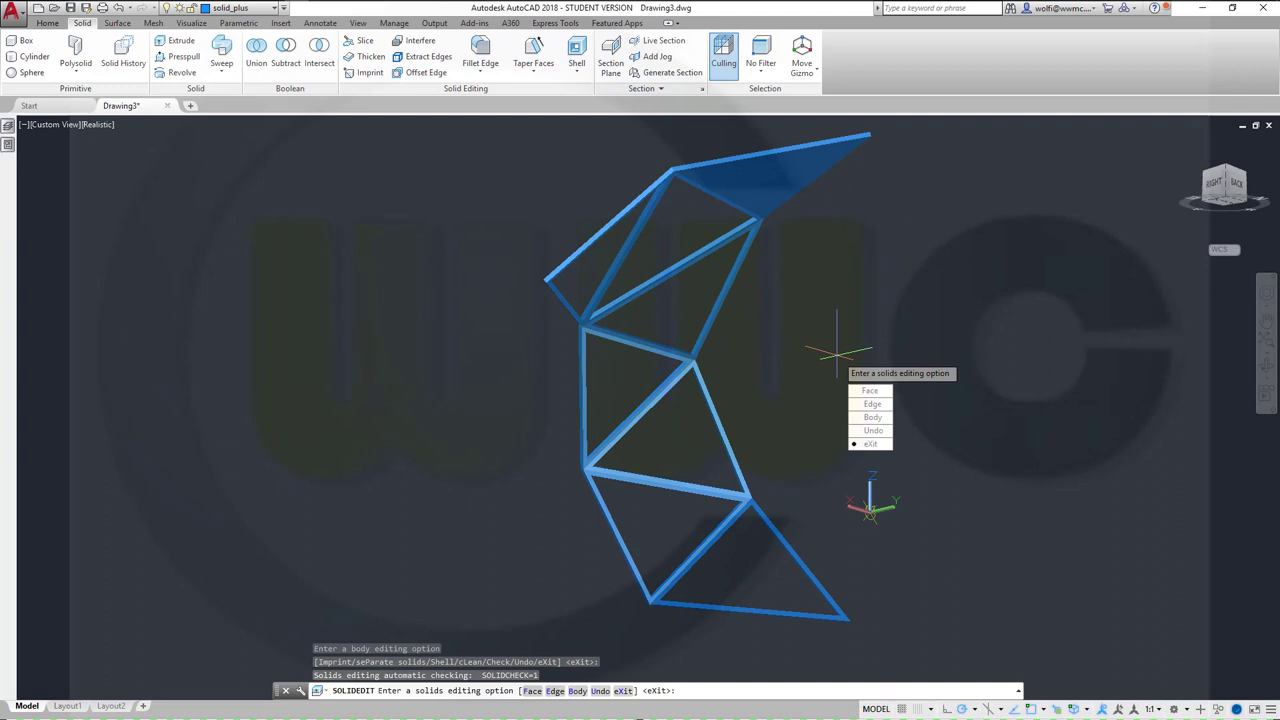
{"action": "key", "text": "Return"}
{"action": "mouse_move", "coordinate": [794, 309]}
{"action": "middle_mouse_down", "text": "shift"}
{"action": "mouse_move", "coordinate": [836, 396]}
{"action": "mouse_move", "coordinate": [860, 390]}
{"action": "middle_mouse_up", "text": "shift"}
{"action": "key", "text": "Return"}
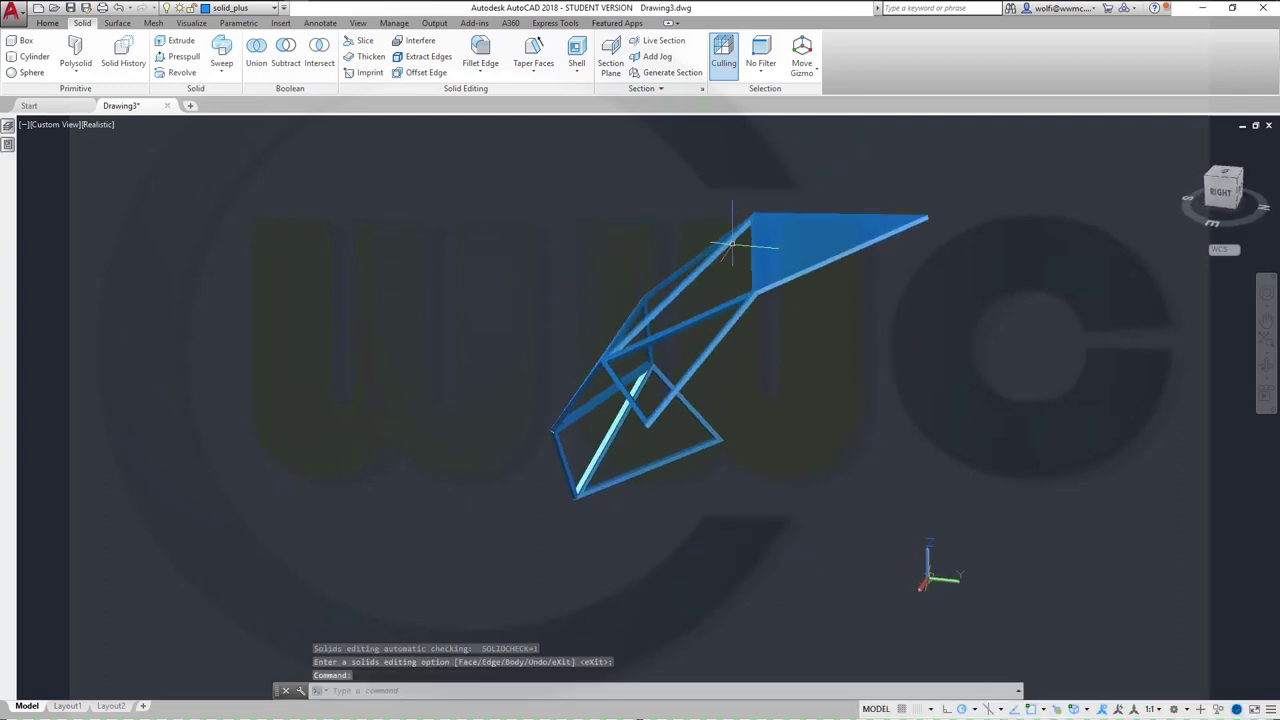
Shell the last solid triangle open, removing its near and top faces.
{"action": "left_click", "coordinate": [576, 50]}
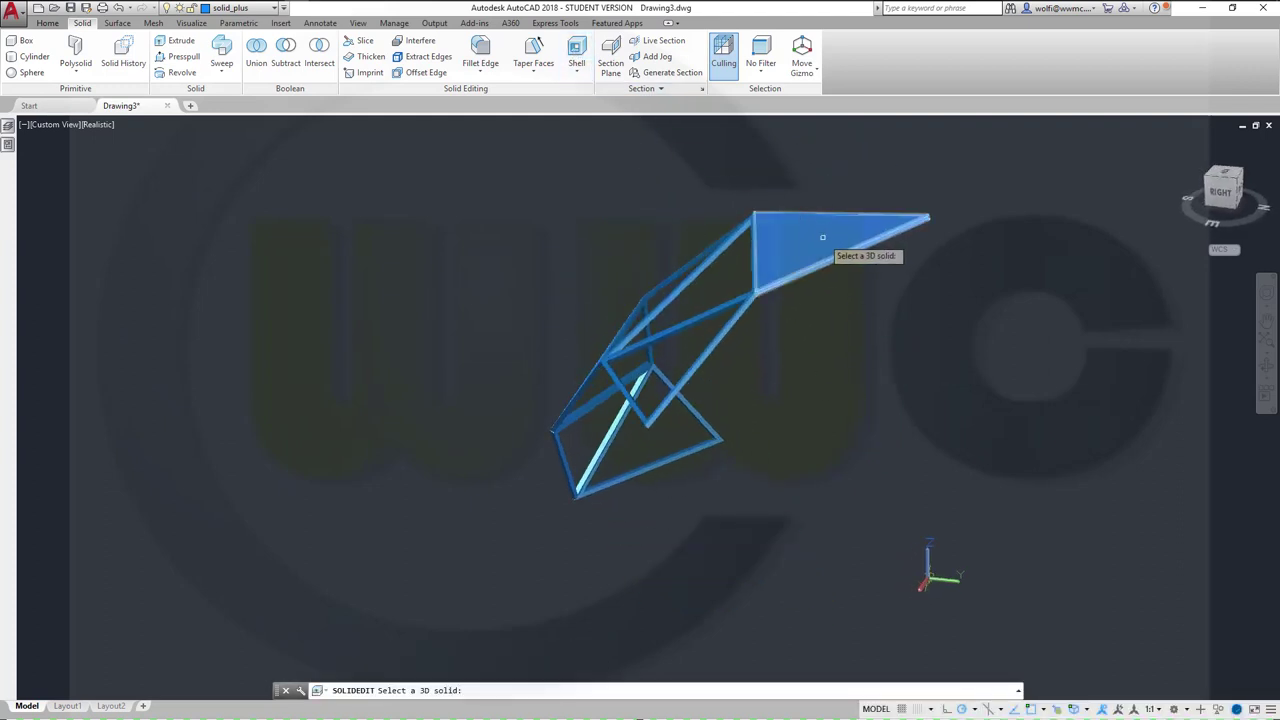
{"action": "left_click", "coordinate": [822, 236]}
{"action": "left_click", "coordinate": [788, 237]}
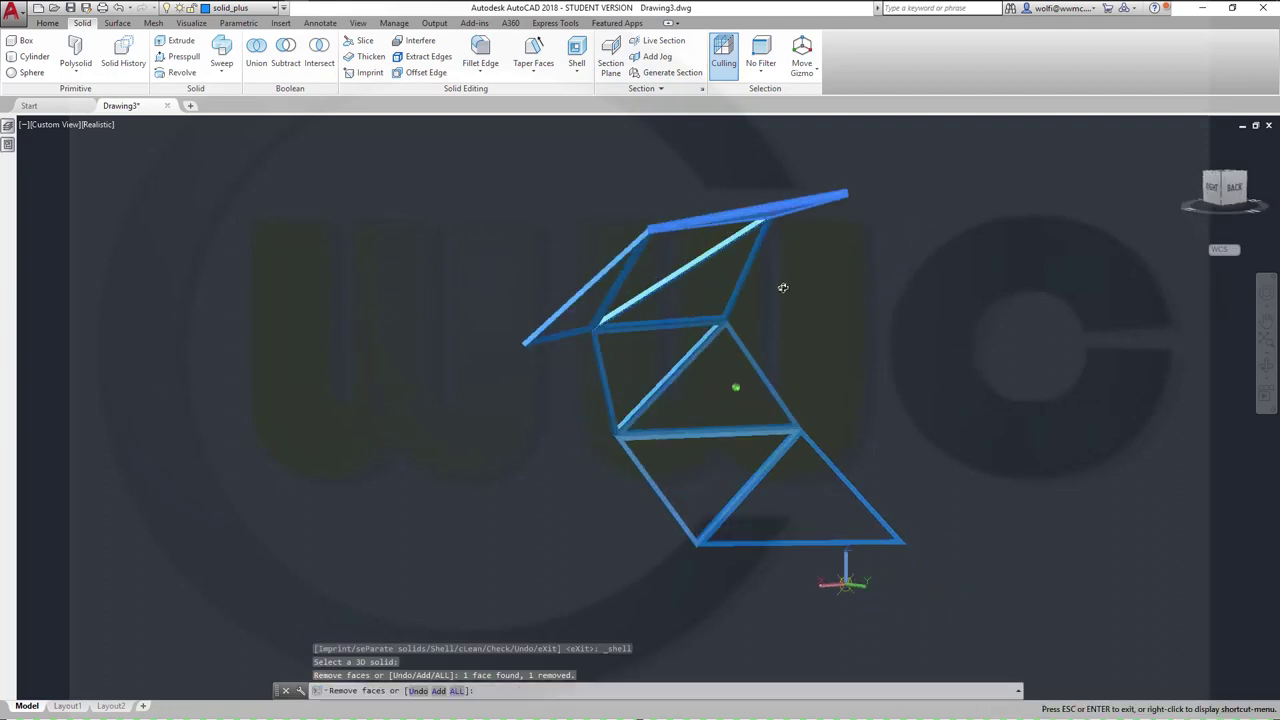
{"action": "mouse_move", "coordinate": [844, 332]}
{"action": "middle_mouse_down", "text": "shift"}
{"action": "mouse_move", "coordinate": [783, 286]}
{"action": "mouse_move", "coordinate": [773, 189]}
{"action": "middle_mouse_up", "text": "shift"}
{"action": "left_click", "coordinate": [773, 189]}
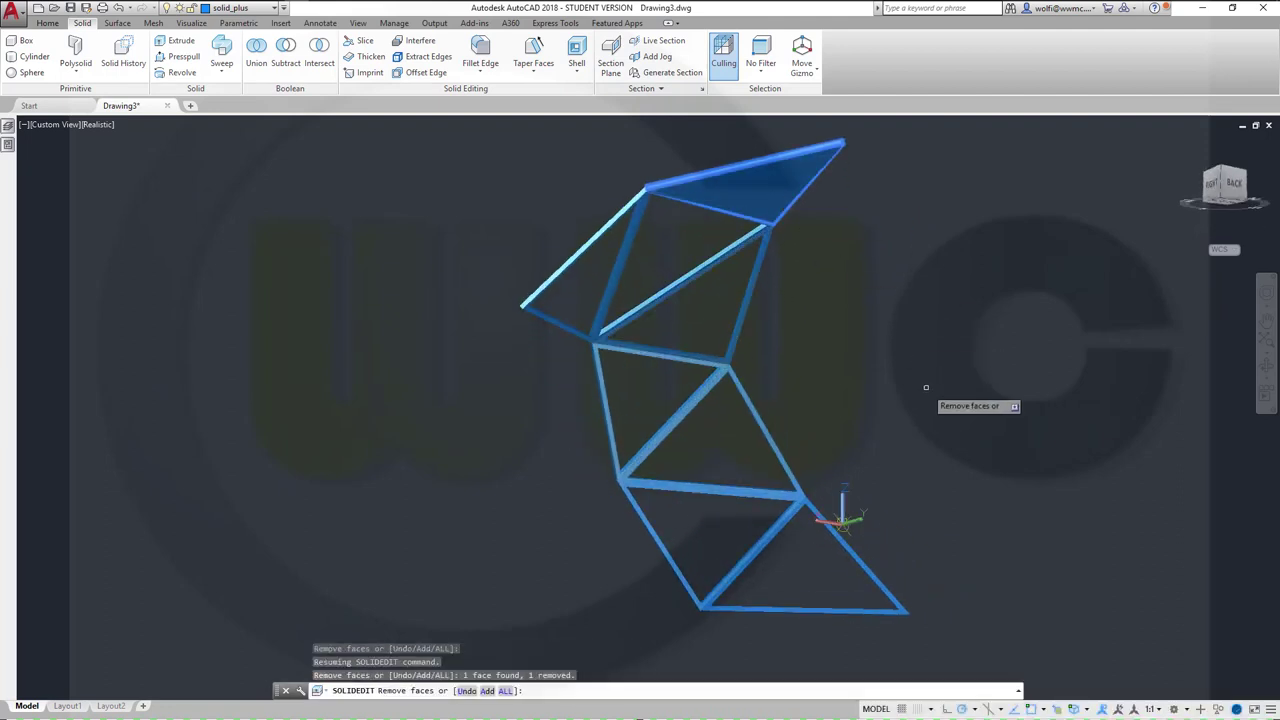
{"action": "key", "text": "Return"}
{"action": "key", "text": "Return"}
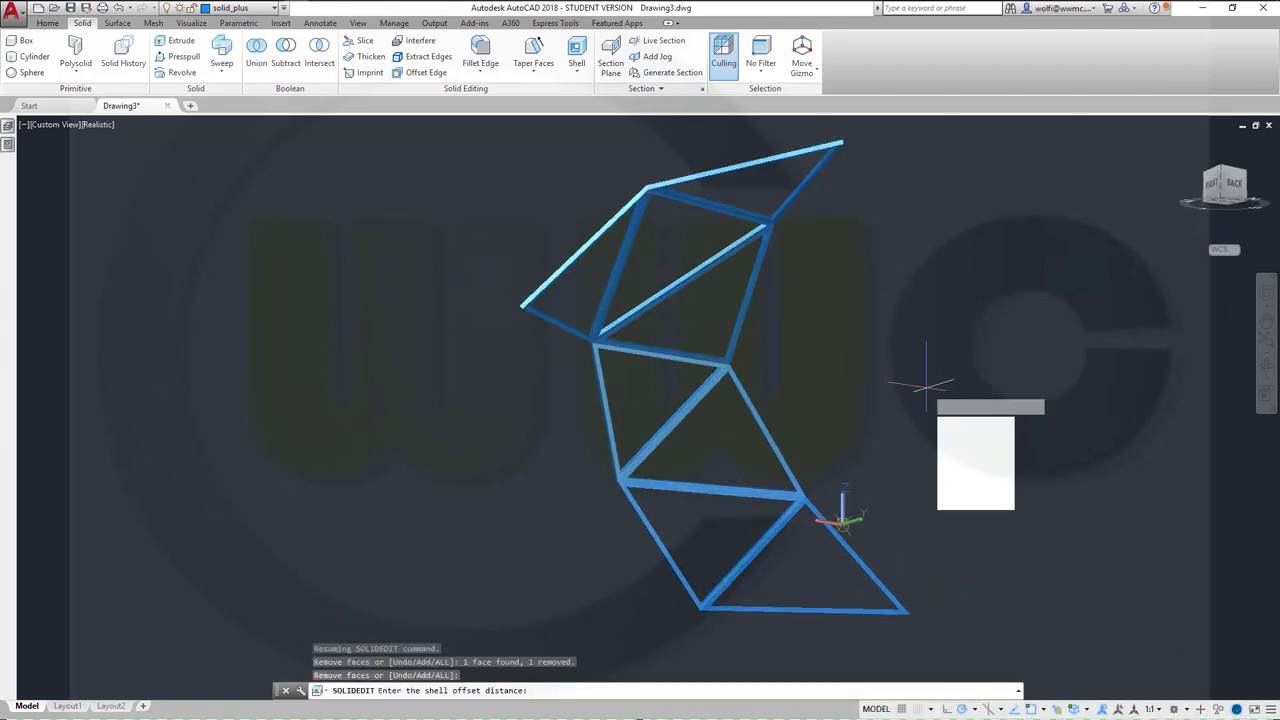
{"action": "key", "text": "Return"}
{"action": "key", "text": "Return"}
{"action": "key", "text": "Return"}
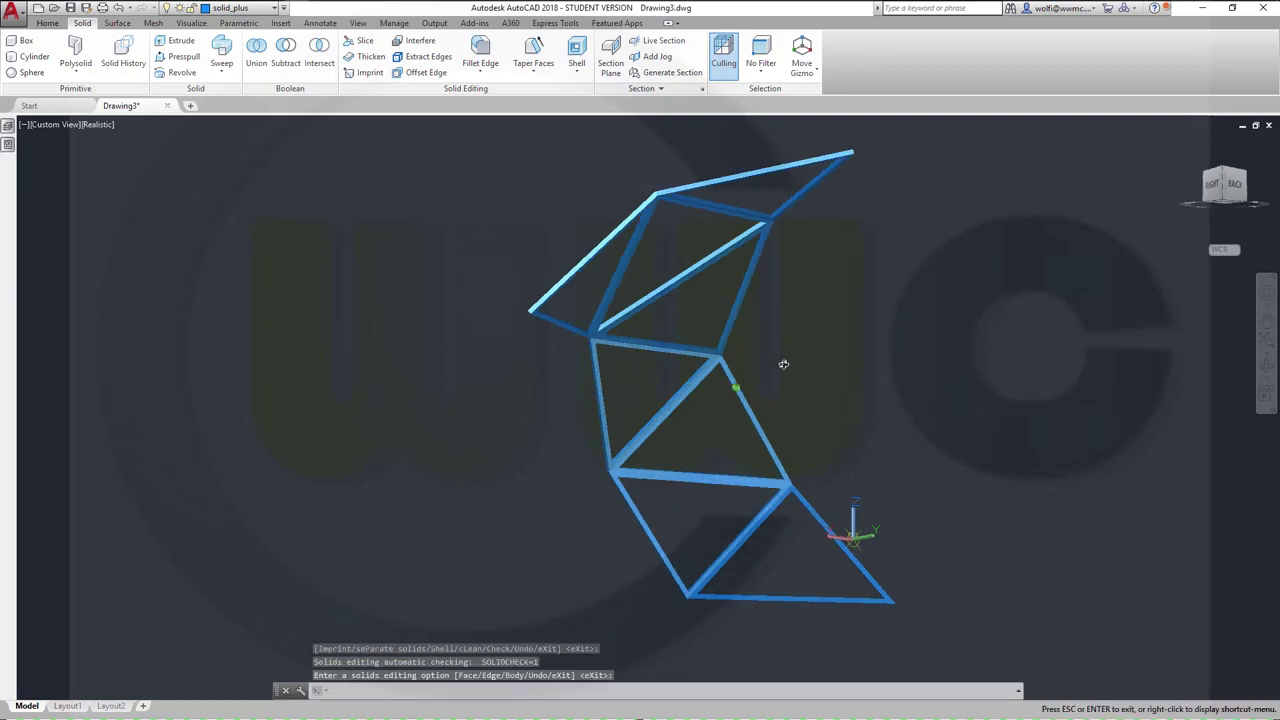
Orbit the frame strip round to a front view and zoom to inspect it.
{"action": "middle_click_drag", "start_coordinate": [926, 386], "coordinate": [1007, 377], "text": "shift"}
{"action": "mouse_move", "coordinate": [768, 426]}
{"action": "middle_mouse_down", "text": "shift"}
{"action": "mouse_move", "coordinate": [817, 477]}
{"action": "mouse_move", "coordinate": [830, 468]}
{"action": "middle_mouse_up", "text": "shift"}
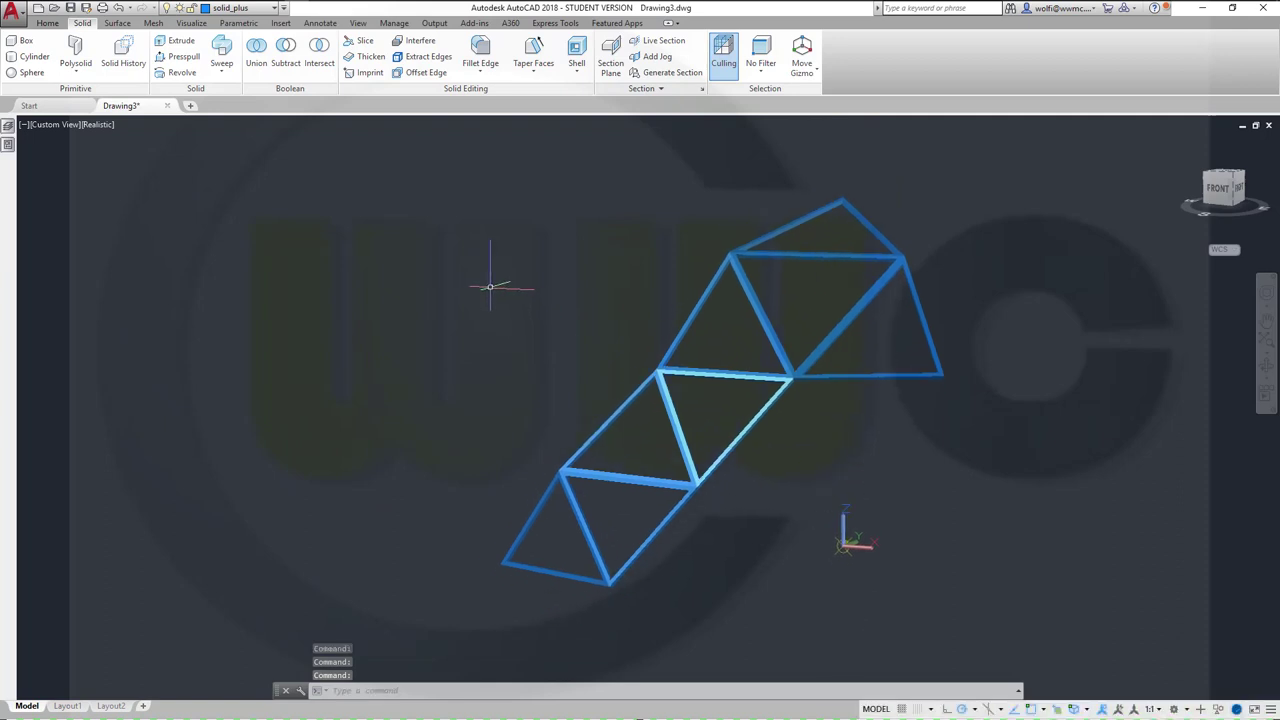
{"action": "middle_click_drag", "start_coordinate": [588, 351], "coordinate": [614, 329], "text": "shift"}
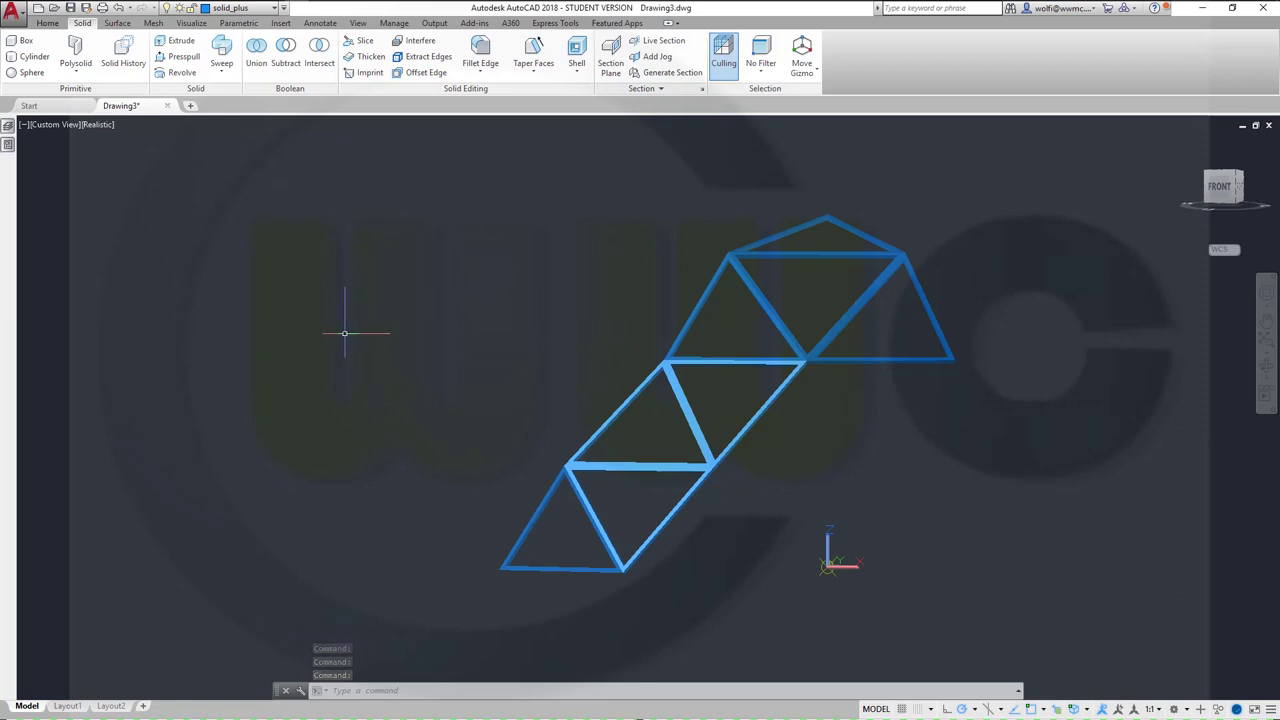
{"action": "scroll", "coordinate": [350, 340], "scroll_direction": "up", "scroll_amount": 2}
{"action": "scroll", "coordinate": [440, 265], "scroll_direction": "down", "scroll_amount": 2}
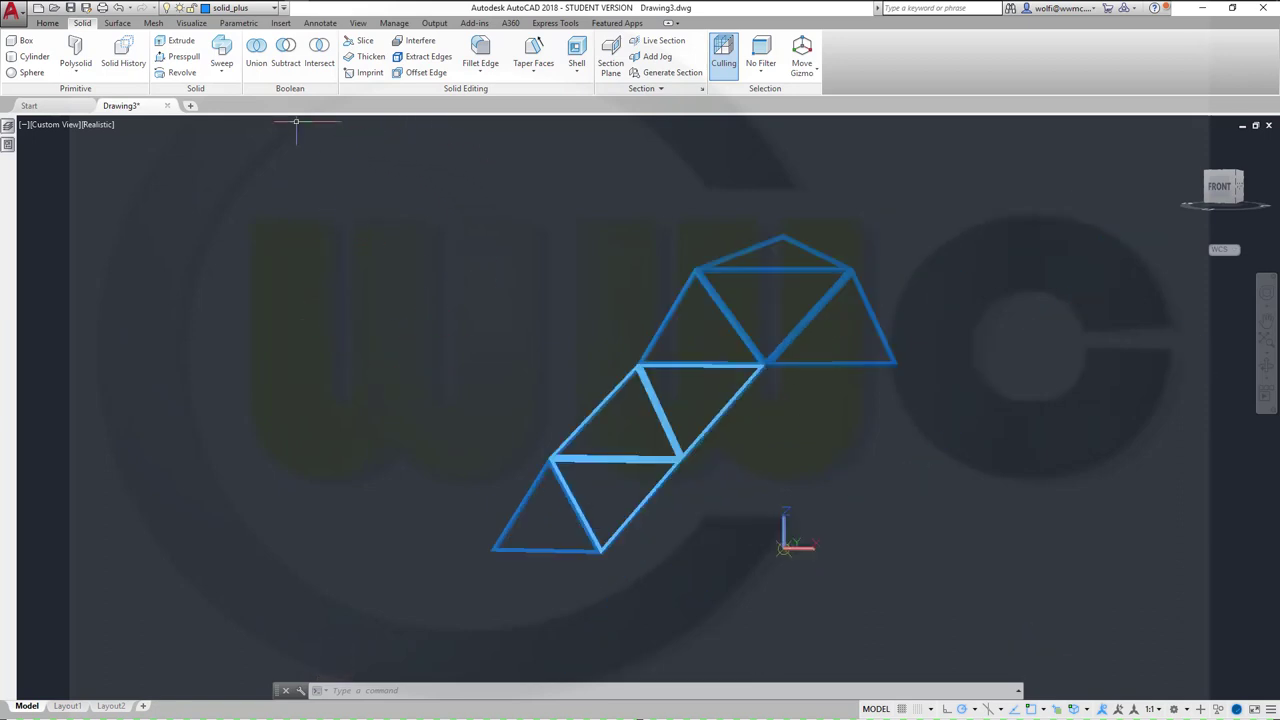
Select the four lower triangle frames for a Polar Array.
{"action": "left_click", "coordinate": [50, 23]}
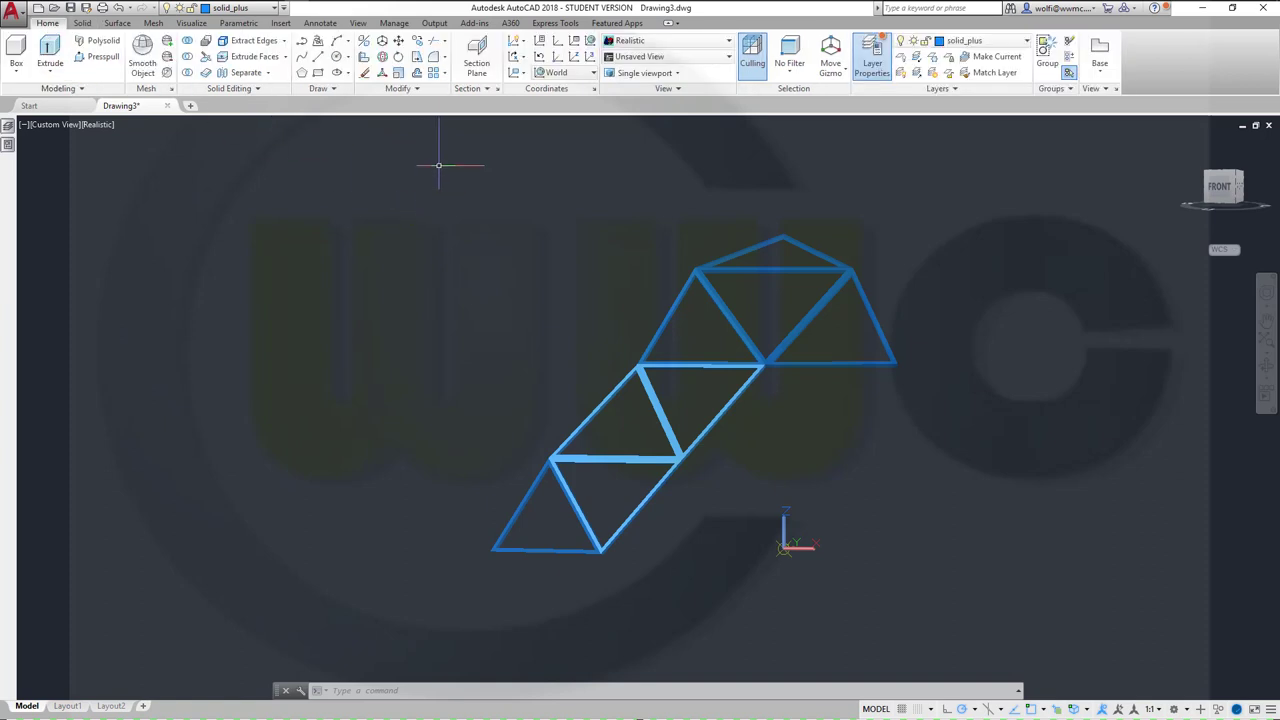
{"action": "left_click", "coordinate": [446, 74]}
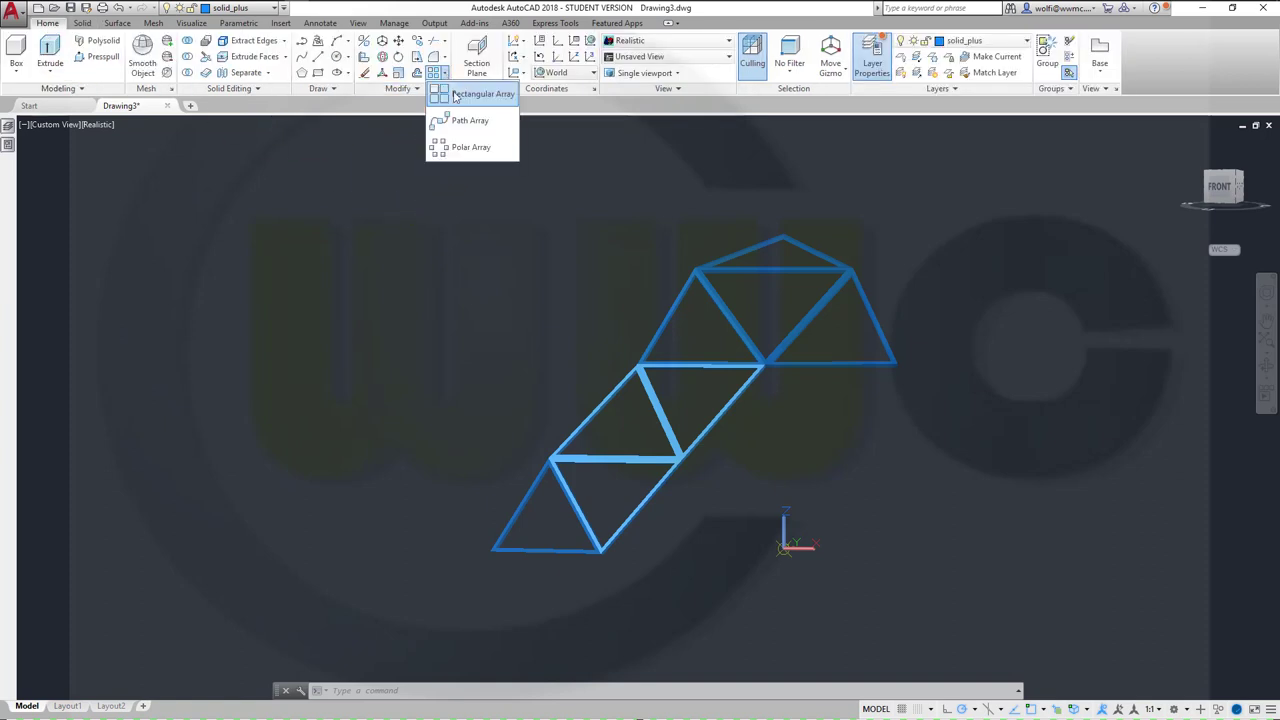
{"action": "left_click", "coordinate": [459, 148]}
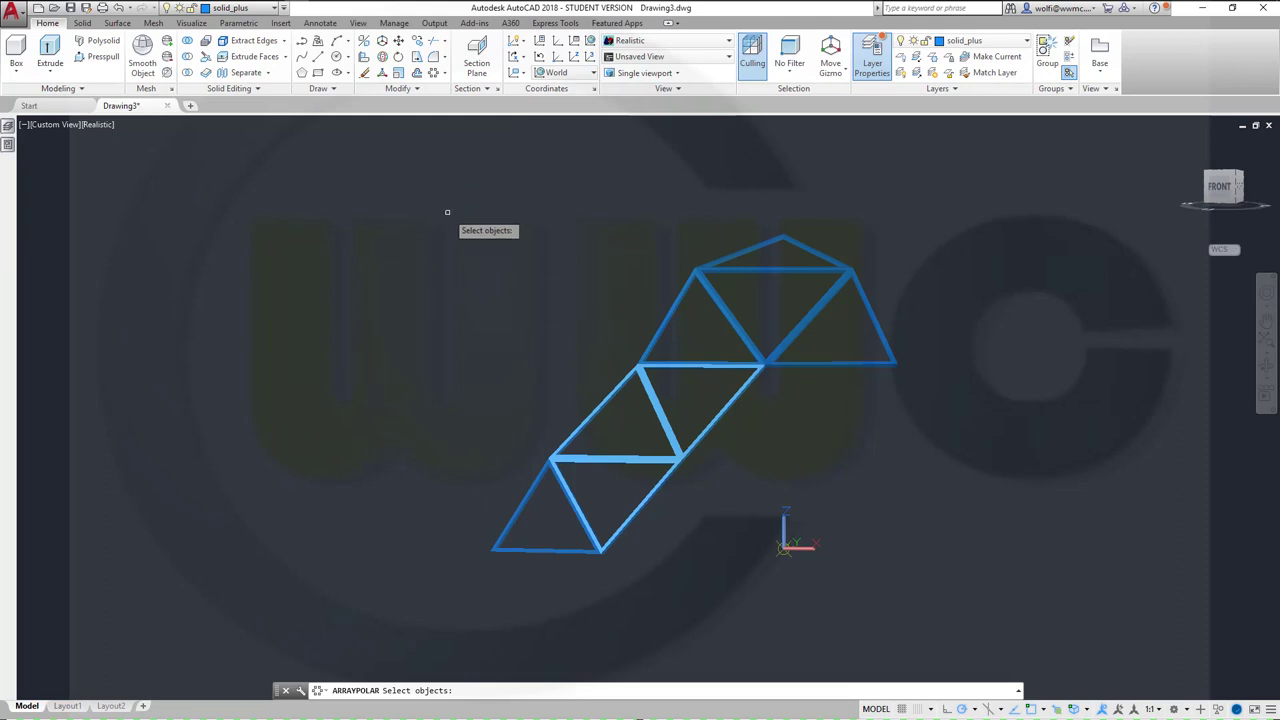
{"action": "left_click", "coordinate": [513, 518]}
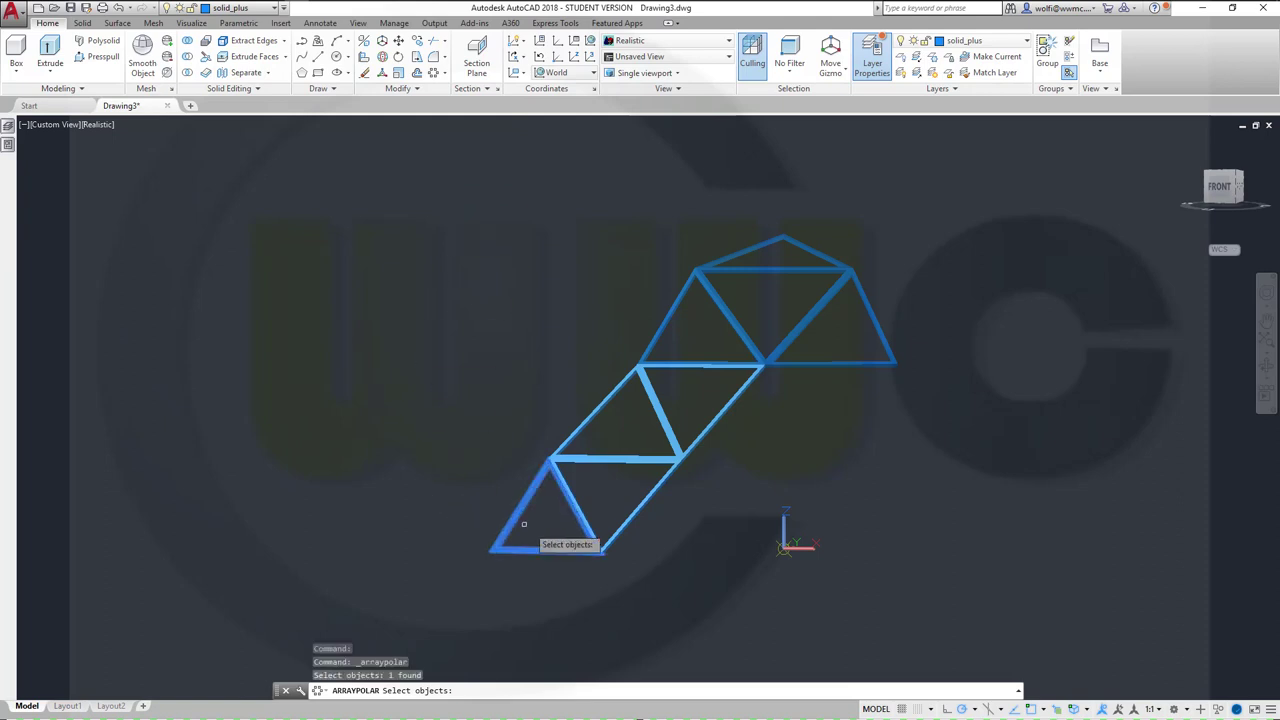
{"action": "left_click", "coordinate": [624, 524]}
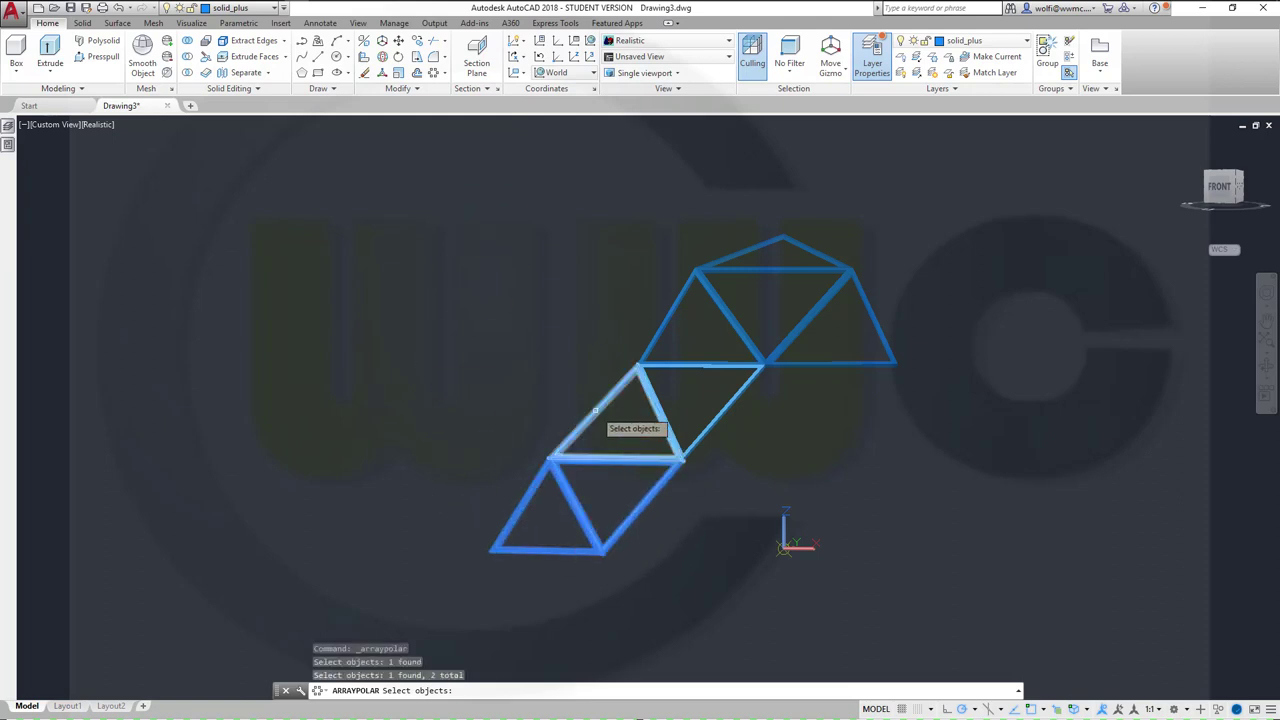
{"action": "left_click", "coordinate": [595, 410]}
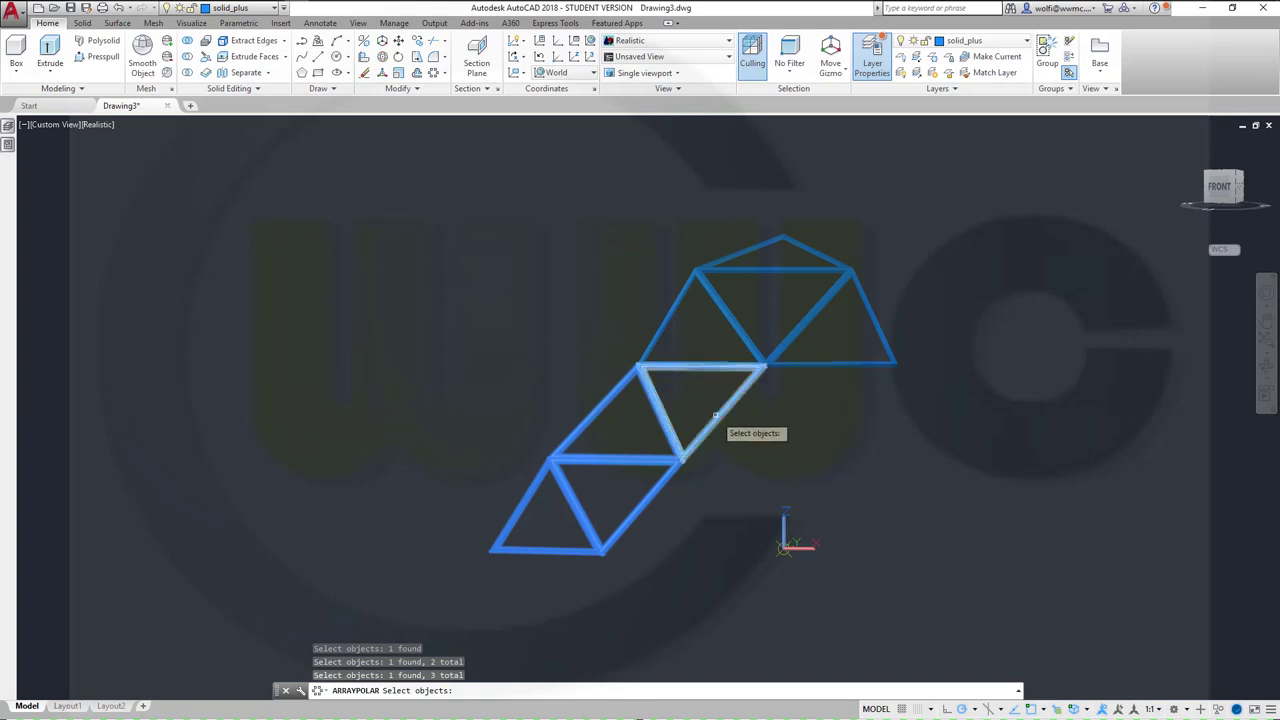
{"action": "left_click", "coordinate": [715, 415]}
{"action": "key", "text": "Return"}
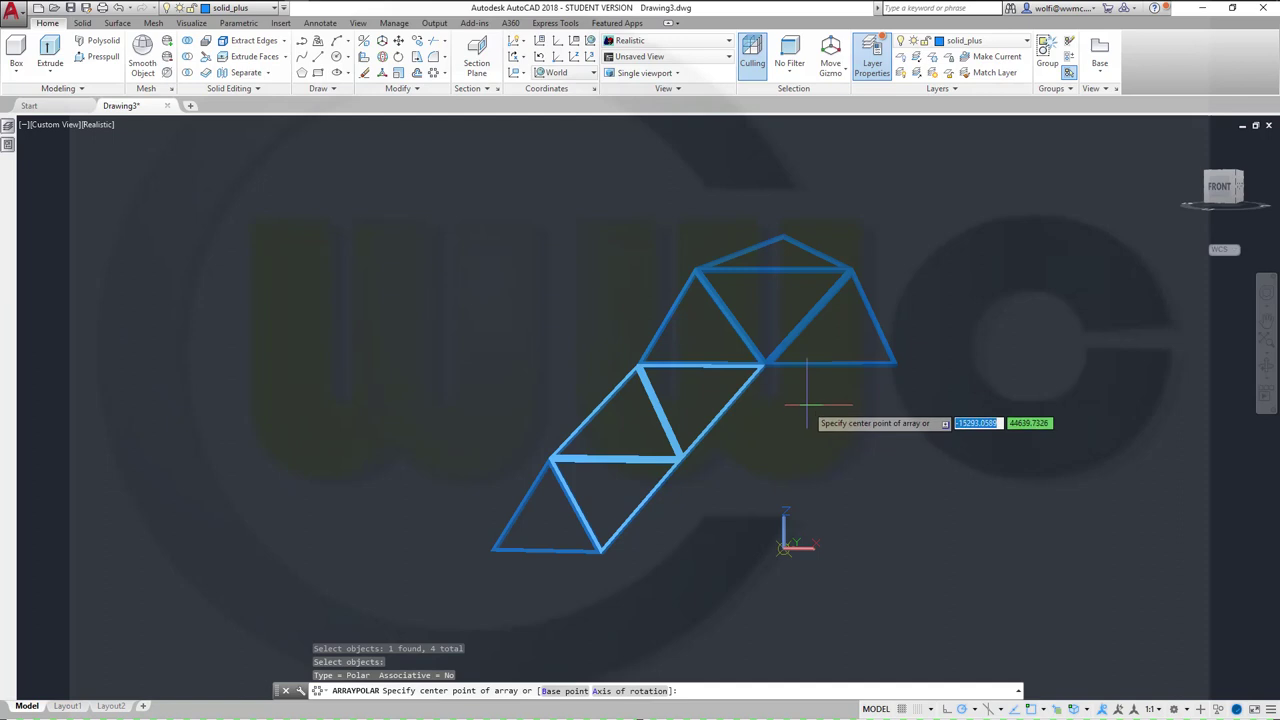
{"action": "type", "text": "0"}
Center the array at the origin 0,0 with 12 items and close it.
{"action": "key", "text": "Tab"}
{"action": "type", "text": "0"}
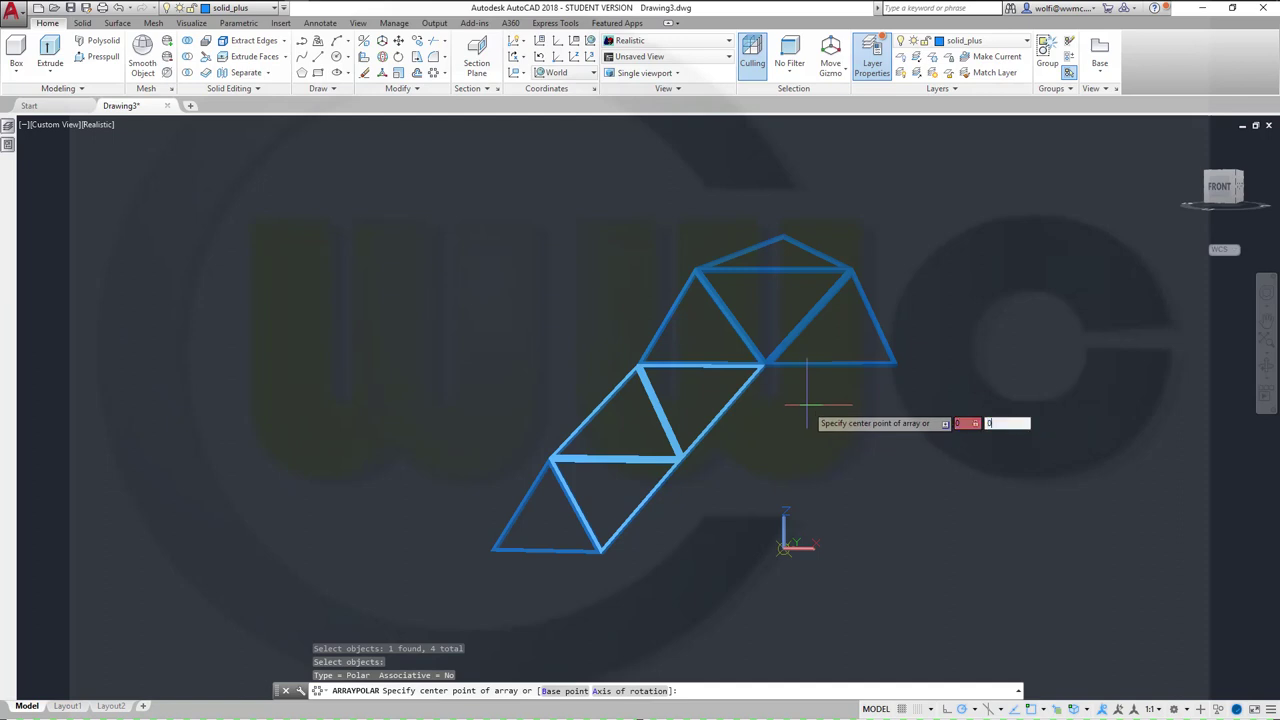
{"action": "key", "text": "Return"}
{"action": "type", "text": "12"}
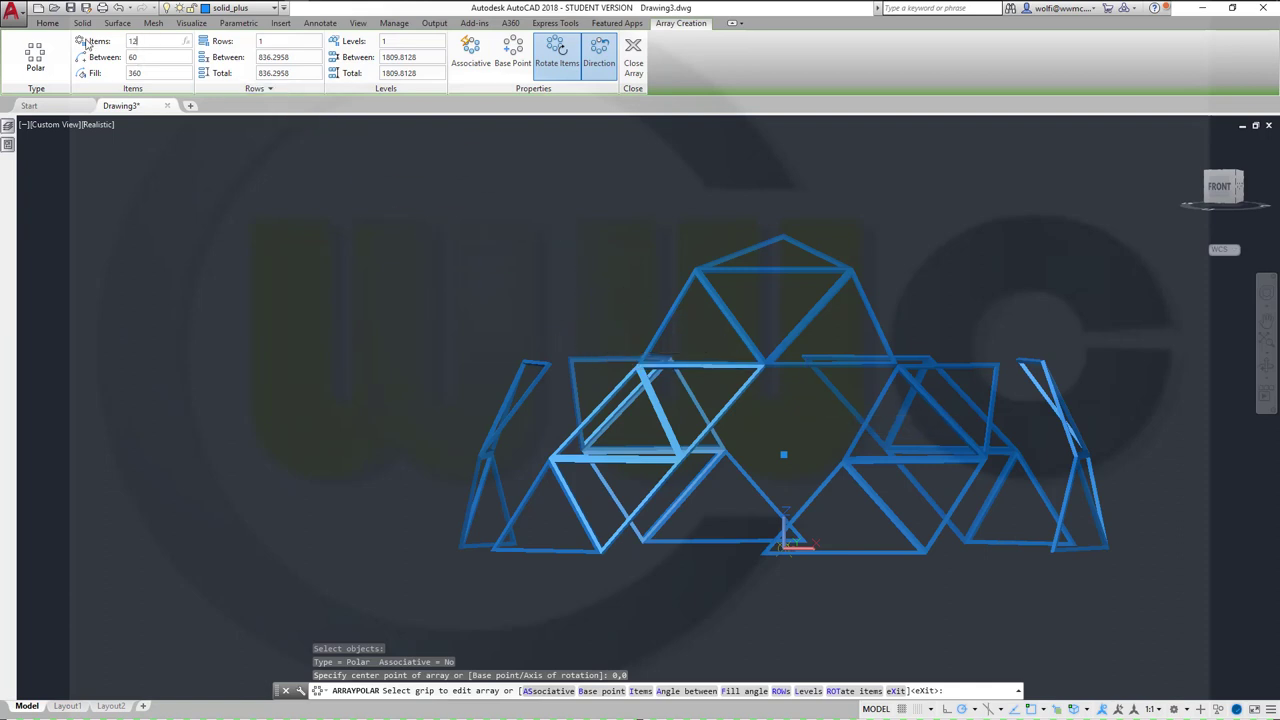
{"action": "key", "text": "Return"}
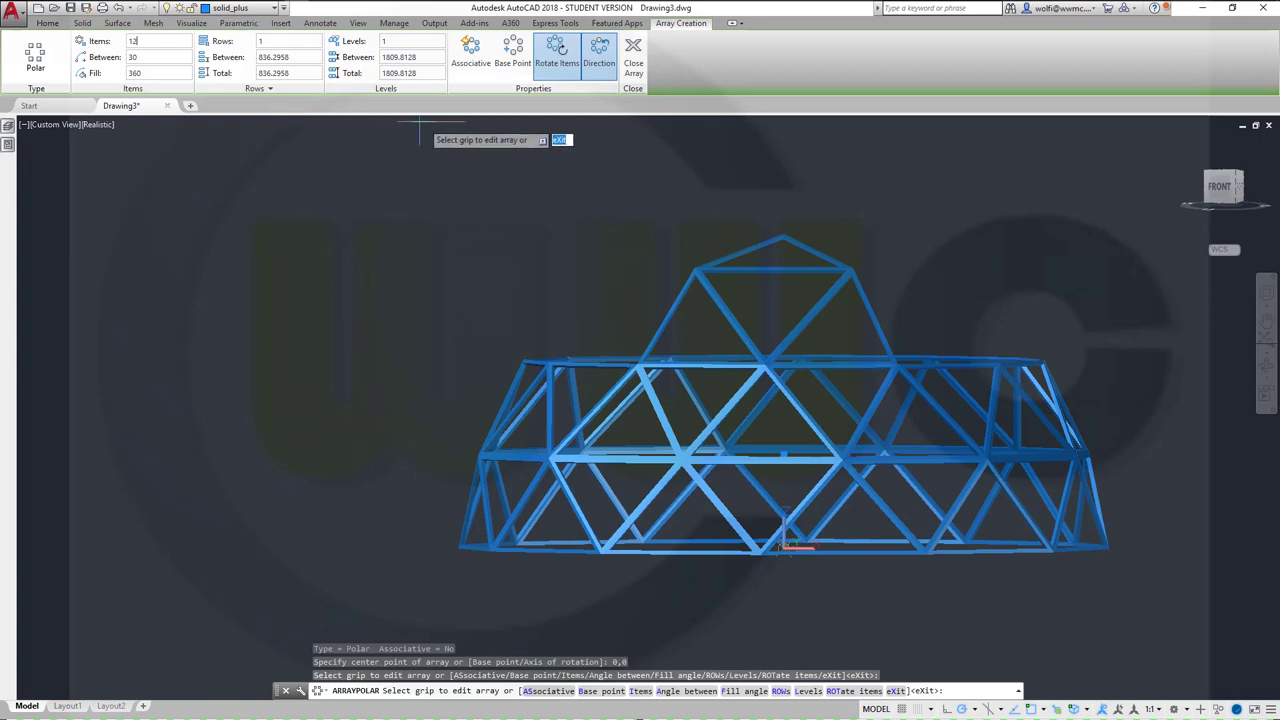
{"action": "middle_click_drag", "start_coordinate": [500, 250], "coordinate": [500, 280], "text": "shift"}
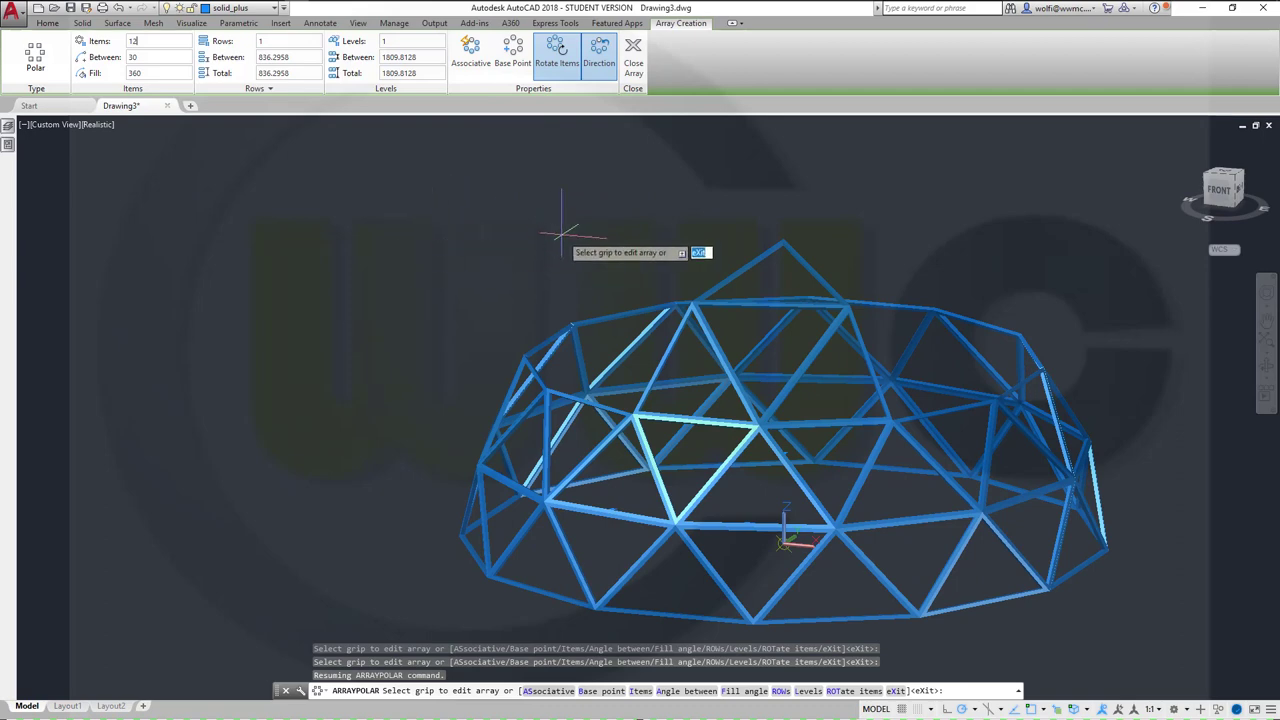
{"action": "left_click", "coordinate": [643, 62]}
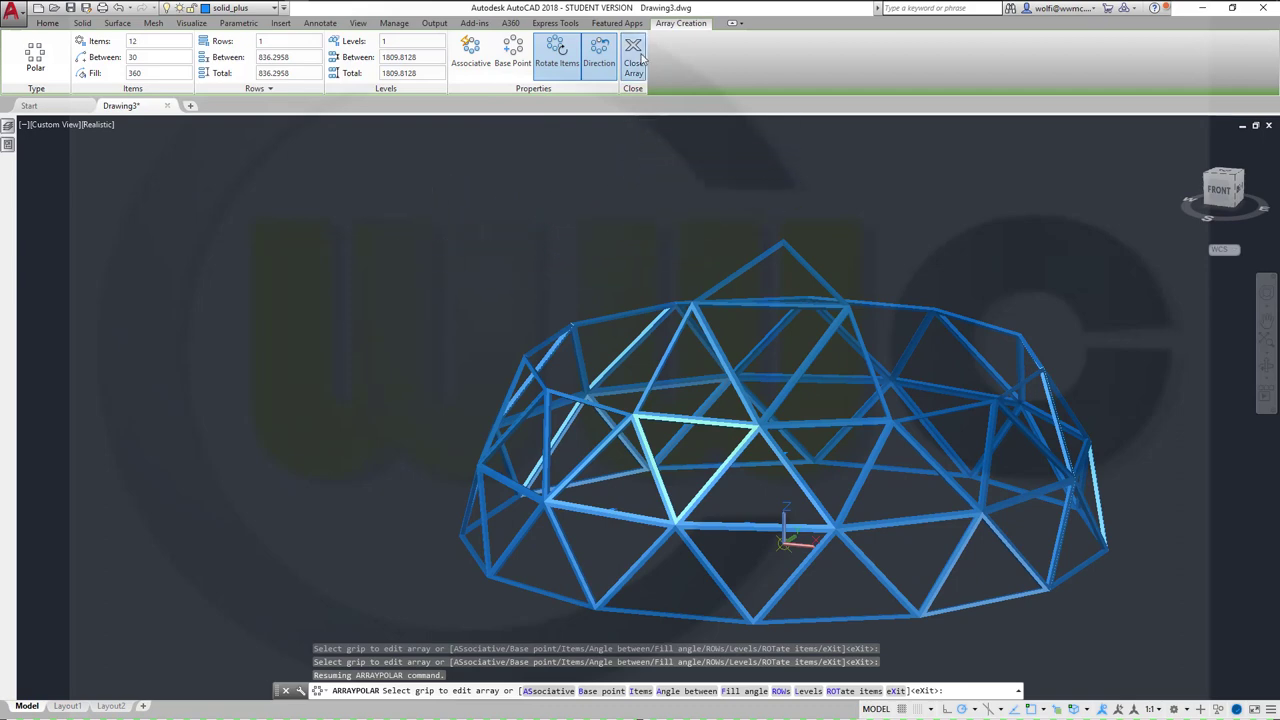
{"action": "middle_click_drag", "start_coordinate": [677, 149], "coordinate": [671, 234], "text": "shift"}
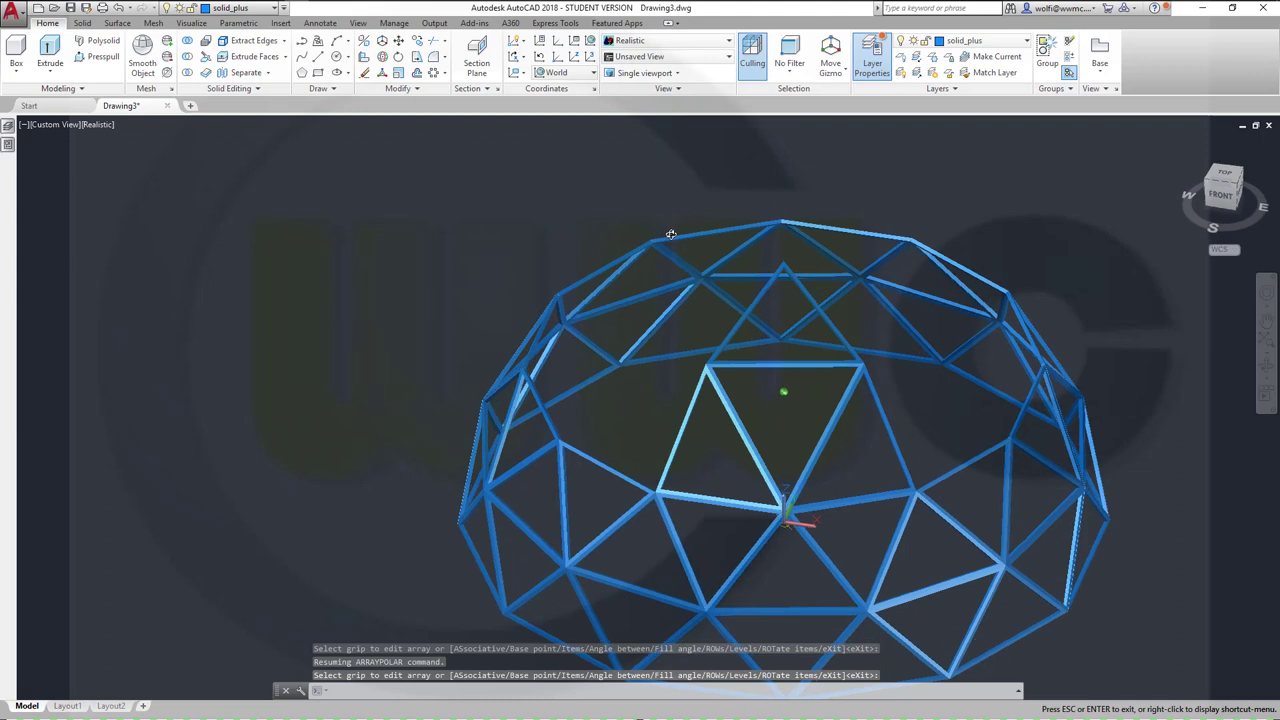
Polar-array the four upper triangle frames six times around center 0,0.
{"action": "key", "text": "Escape"}
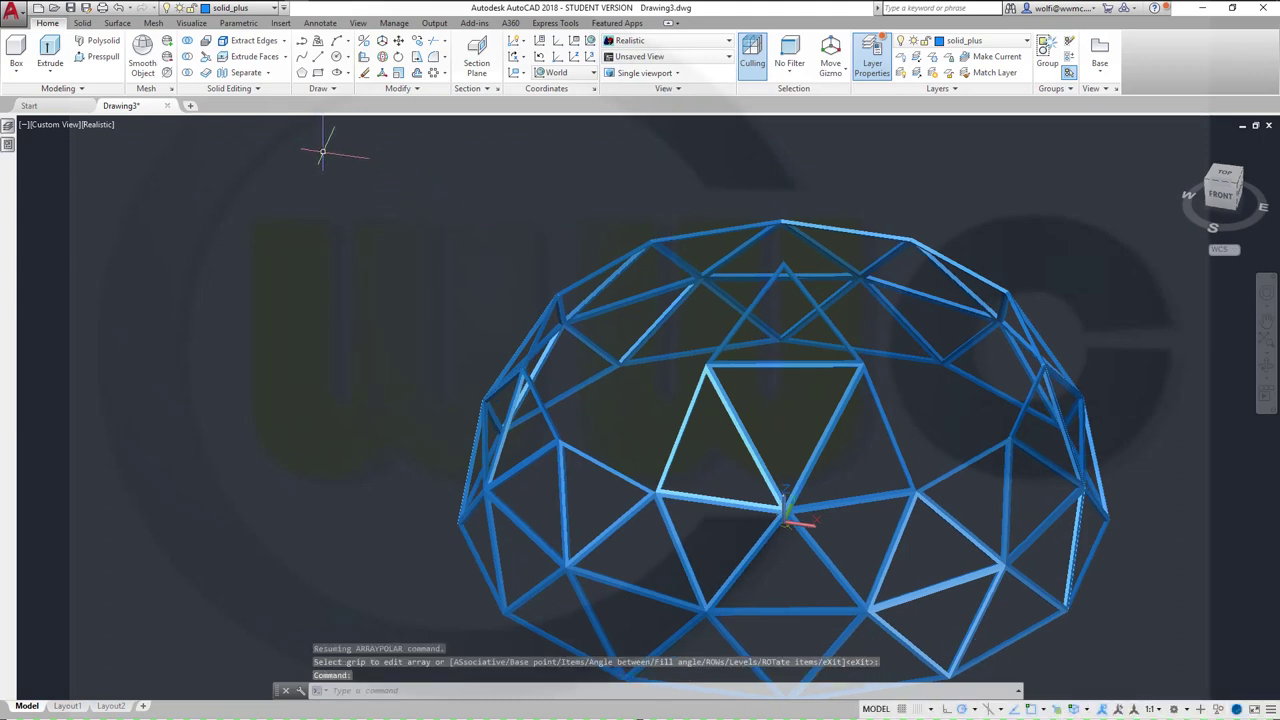
{"action": "key", "text": "Return"}
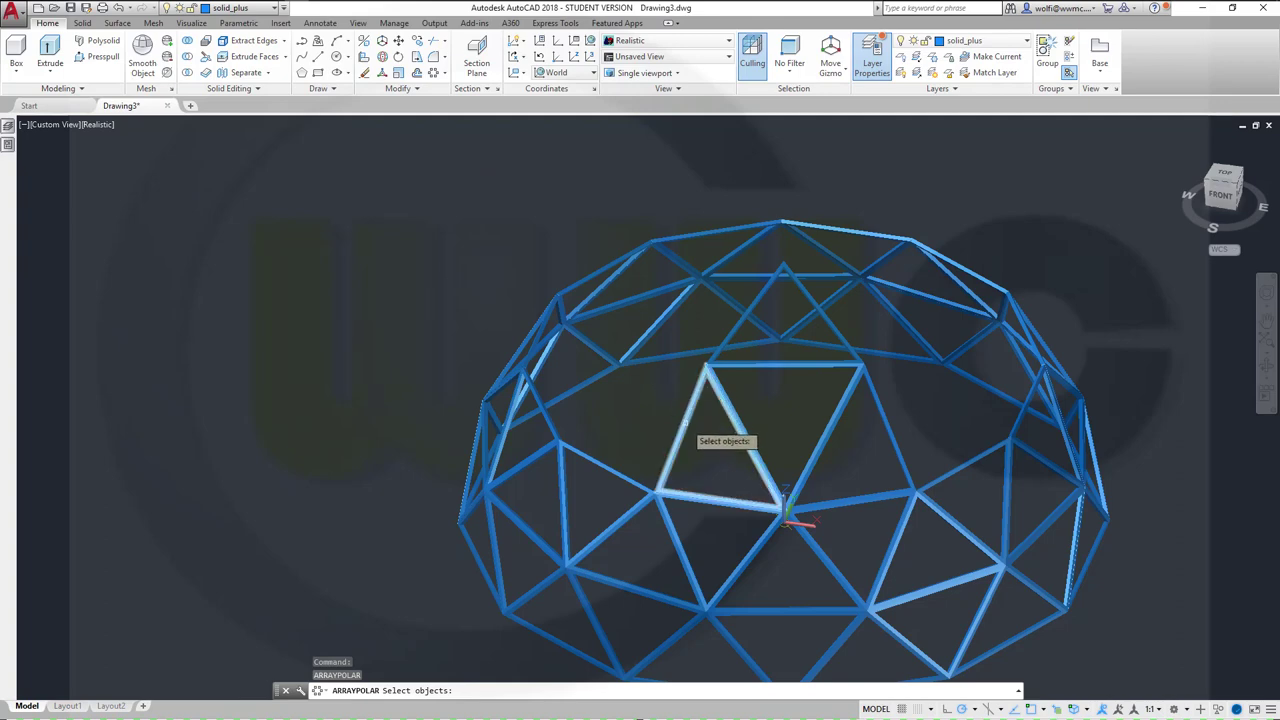
{"action": "left_click", "coordinate": [686, 421]}
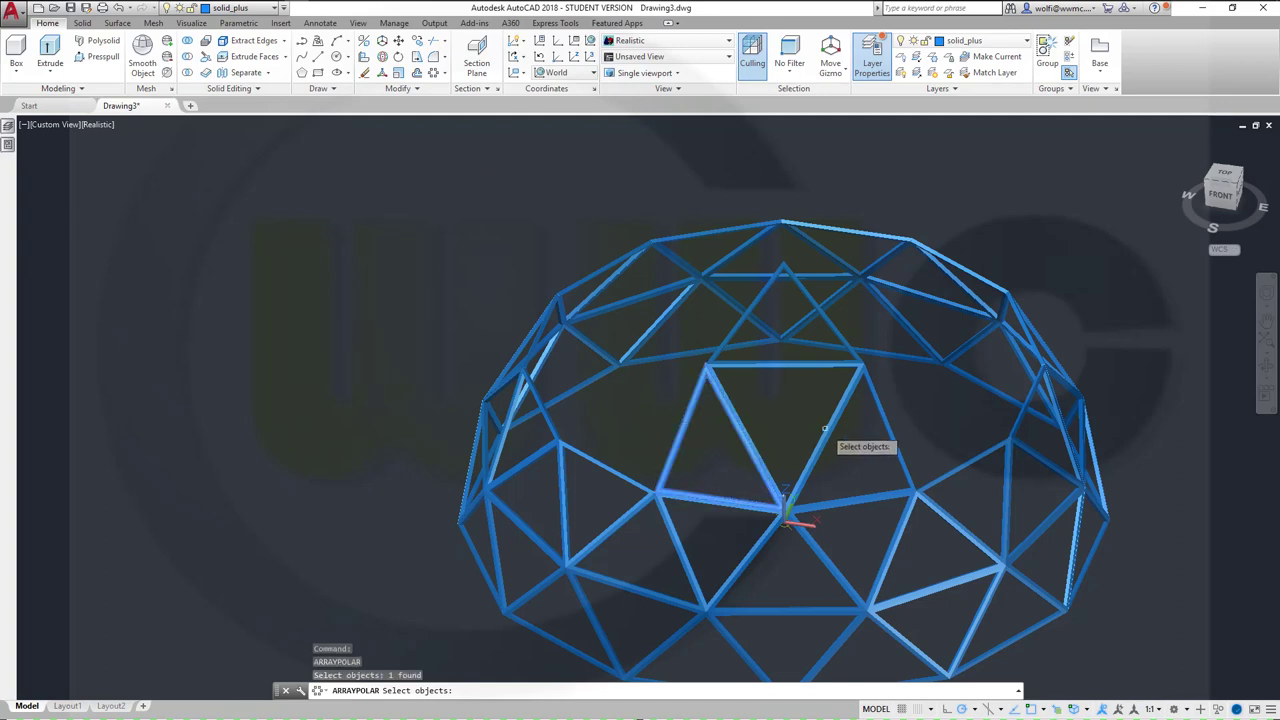
{"action": "left_click", "coordinate": [818, 368]}
{"action": "left_click", "coordinate": [881, 410]}
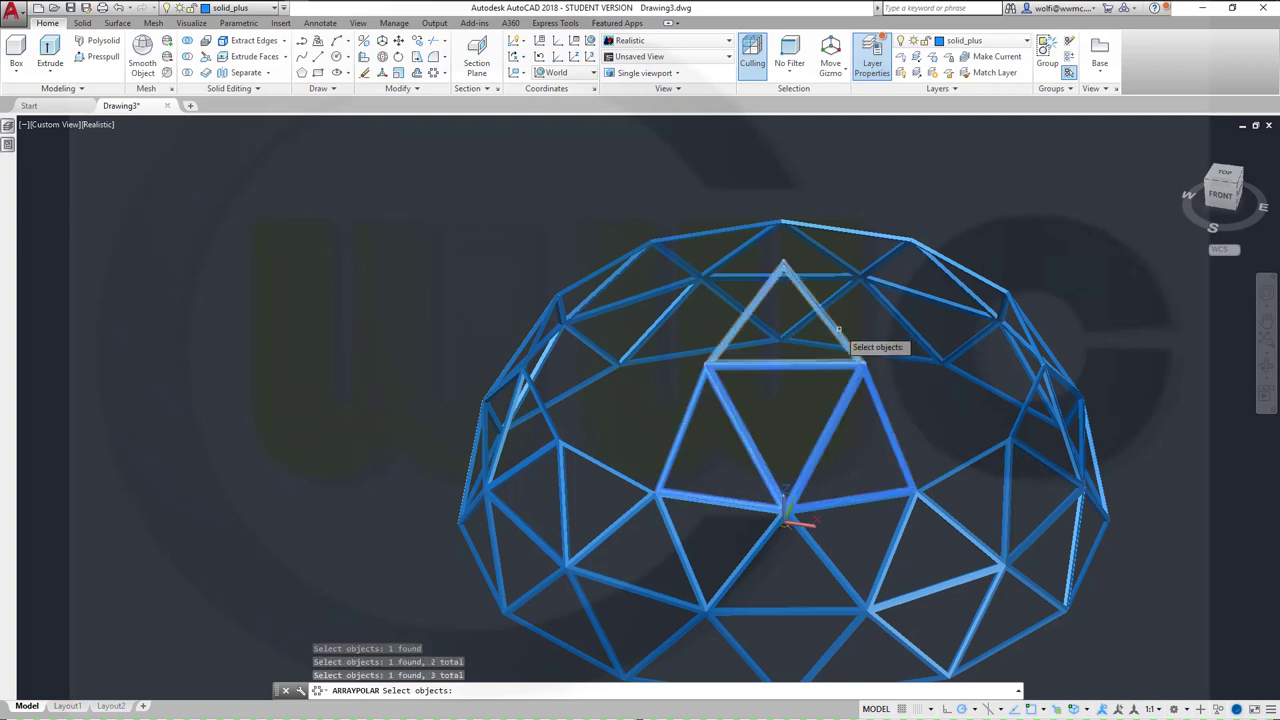
{"action": "left_click", "coordinate": [839, 329]}
{"action": "key", "text": "Return"}
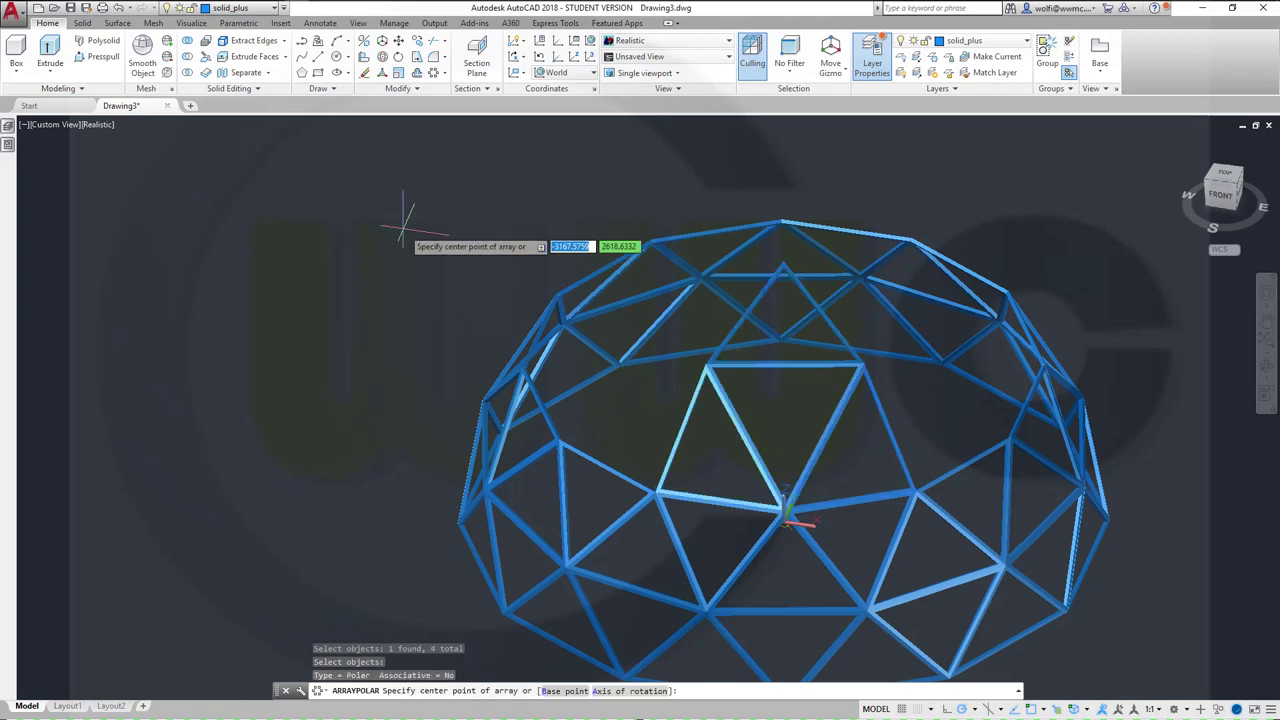
{"action": "type", "text": ",0"}
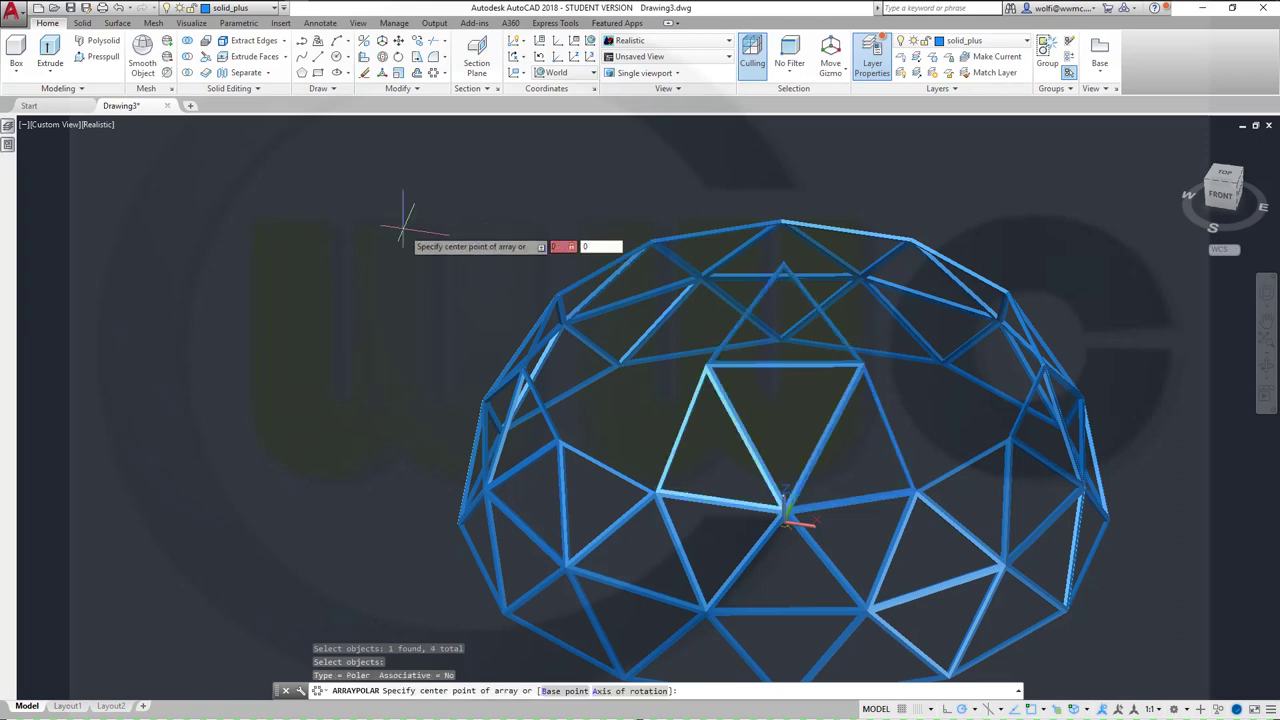
{"action": "key", "text": "Return"}
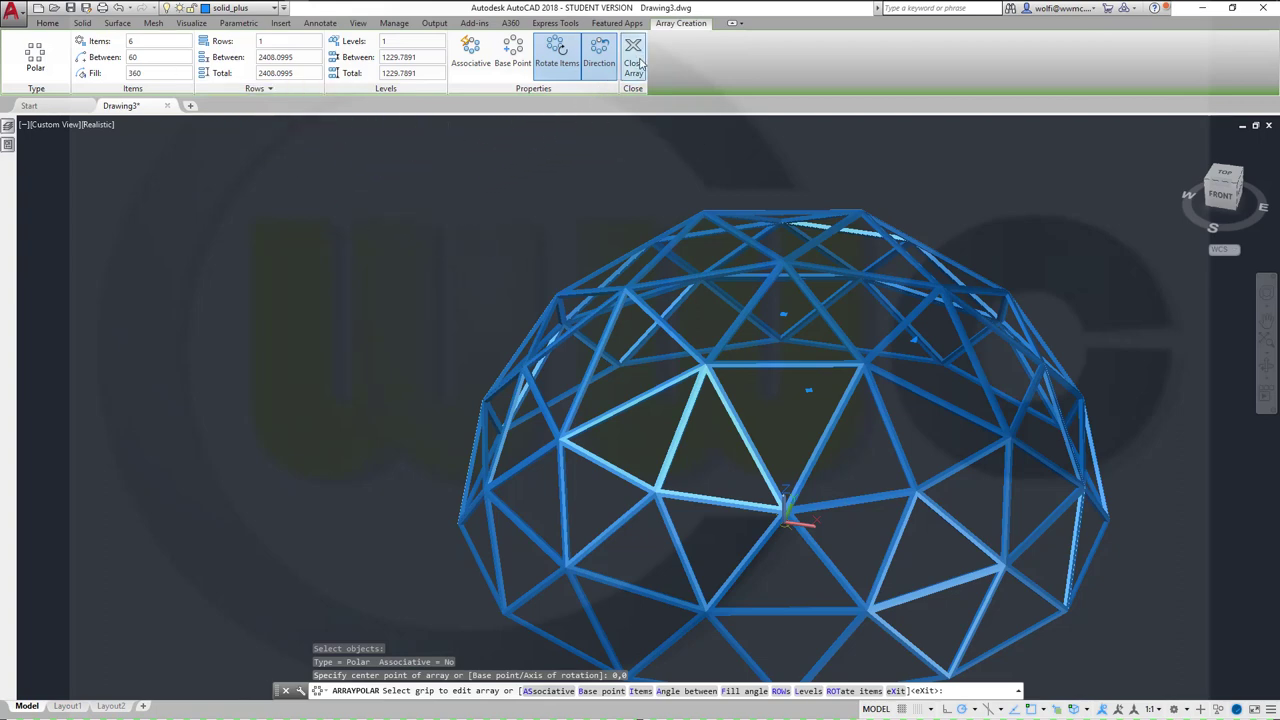
{"action": "left_click", "coordinate": [640, 64]}
{"action": "mouse_move", "coordinate": [418, 392]}
{"action": "middle_mouse_down", "text": "shift"}
{"action": "mouse_move", "coordinate": [347, 305]}
{"action": "mouse_move", "coordinate": [406, 329]}
{"action": "mouse_move", "coordinate": [371, 271]}
{"action": "mouse_move", "coordinate": [380, 320]}
{"action": "mouse_move", "coordinate": [535, 311]}
{"action": "mouse_move", "coordinate": [465, 280]}
{"action": "middle_mouse_up", "text": "shift"}
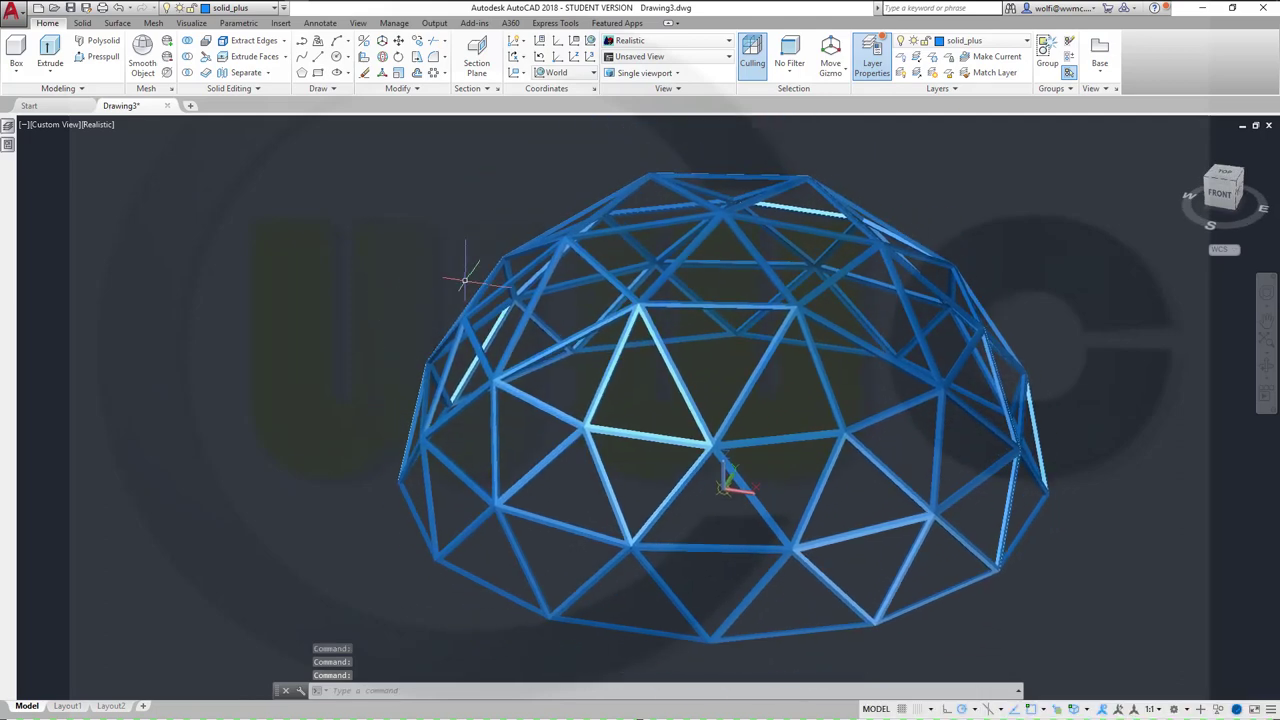
Run UNION on all dome frames, selecting the whole dome with a crossing window.
{"action": "left_click", "coordinate": [187, 42]}
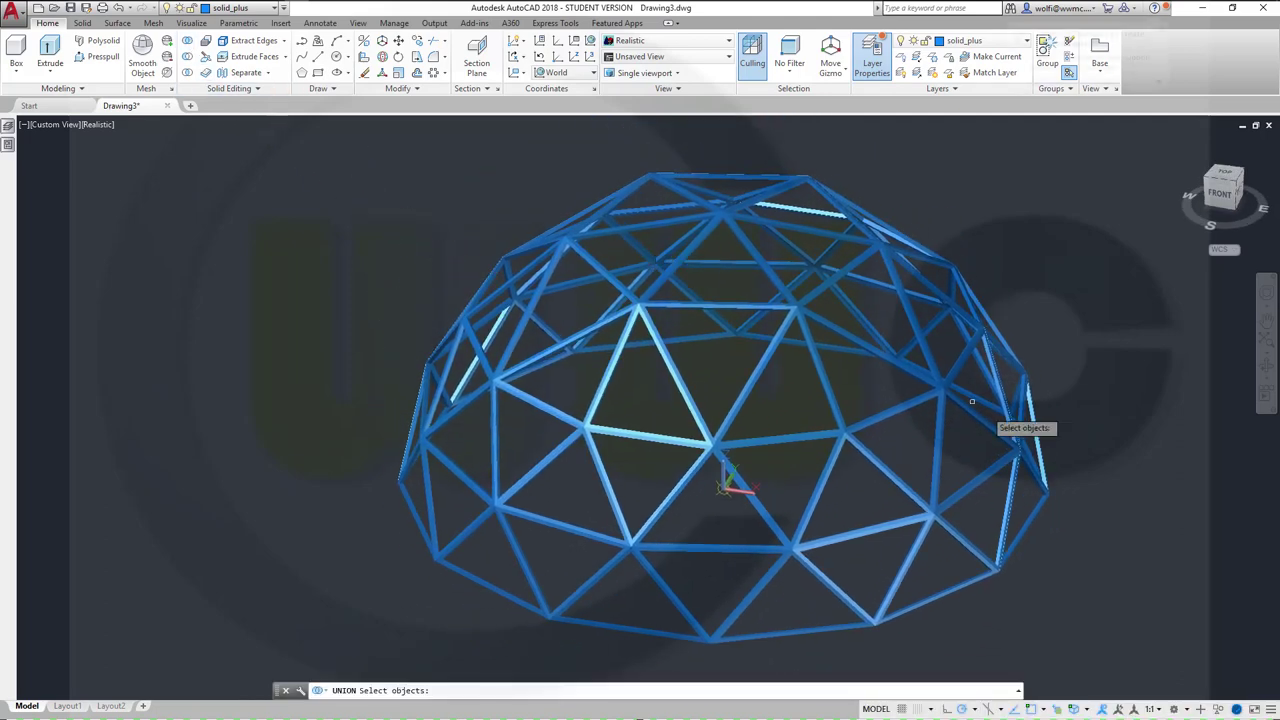
{"action": "left_click", "coordinate": [1160, 635]}
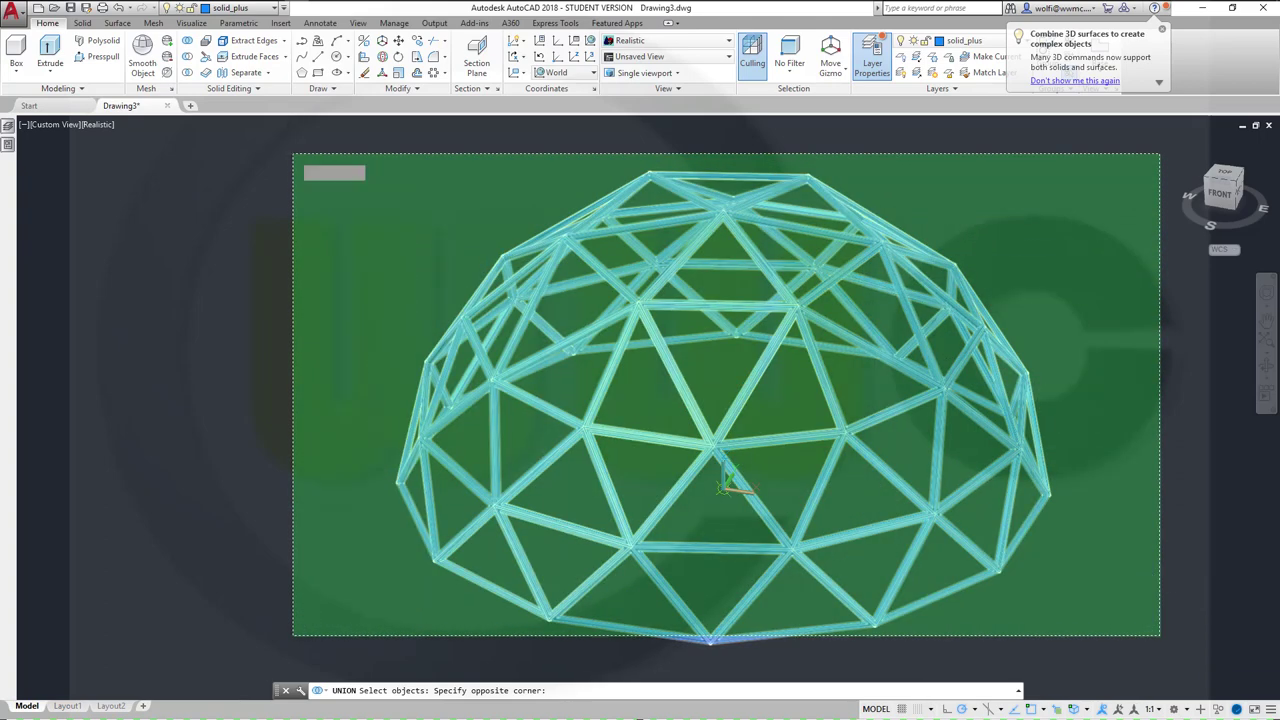
{"action": "left_click", "coordinate": [299, 170]}
{"action": "key", "text": "Return"}
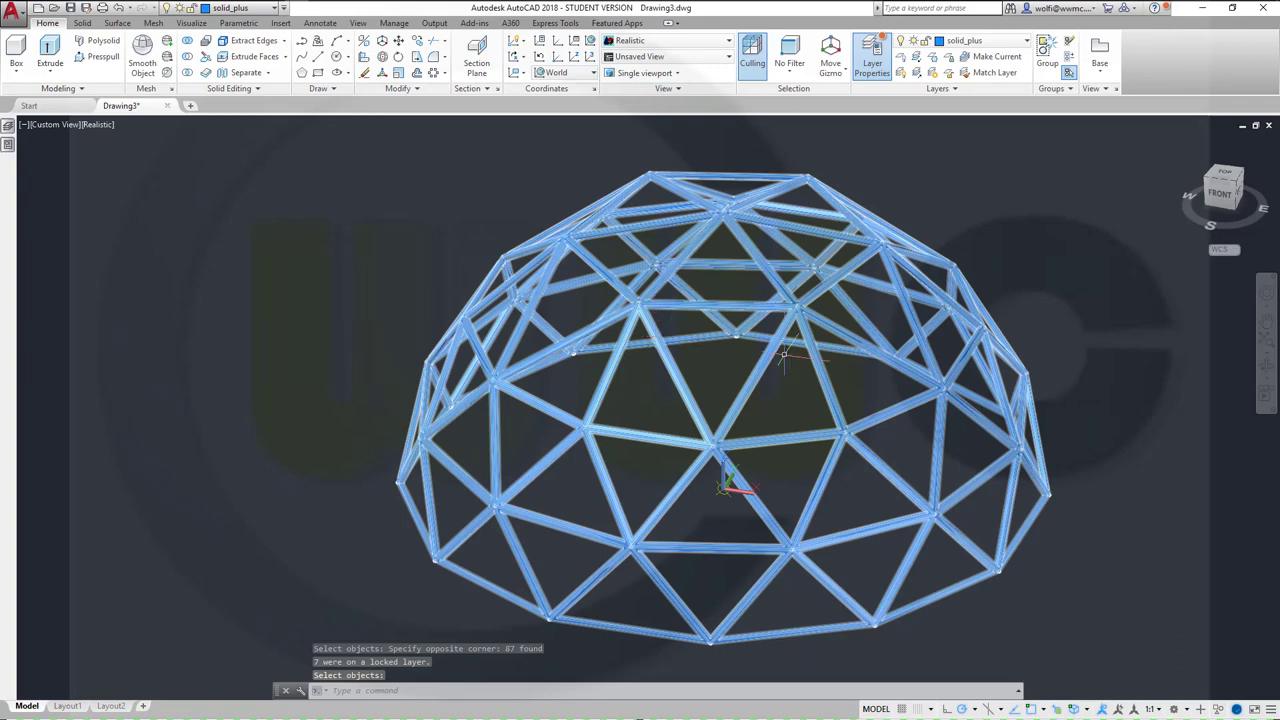
{"action": "scroll", "coordinate": [1078, 383], "scroll_direction": "up", "scroll_amount": 2}
{"action": "scroll", "coordinate": [1085, 388], "scroll_direction": "down", "scroll_amount": 3}
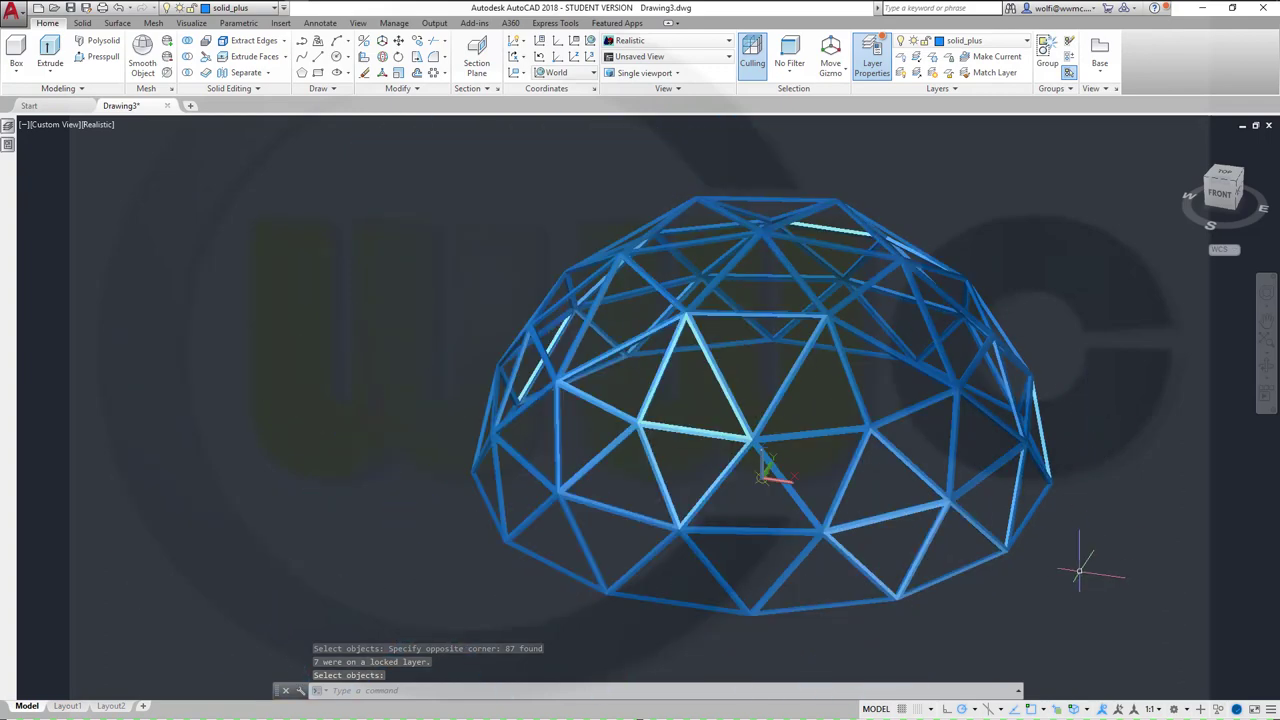